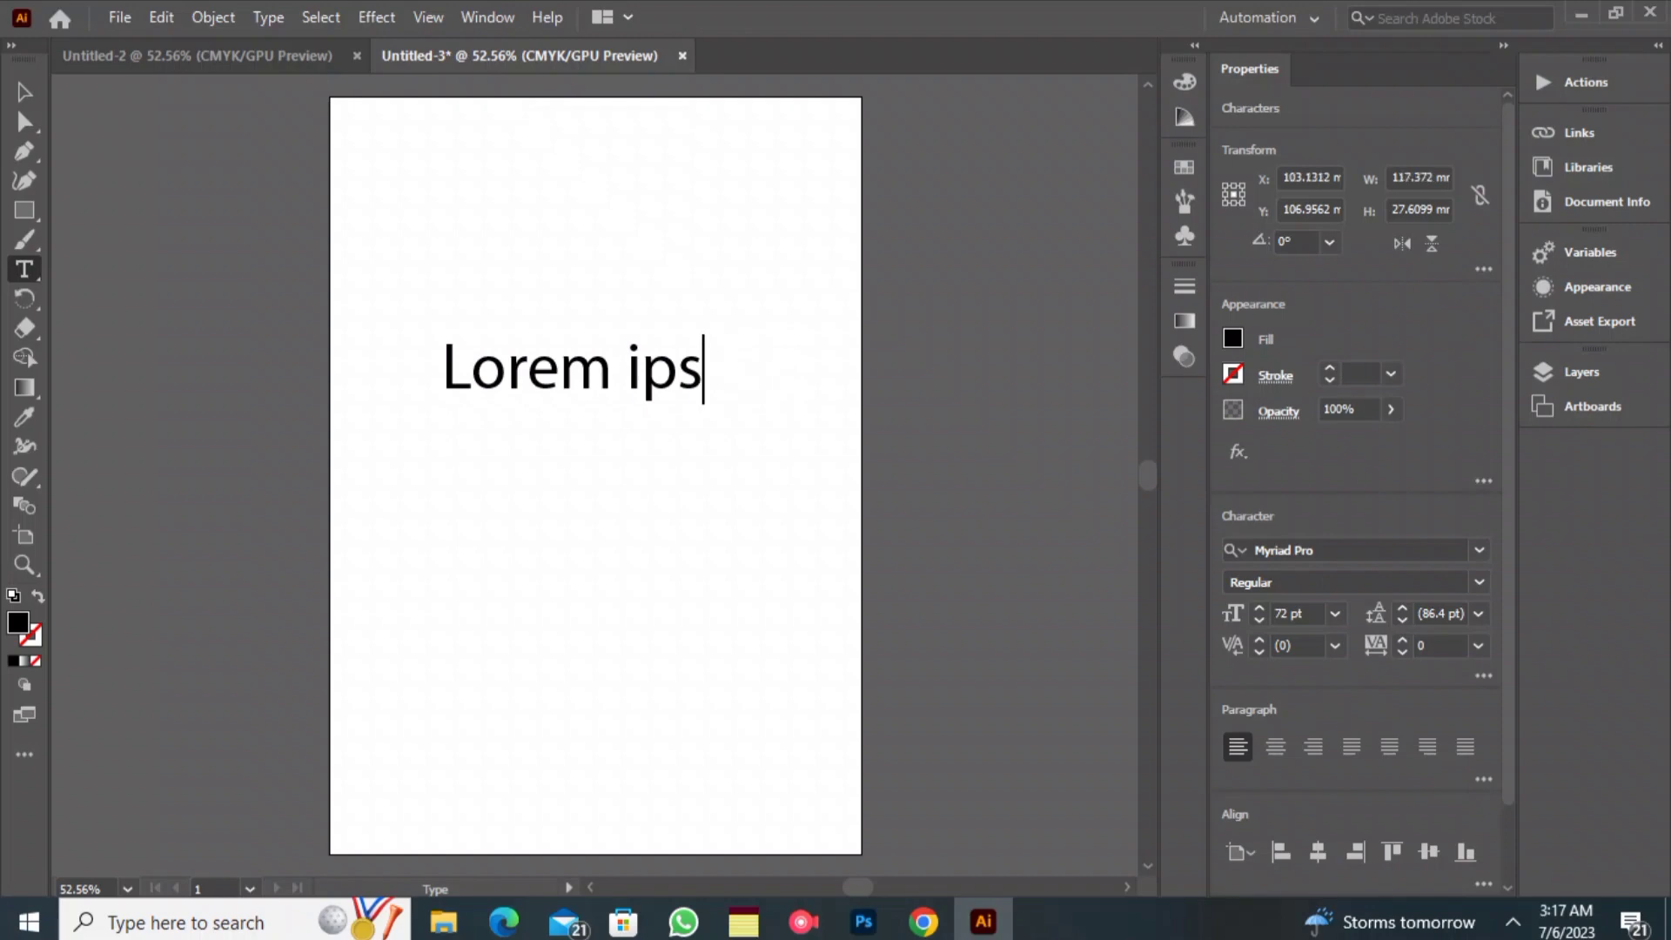
# - Enter the letter "B" as one text object and the letter "P" as a separate text object below it
pyautogui.write('B')
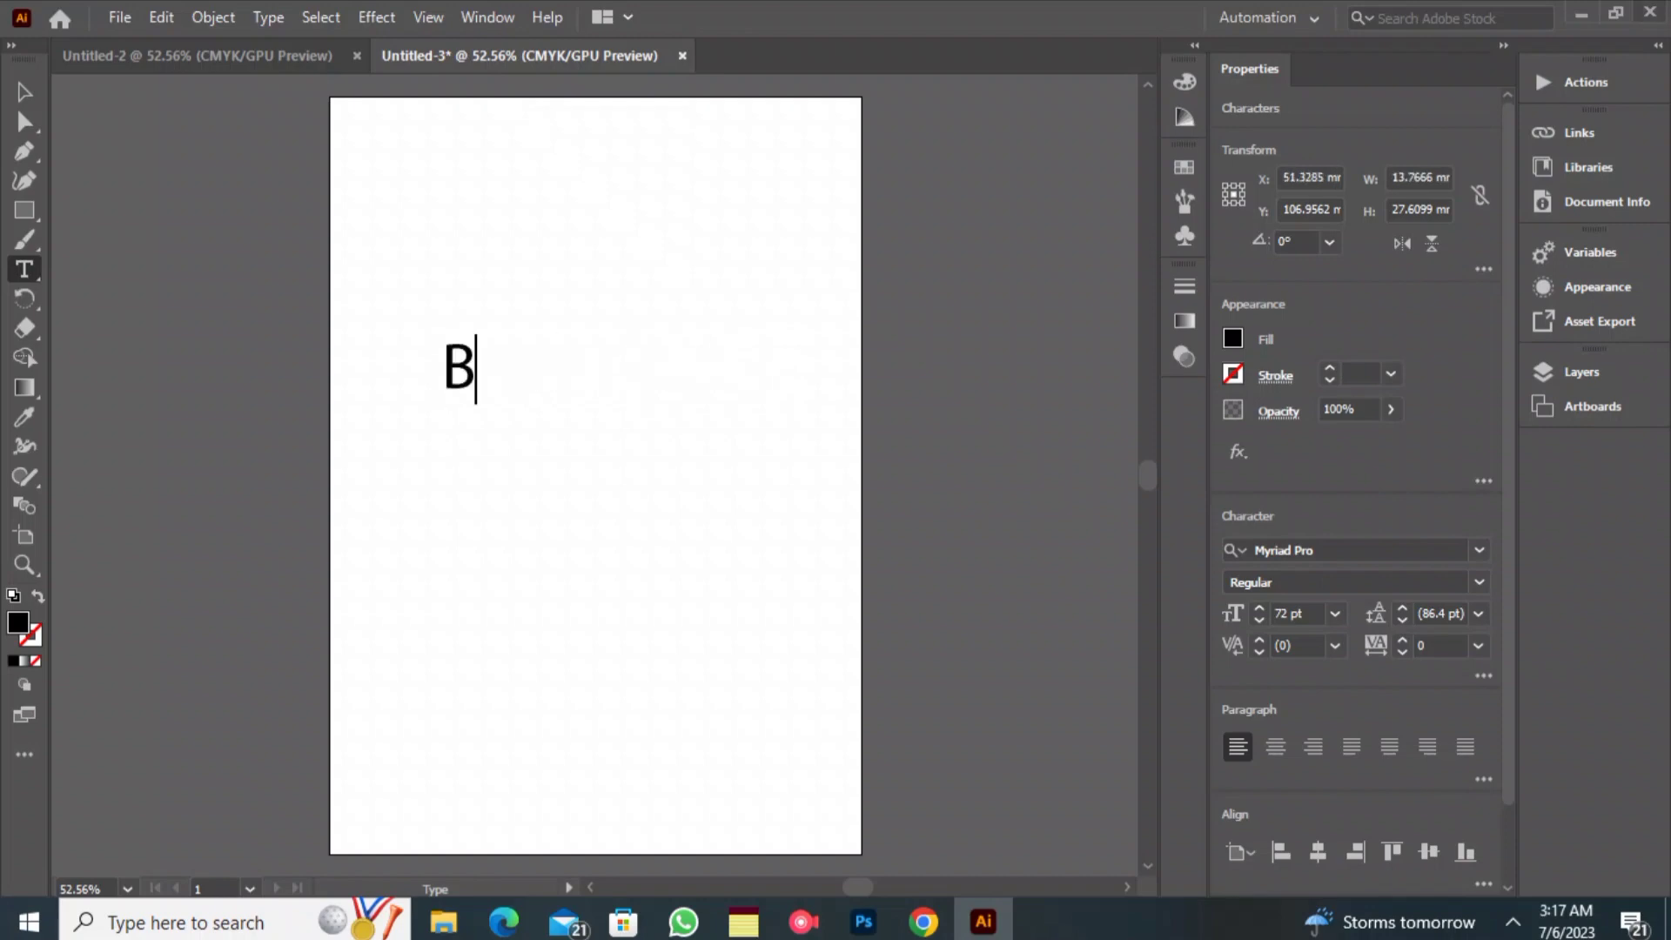
pyautogui.click(655, 523)
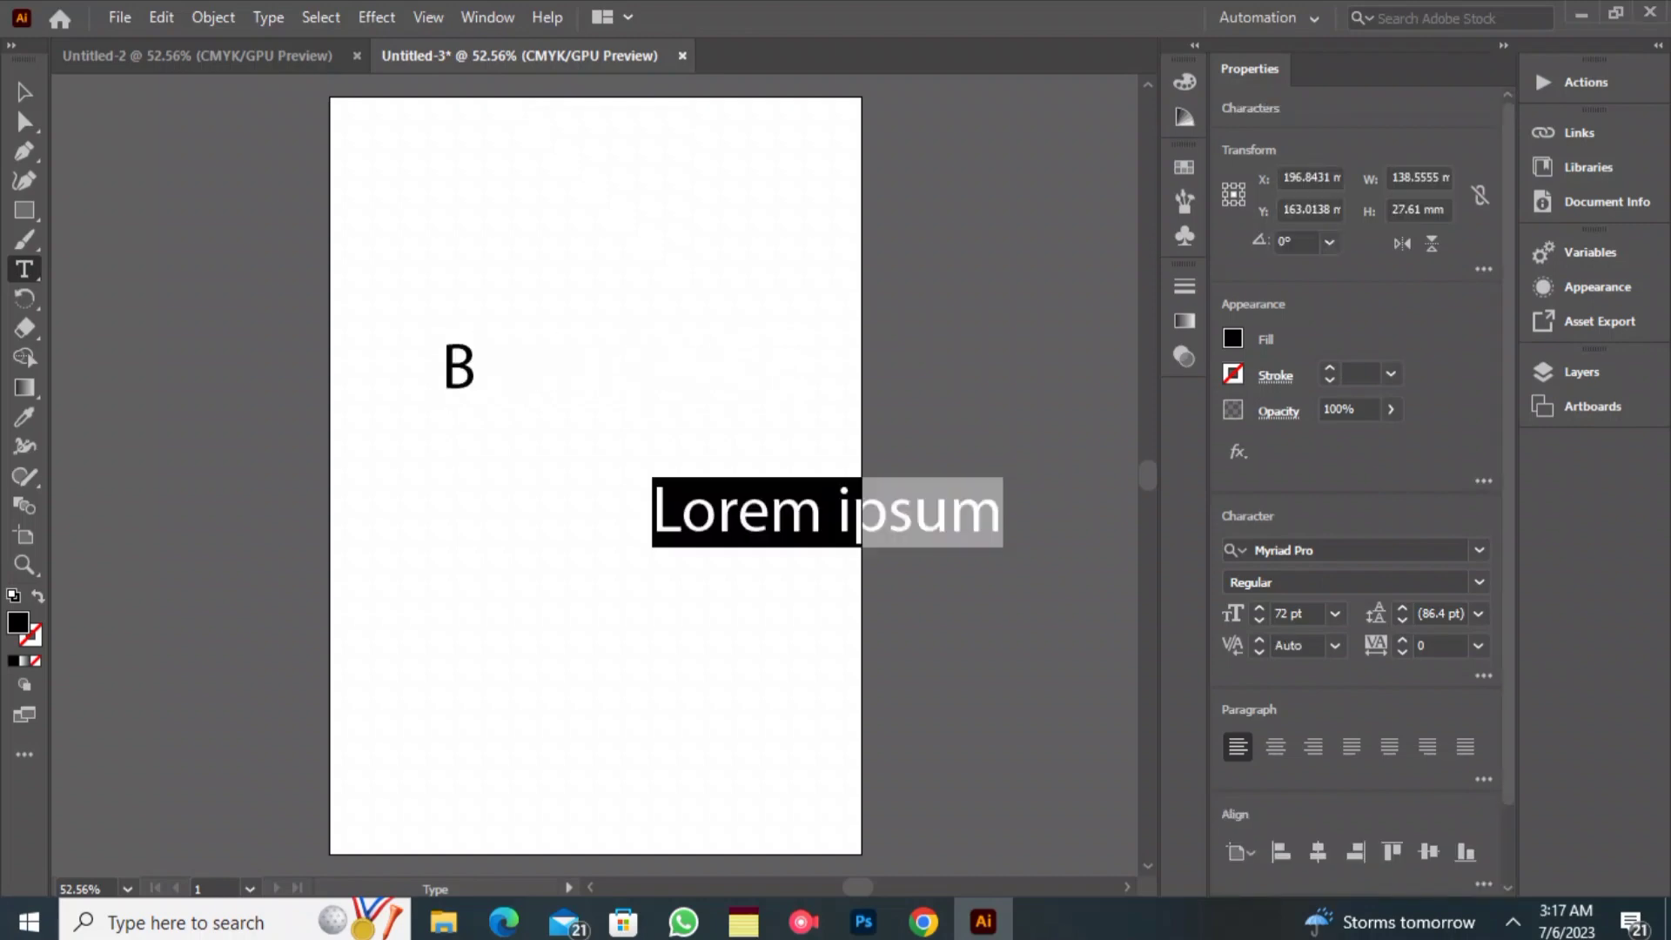
pyautogui.write('P')
pyautogui.press('Escape')
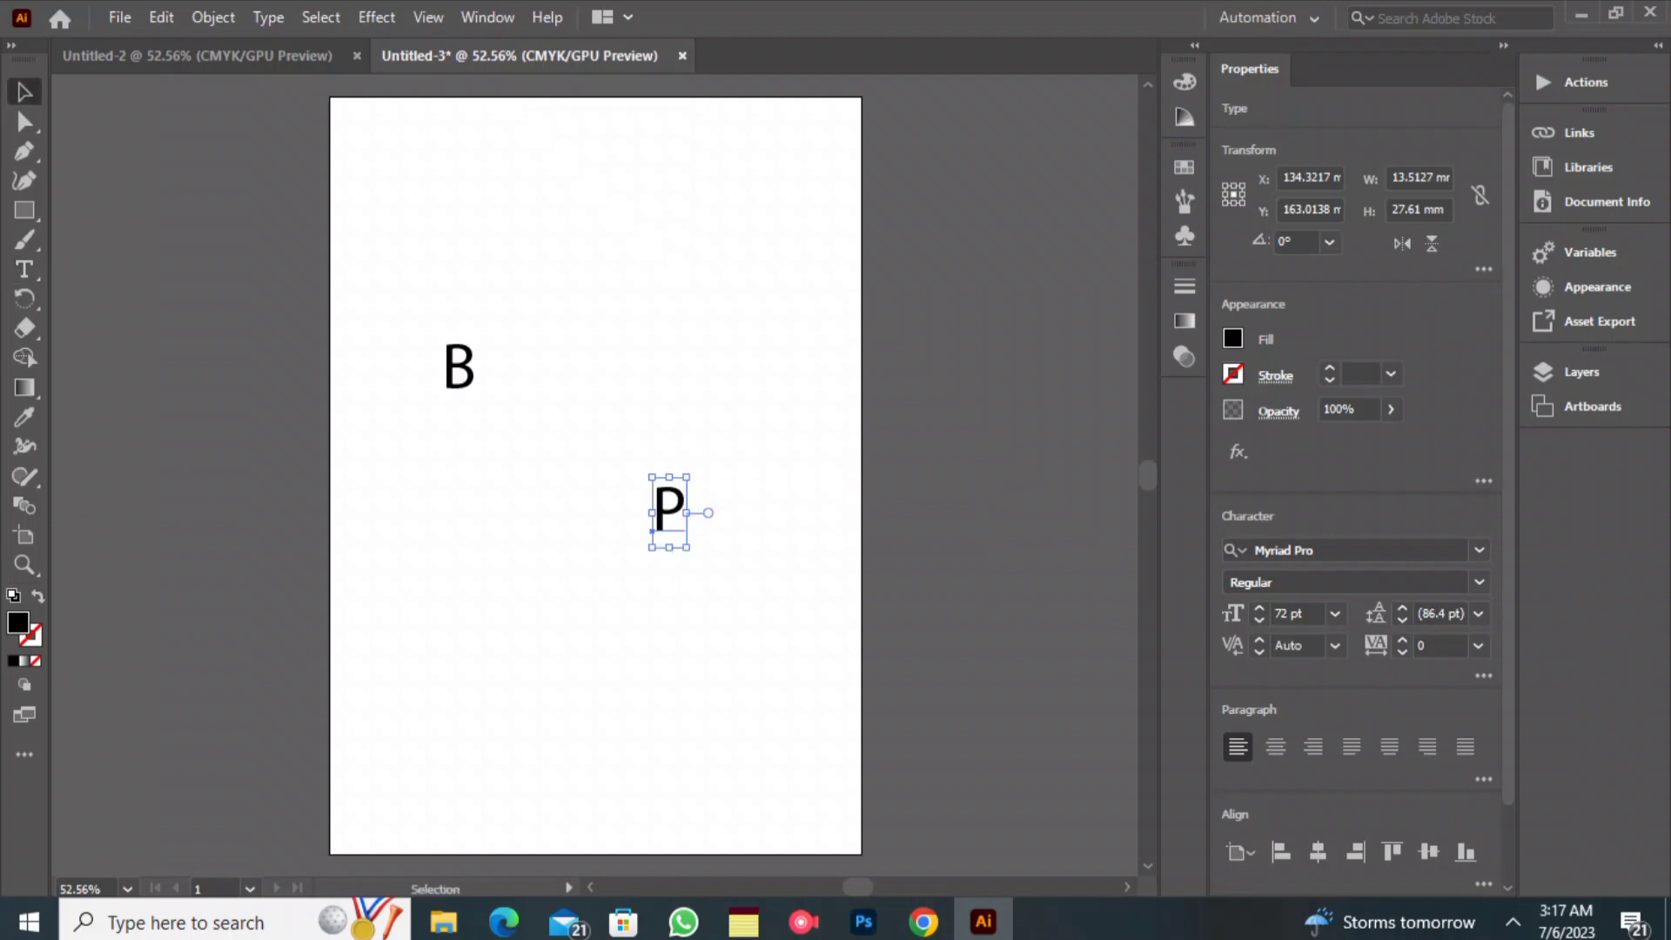
# - Set the font size of the letter B to 200 pt
pyautogui.click(459, 369)
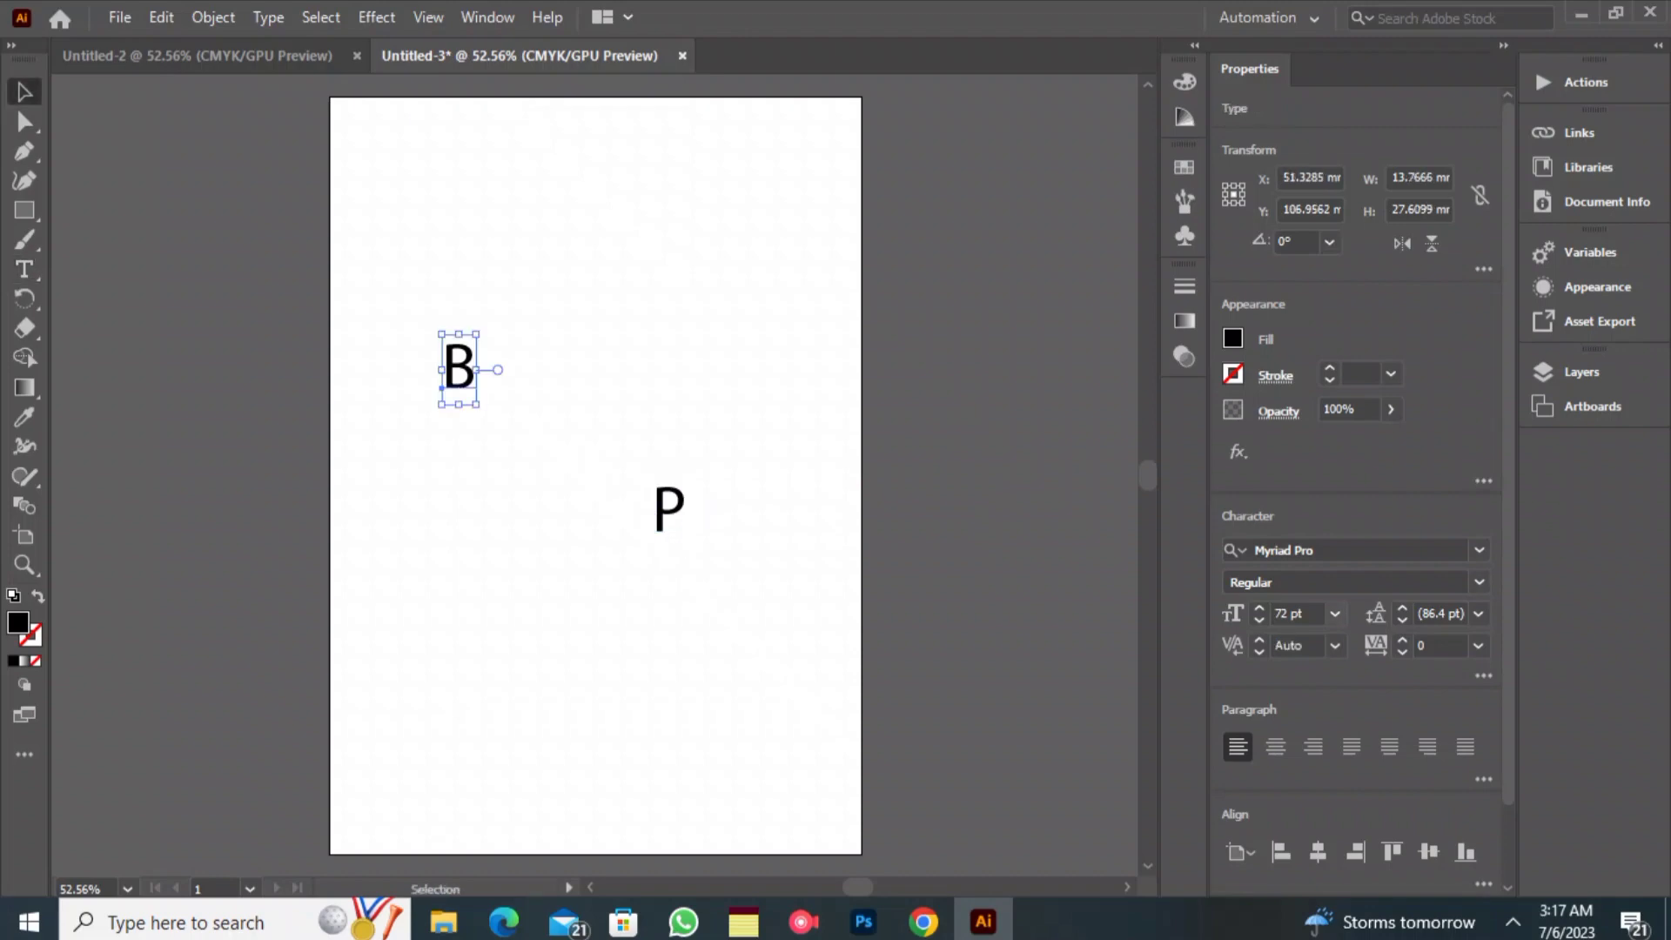
pyautogui.click(1299, 614)
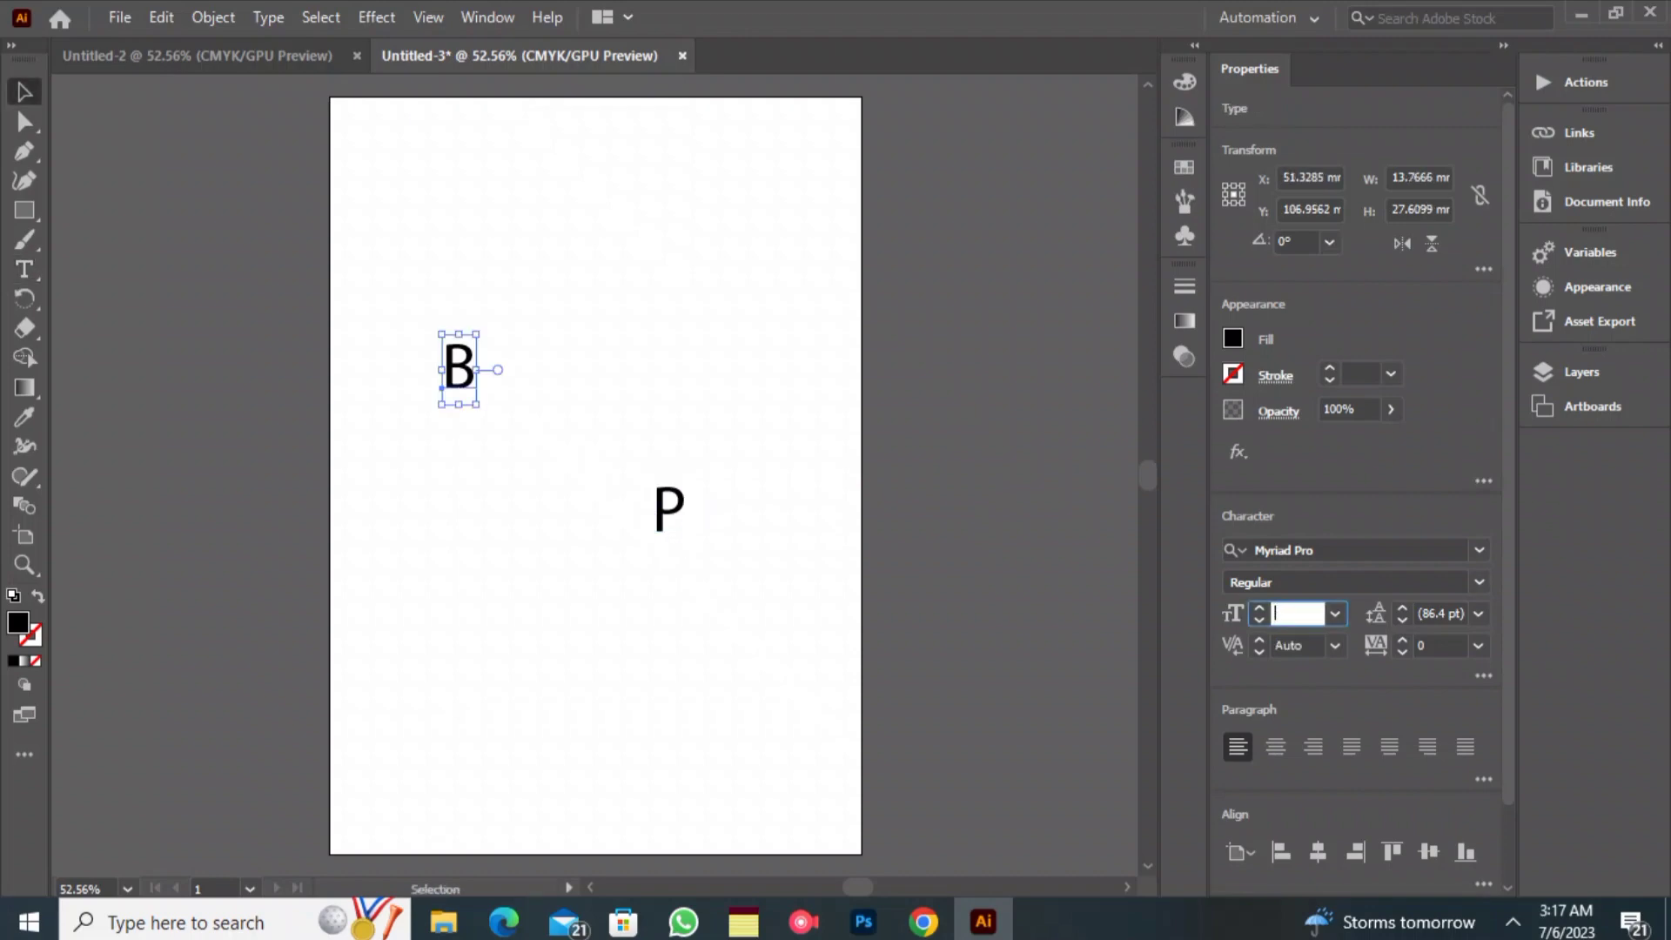
pyautogui.write('200')
pyautogui.press('Return')
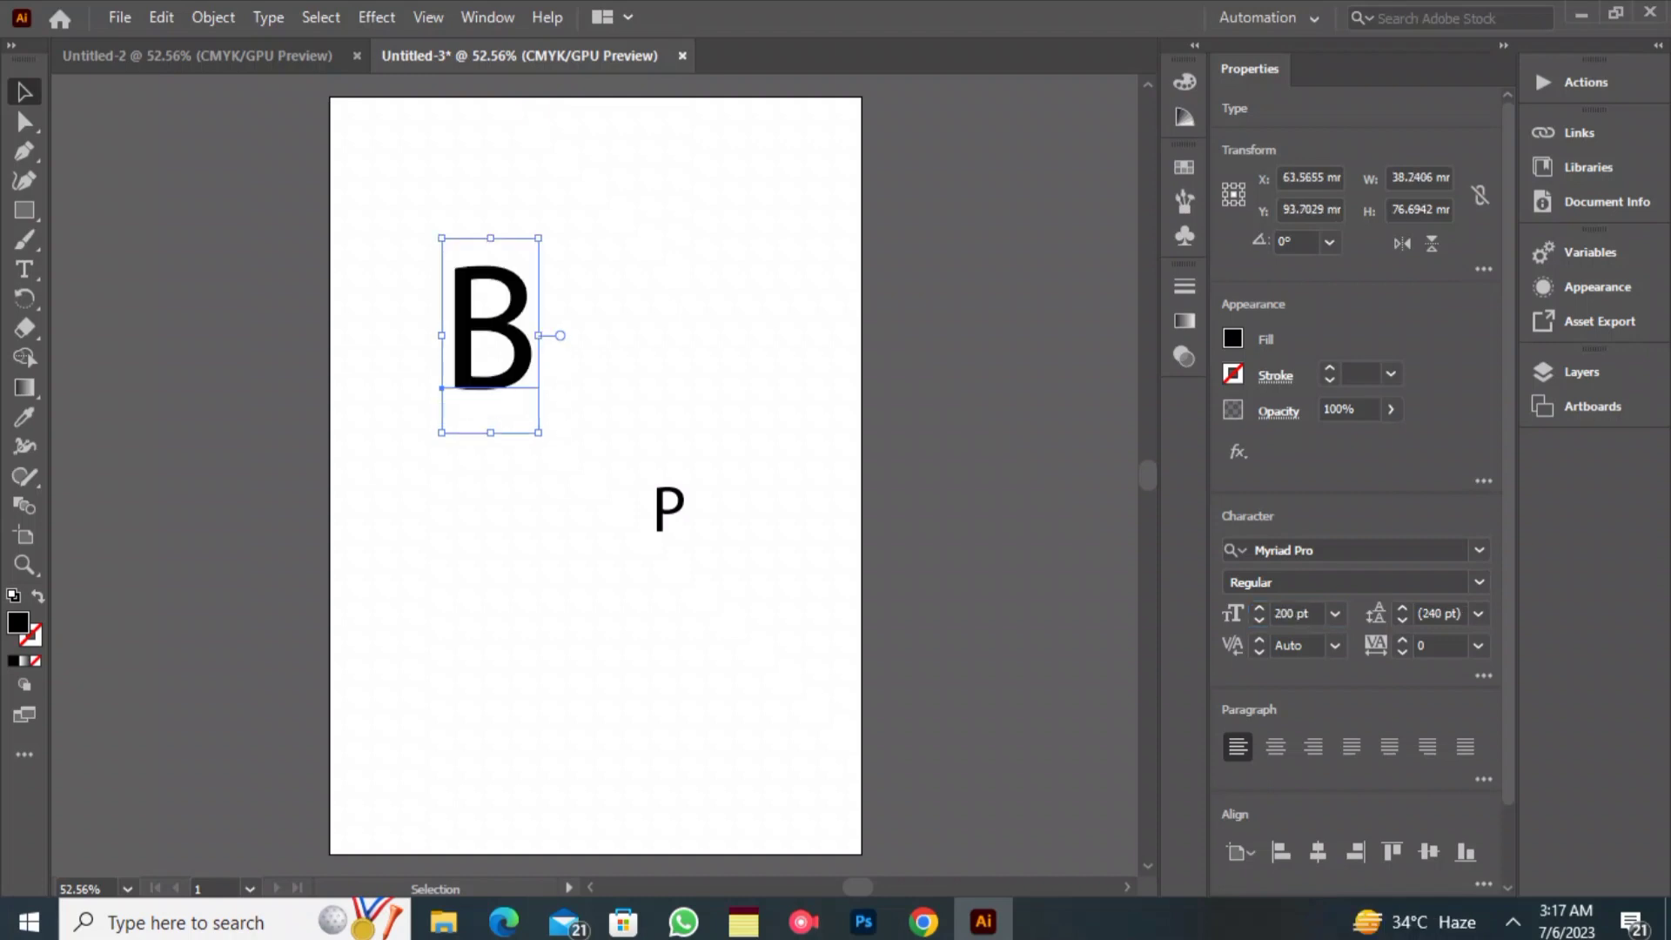
# - Set the font size of the letter P to 200 pt and leave text editing
pyautogui.doubleClick(669, 512)
pyautogui.doubleClick(668, 512)
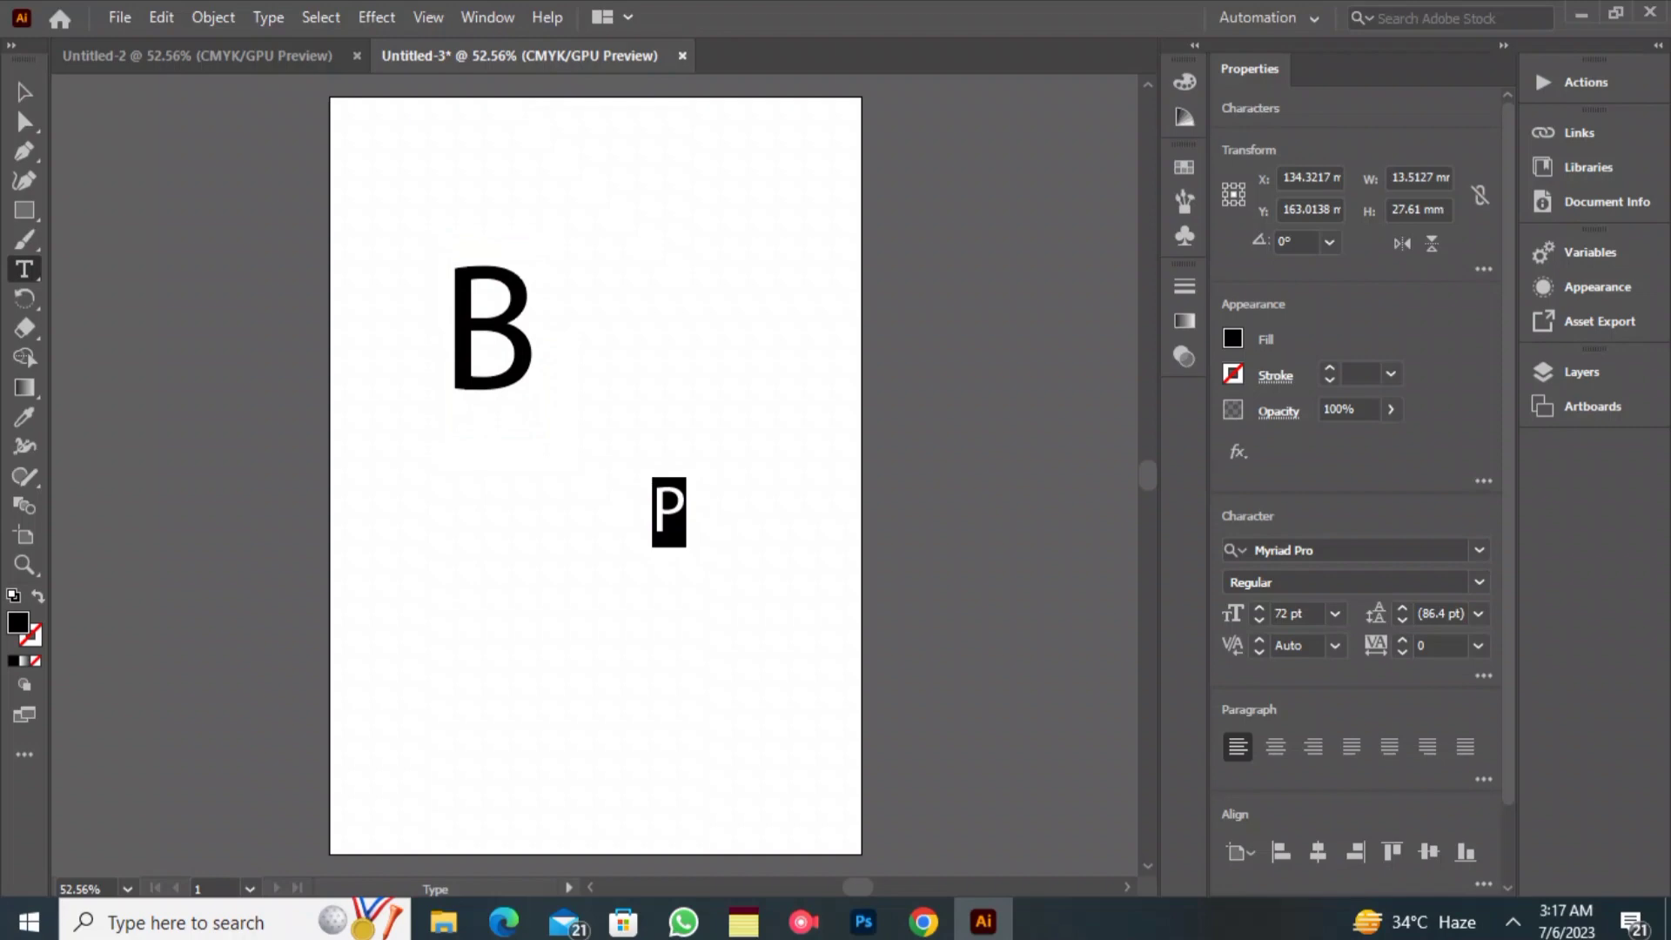
pyautogui.doubleClick(1297, 614)
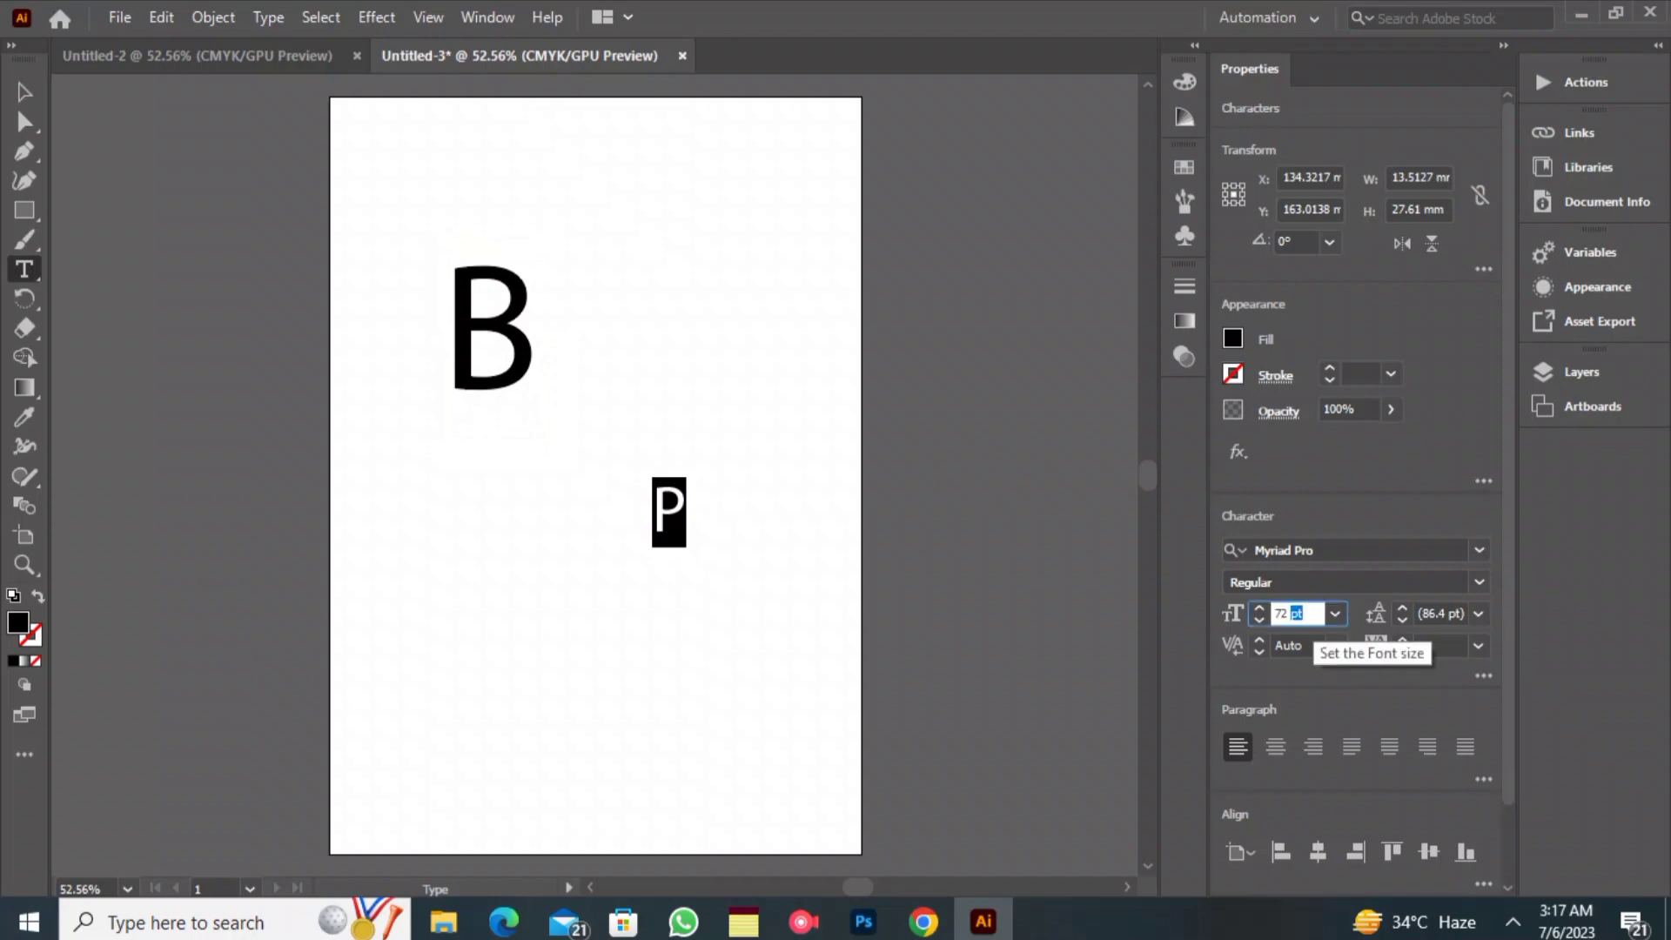
pyautogui.write('200')
pyautogui.press('Return')
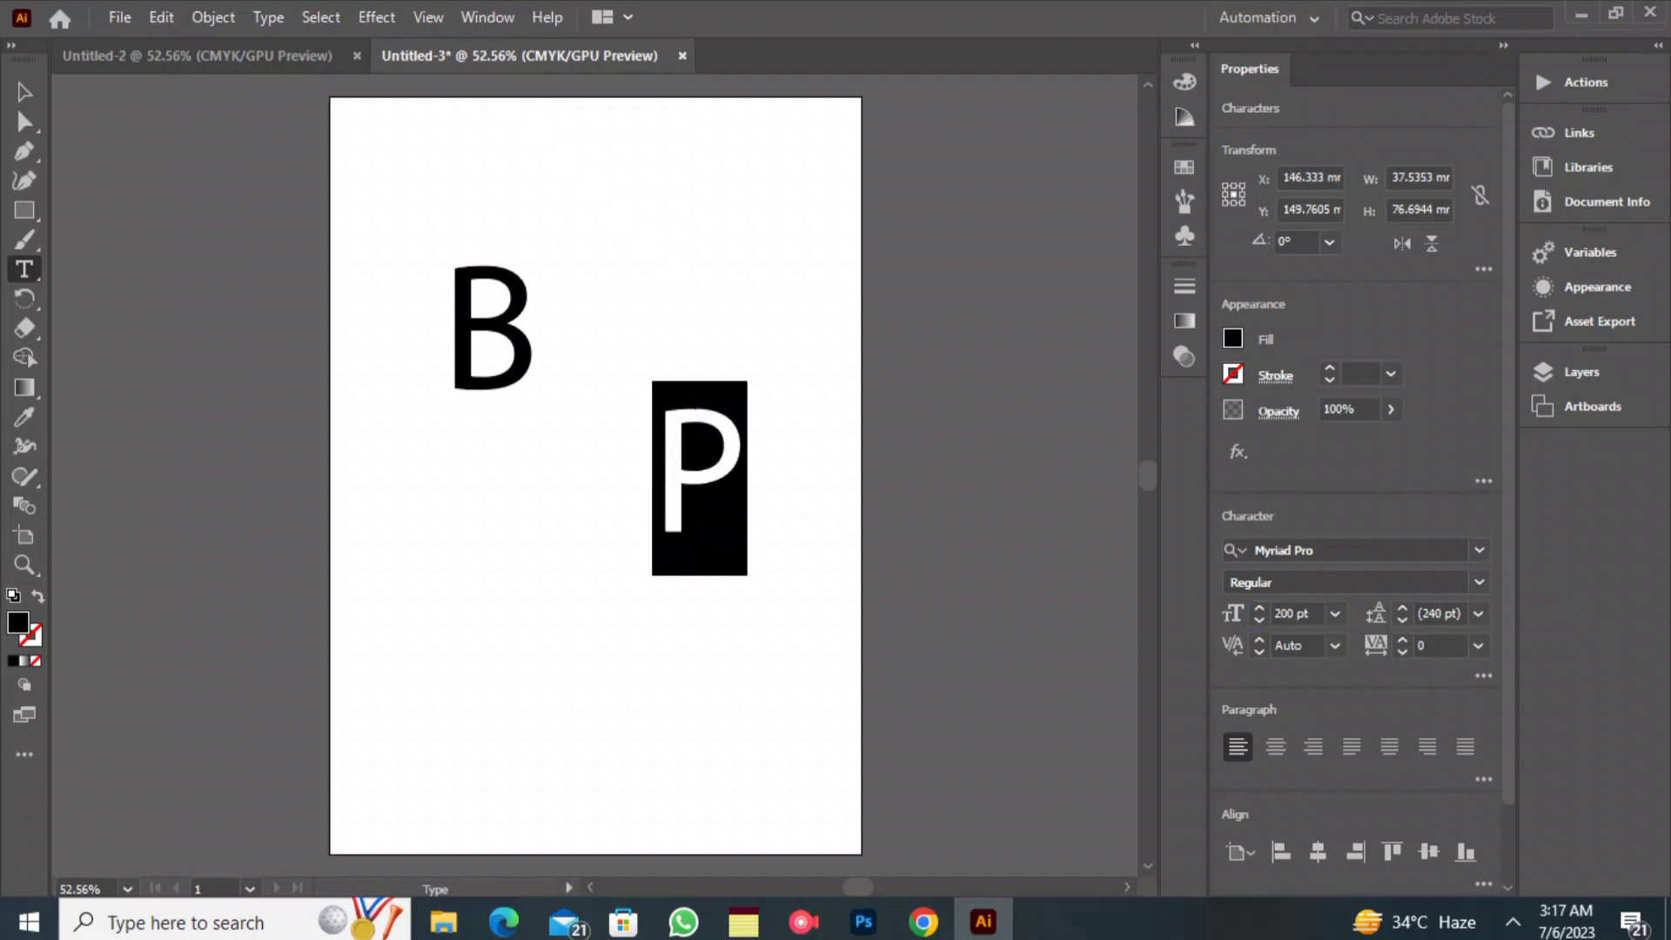
pyautogui.click(24, 270)
pyautogui.click(25, 90)
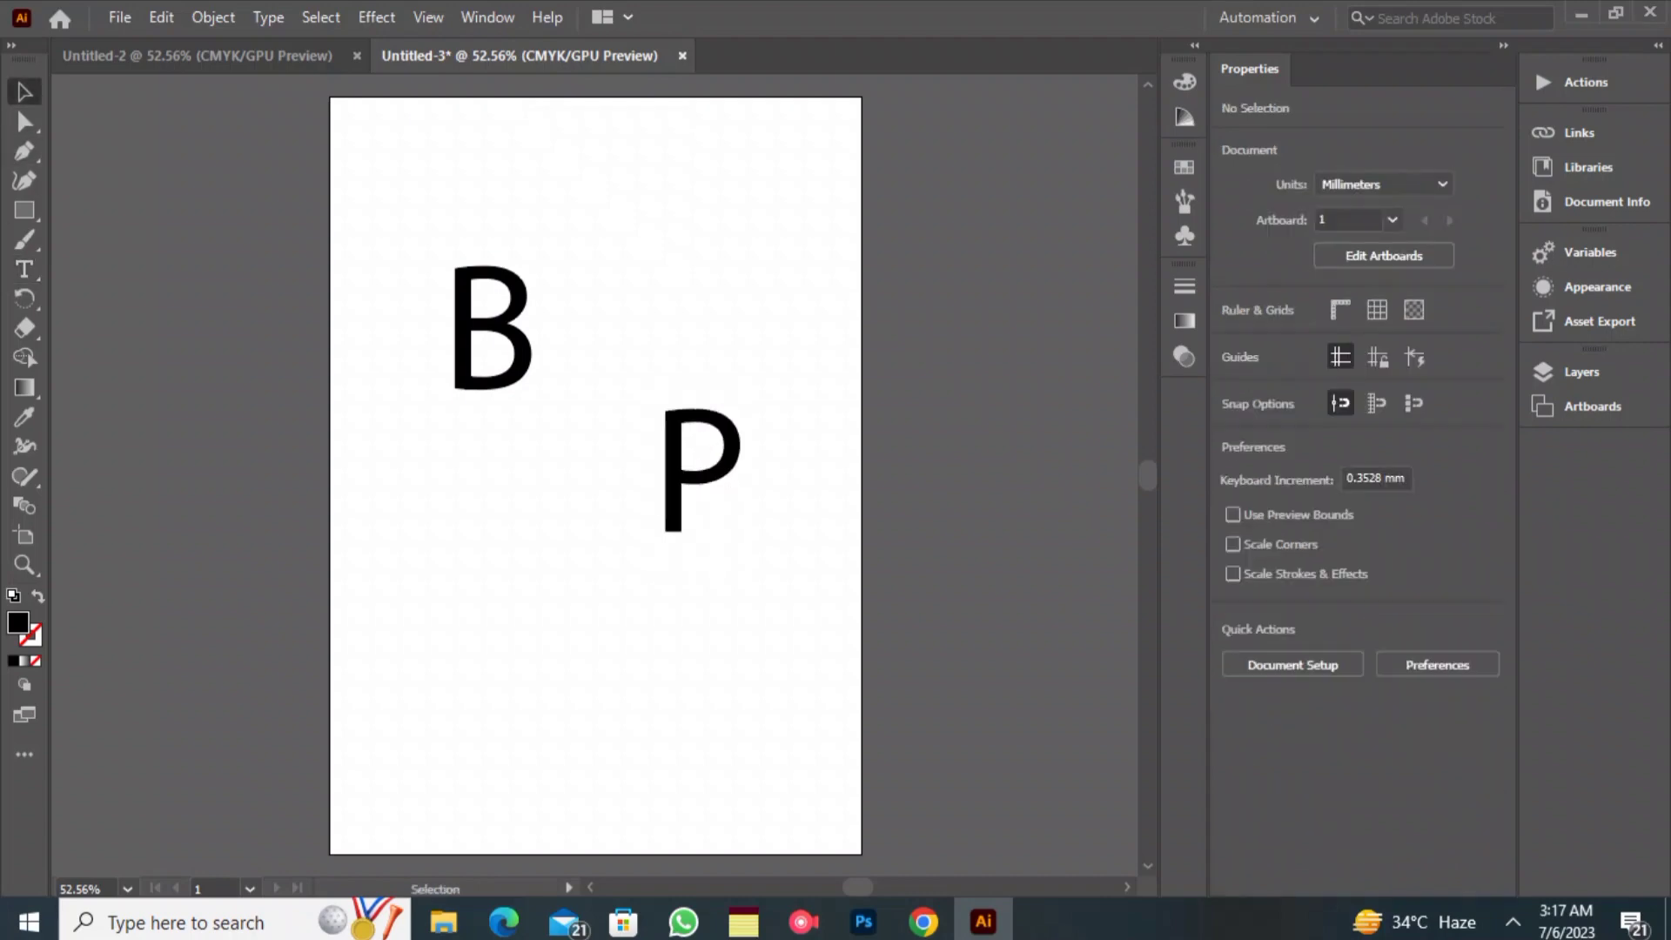
# - Move the letter B toward the middle of the page and the letter P to below and left of it
pyautogui.moveTo(493, 335); pyautogui.dragTo(594, 388)
pyautogui.moveTo(688, 477); pyautogui.dragTo(601, 495)
pyautogui.moveTo(601, 495); pyautogui.dragTo(526, 597)
# - Scale the letter B up to about 385 pt, centre it on the page, and move the P just beneath it
pyautogui.click(592, 383)
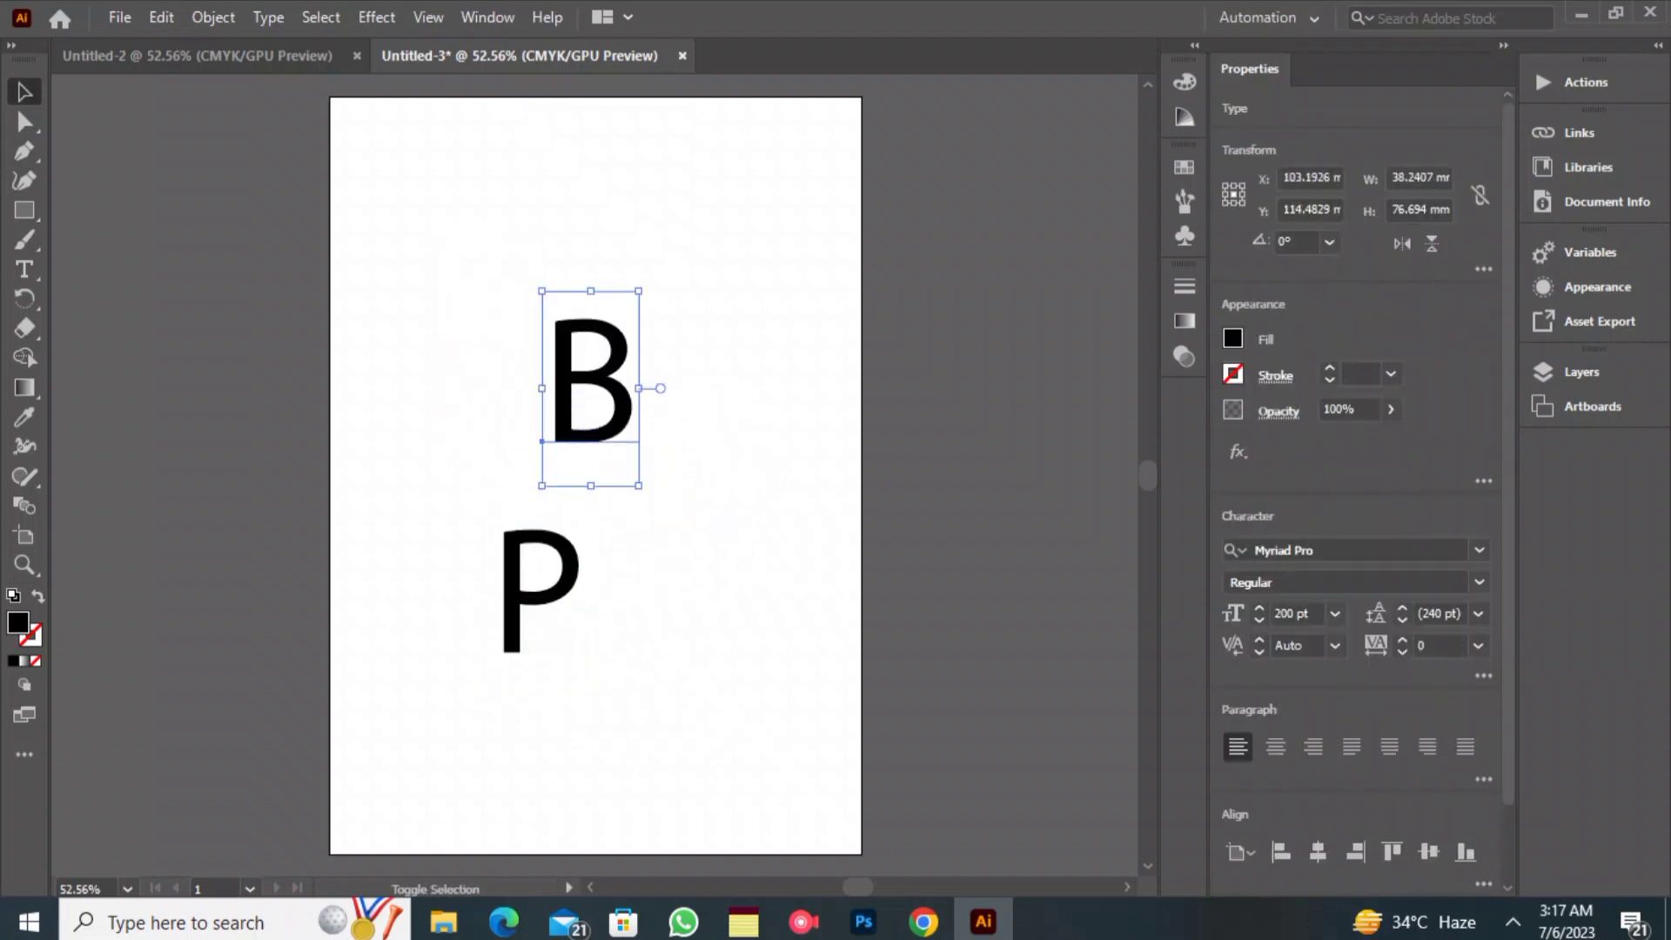
pyautogui.moveTo(639, 486); pyautogui.dragTo(728, 668)
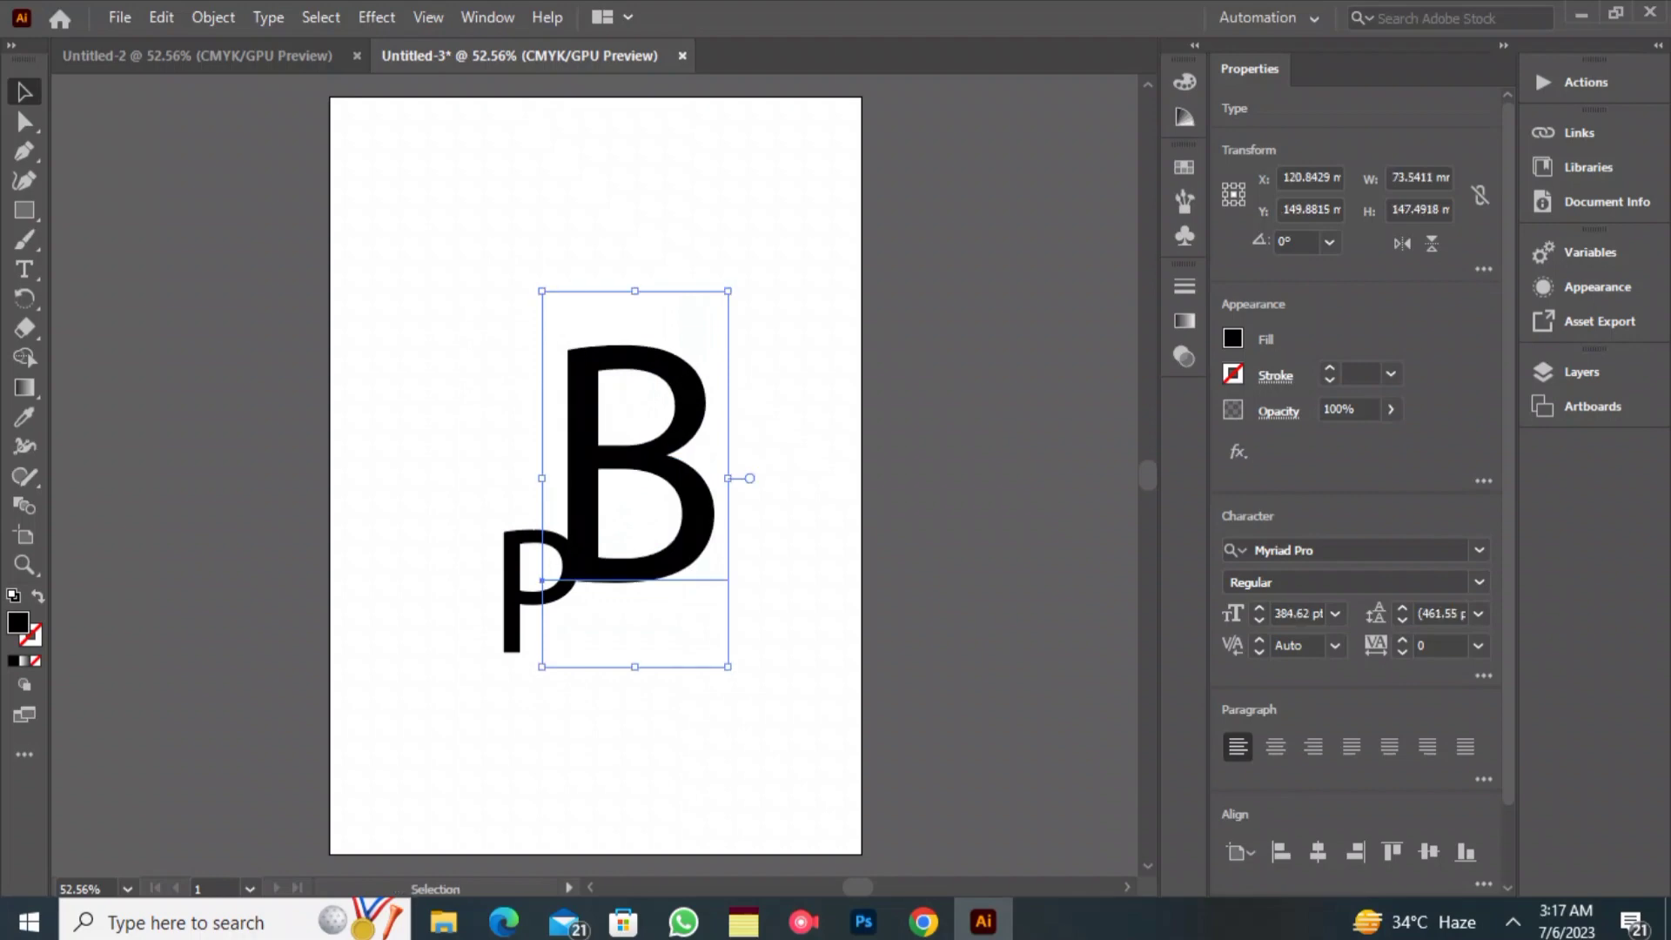
pyautogui.moveTo(670, 540); pyautogui.dragTo(627, 467)
pyautogui.click(730, 557)
pyautogui.moveTo(521, 597); pyautogui.dragTo(609, 662)
# - Preview several fonts on the letter P and set its font to Acumin Variable Concept
pyautogui.doubleClick(610, 662)
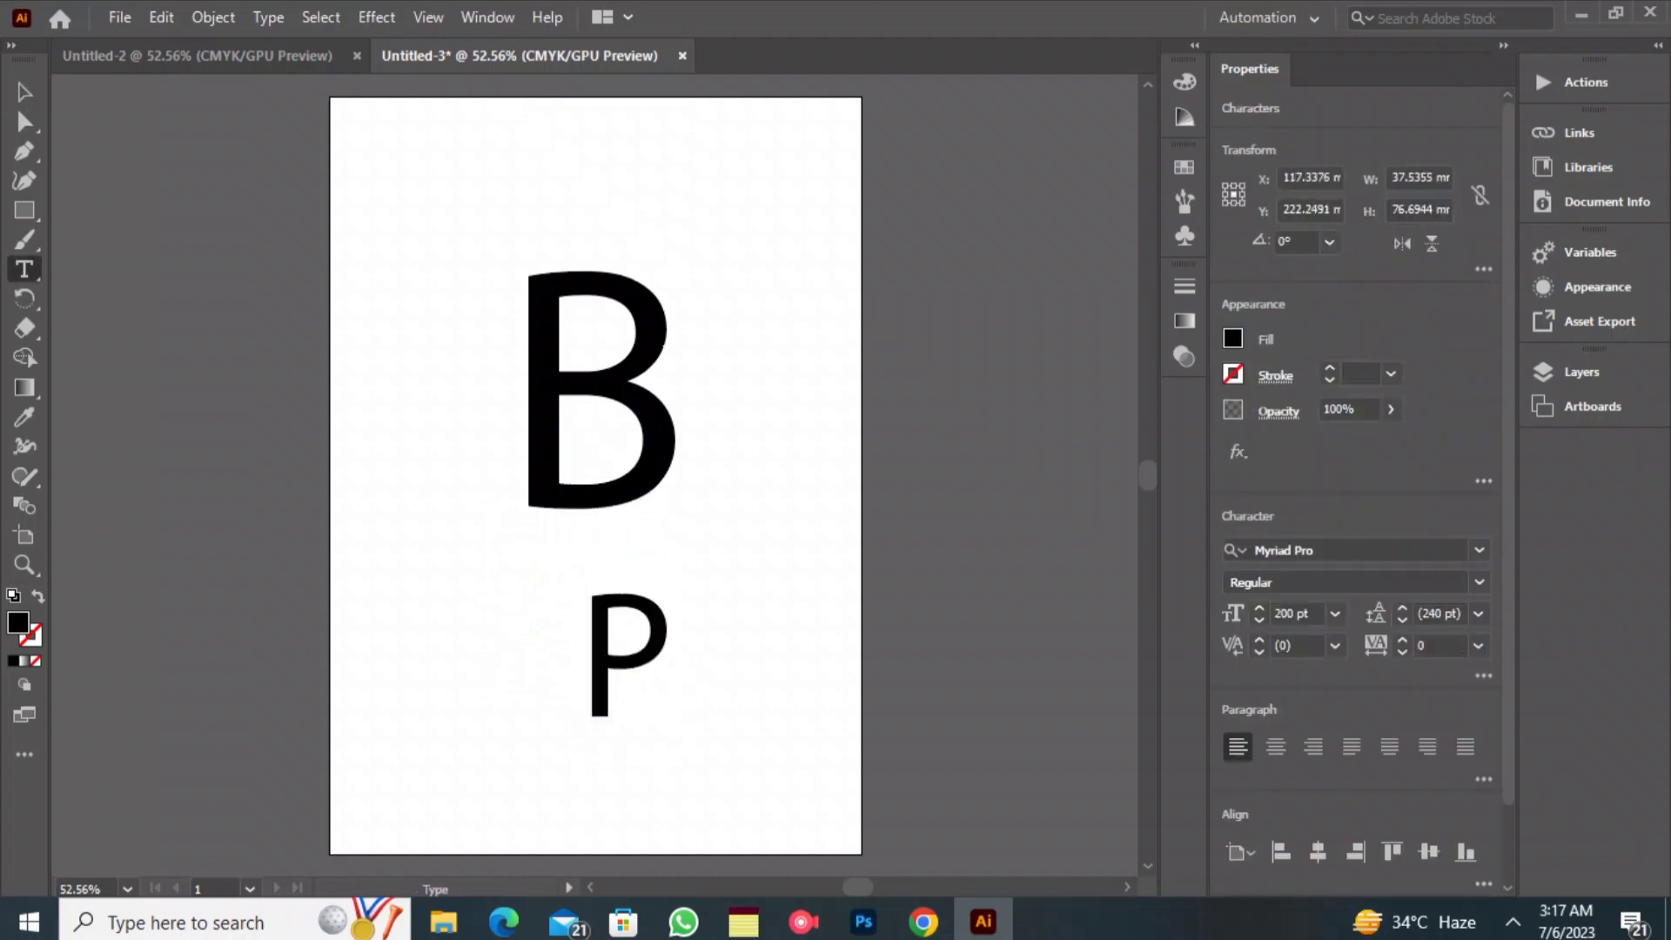
pyautogui.hotkey('ctrl', 'a')
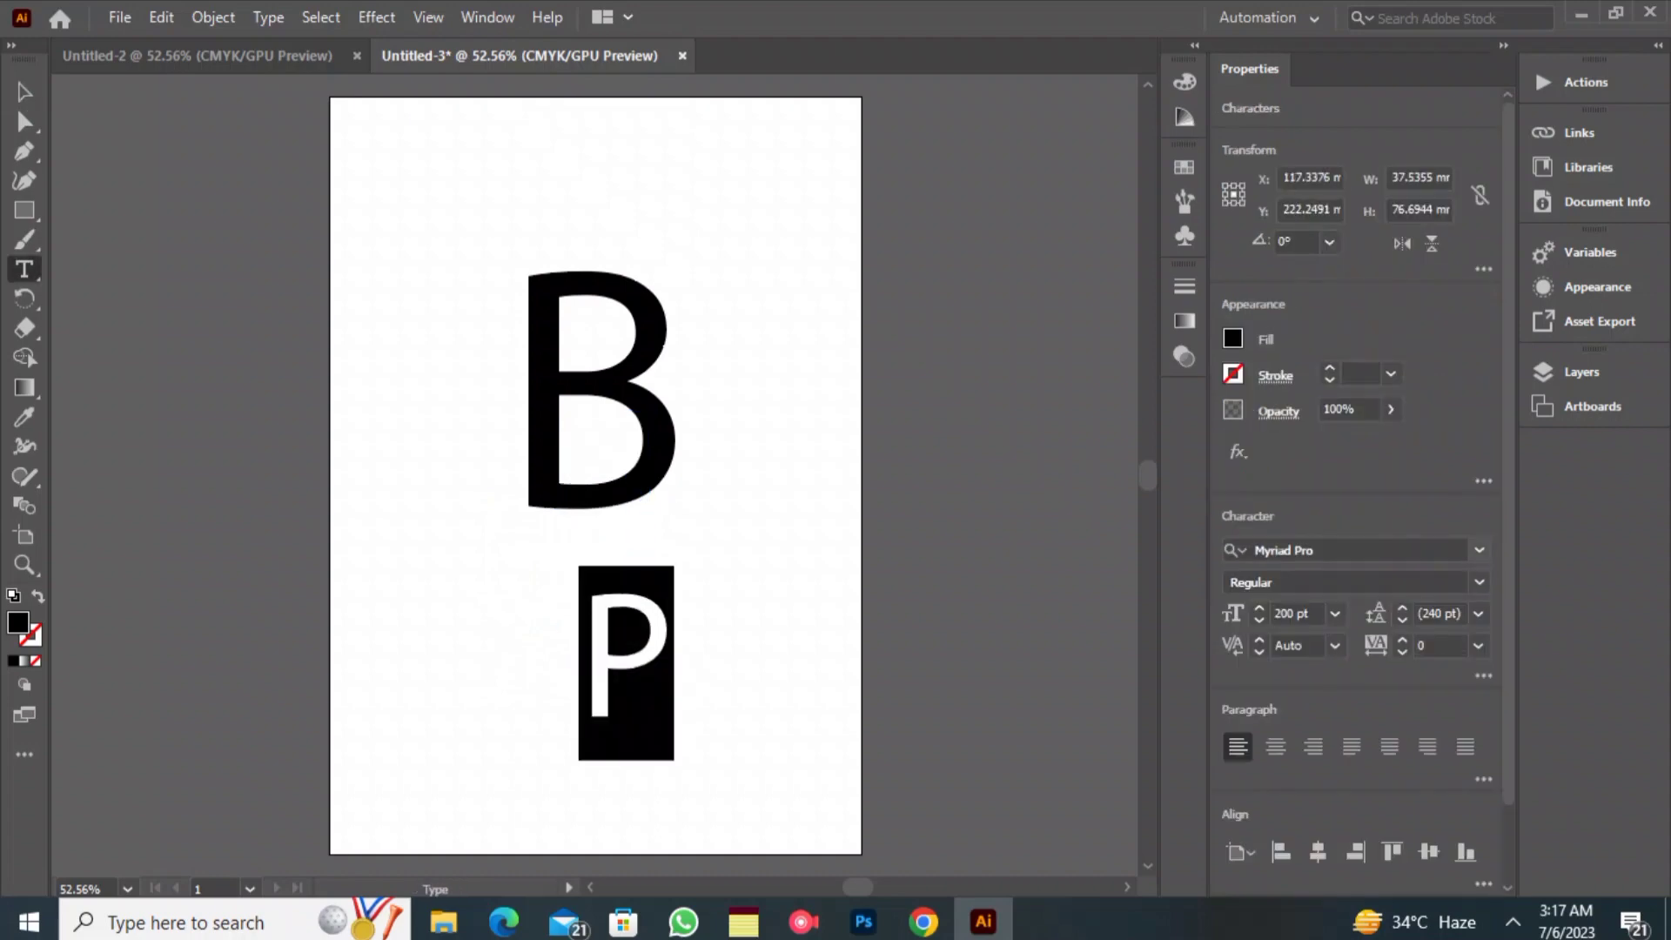
pyautogui.click(1358, 550)
pyautogui.press('Down')
pyautogui.press('Down')
pyautogui.press('Down')
pyautogui.press('Down')
pyautogui.press('Down')
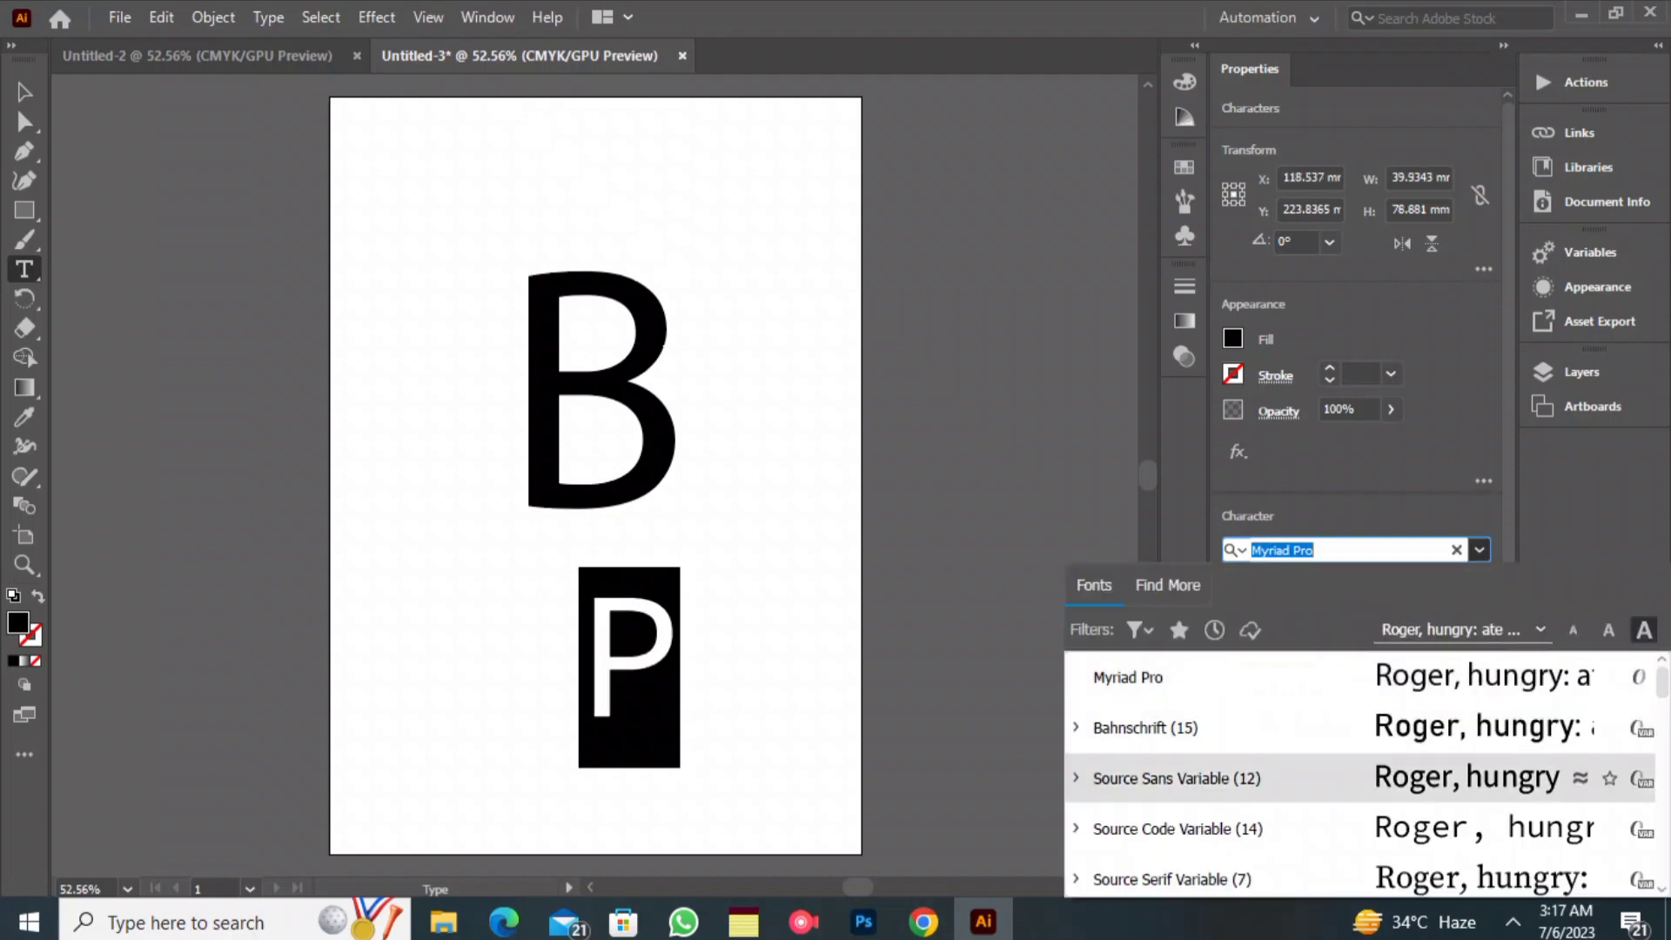
pyautogui.press('Down')
pyautogui.press('Down')
pyautogui.press('Down')
pyautogui.press('Down')
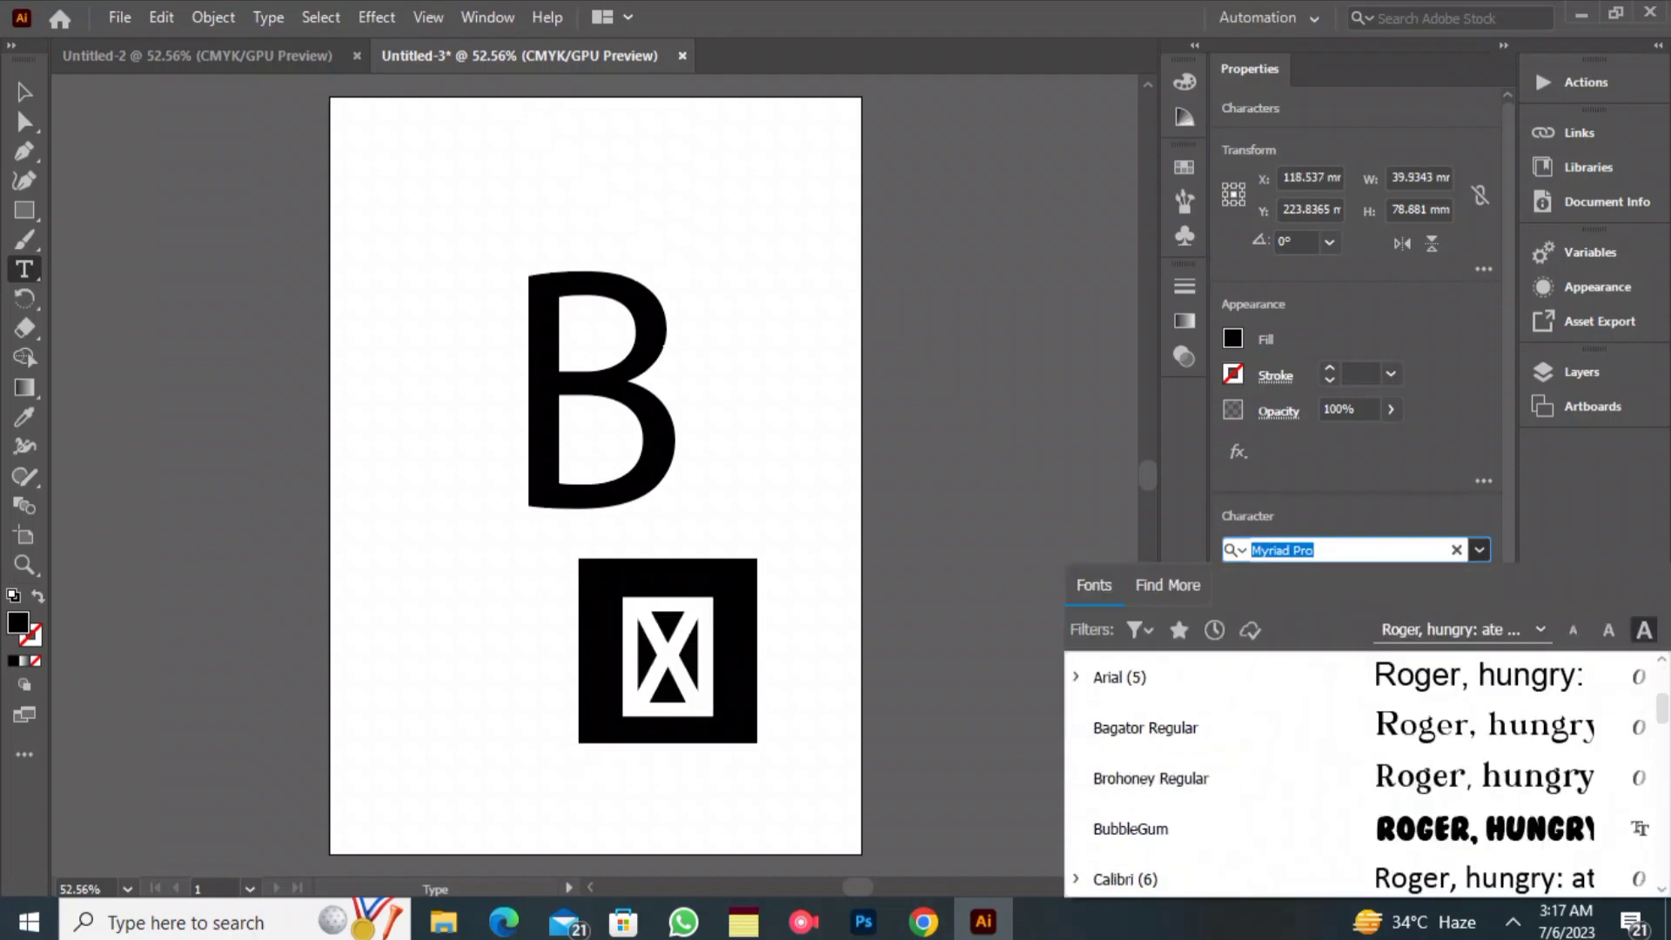
pyautogui.press('Escape')
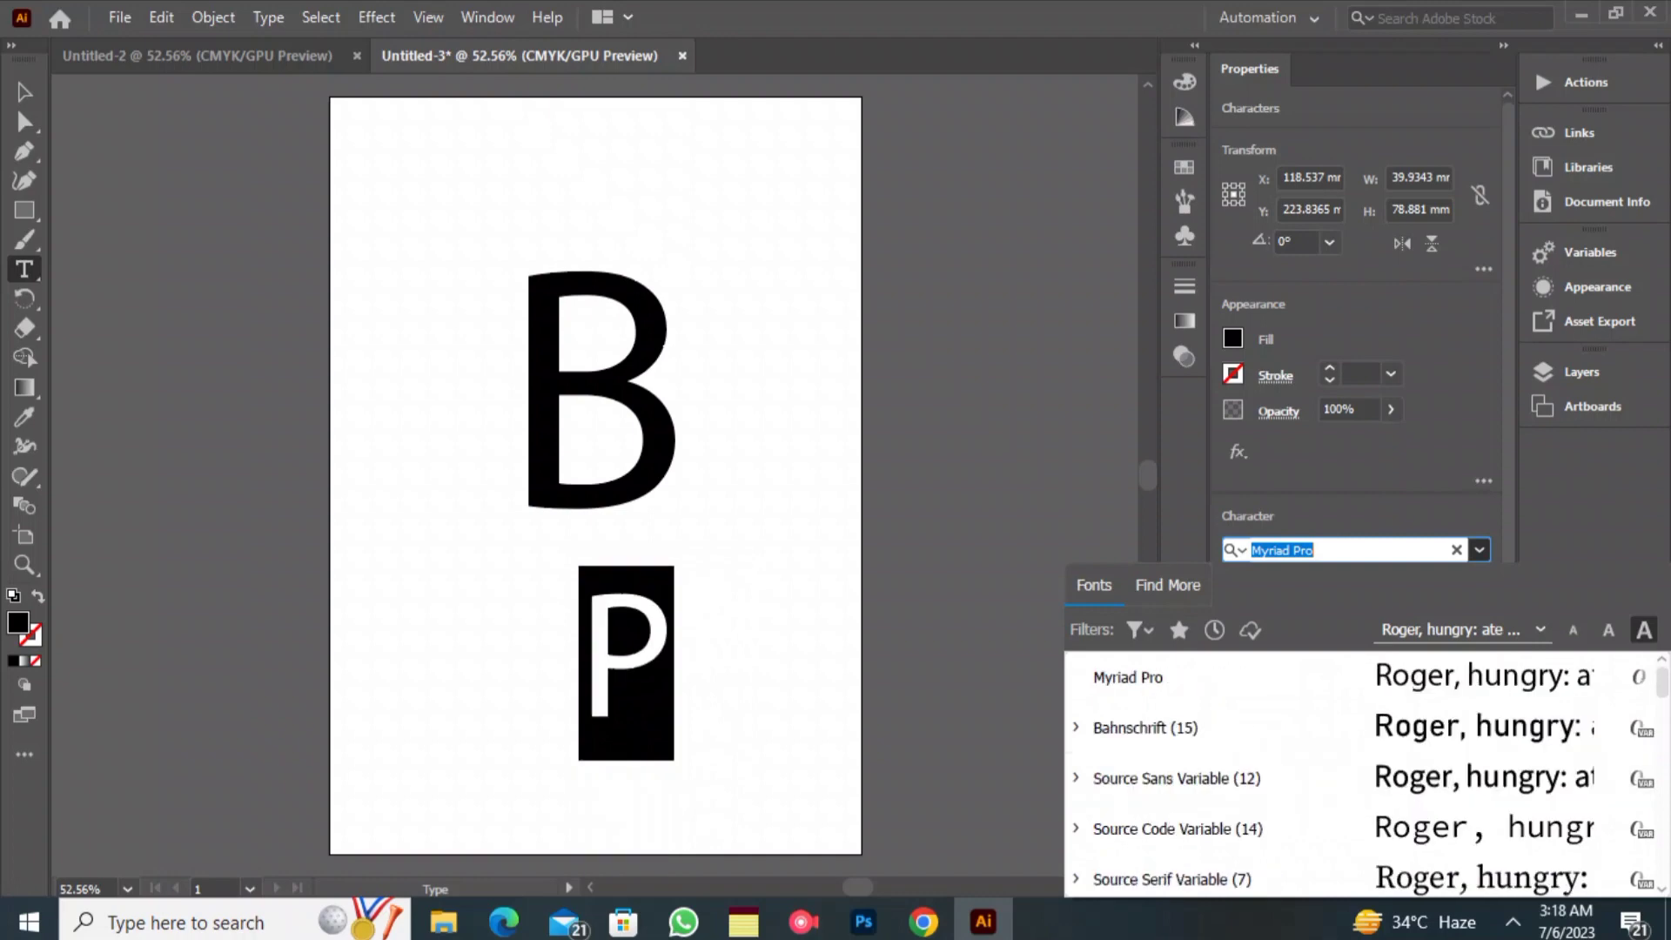
pyautogui.press('Down')
pyautogui.press('Down')
pyautogui.press('Up')
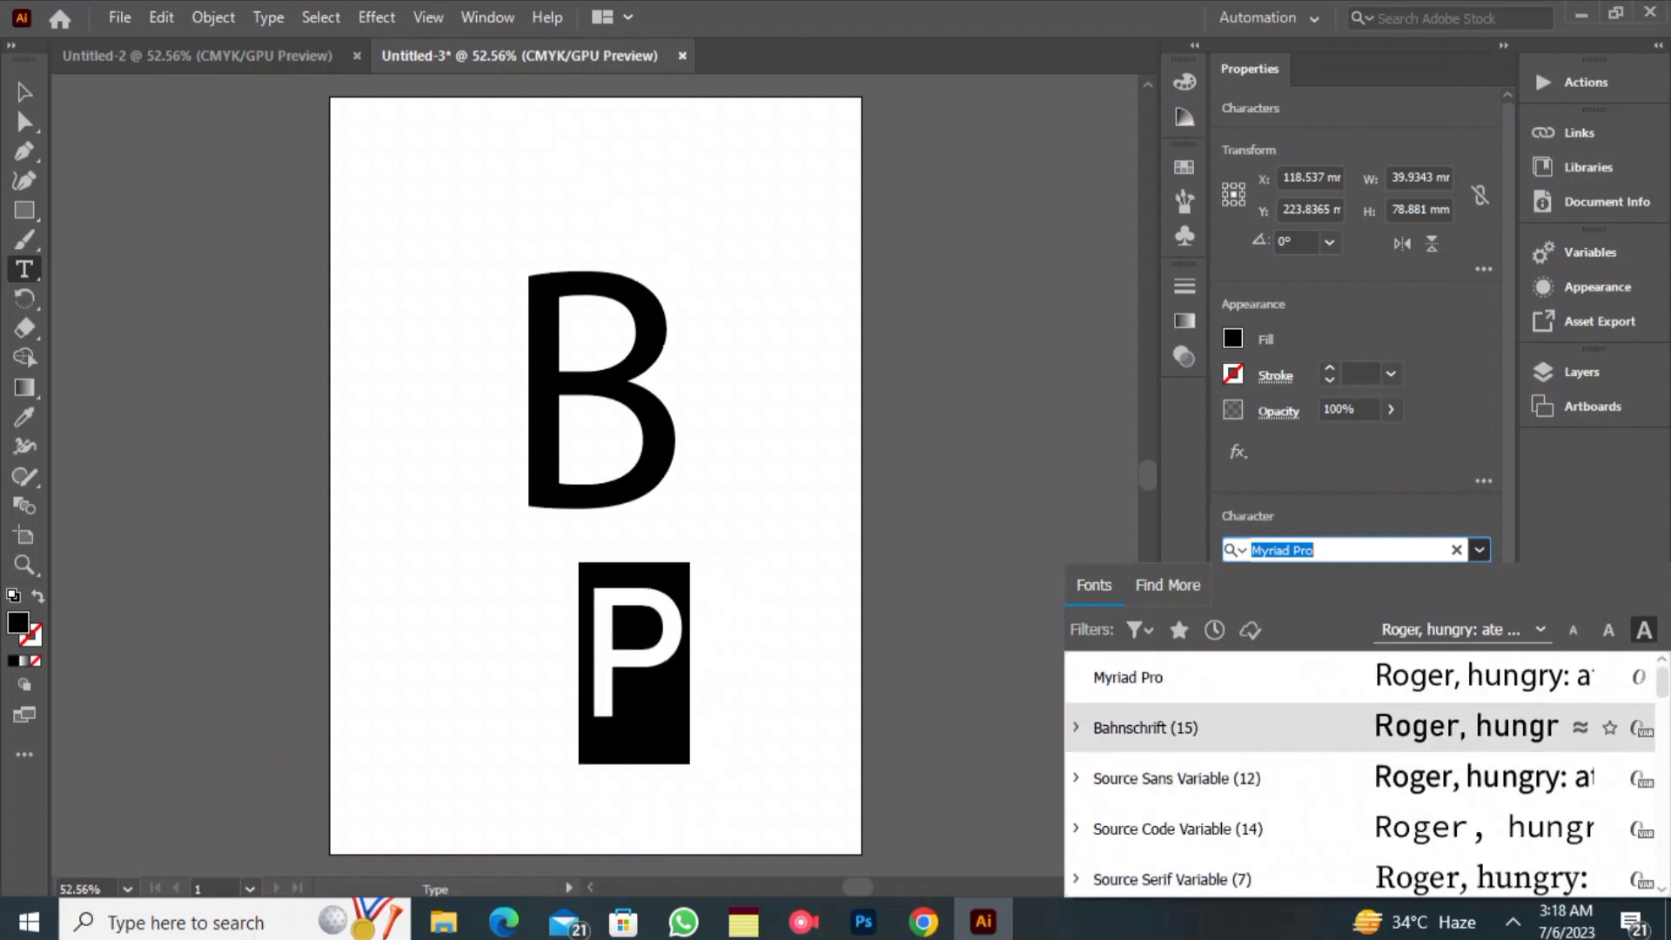
pyautogui.press('Down')
pyautogui.press('Down')
pyautogui.press('Down')
pyautogui.press('Down')
pyautogui.press('Escape')
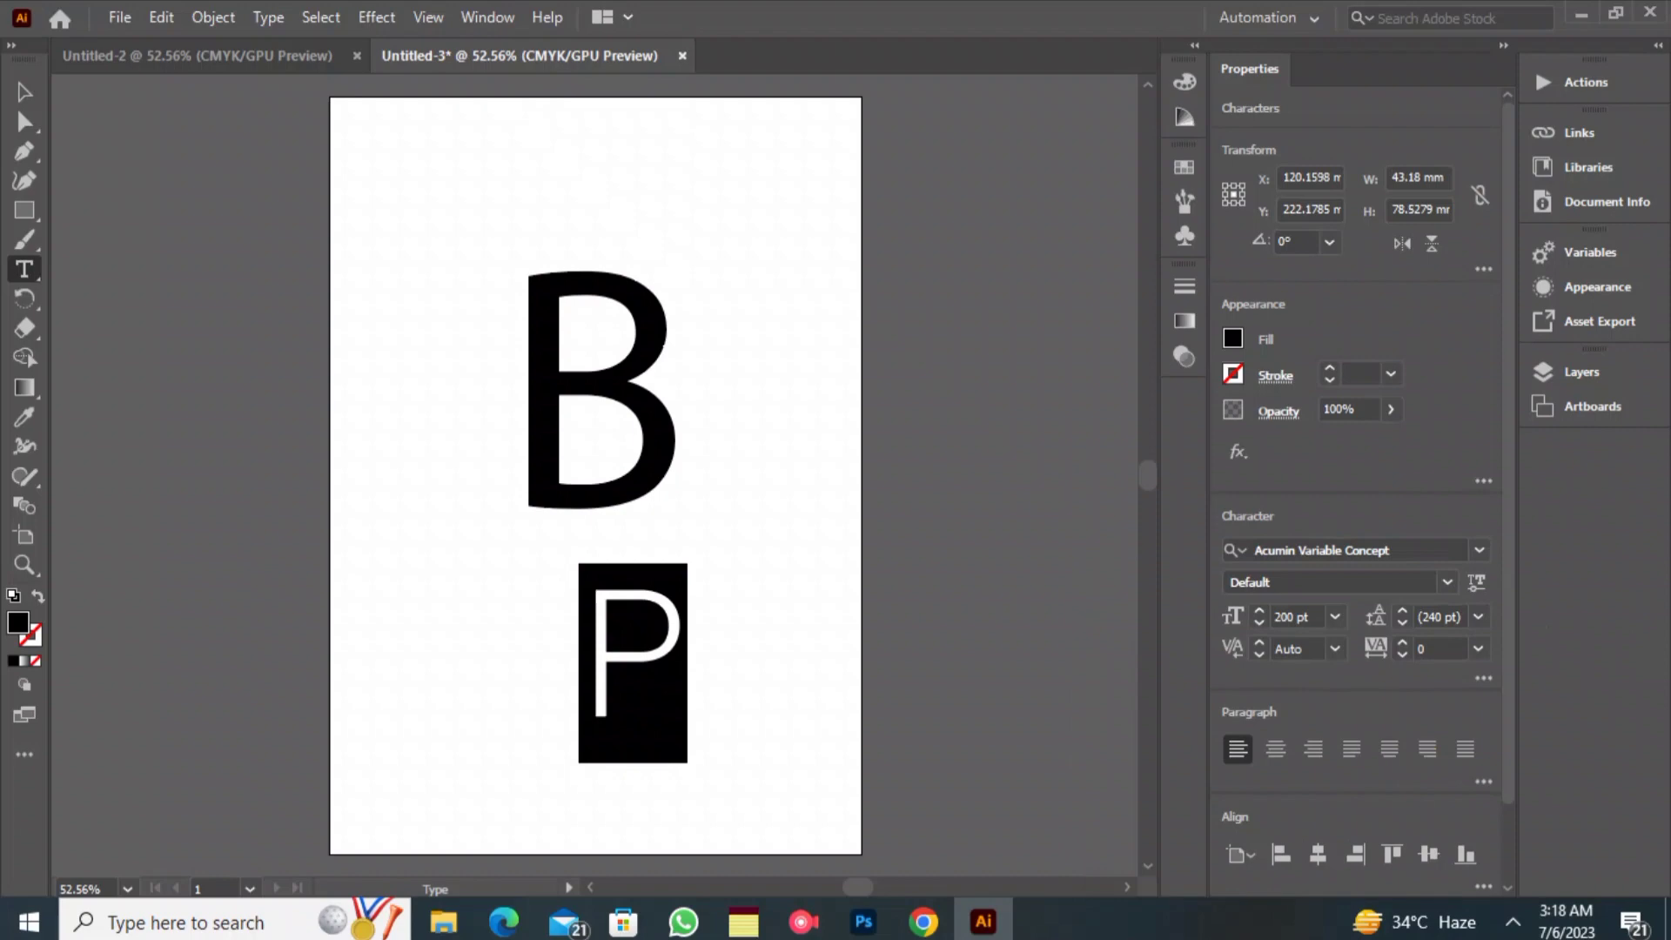
pyautogui.click(767, 522)
pyautogui.press('v')
# - Change the font of the letter B to Acumin Variable Concept and deselect it
pyautogui.click(545, 392)
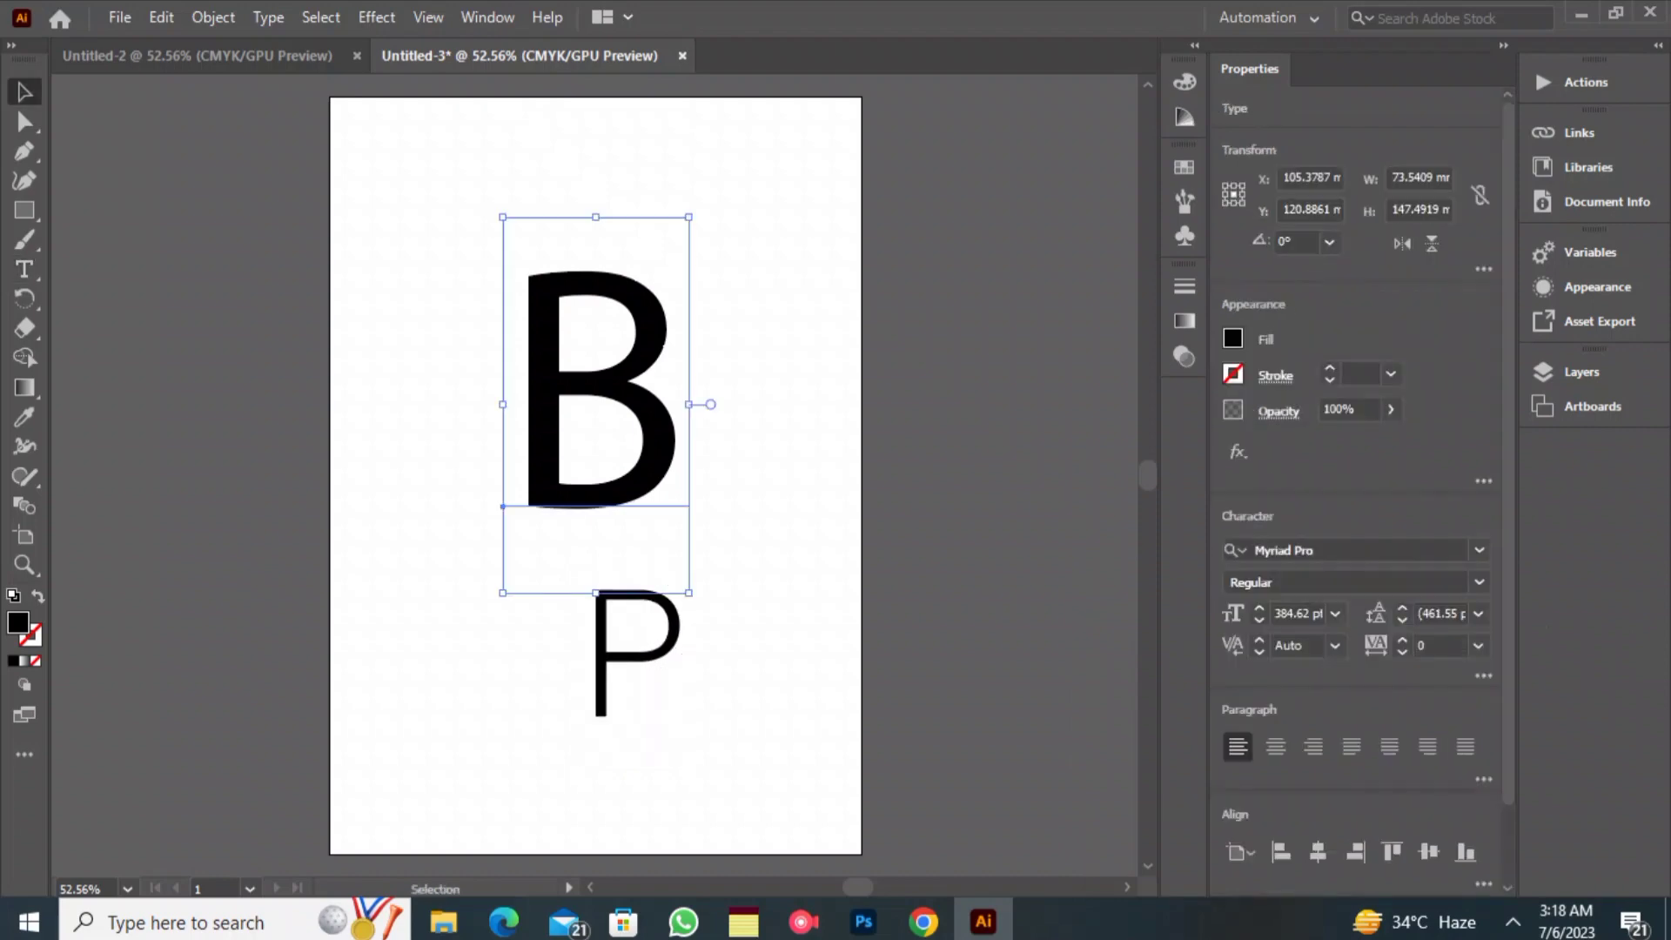
pyautogui.click(1480, 550)
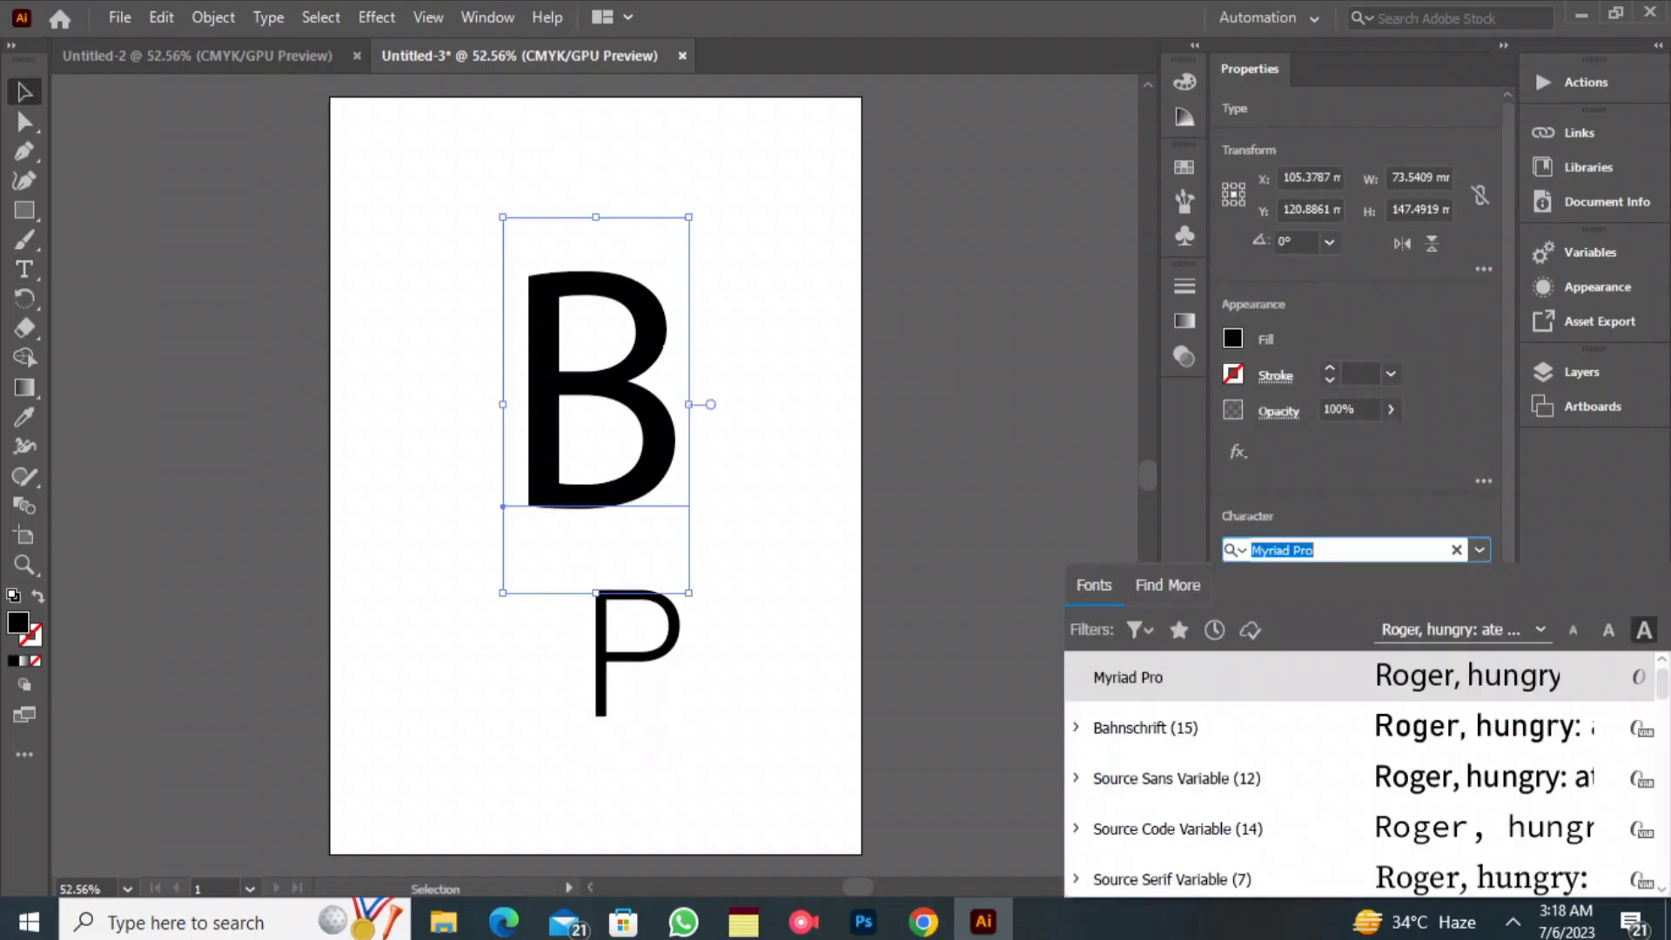
pyautogui.scroll(-1, 1219, 727)
pyautogui.click(1219, 779)
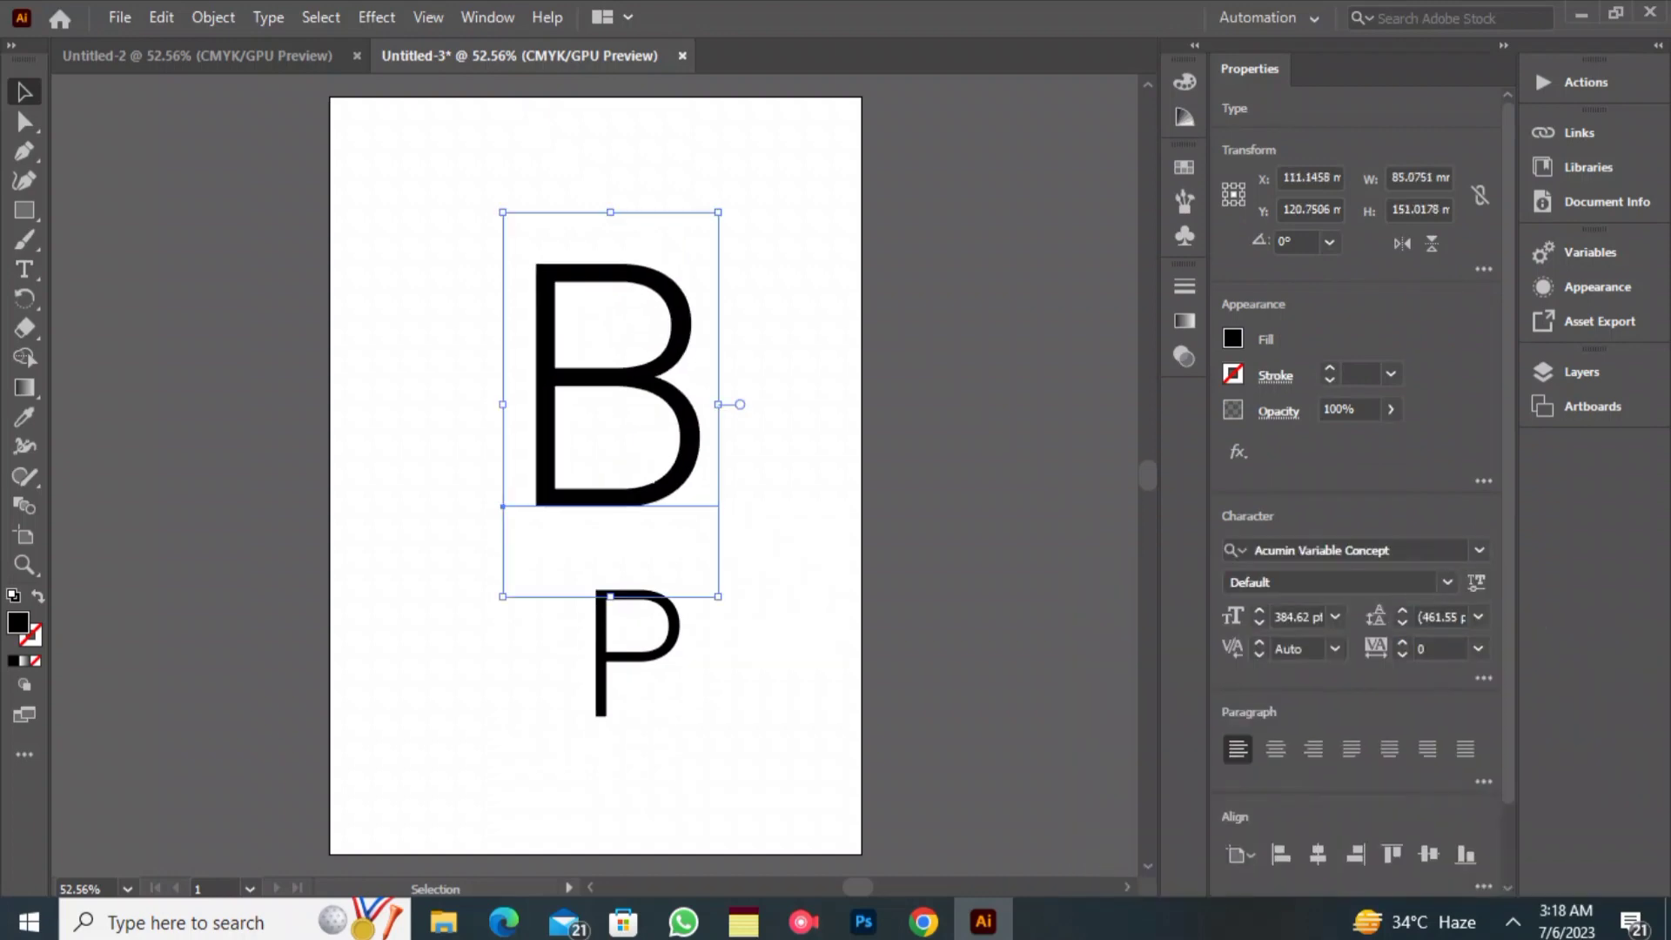
pyautogui.click(766, 557)
# - Place the P inside the lower bowl of the B and convert both letters to outlines
pyautogui.moveTo(627, 658); pyautogui.dragTo(607, 479)
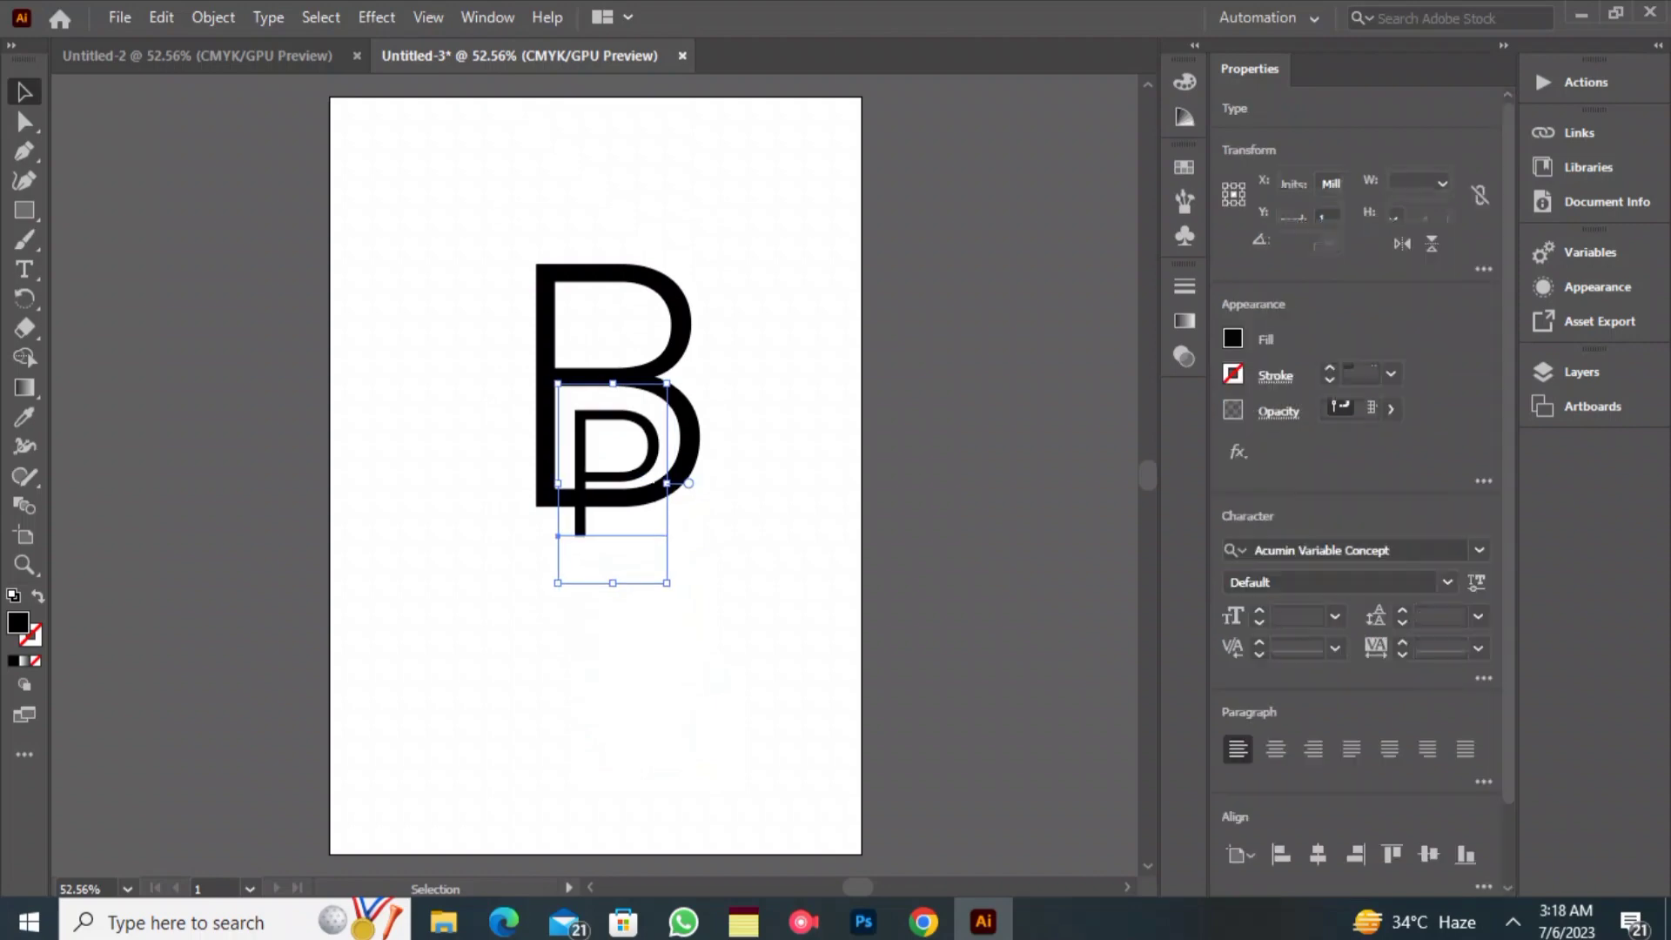
pyautogui.hotkey('ctrl', 'a')
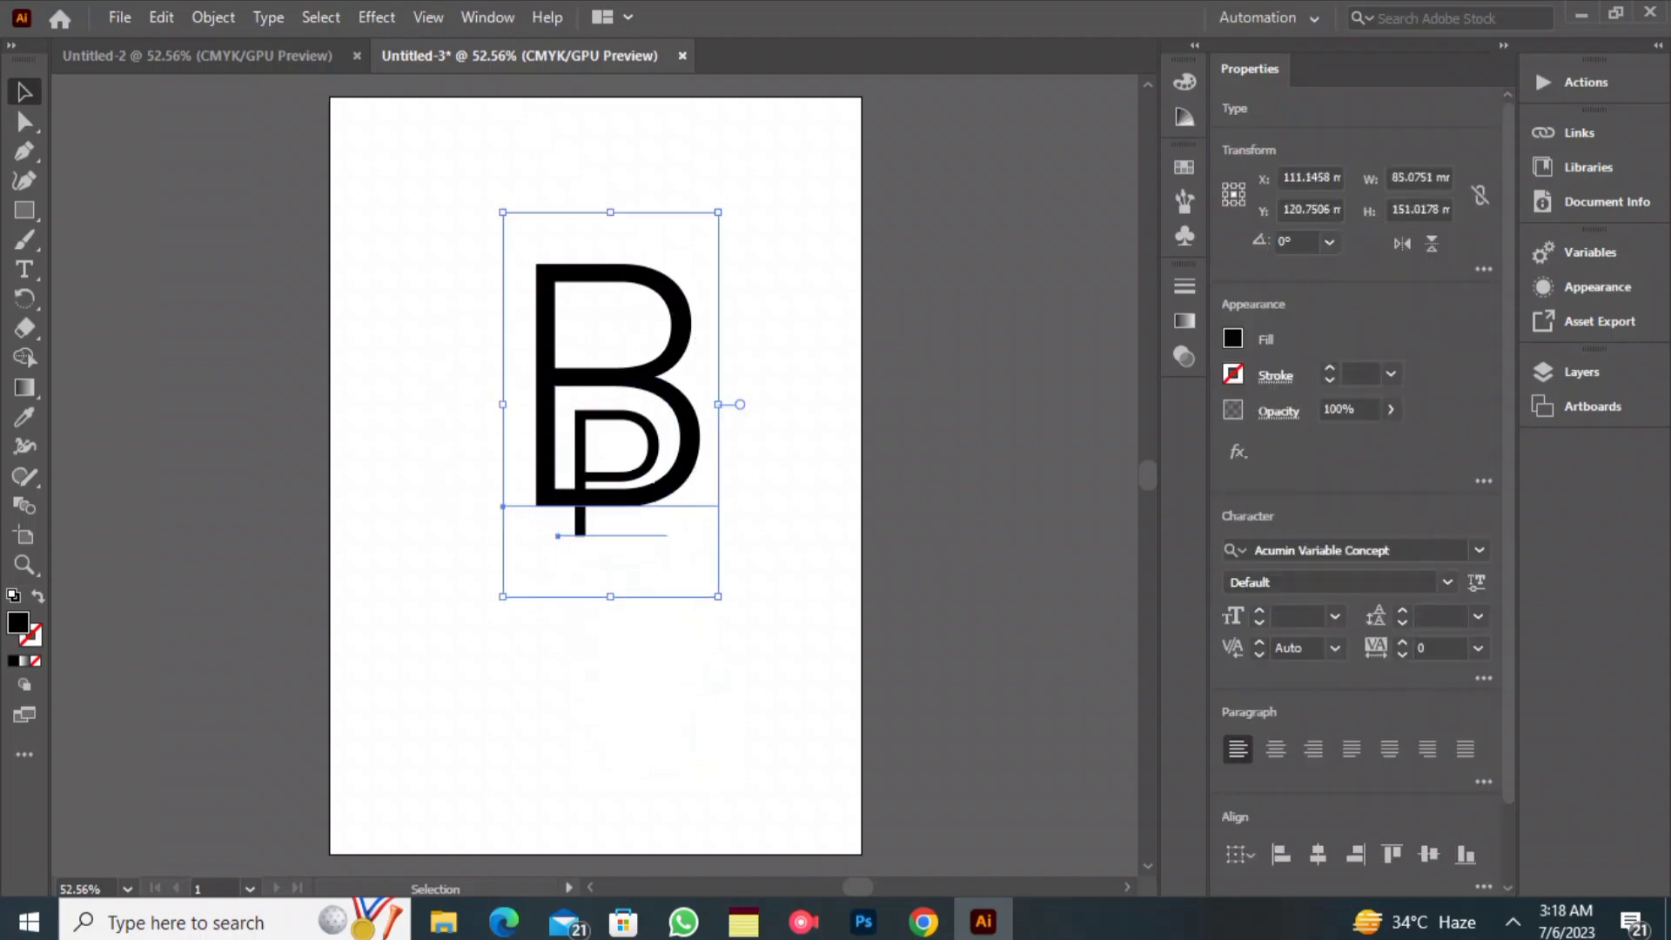
pyautogui.rightClick(601, 480)
pyautogui.moveTo(668, 592)
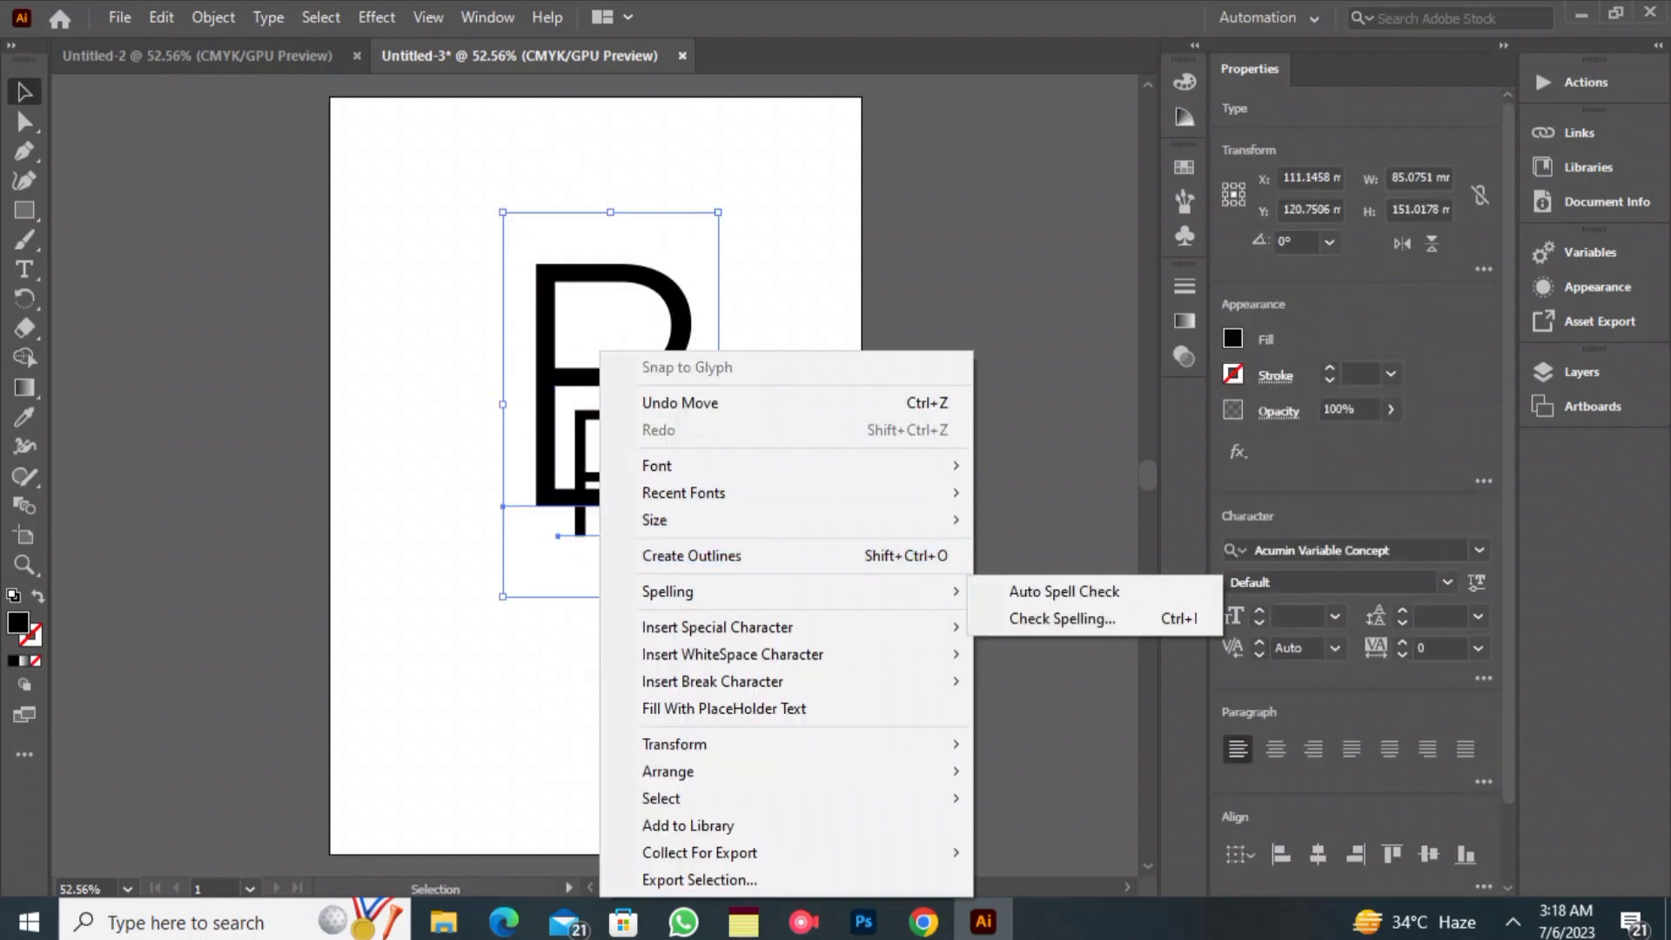
pyautogui.click(692, 555)
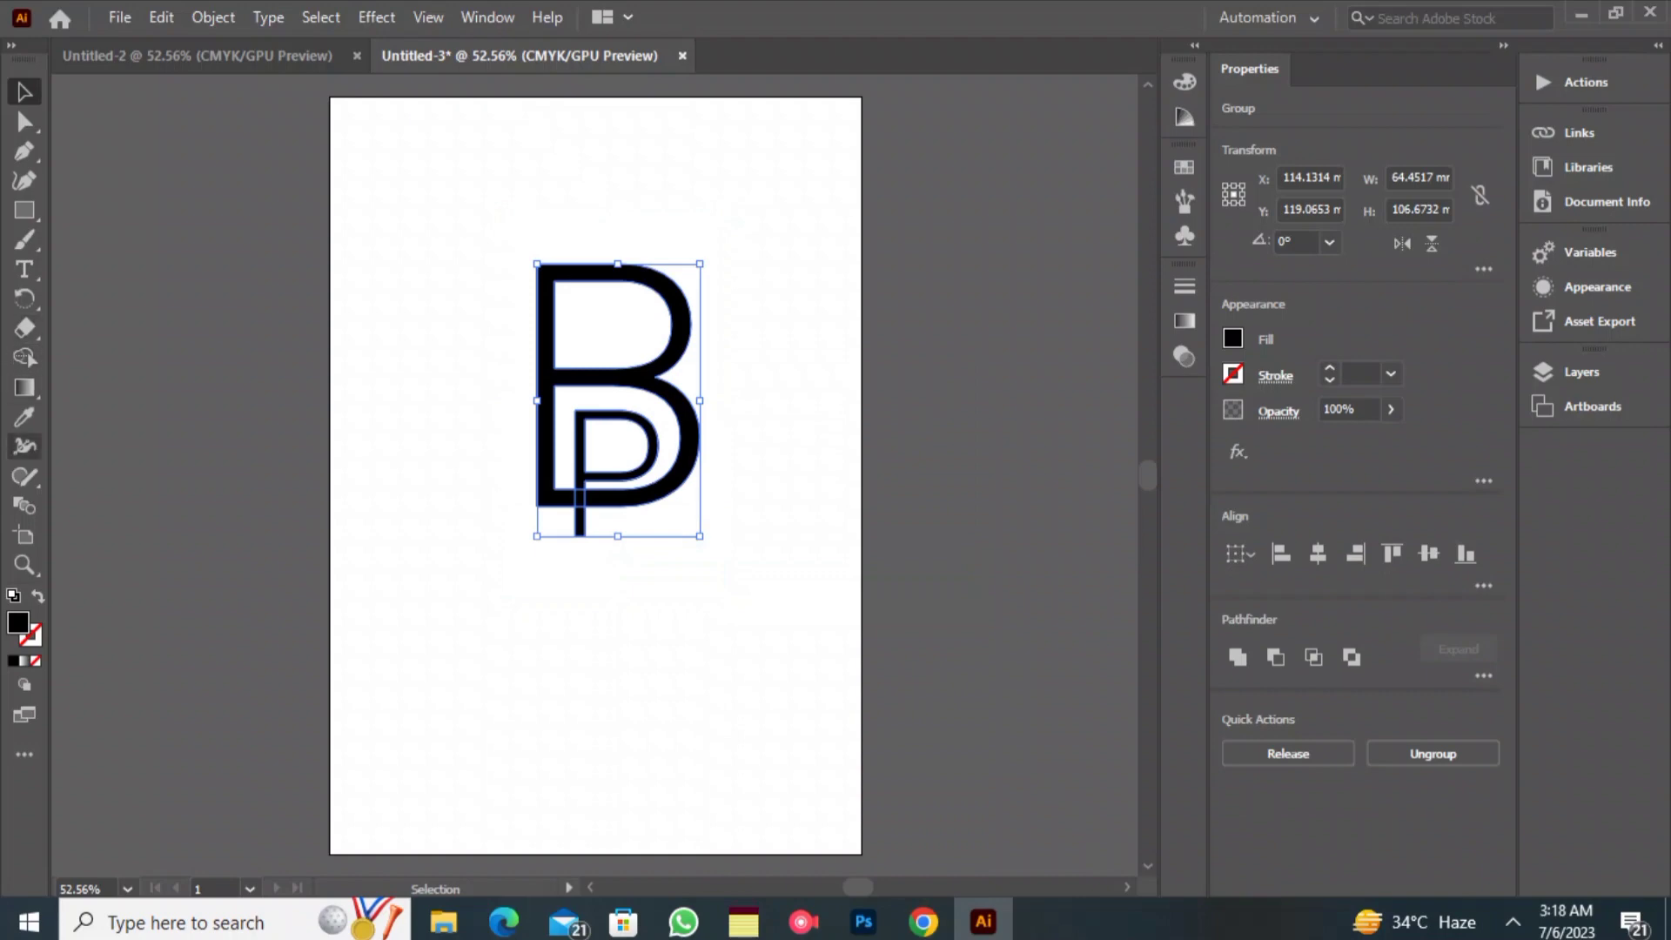
# - Fill the enclosed counter of the P with solid black using the Shape Builder tool
pyautogui.click(24, 357)
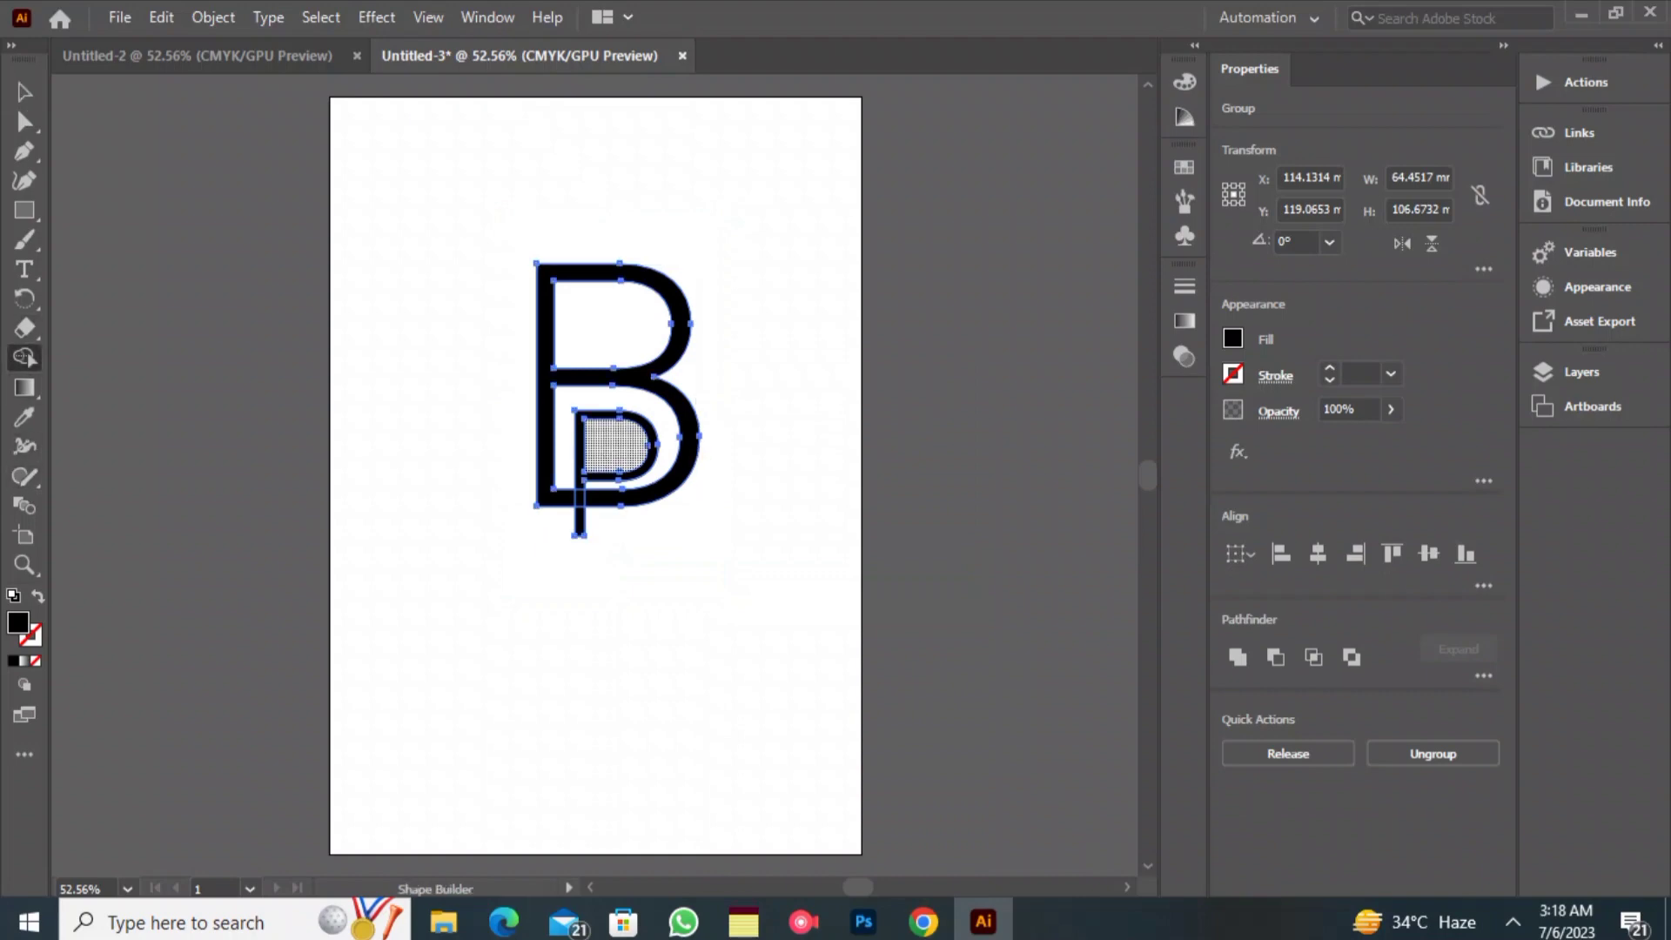
pyautogui.click(609, 446)
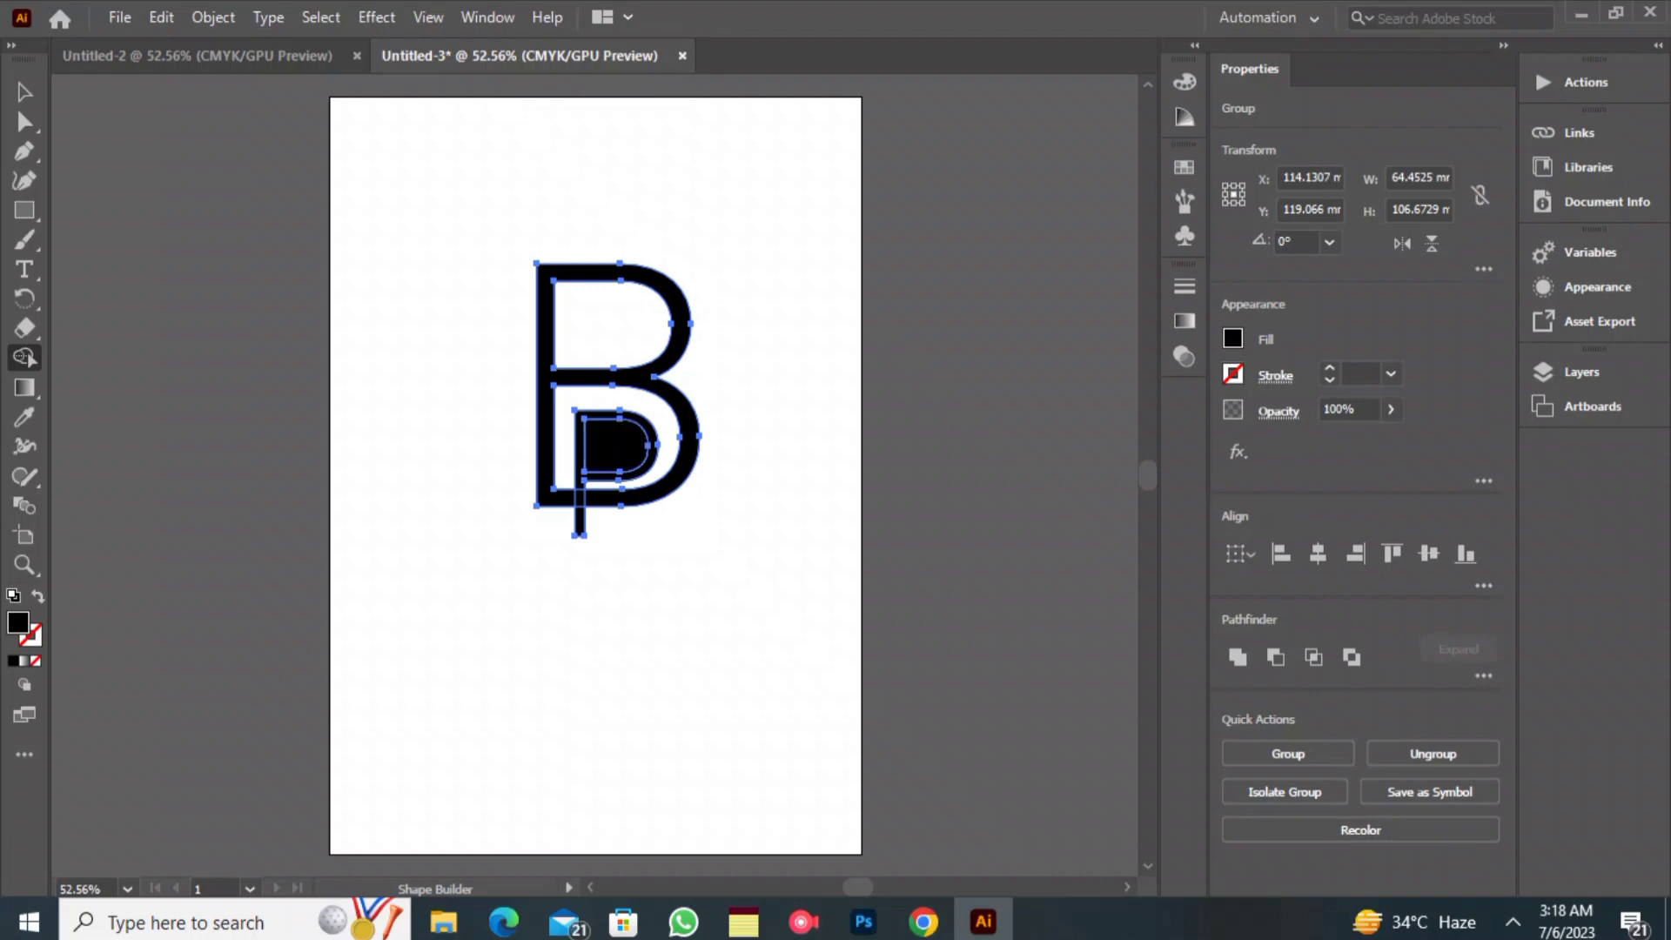
pyautogui.click(39, 597)
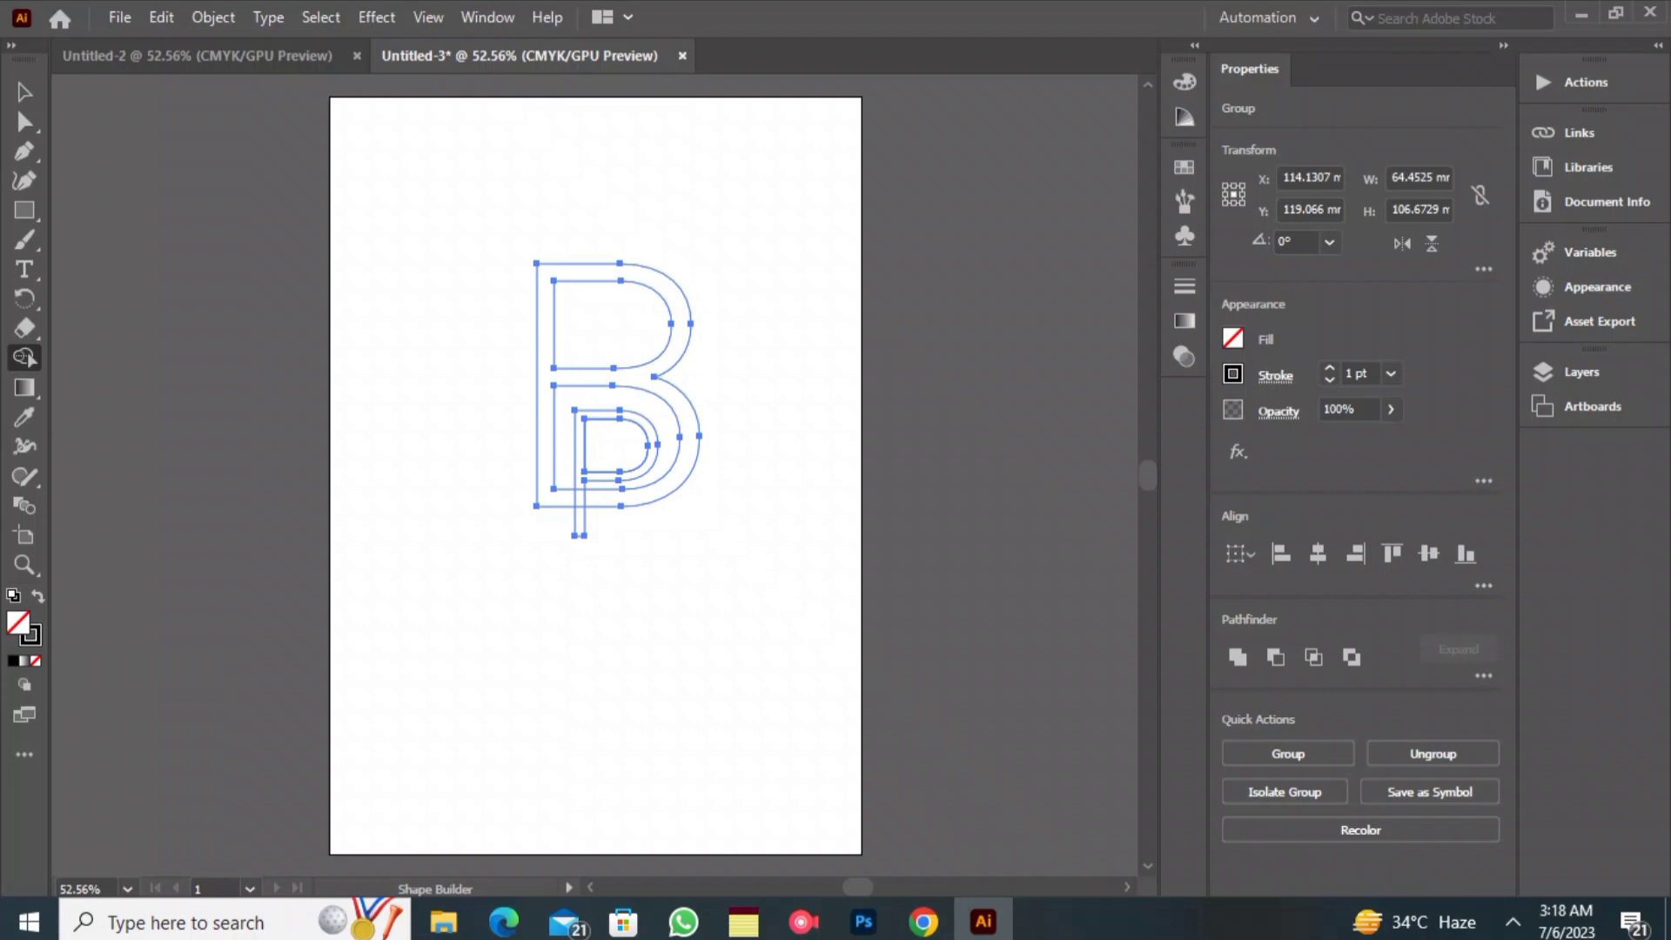
pyautogui.click(13, 661)
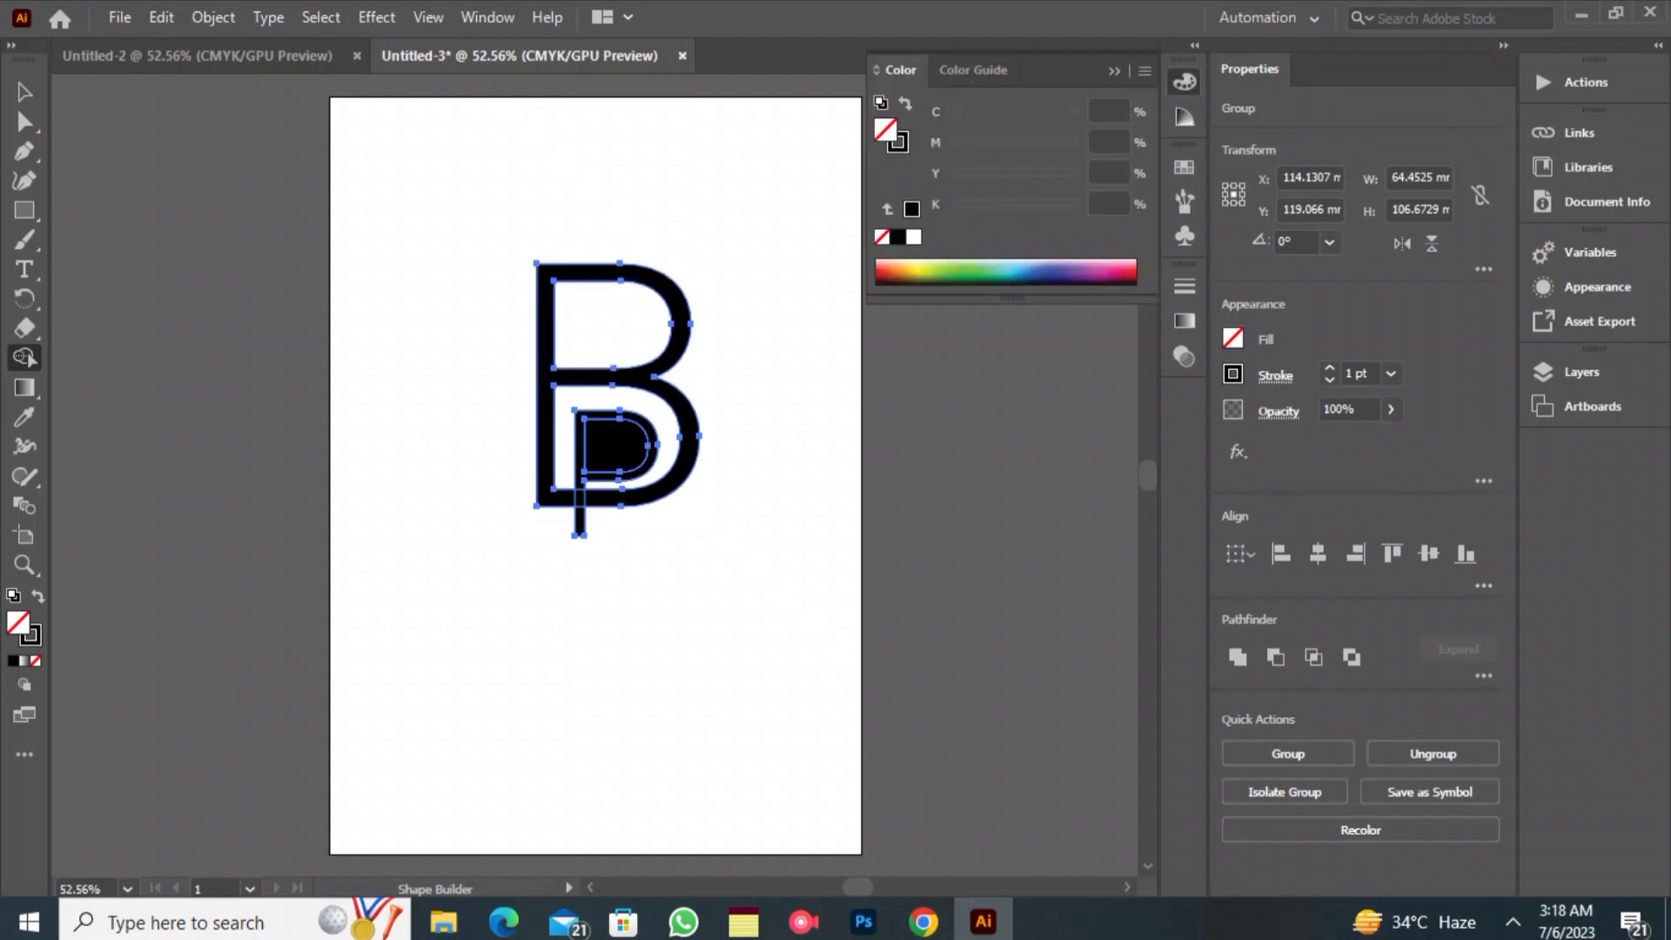
# - Set the fill to white and apply it to the P's letter strokes with the Shape Builder tool
pyautogui.click(914, 237)
pyautogui.press('x')
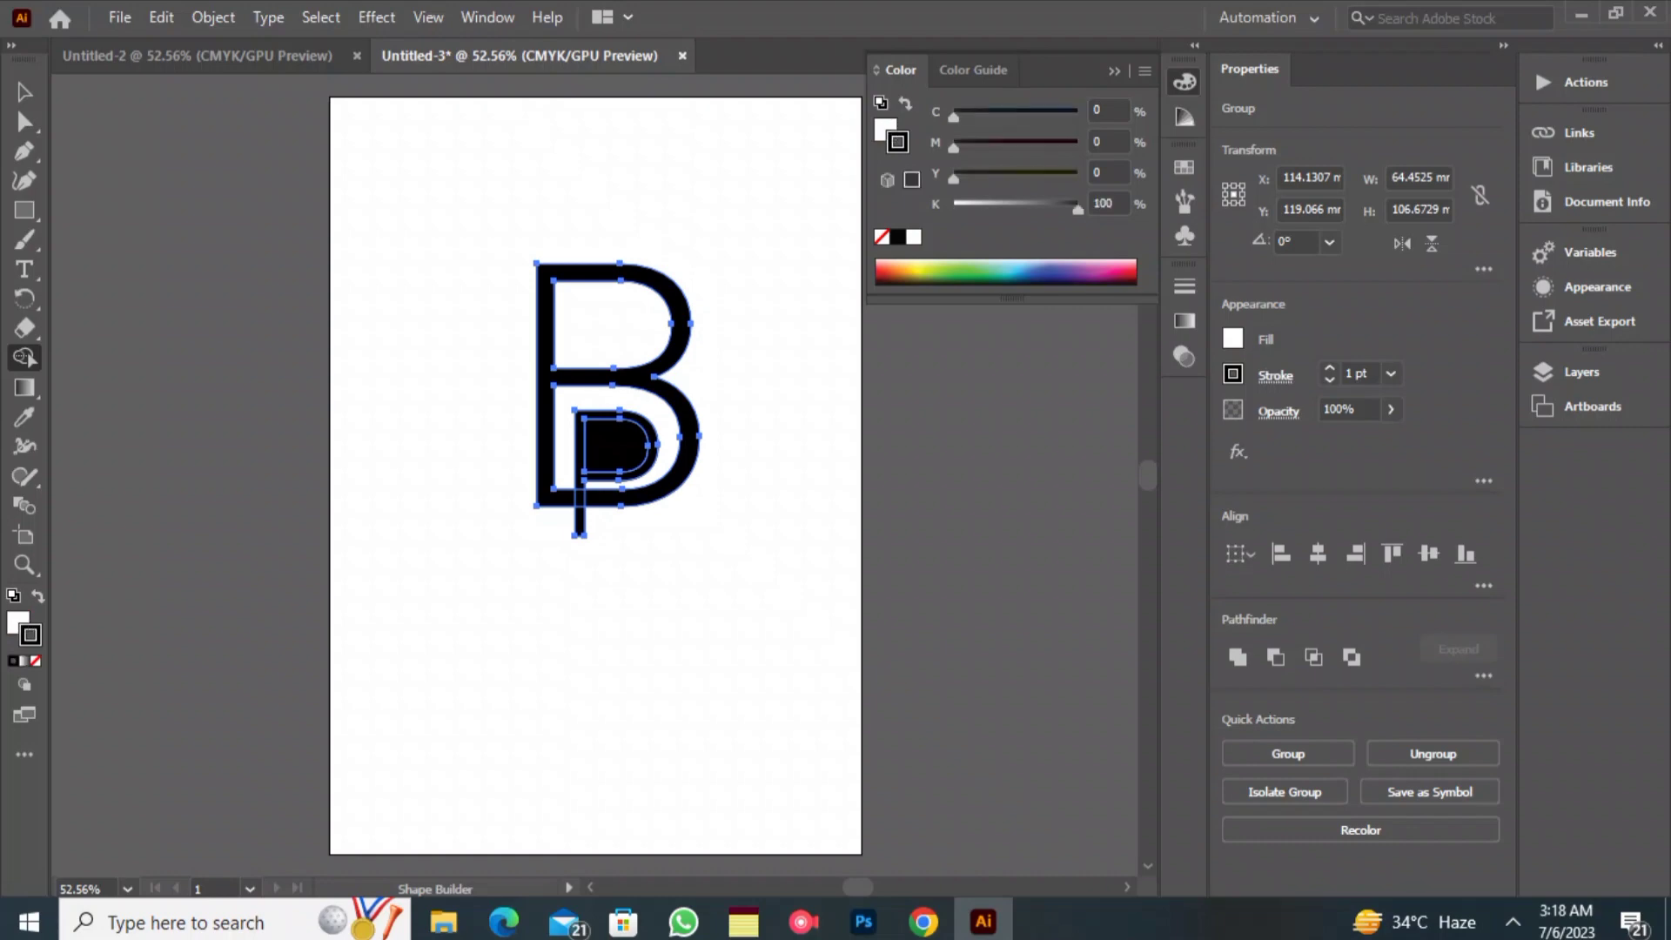
pyautogui.press('x')
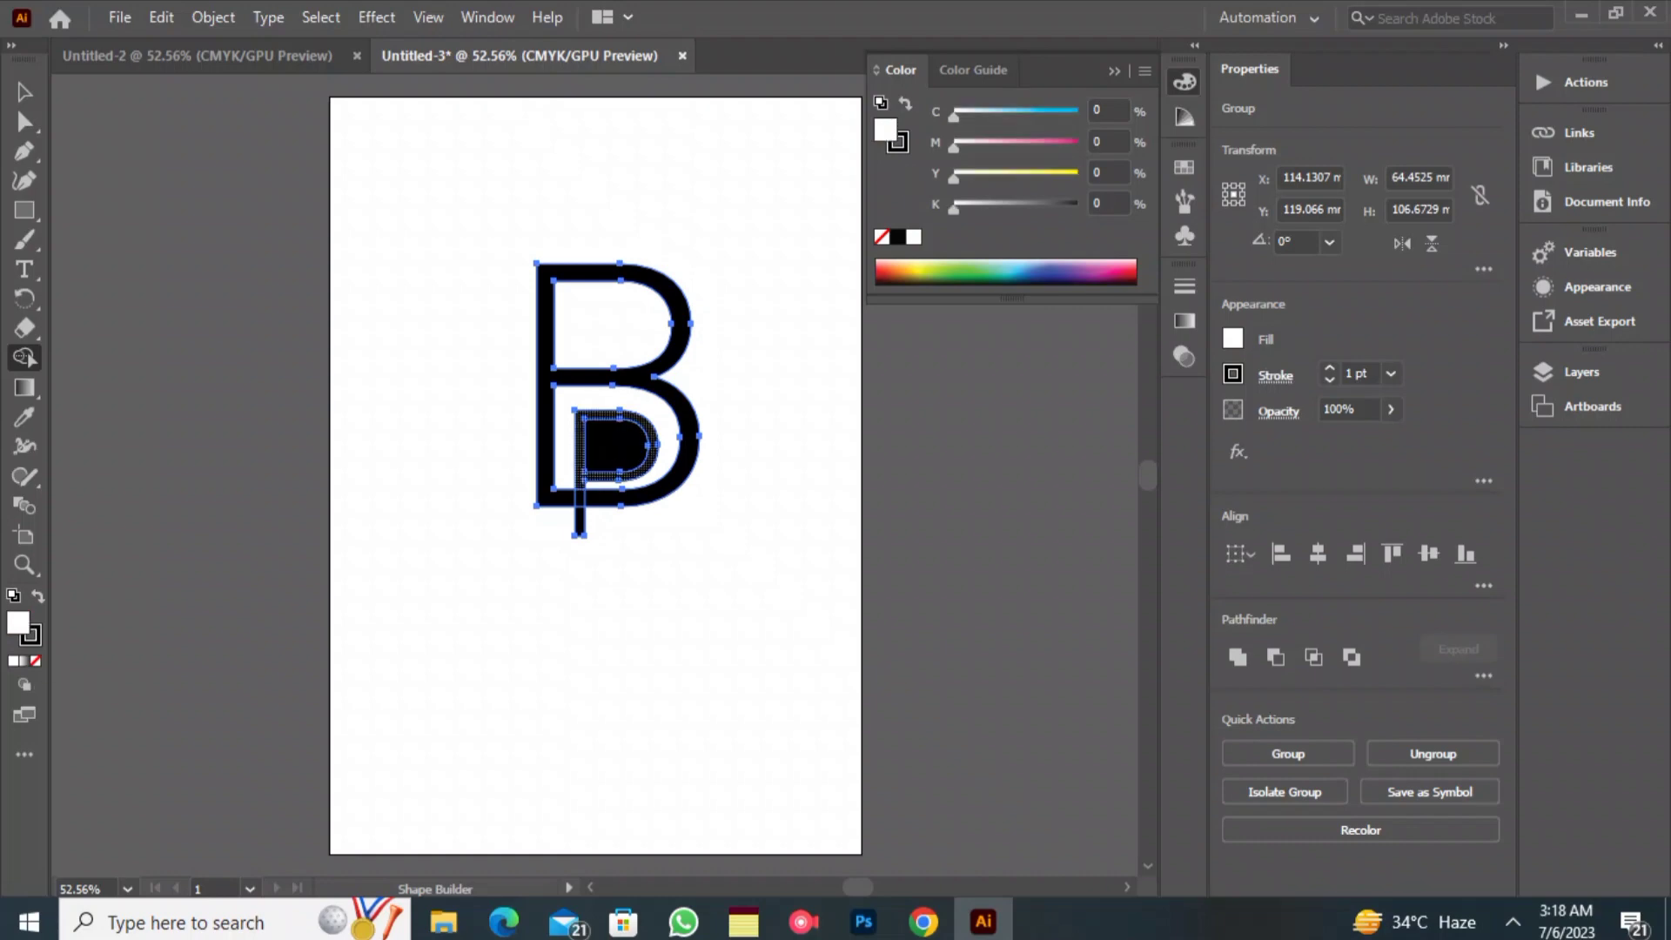
pyautogui.click(580, 462)
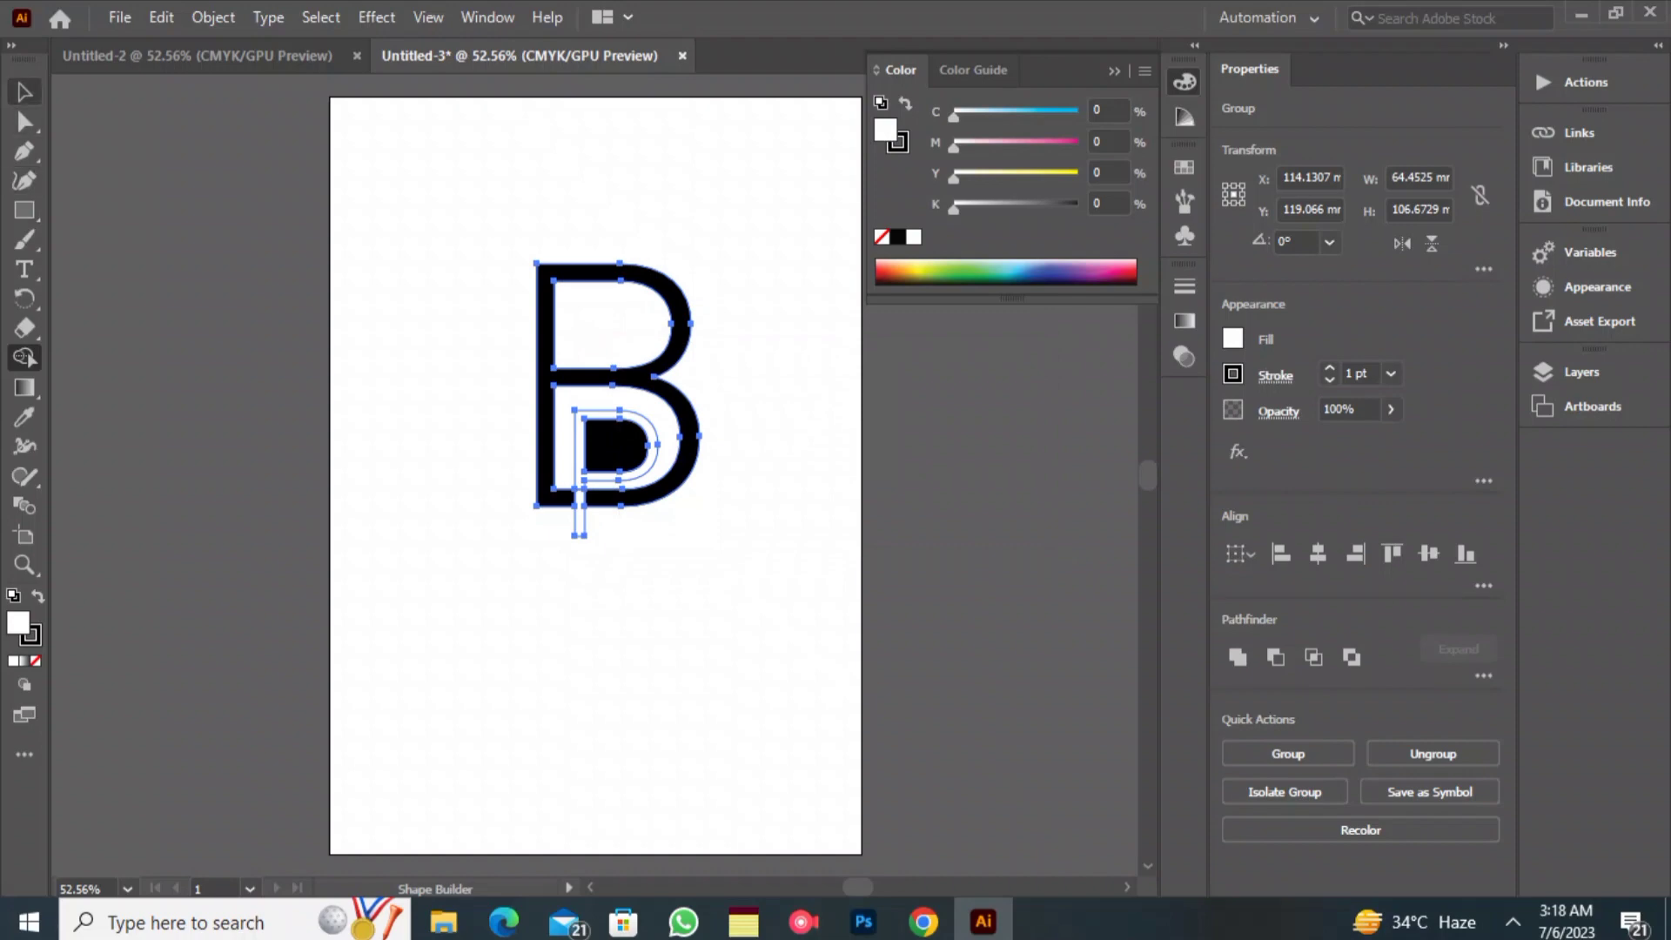
# - Move the finished BP monogram to the lower part of the page and deselect it
pyautogui.click(24, 91)
pyautogui.hotkey('ctrl', 'shift', 'a')
pyautogui.moveTo(444, 326); pyautogui.dragTo(723, 699)
pyautogui.hotkey('ctrl', 'shift', 'a')
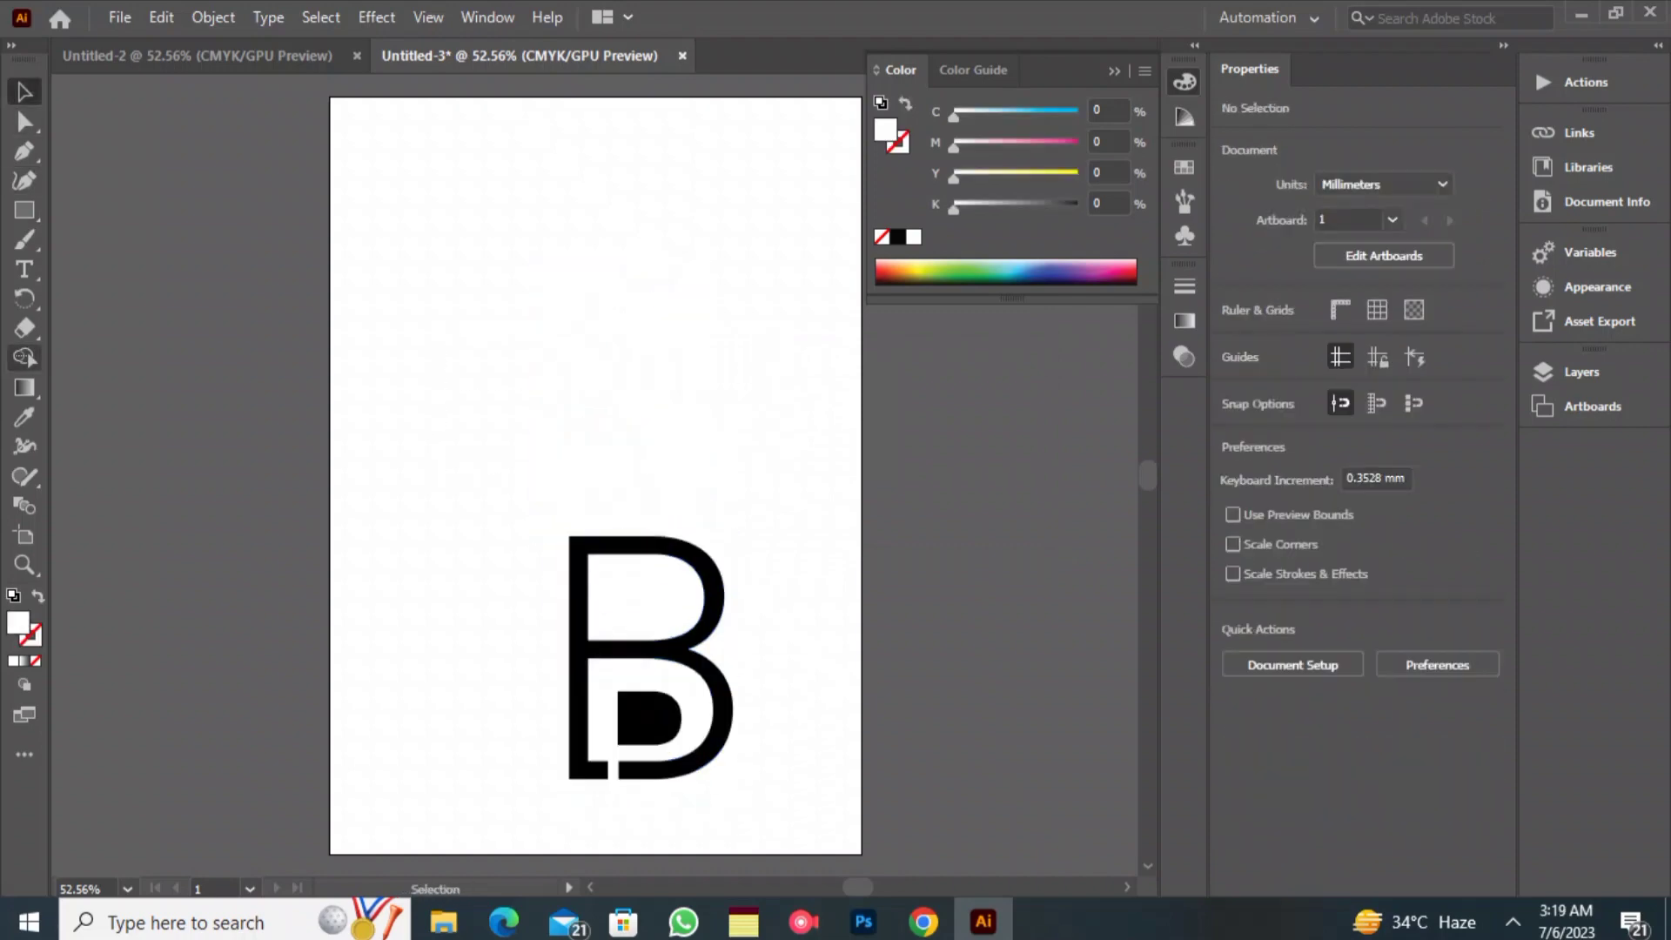
# - Place the image 4c397f7d7dfca9162f80e7f97a3113c3 from Downloads above the BP monogram, about 54 mm square
pyautogui.click(119, 17)
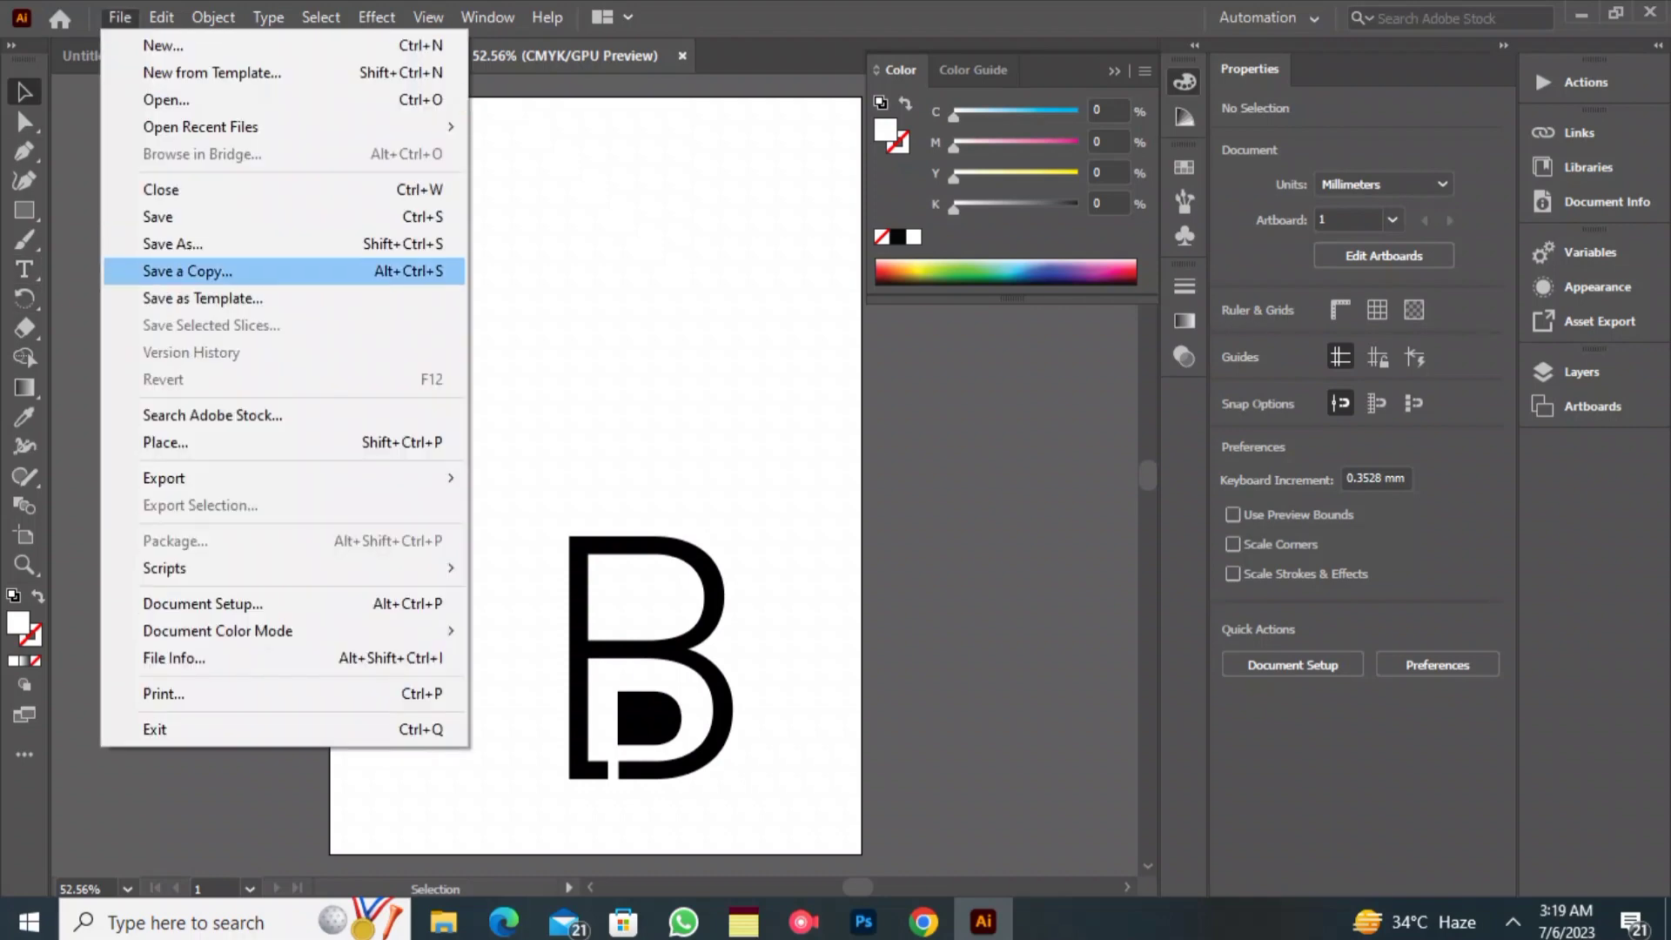
pyautogui.click(131, 441)
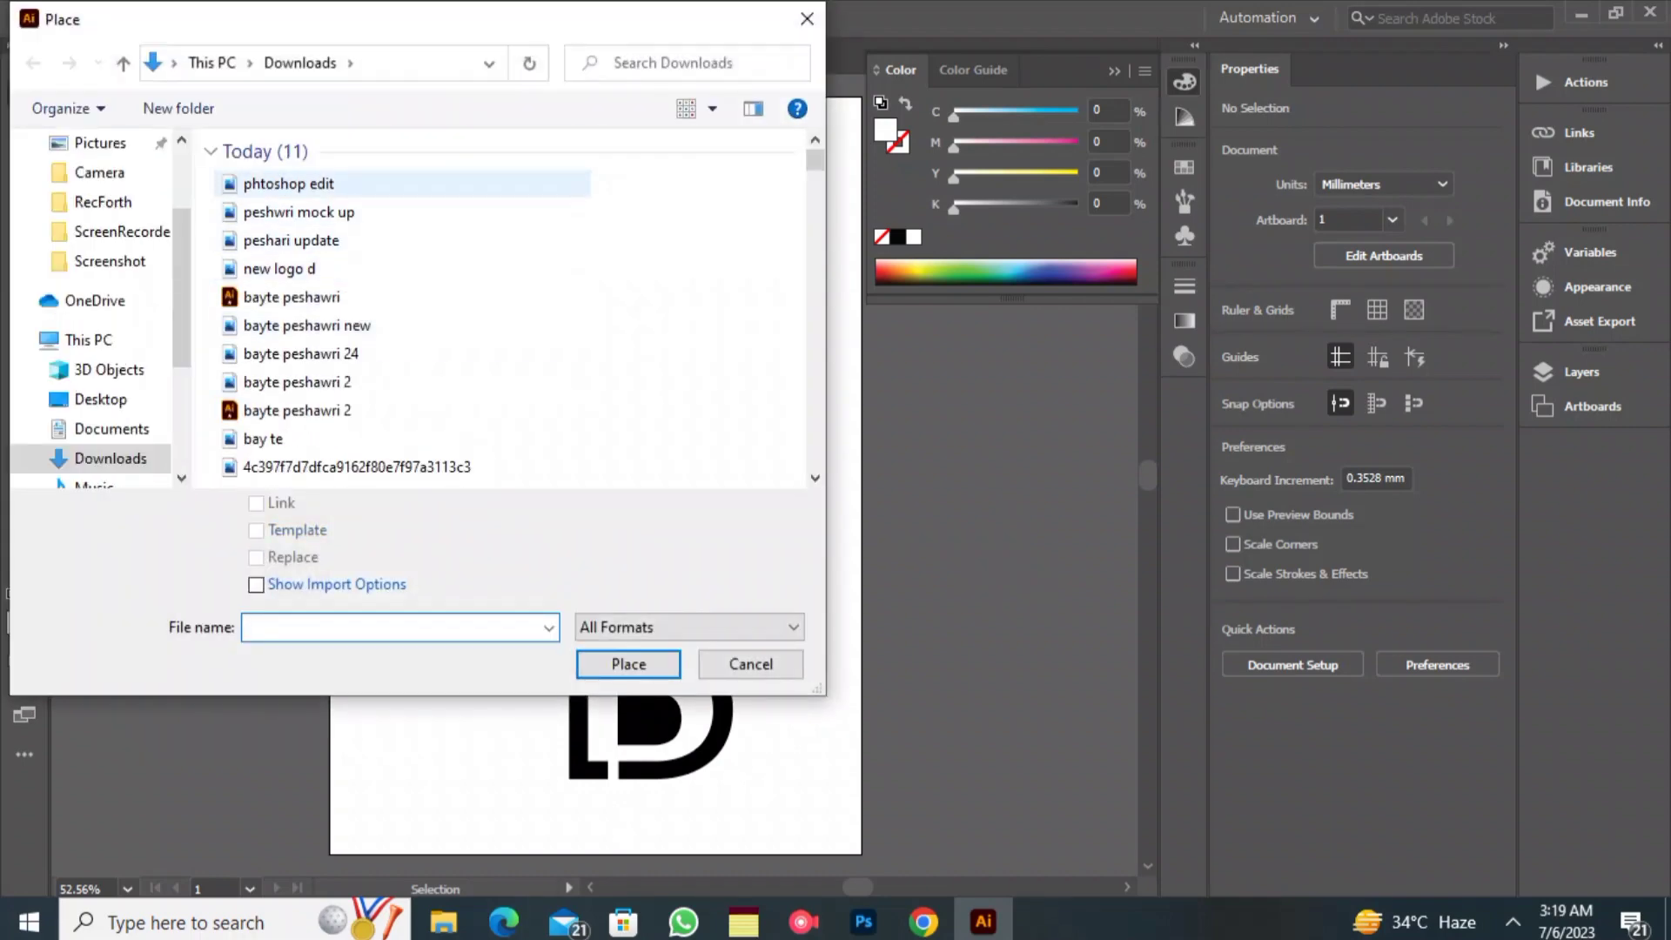
pyautogui.scroll(-1, 287, 379)
pyautogui.click(357, 380)
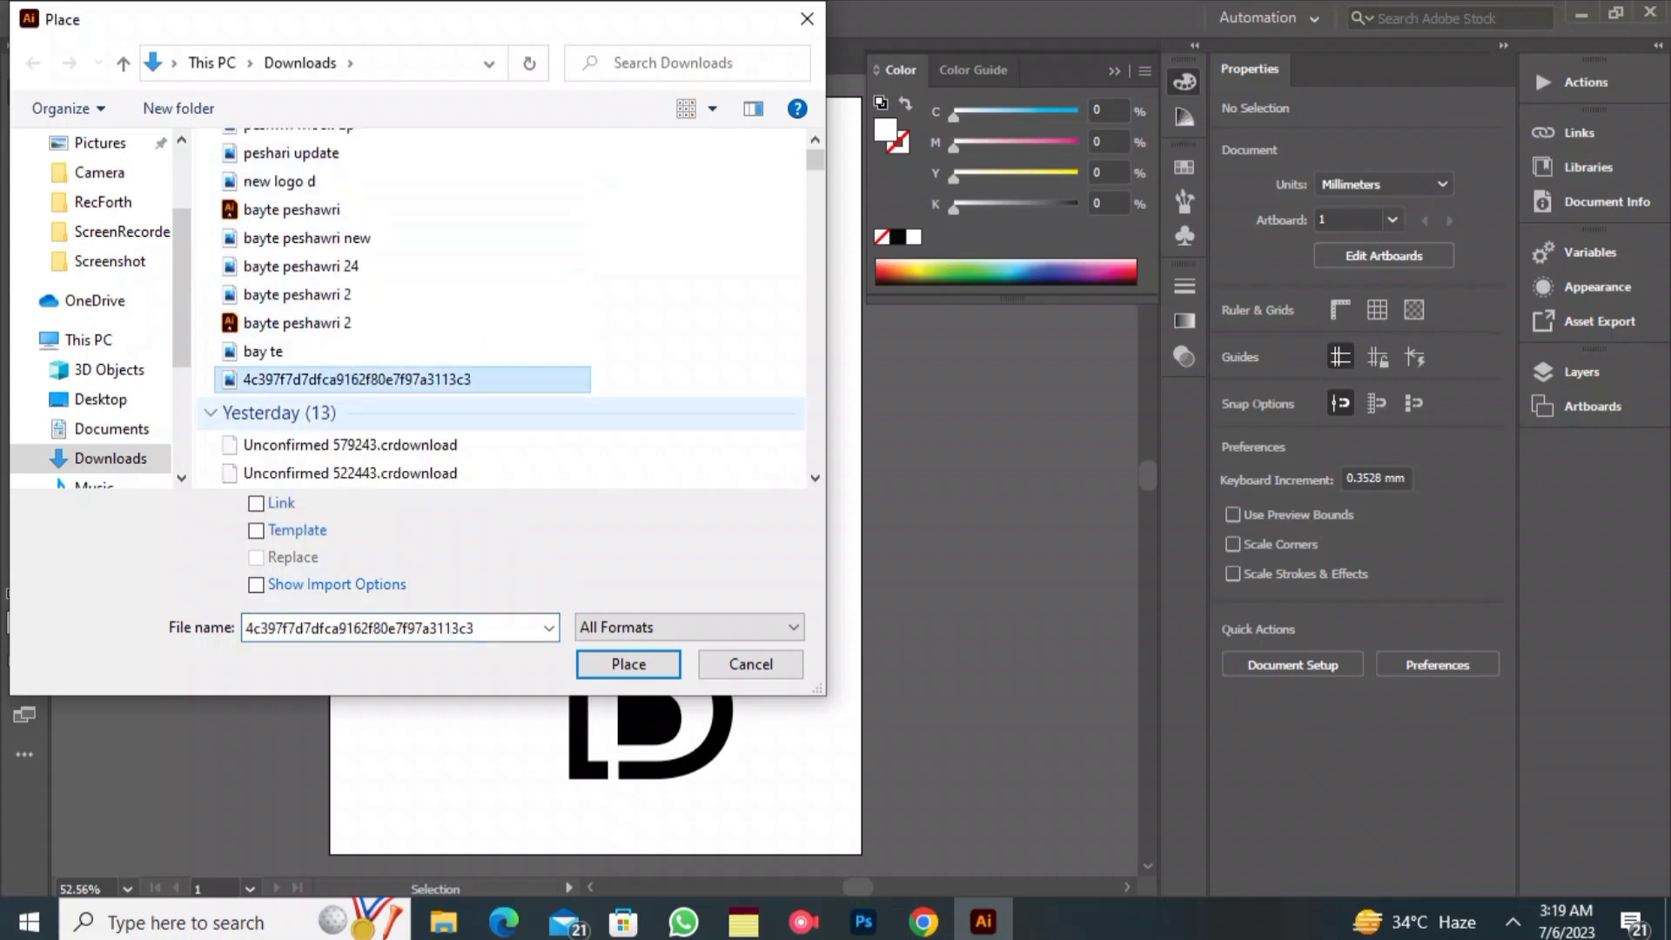
pyautogui.press('Return')
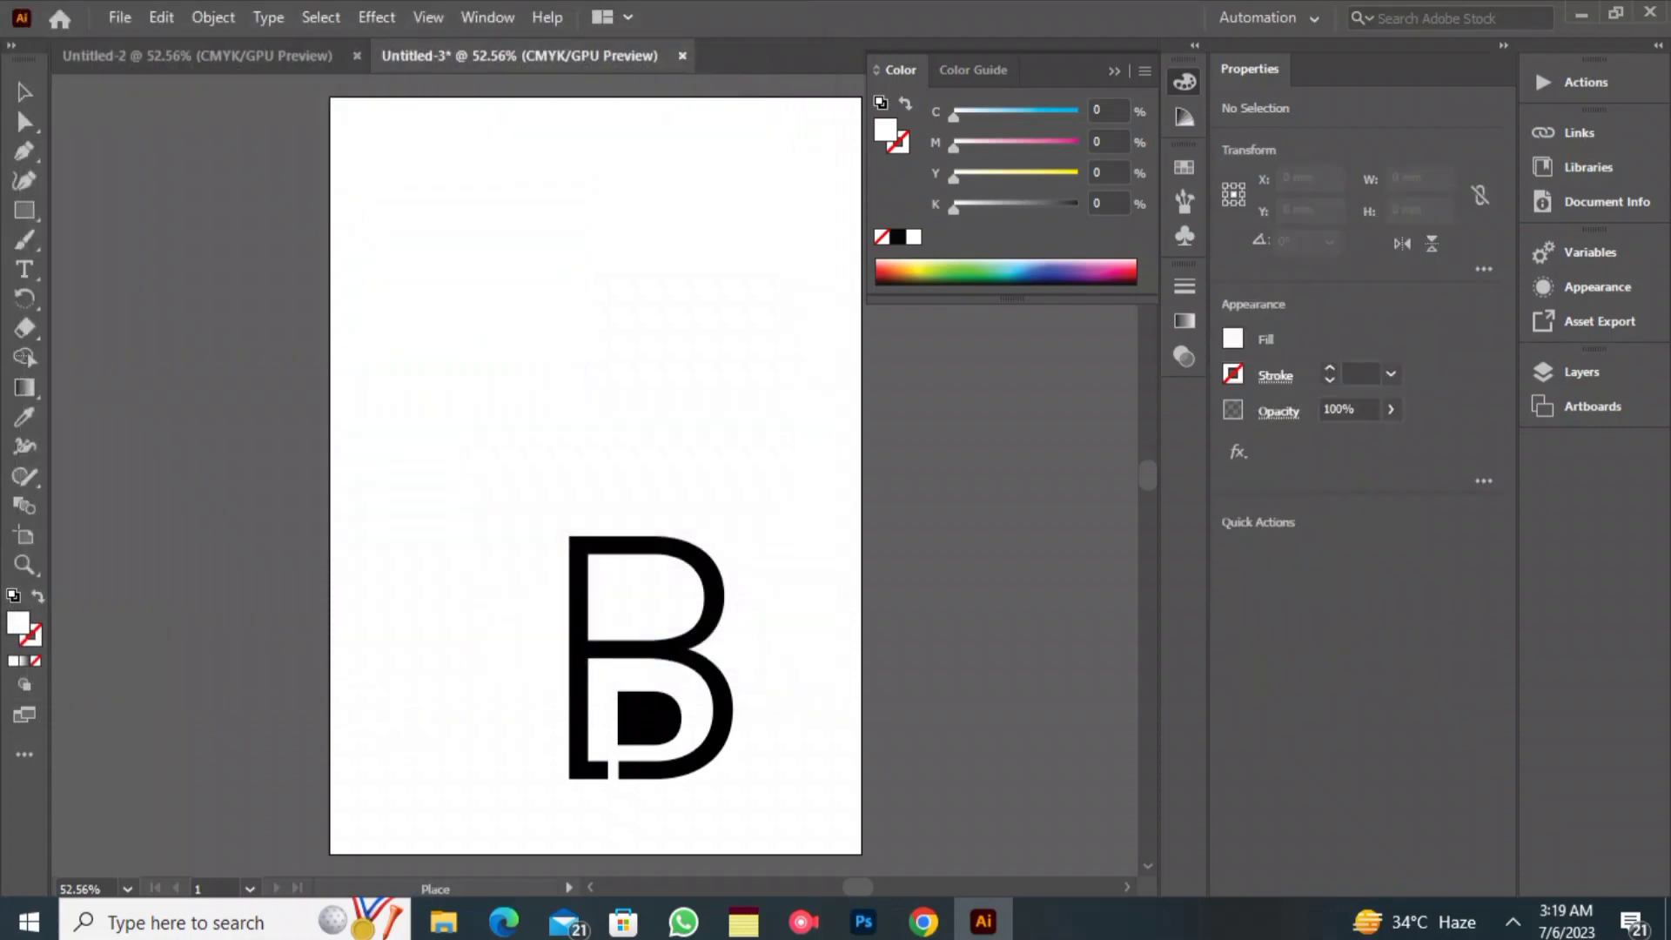
pyautogui.moveTo(490, 193); pyautogui.dragTo(626, 329)
# - Lock the placed moustache image so it serves as a fixed tracing reference
pyautogui.scroll(5, 626, 329)
pyautogui.rightClick(533, 414)
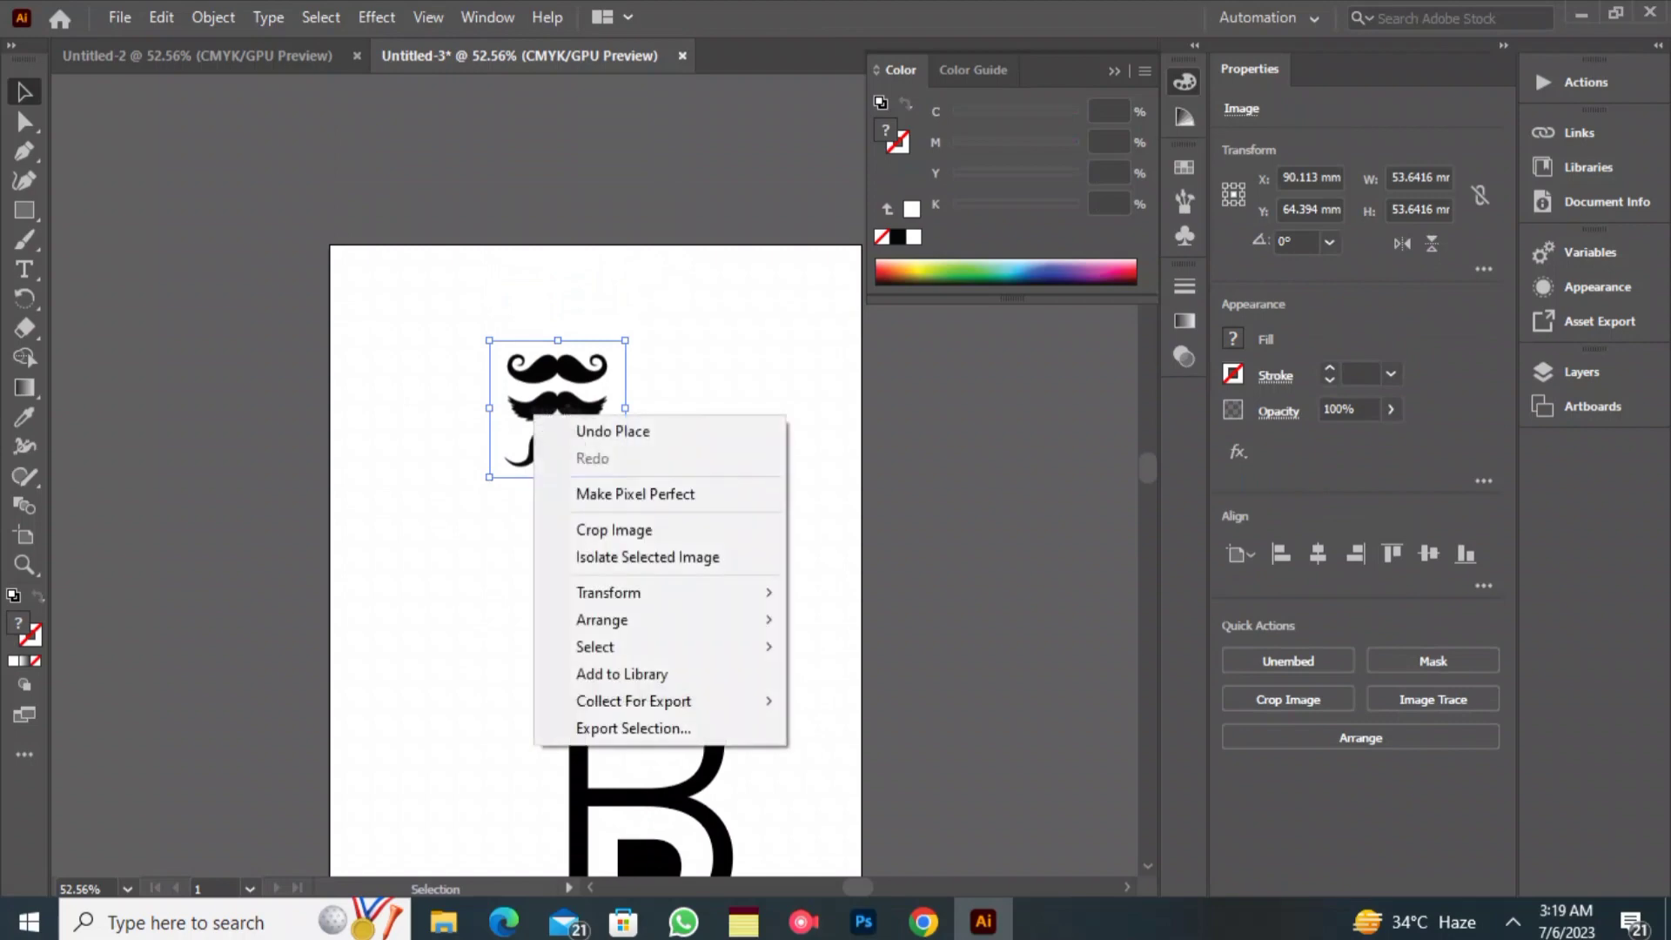
pyautogui.press('Escape')
pyautogui.click(18, 106)
pyautogui.hotkey('ctrl', 'shift', 'a')
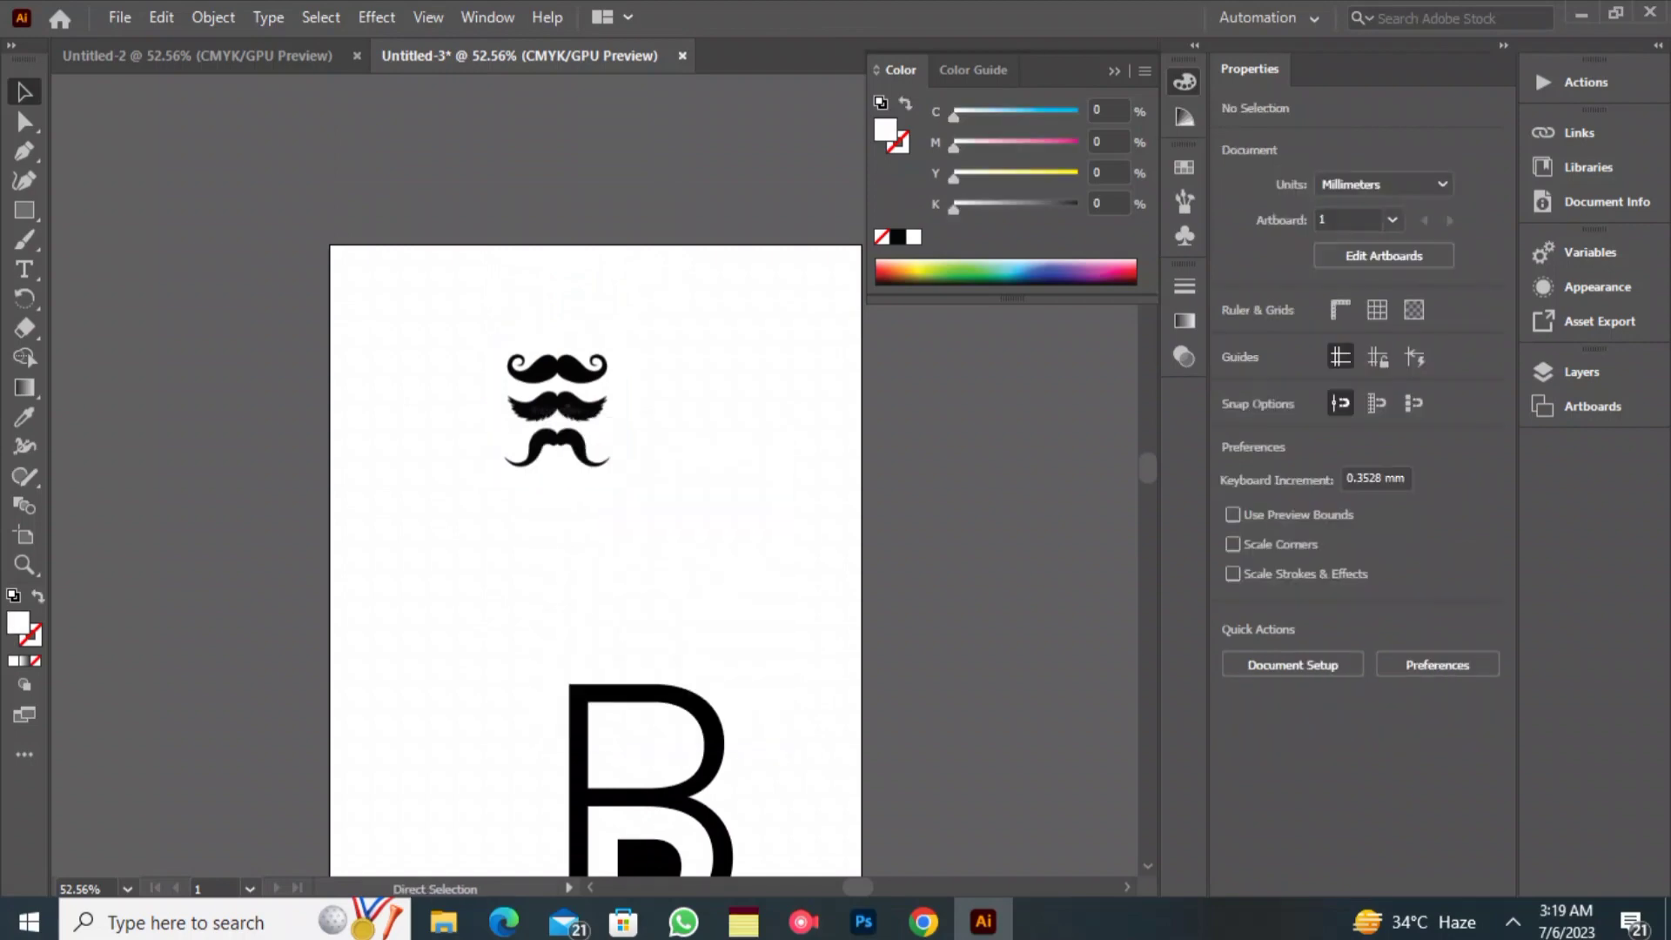
# - Start a Pen path over the top moustache's right lobe from the centre notch, with no fill and a 1 pt white stroke
pyautogui.hotkey('ctrl', '1')
pyautogui.hotkey('ctrl', '+')
pyautogui.hotkey('ctrl', '+')
pyautogui.hotkey('ctrl', '+')
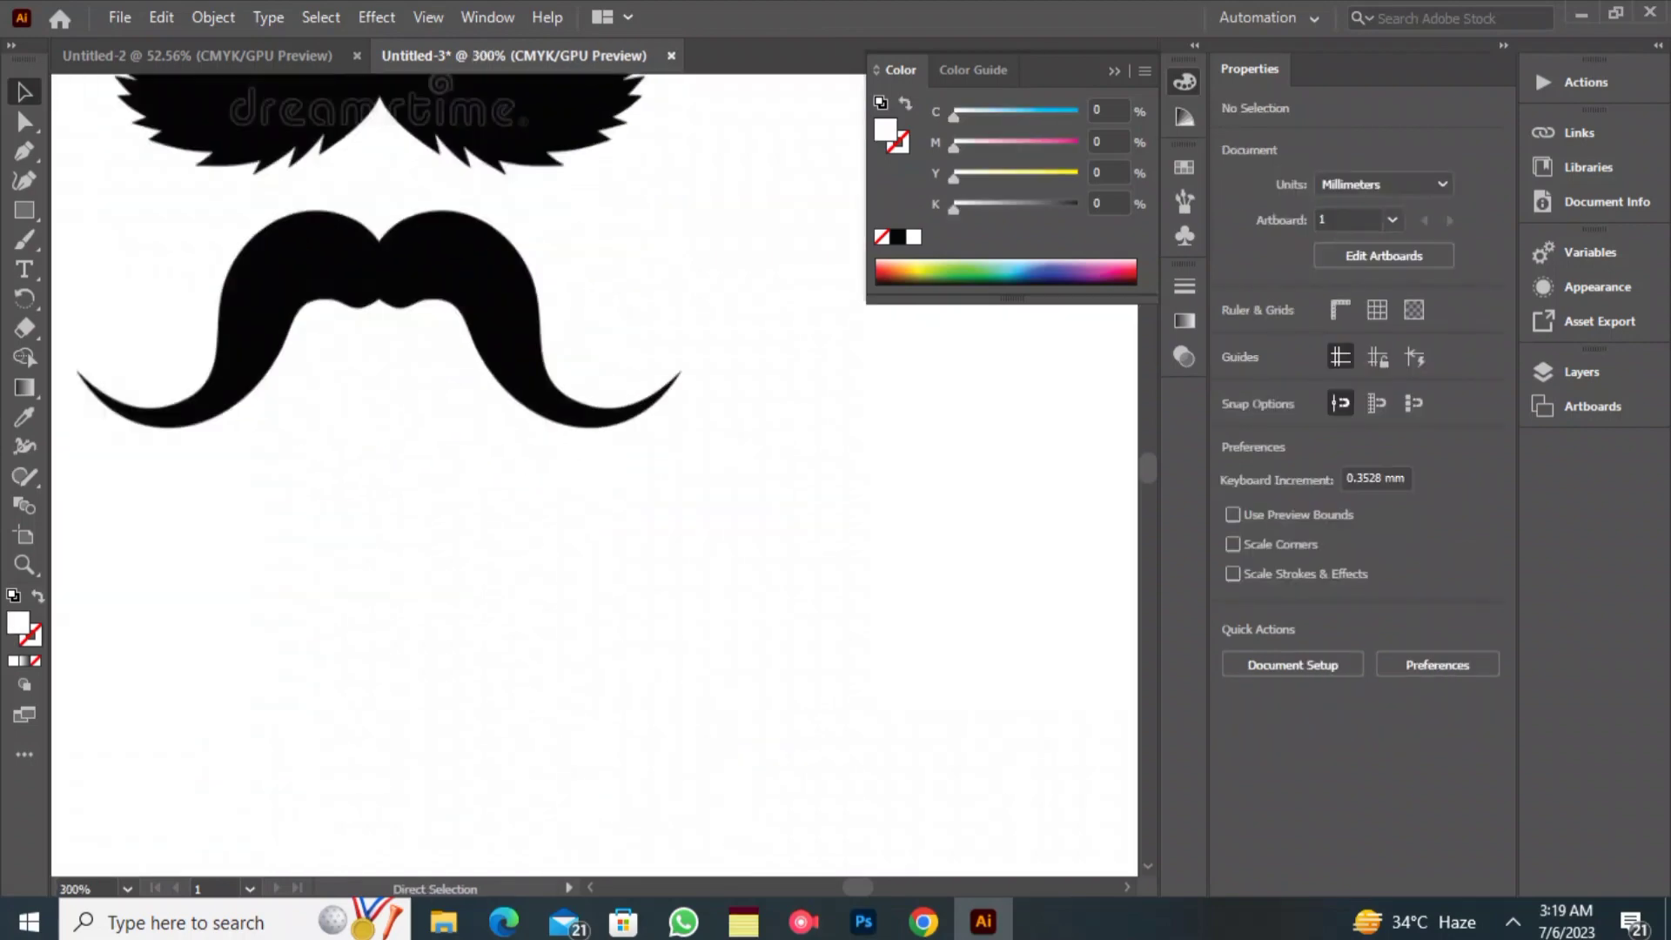
pyautogui.press('v')
pyautogui.scroll(6, 379, 474)
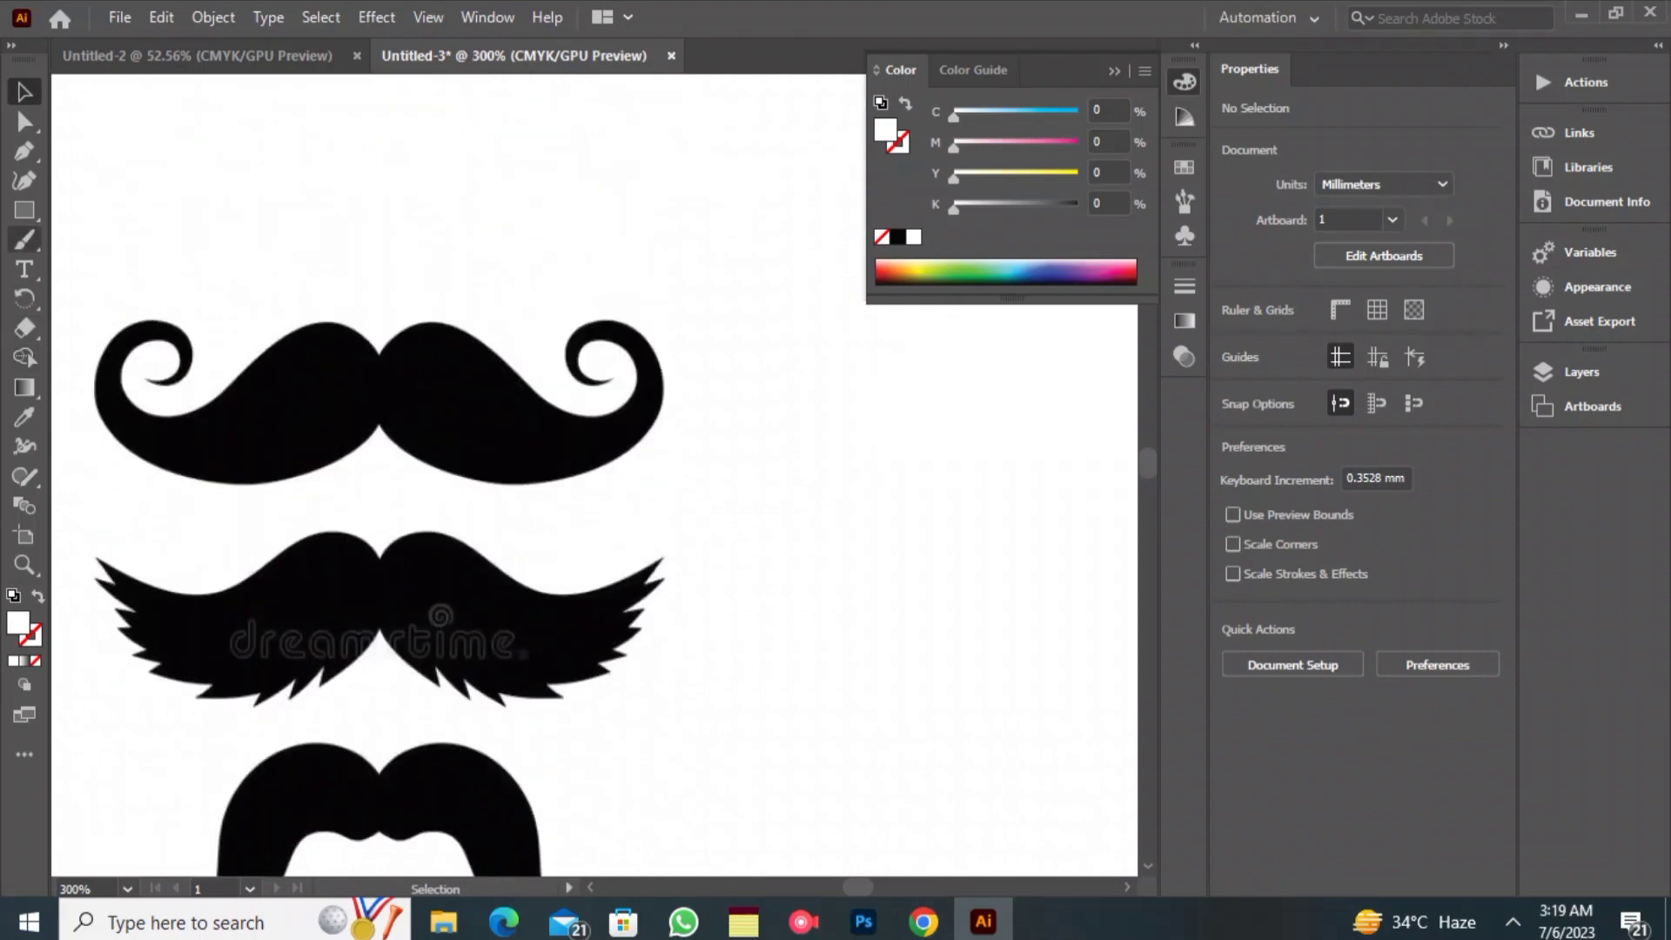
pyautogui.click(24, 151)
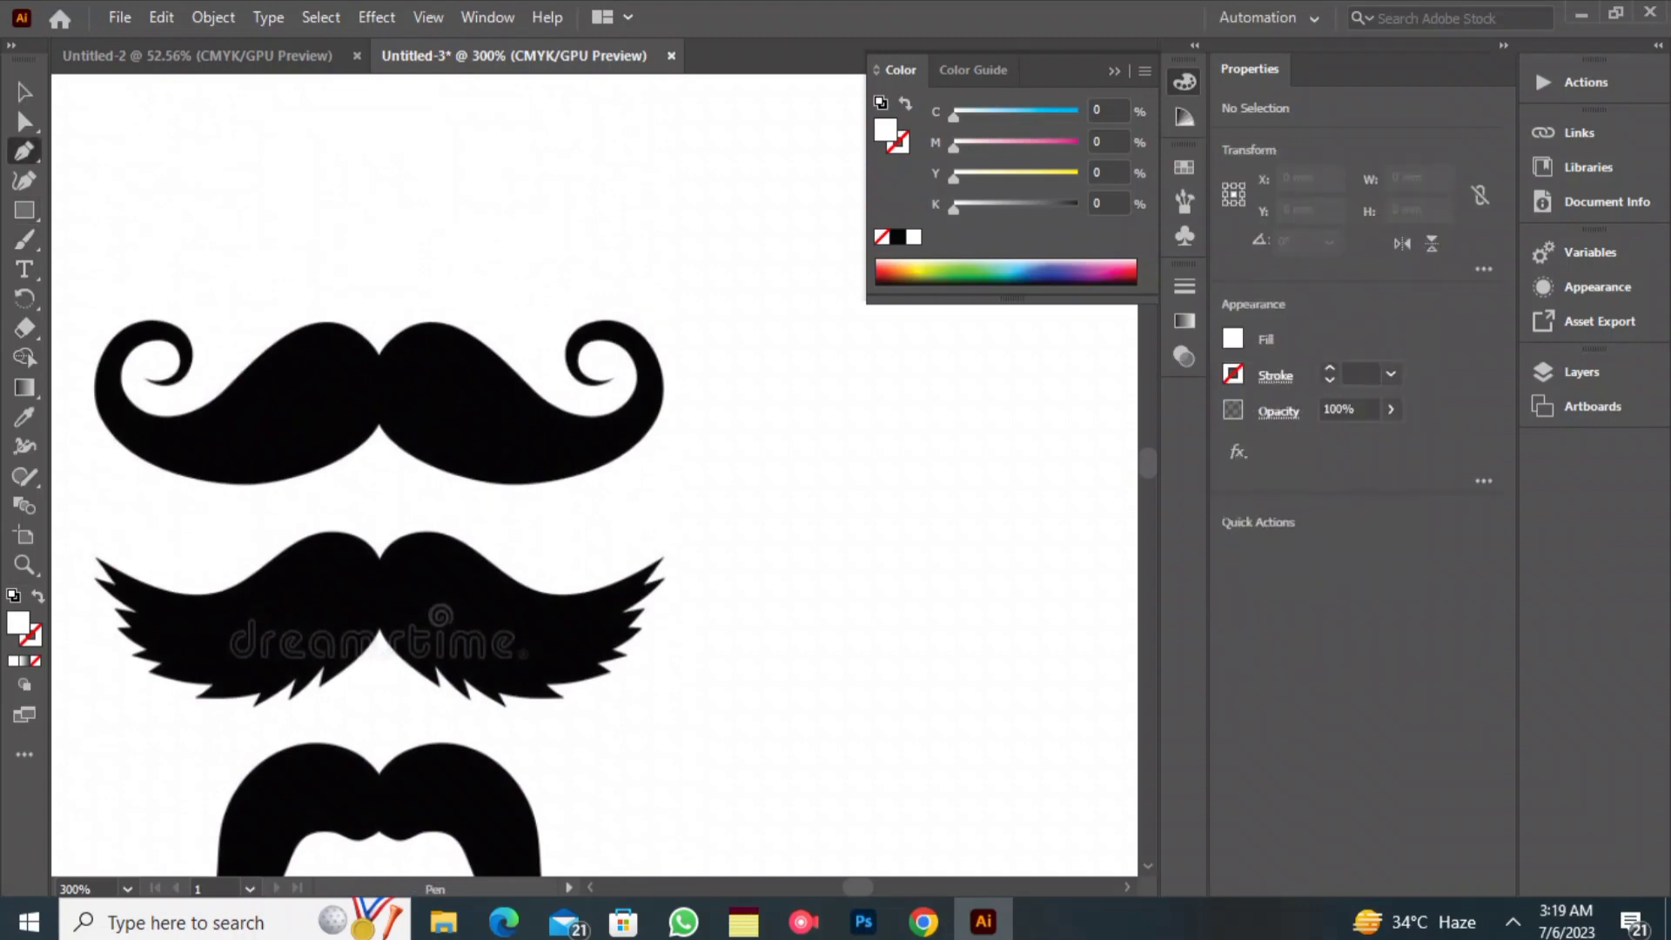
pyautogui.moveTo(487, 348); pyautogui.dragTo(553, 407)
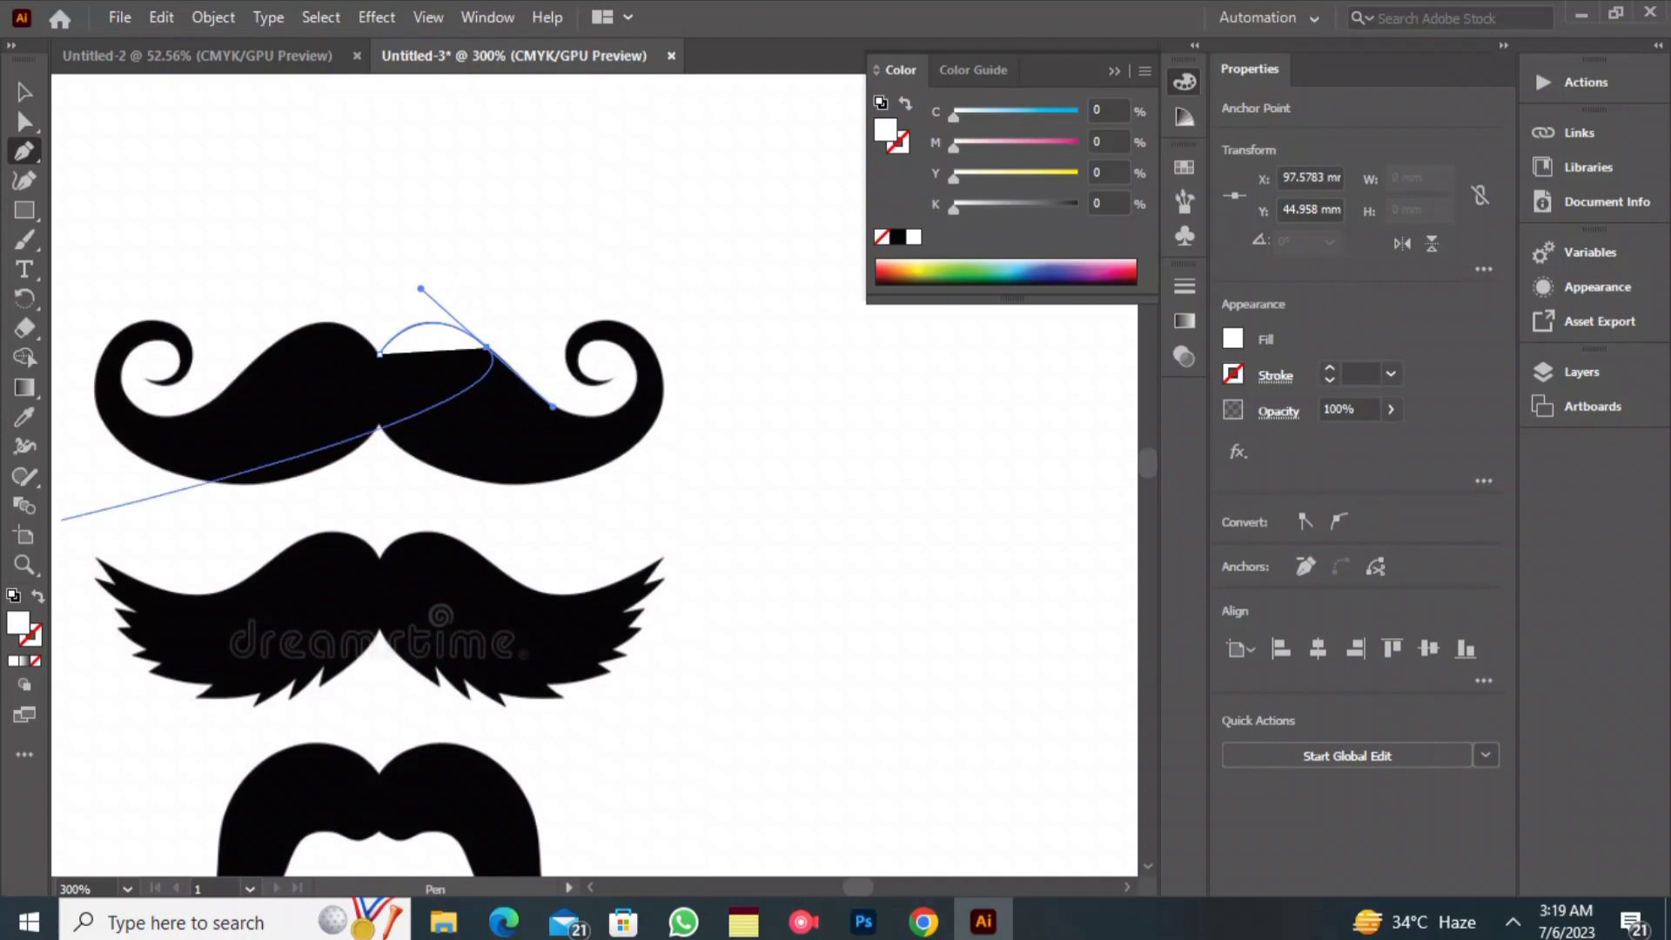
pyautogui.press('/')
pyautogui.click(14, 661)
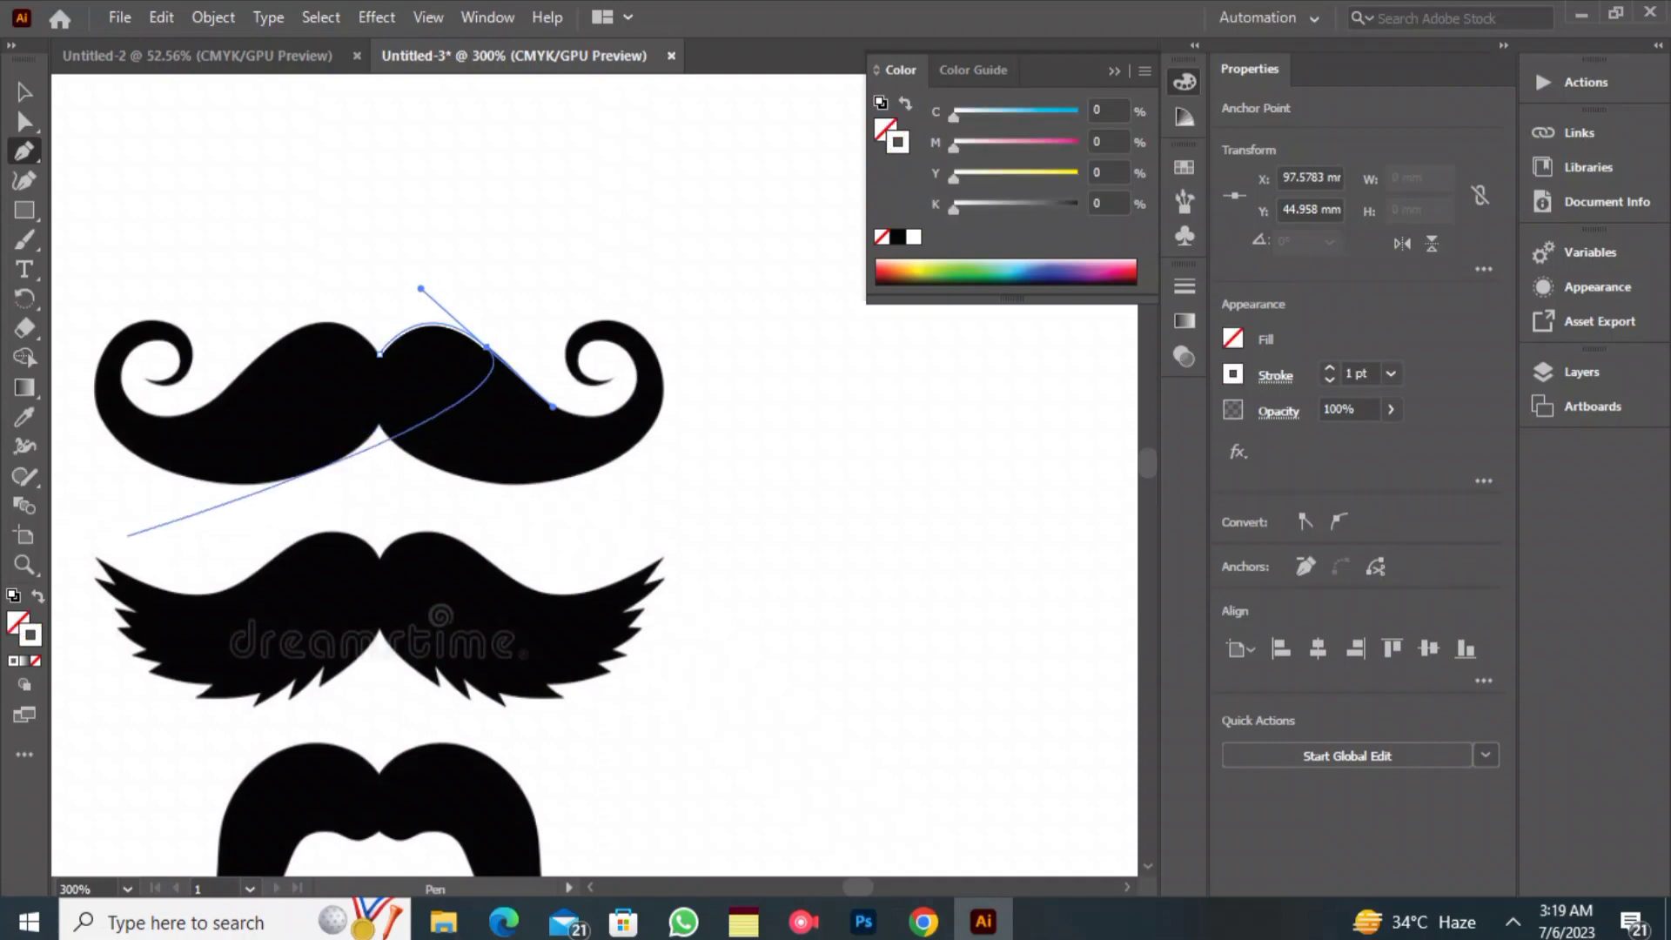
# - Continue the Pen path down the right lobe's slope, through the dip and up to the top of the curl's inner edge
pyautogui.click(491, 349)
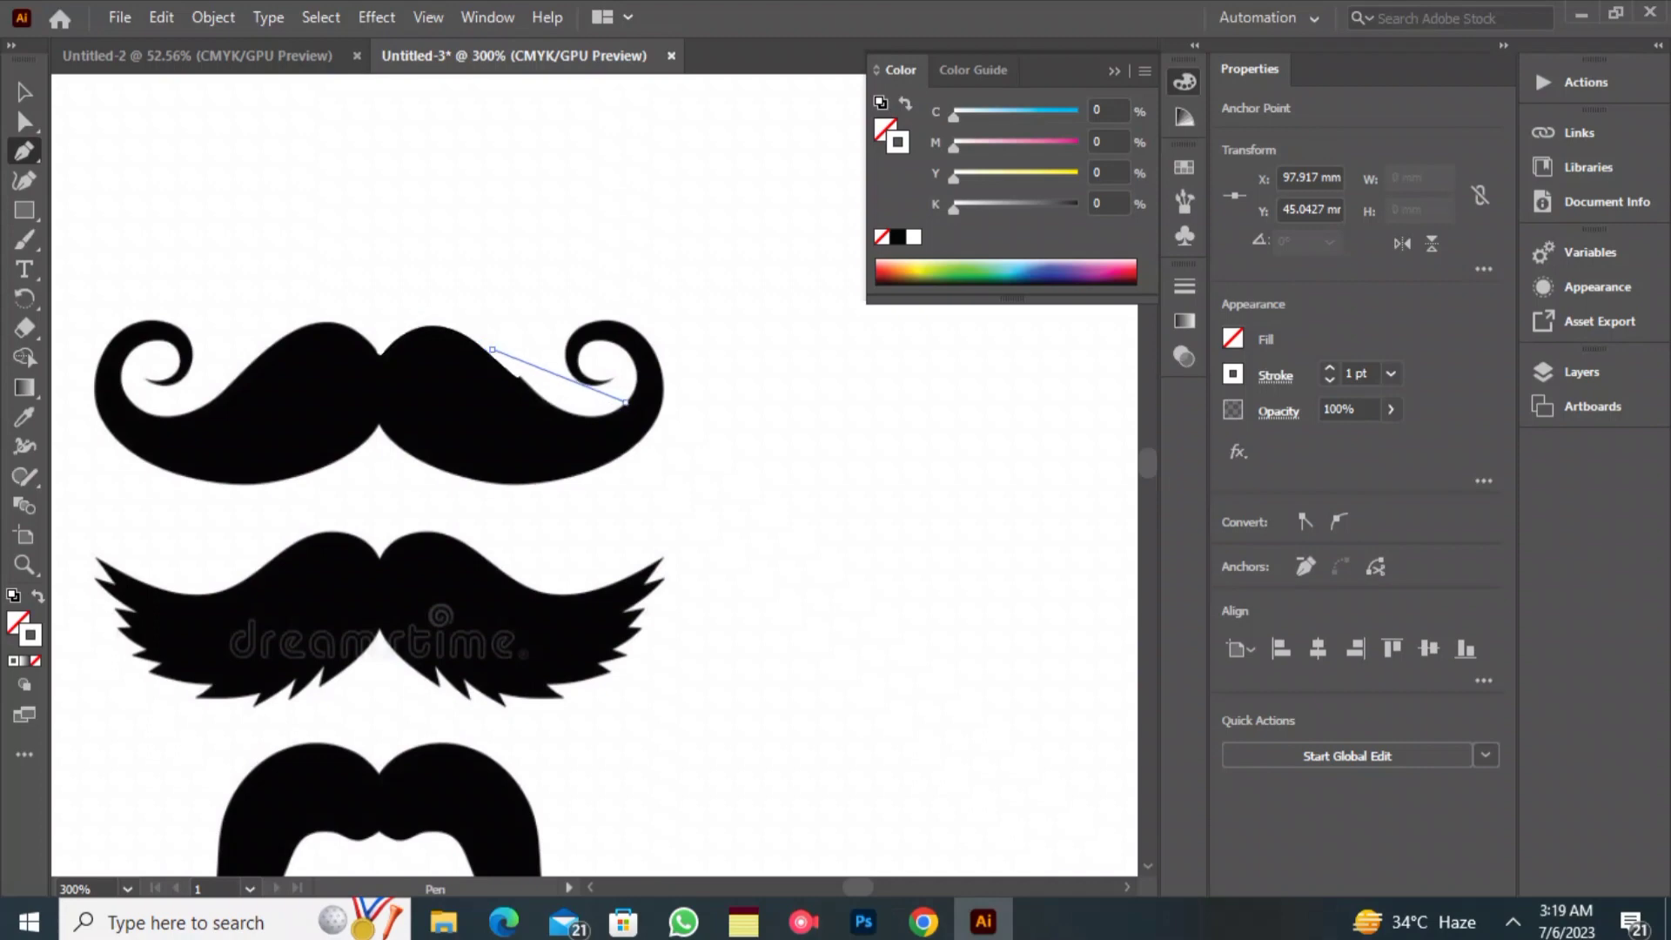
pyautogui.moveTo(626, 402); pyautogui.dragTo(684, 352)
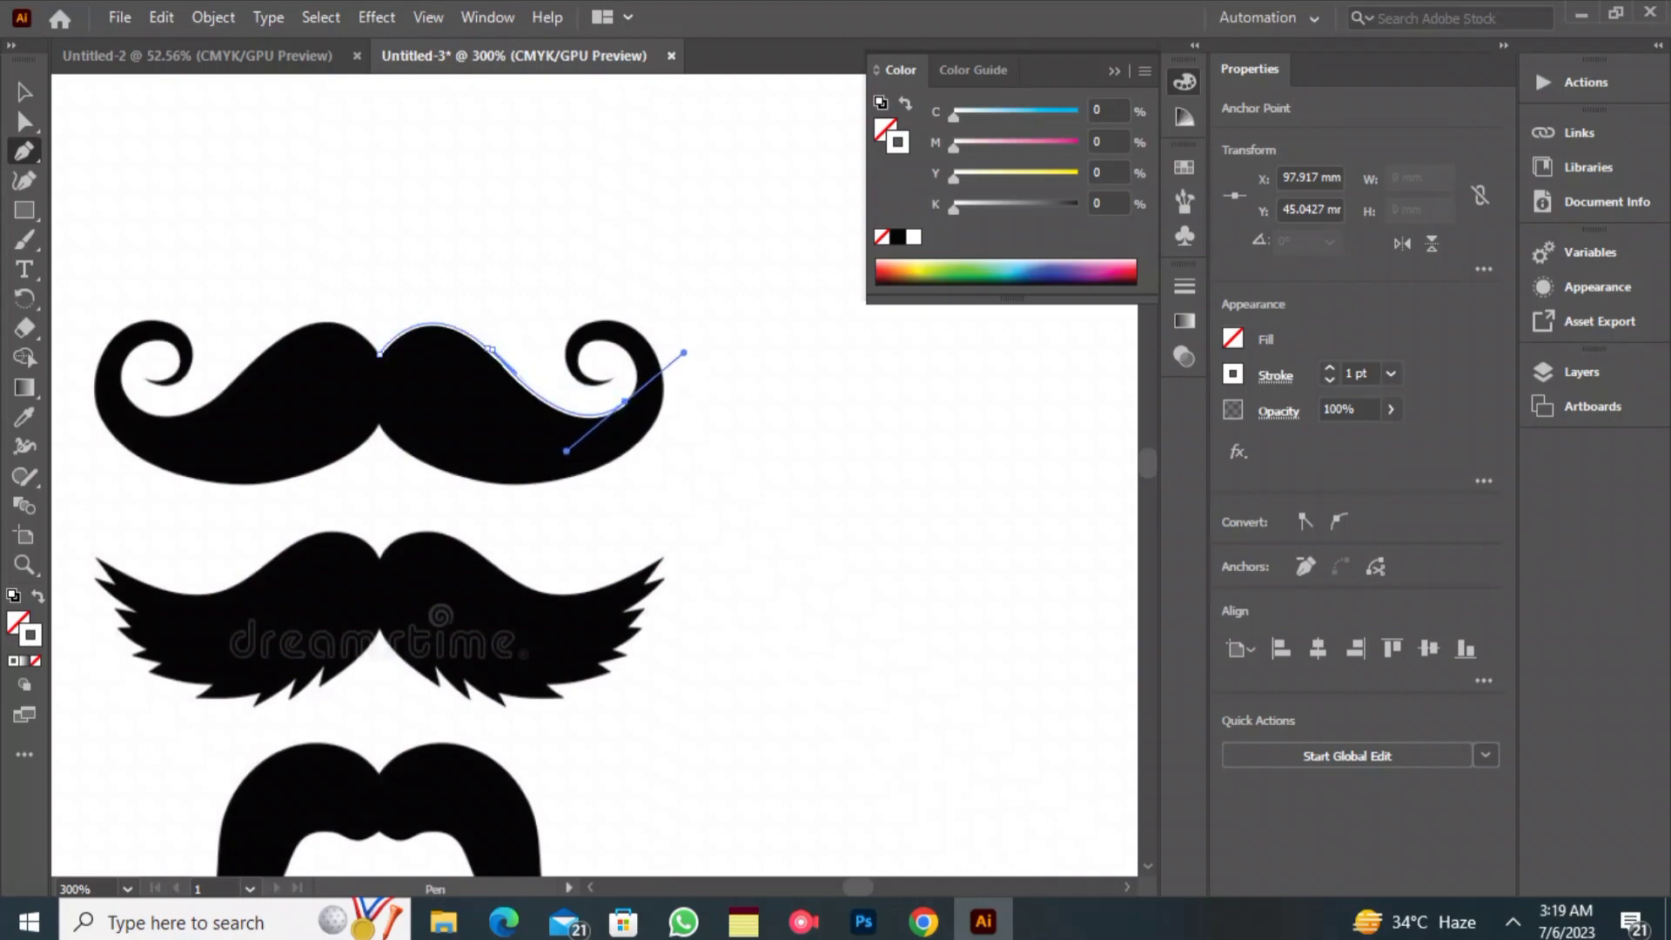
pyautogui.click(625, 403)
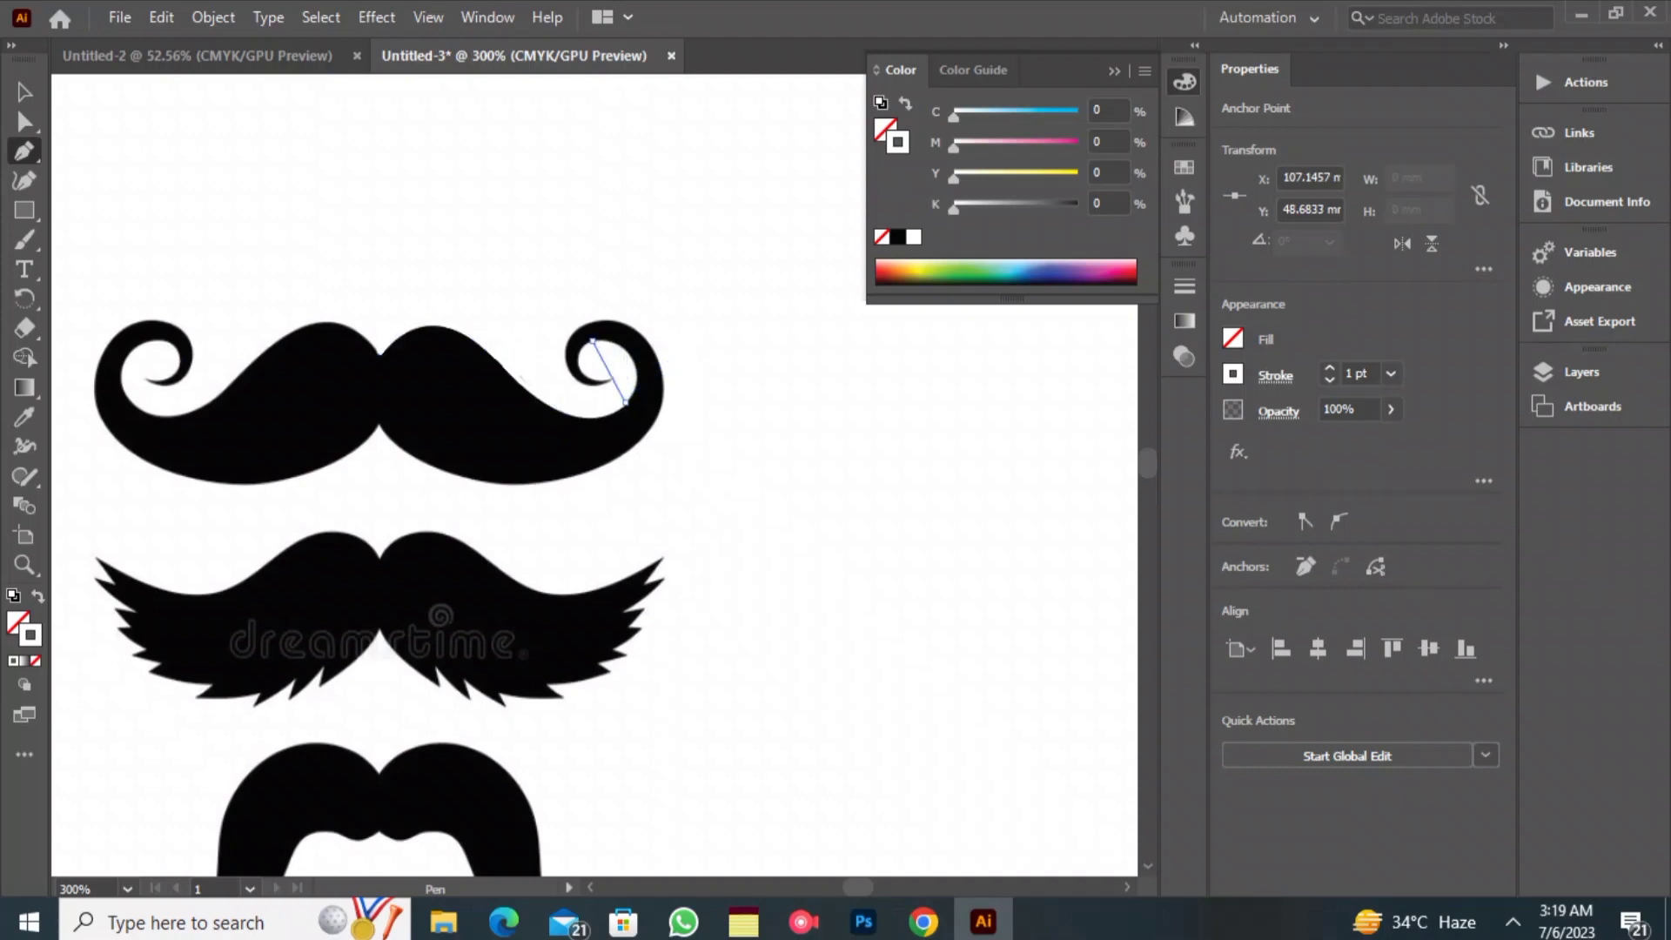
pyautogui.moveTo(595, 341); pyautogui.dragTo(655, 348)
pyautogui.moveTo(527, 332); pyautogui.dragTo(526, 331)
pyautogui.click(593, 341)
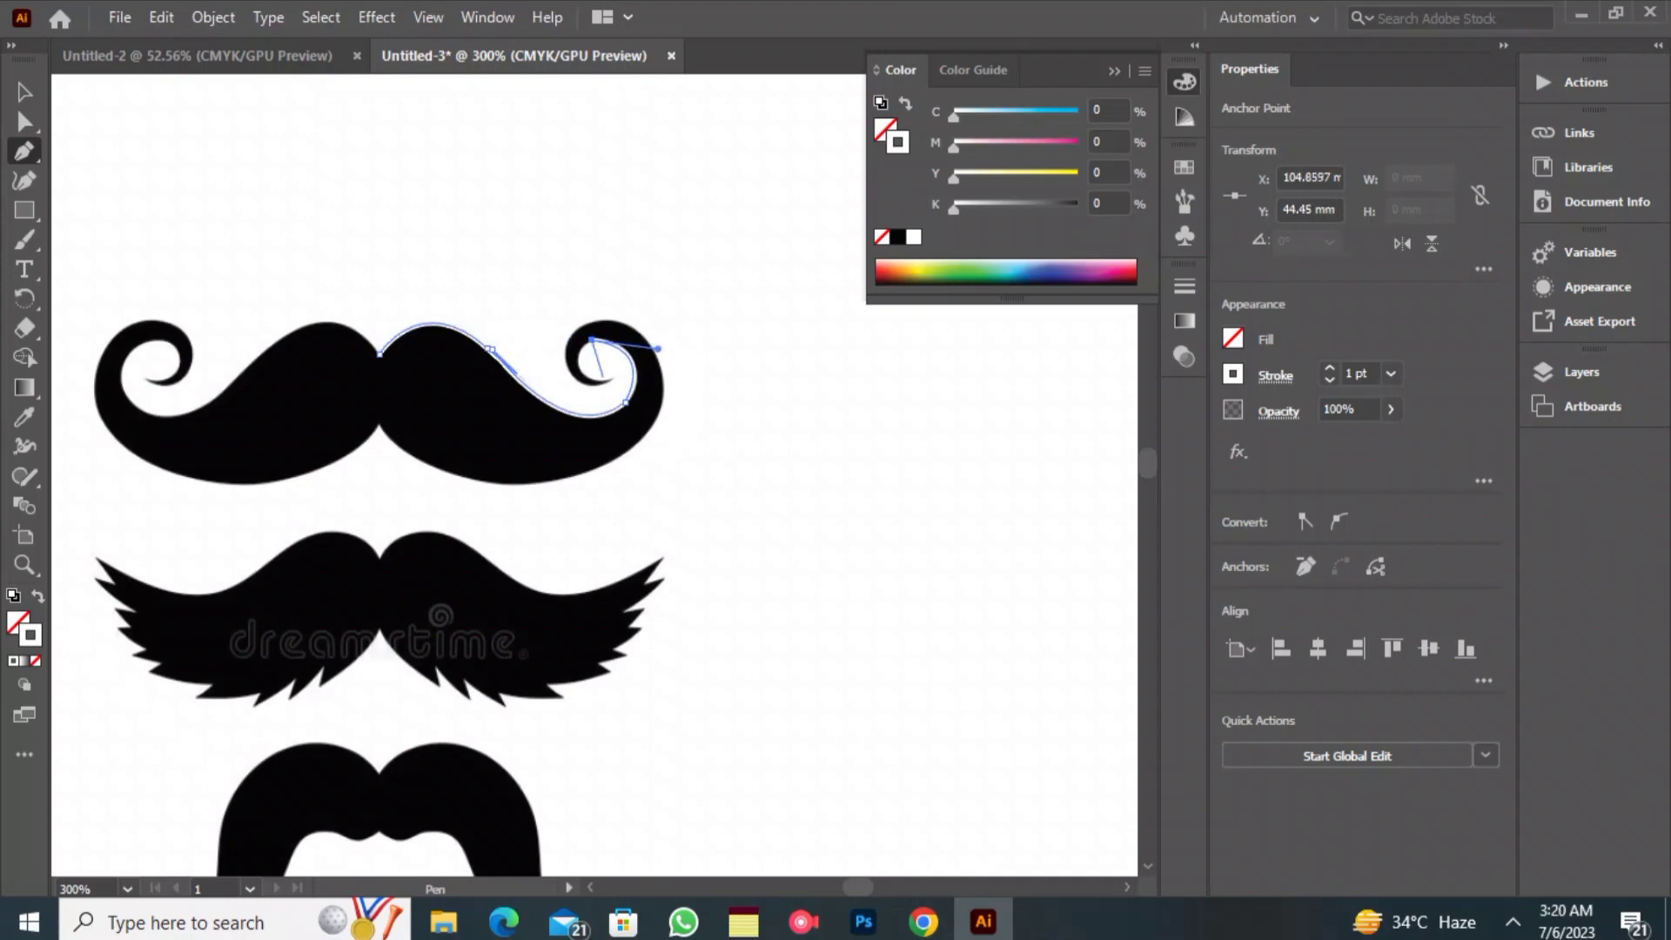
pyautogui.moveTo(605, 379); pyautogui.dragTo(647, 382)
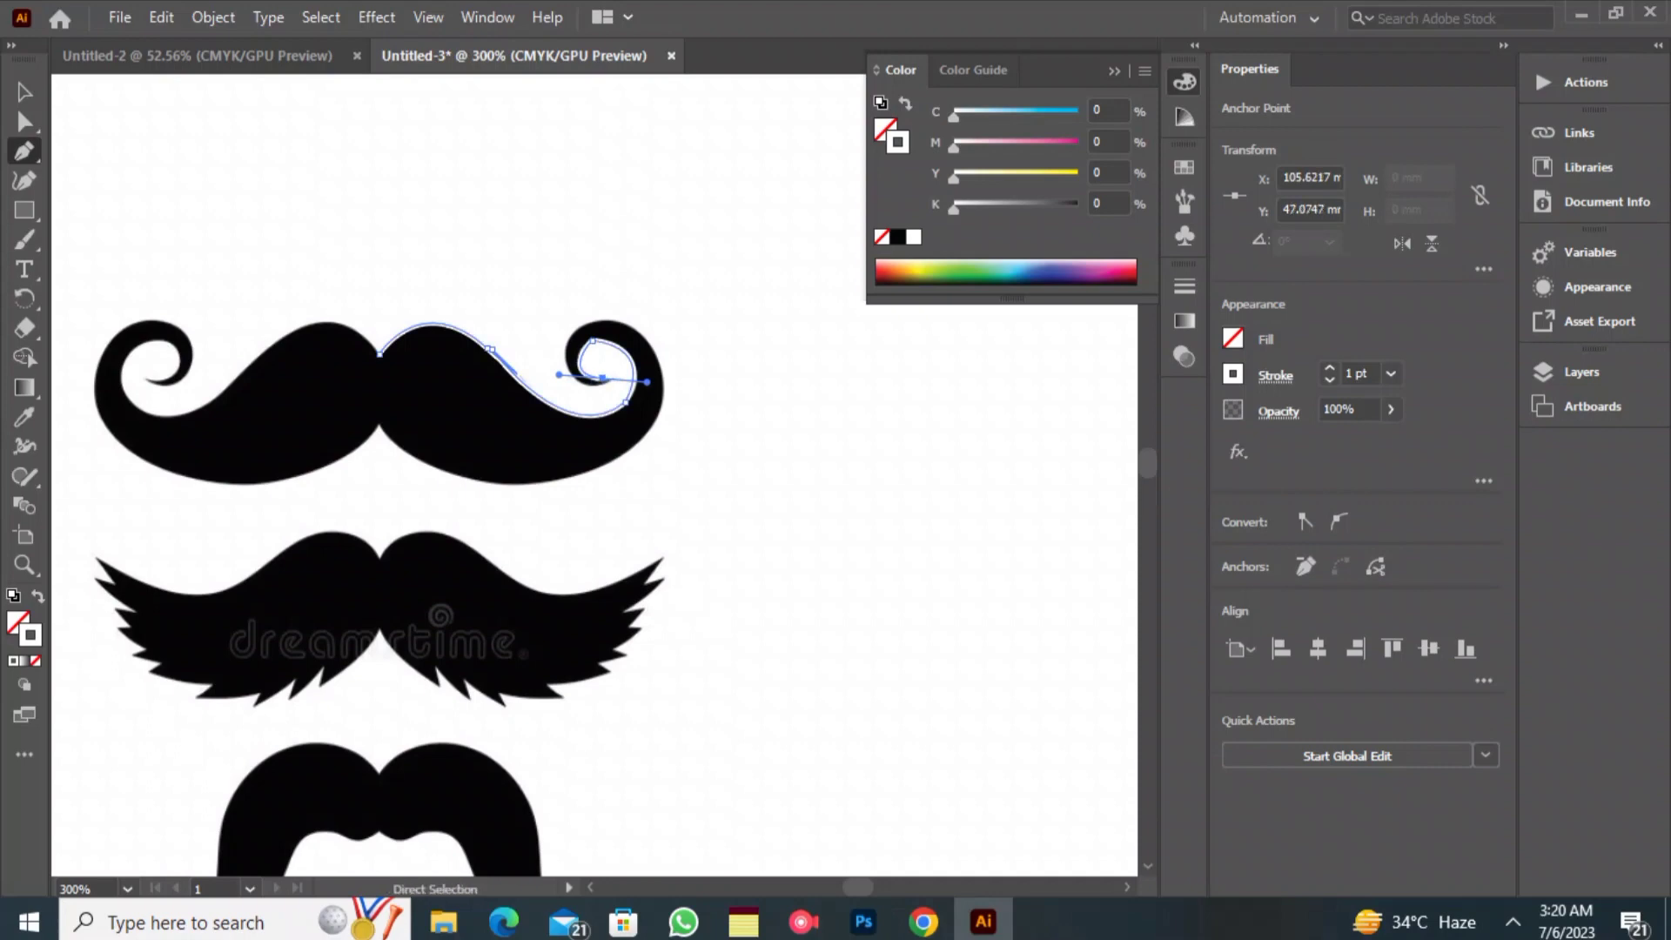
pyautogui.keyDown('alt'); pyautogui.scroll(2, 610, 281); pyautogui.keyUp('alt')
pyautogui.click(592, 471)
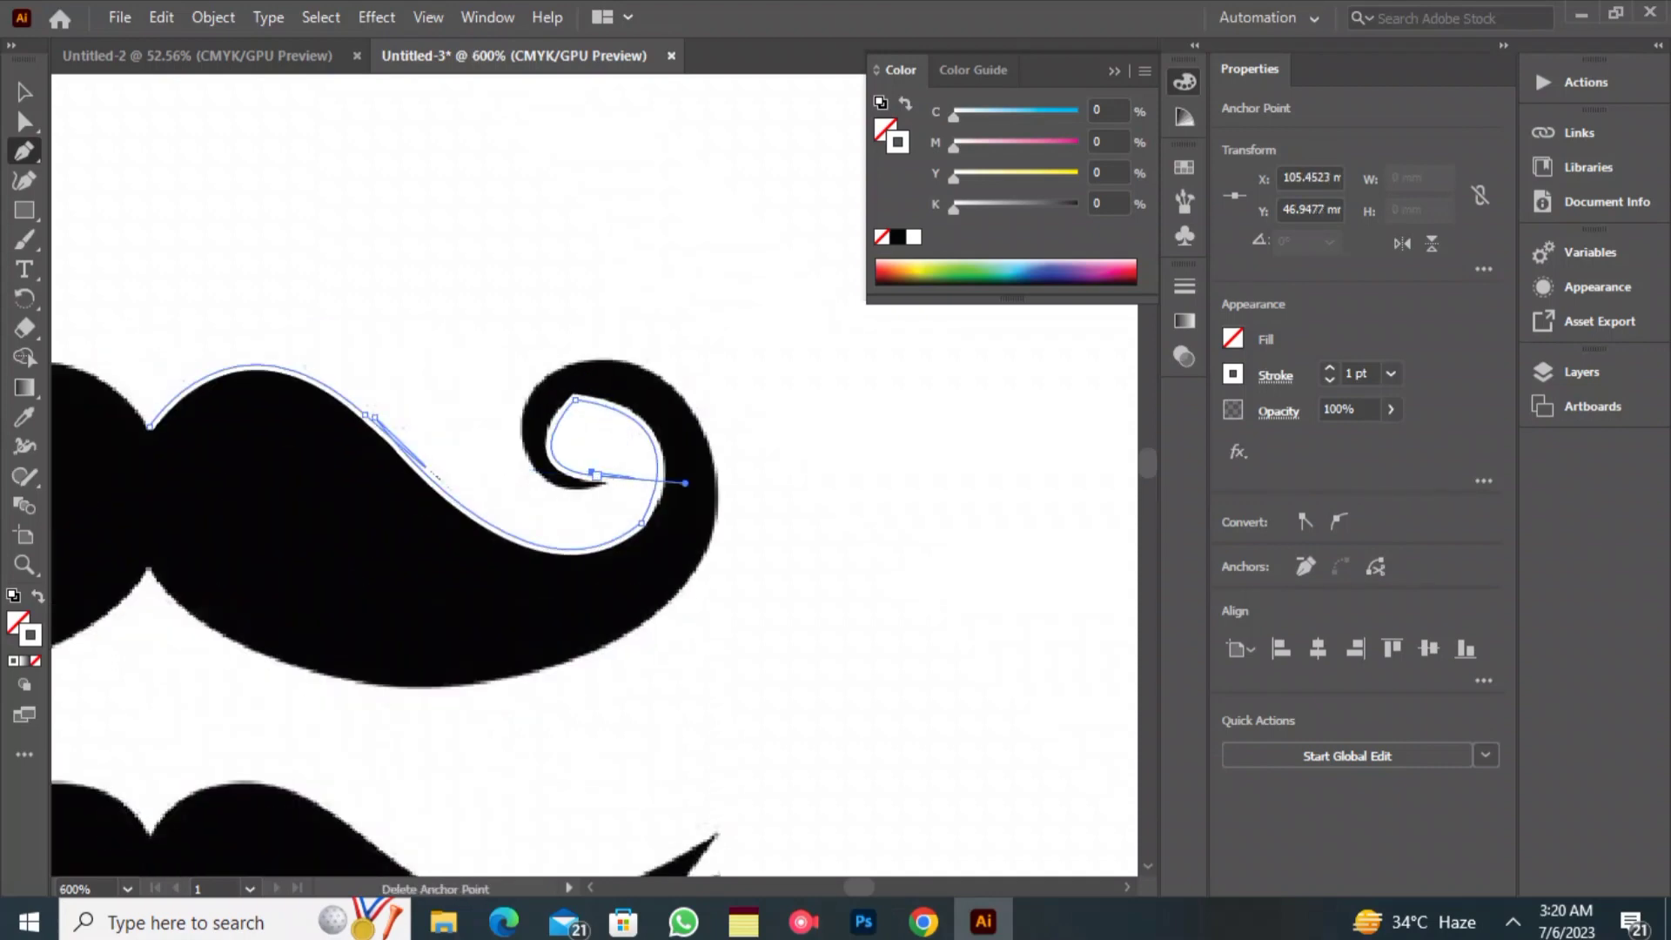
pyautogui.click(596, 475)
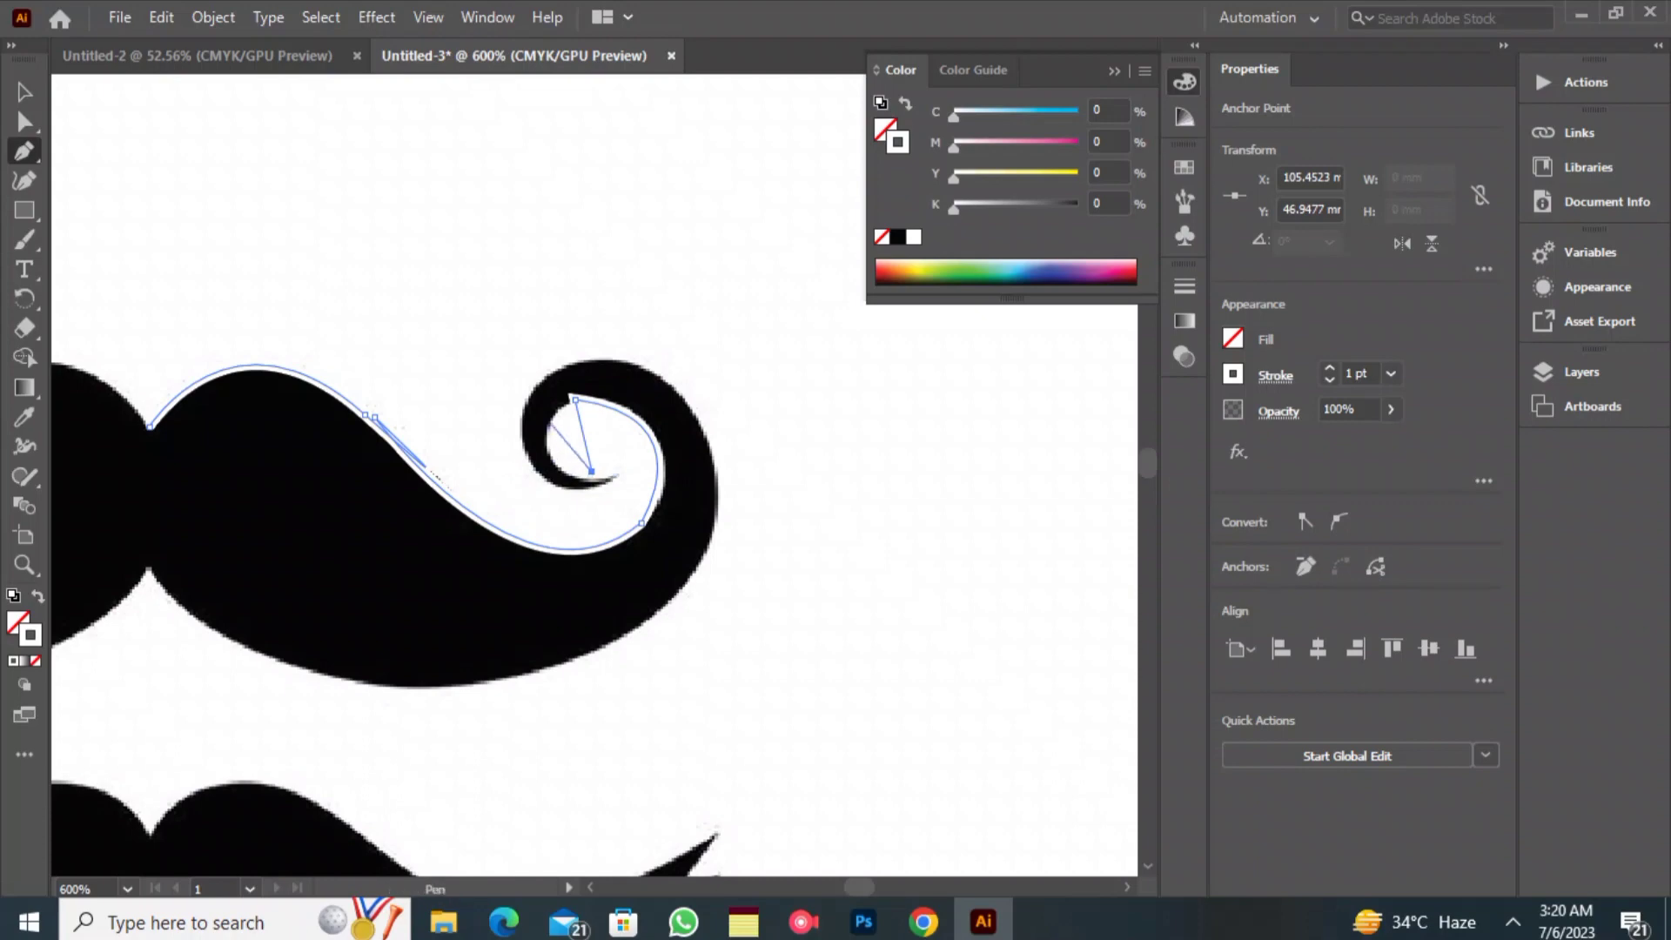
pyautogui.press('Delete')
pyautogui.click(575, 399)
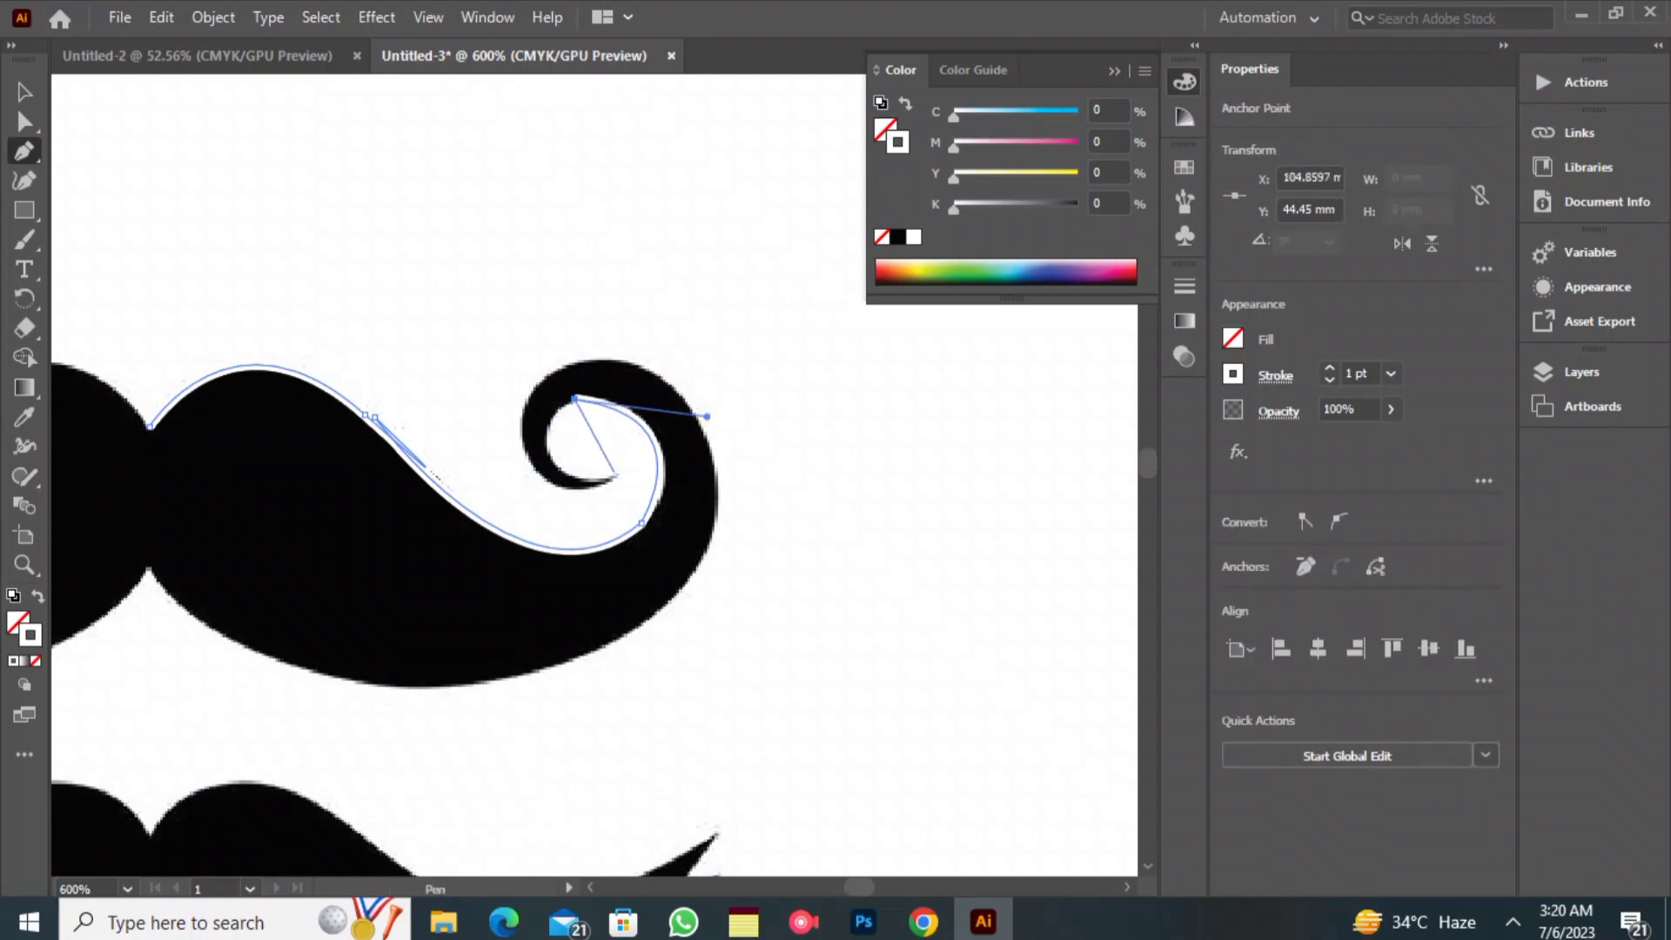
pyautogui.moveTo(597, 476); pyautogui.dragTo(687, 496)
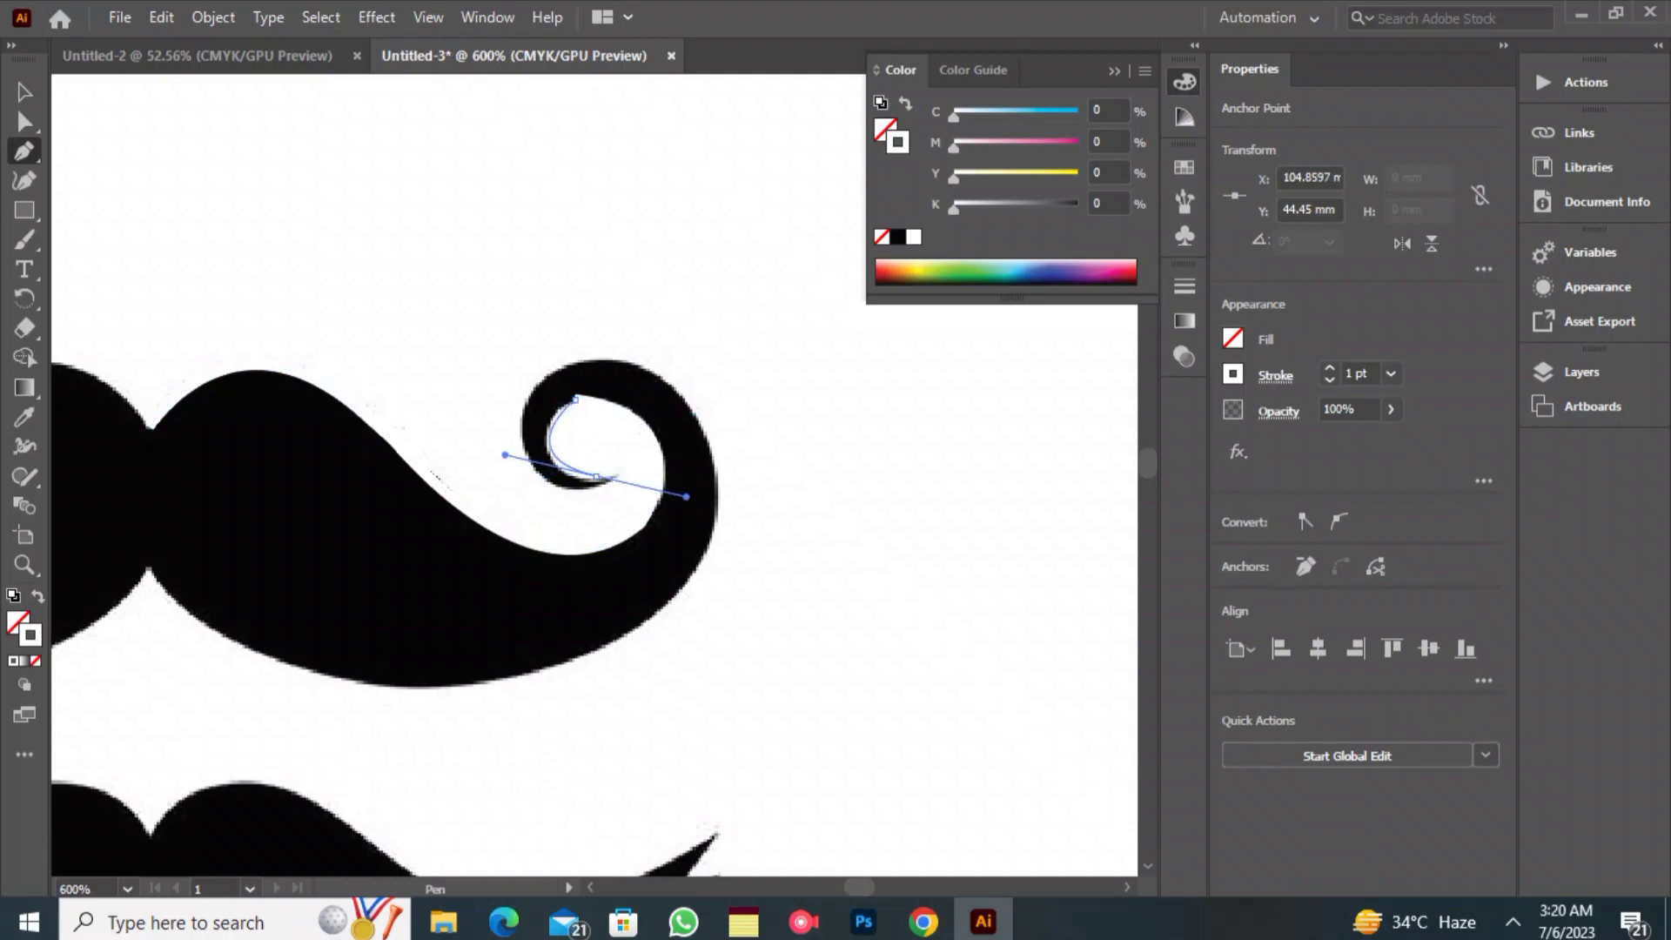
pyautogui.press('Delete')
# - Trace the rest of the curl's inner edge to its pointed tip, with an extra anchor partway and a corner at the tip
pyautogui.click(574, 400)
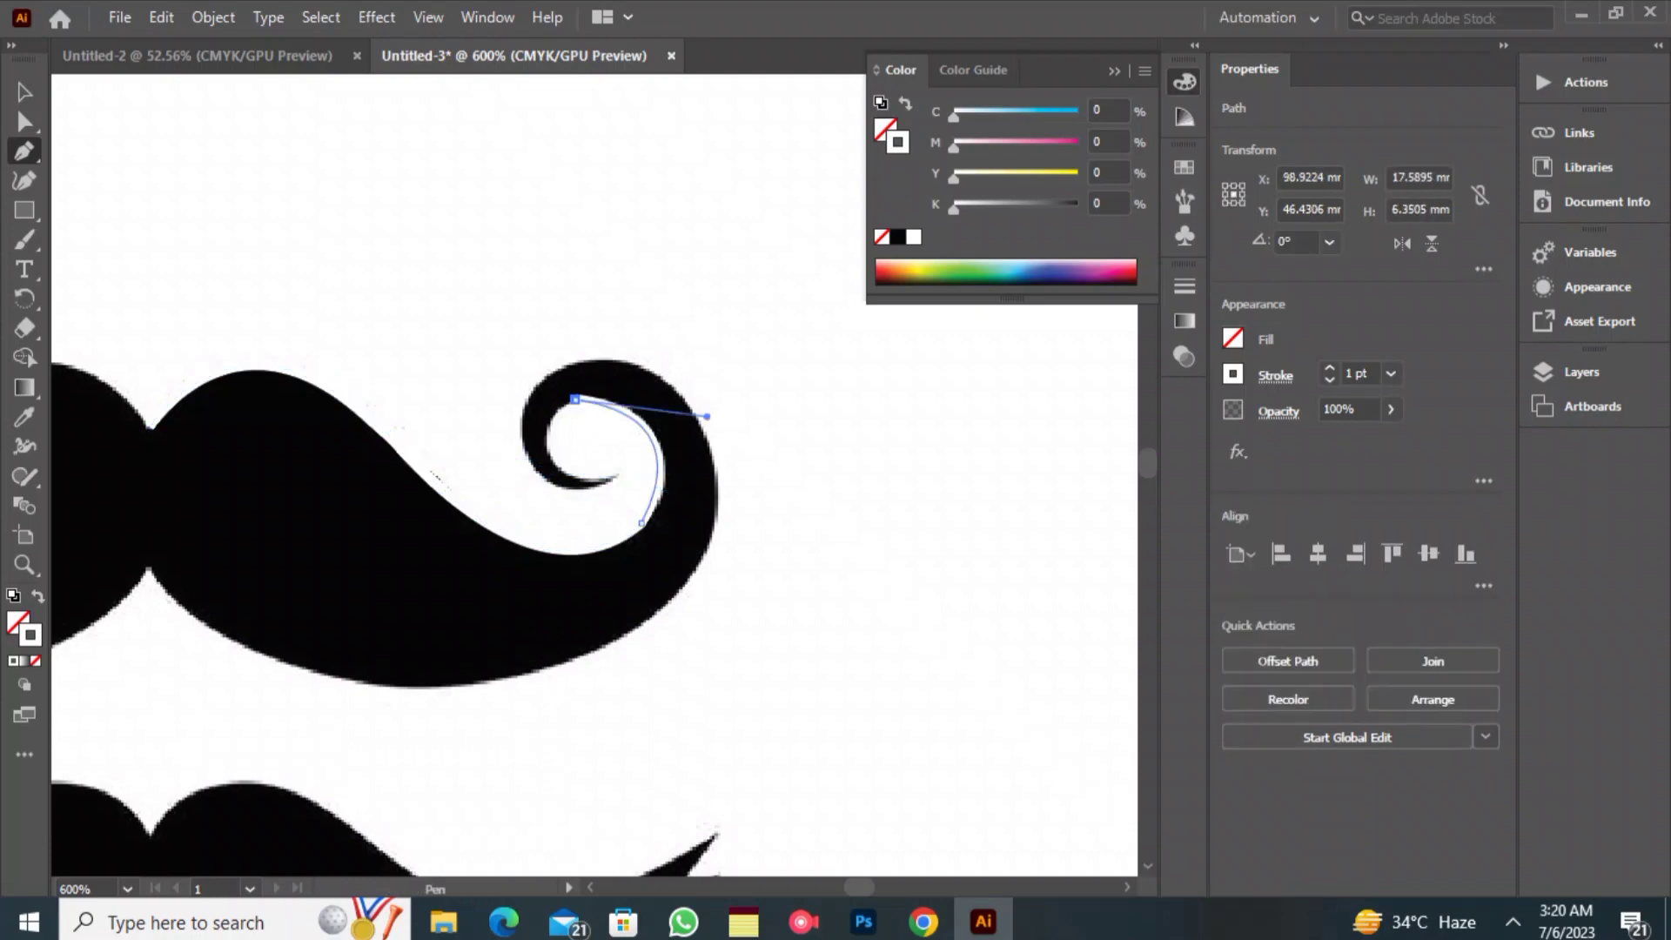
pyautogui.moveTo(552, 459); pyautogui.dragTo(659, 464)
pyautogui.click(552, 459)
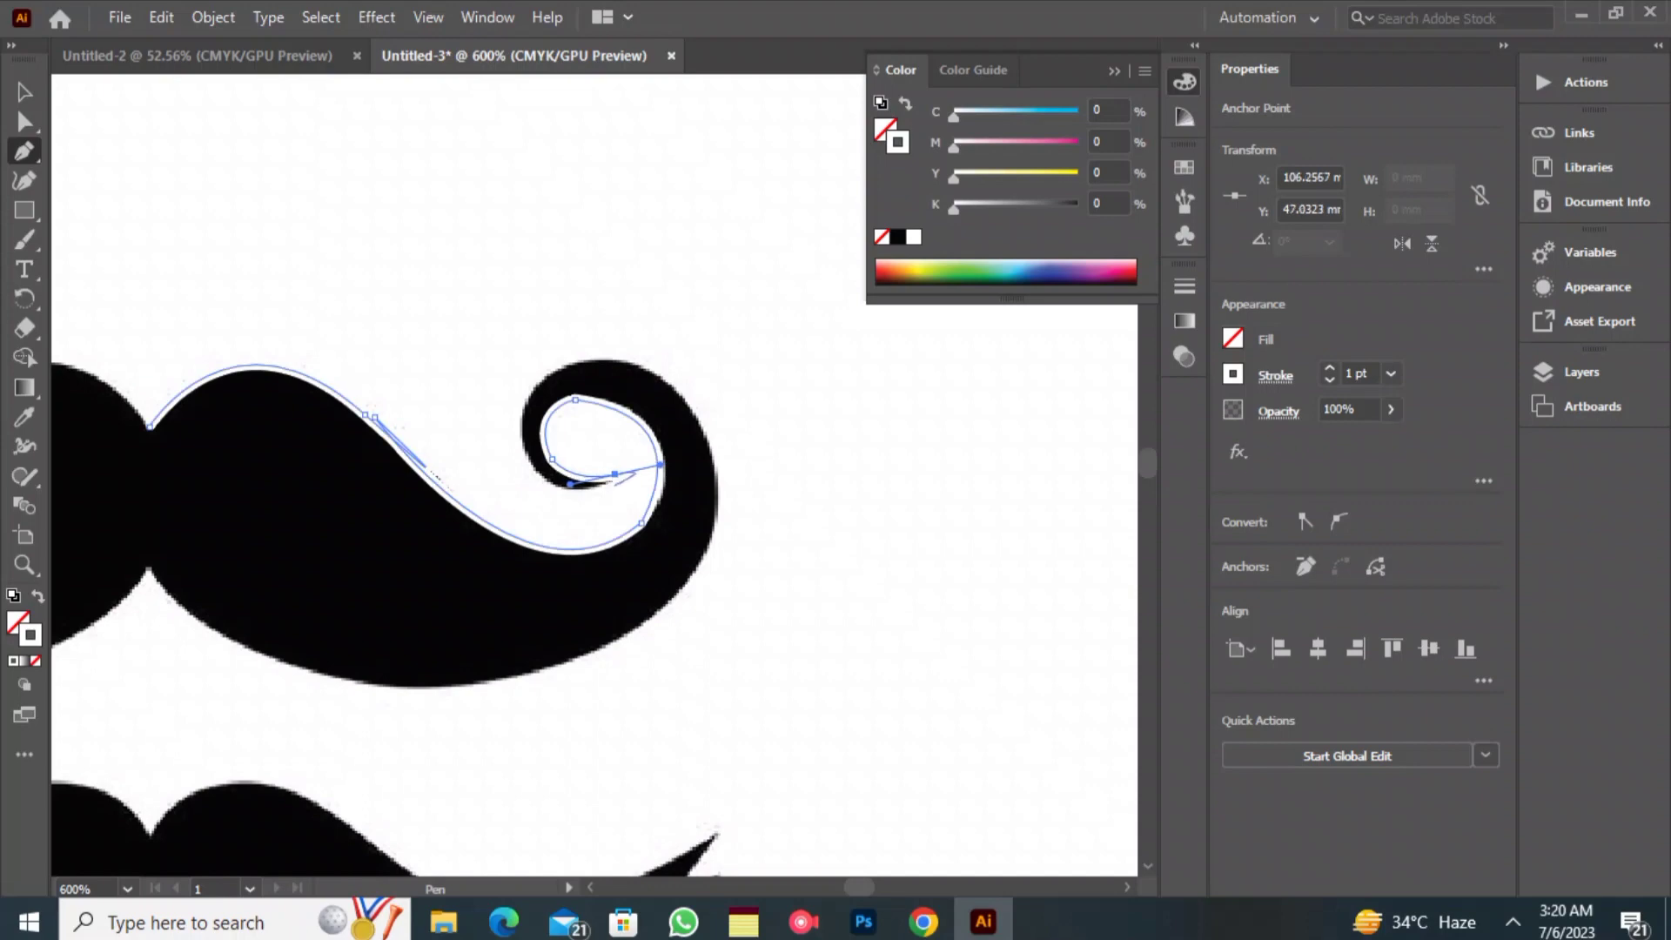
pyautogui.click(615, 474)
# - Trace the curl's outer edge from the tip up to the top of the curl, redoing the topmost anchor
pyautogui.moveTo(523, 445); pyautogui.dragTo(650, 314)
pyautogui.click(523, 445)
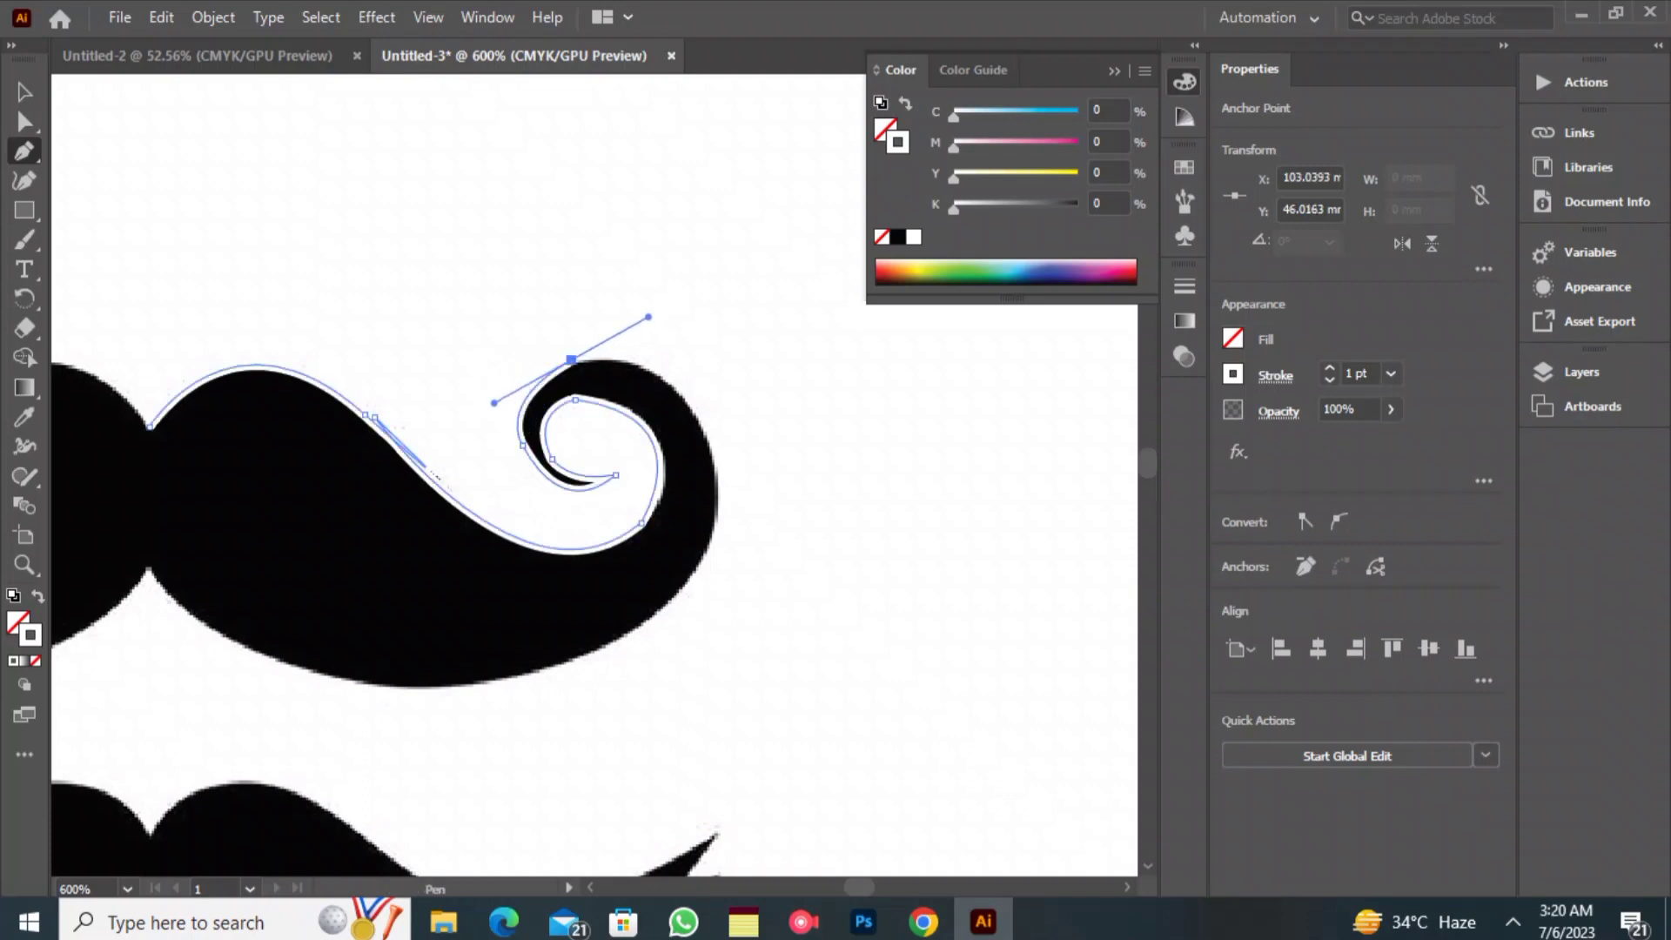
pyautogui.hotkey('ctrl', 'z')
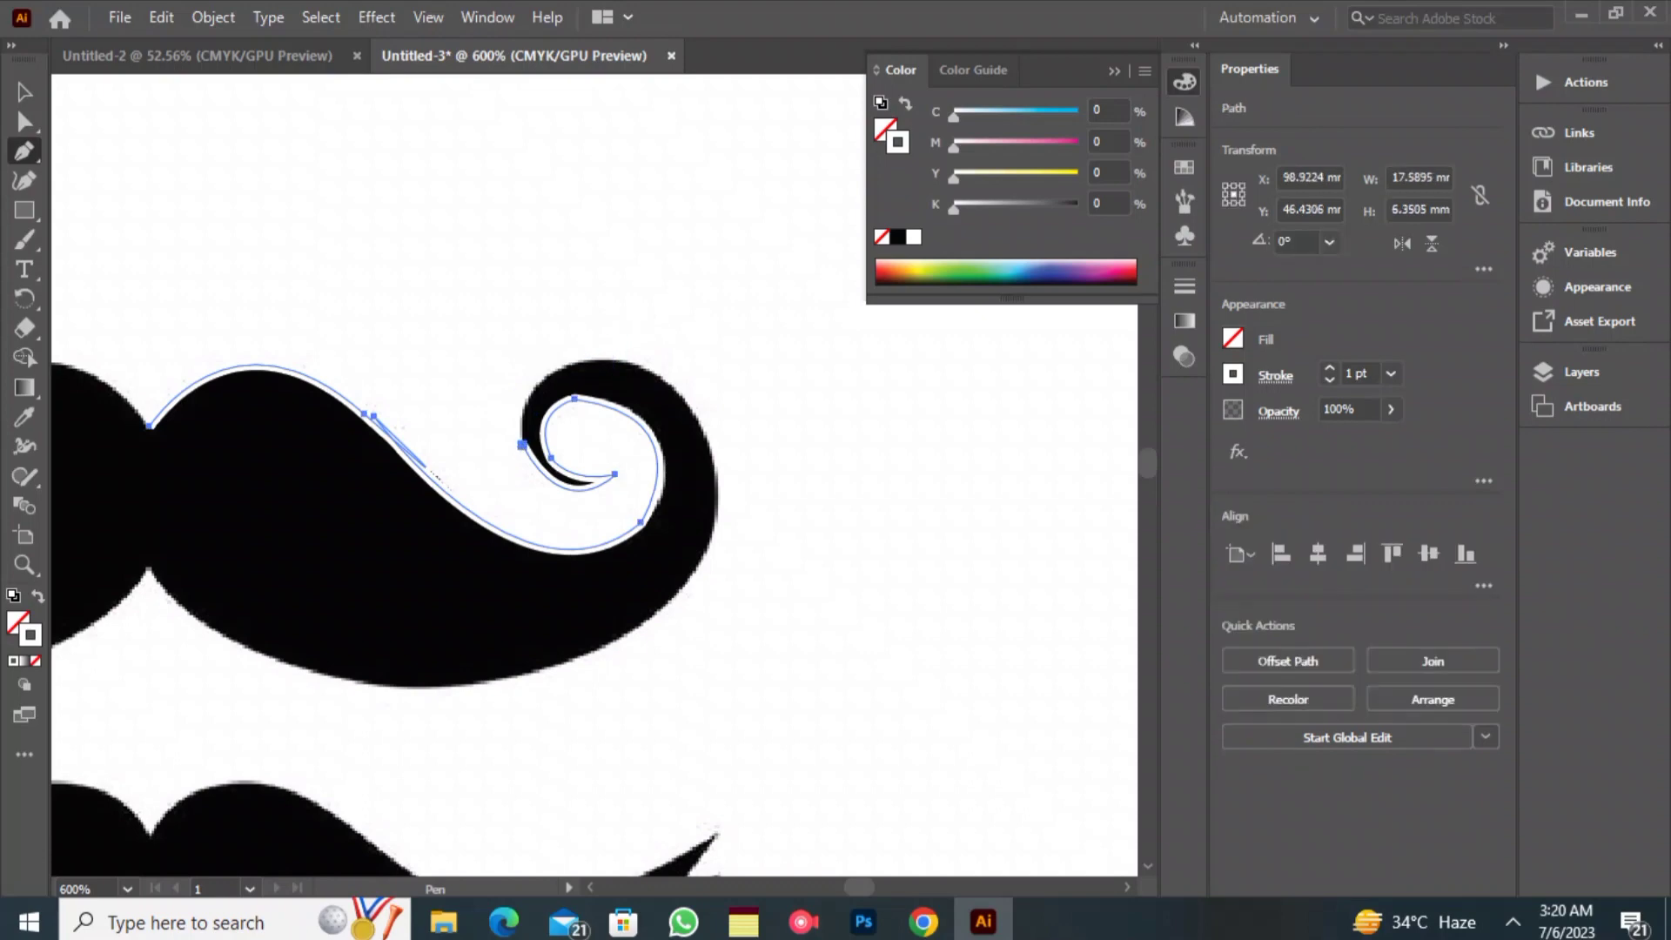
pyautogui.moveTo(522, 444); pyautogui.dragTo(647, 338)
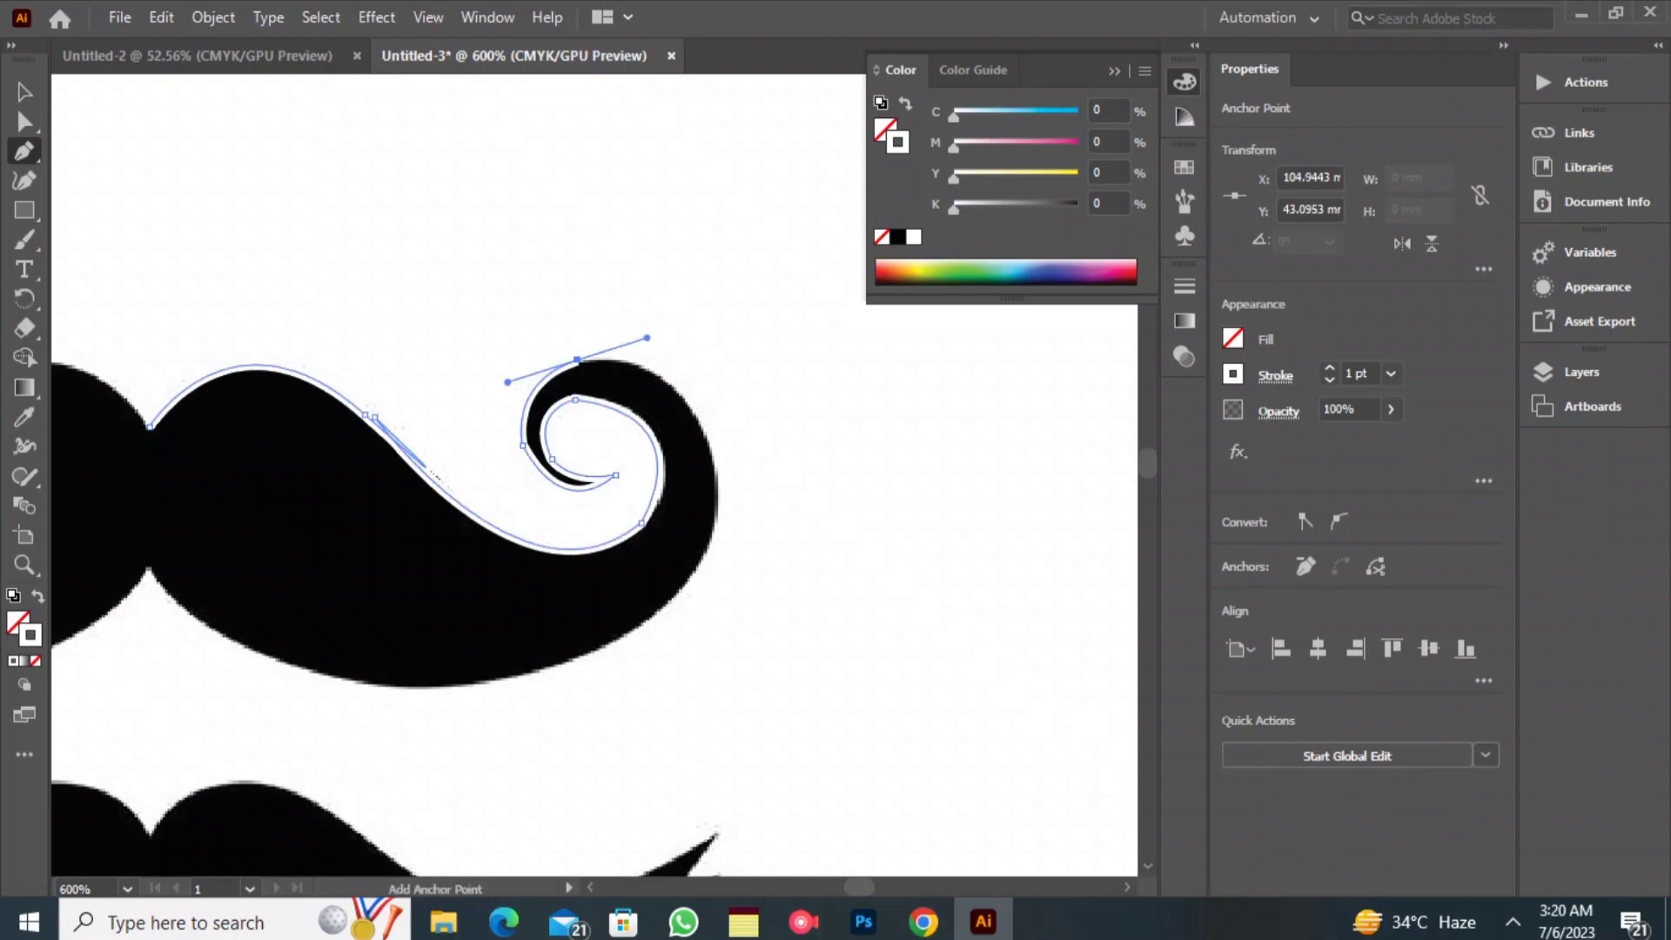
# - Trace the moustache's outer right side and underside back to the centre, and close the path at the top notch
pyautogui.moveTo(715, 492); pyautogui.dragTo(719, 635)
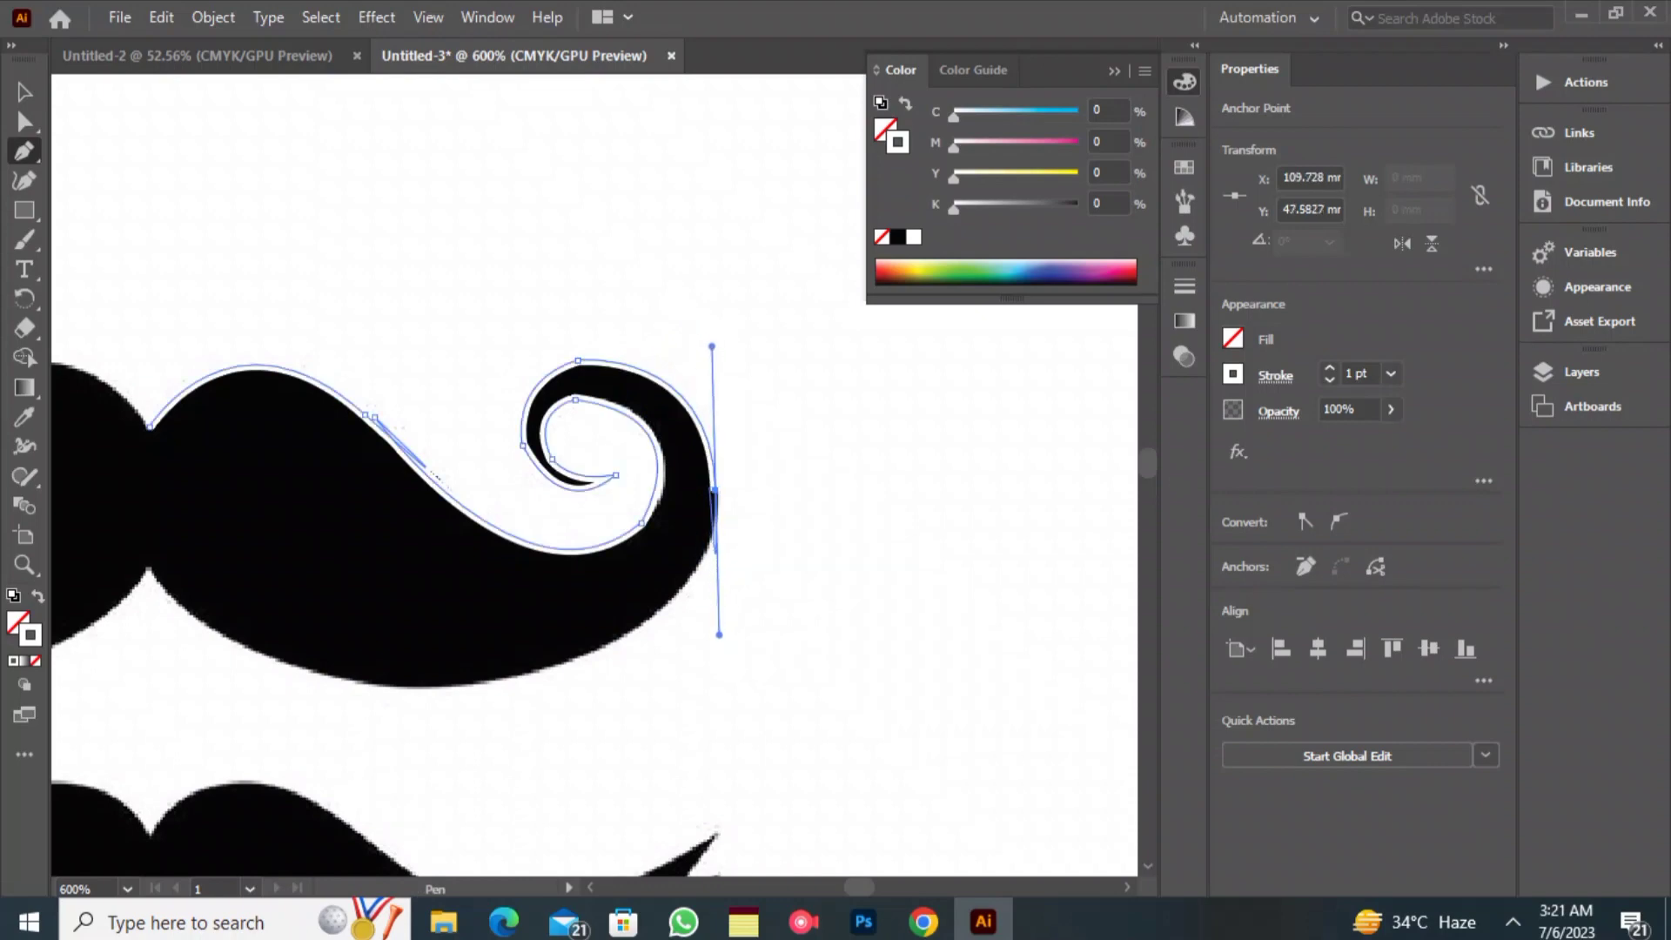
pyautogui.click(715, 491)
pyautogui.moveTo(535, 668); pyautogui.dragTo(341, 704)
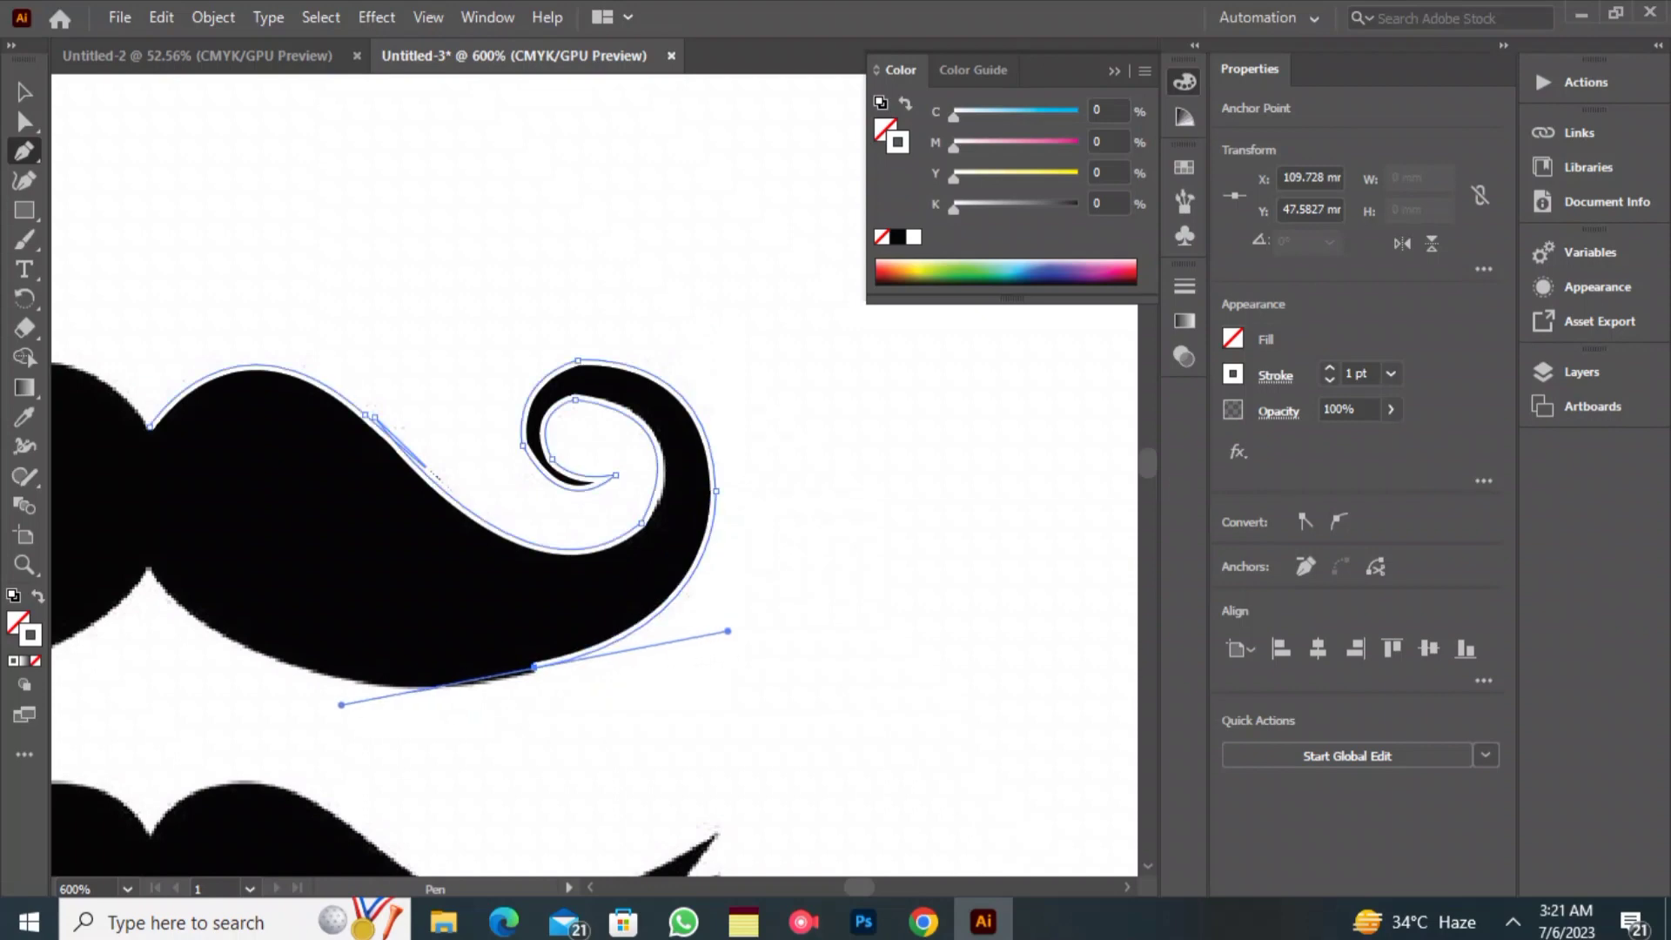
pyautogui.click(534, 668)
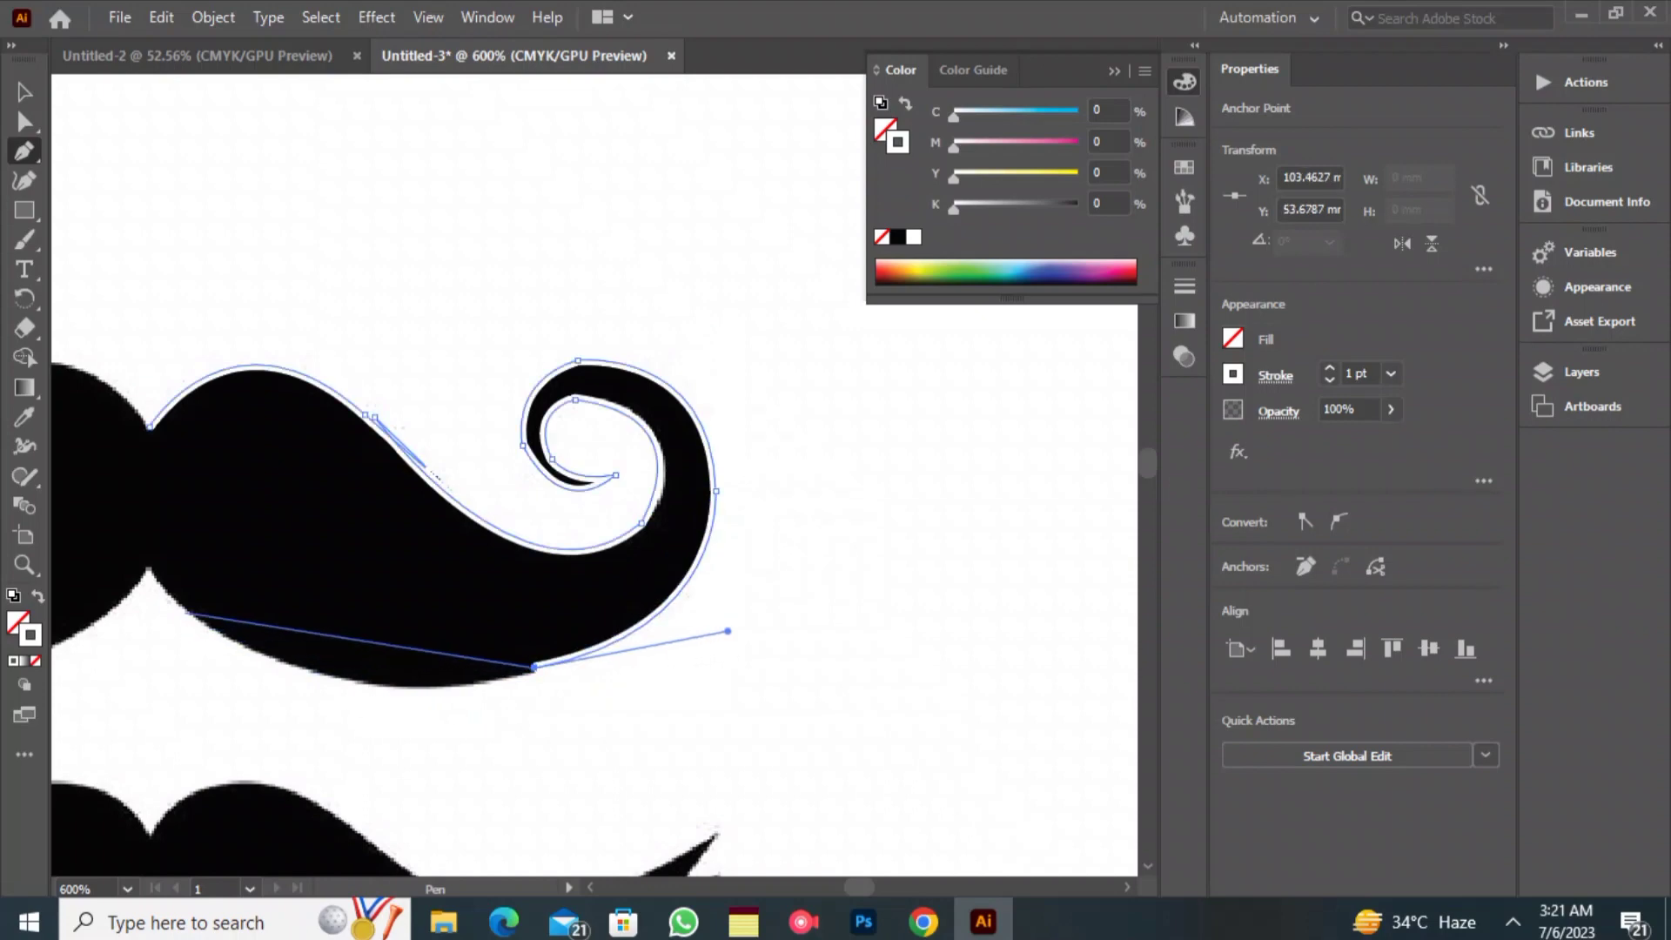
pyautogui.moveTo(150, 570); pyautogui.dragTo(398, 407)
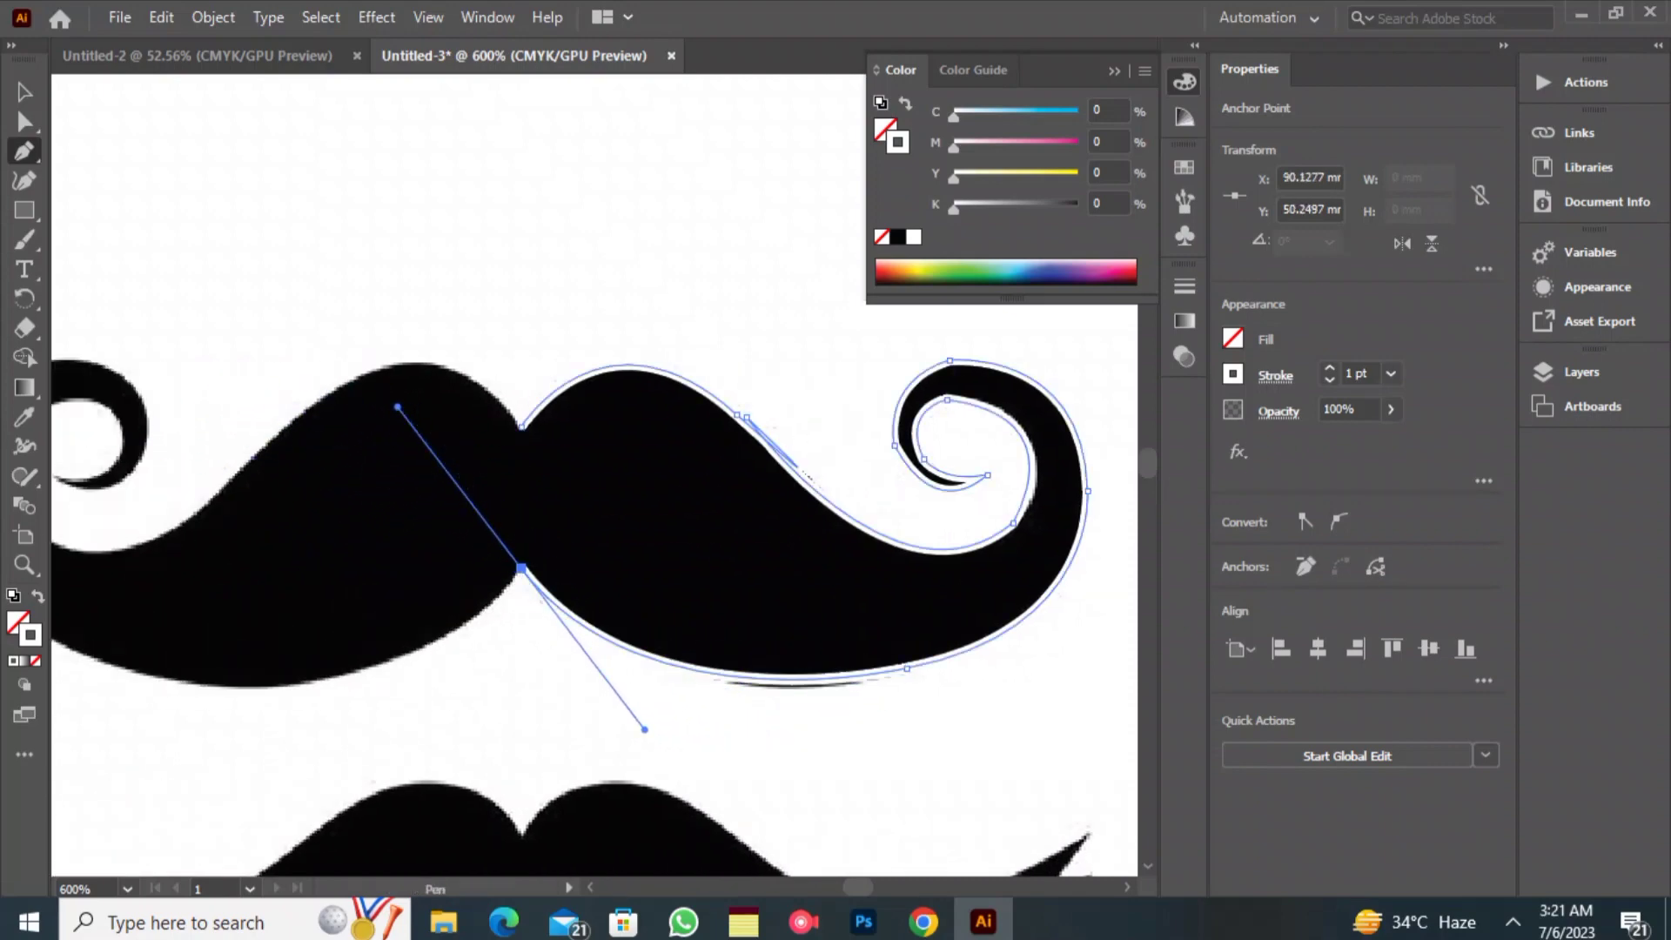
pyautogui.click(521, 427)
pyautogui.click(520, 427)
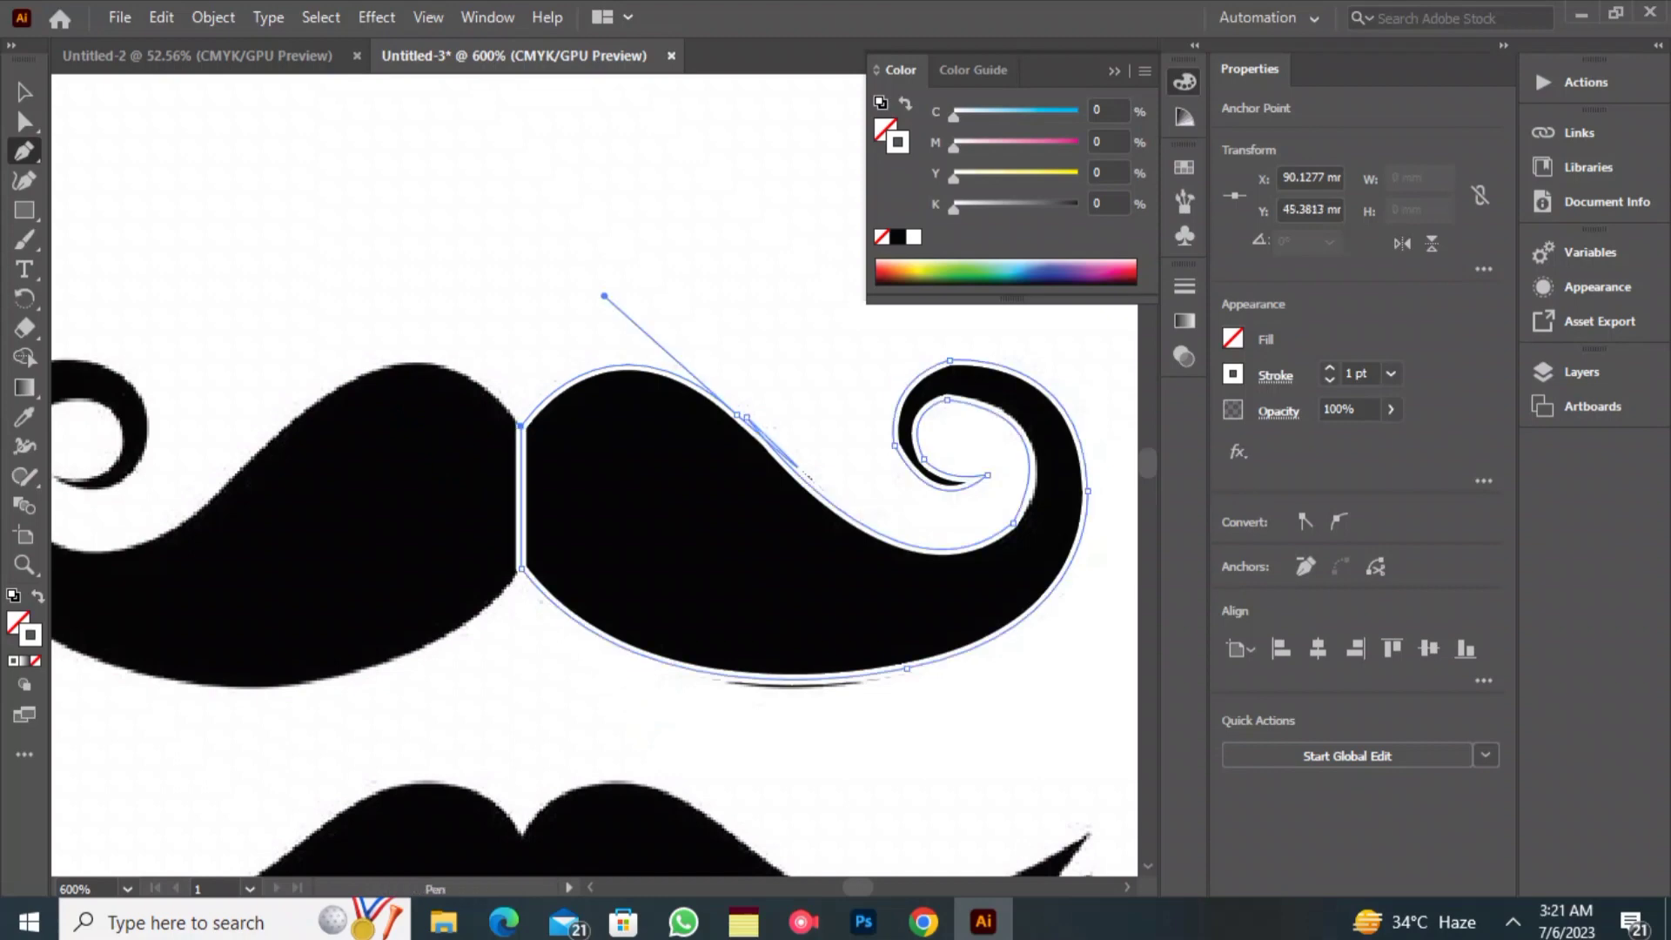
# - Unlock the moustache reference image and delete it, keeping the traced path
pyautogui.click(24, 91)
pyautogui.rightClick(434, 524)
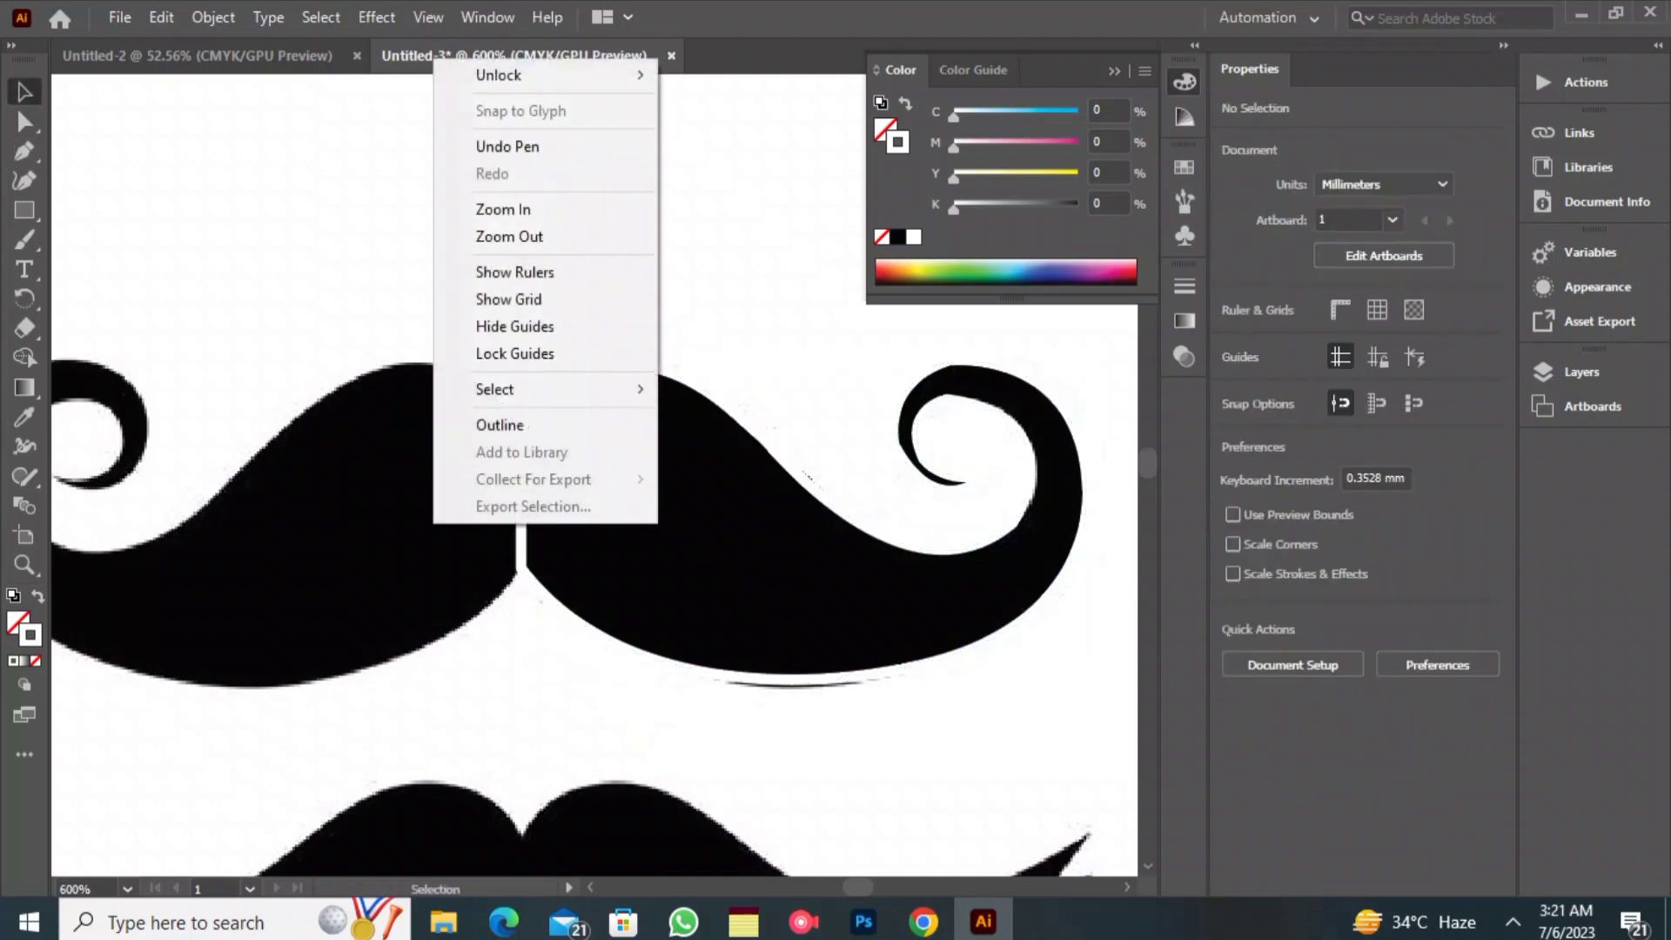
pyautogui.moveTo(545, 75)
pyautogui.click(725, 77)
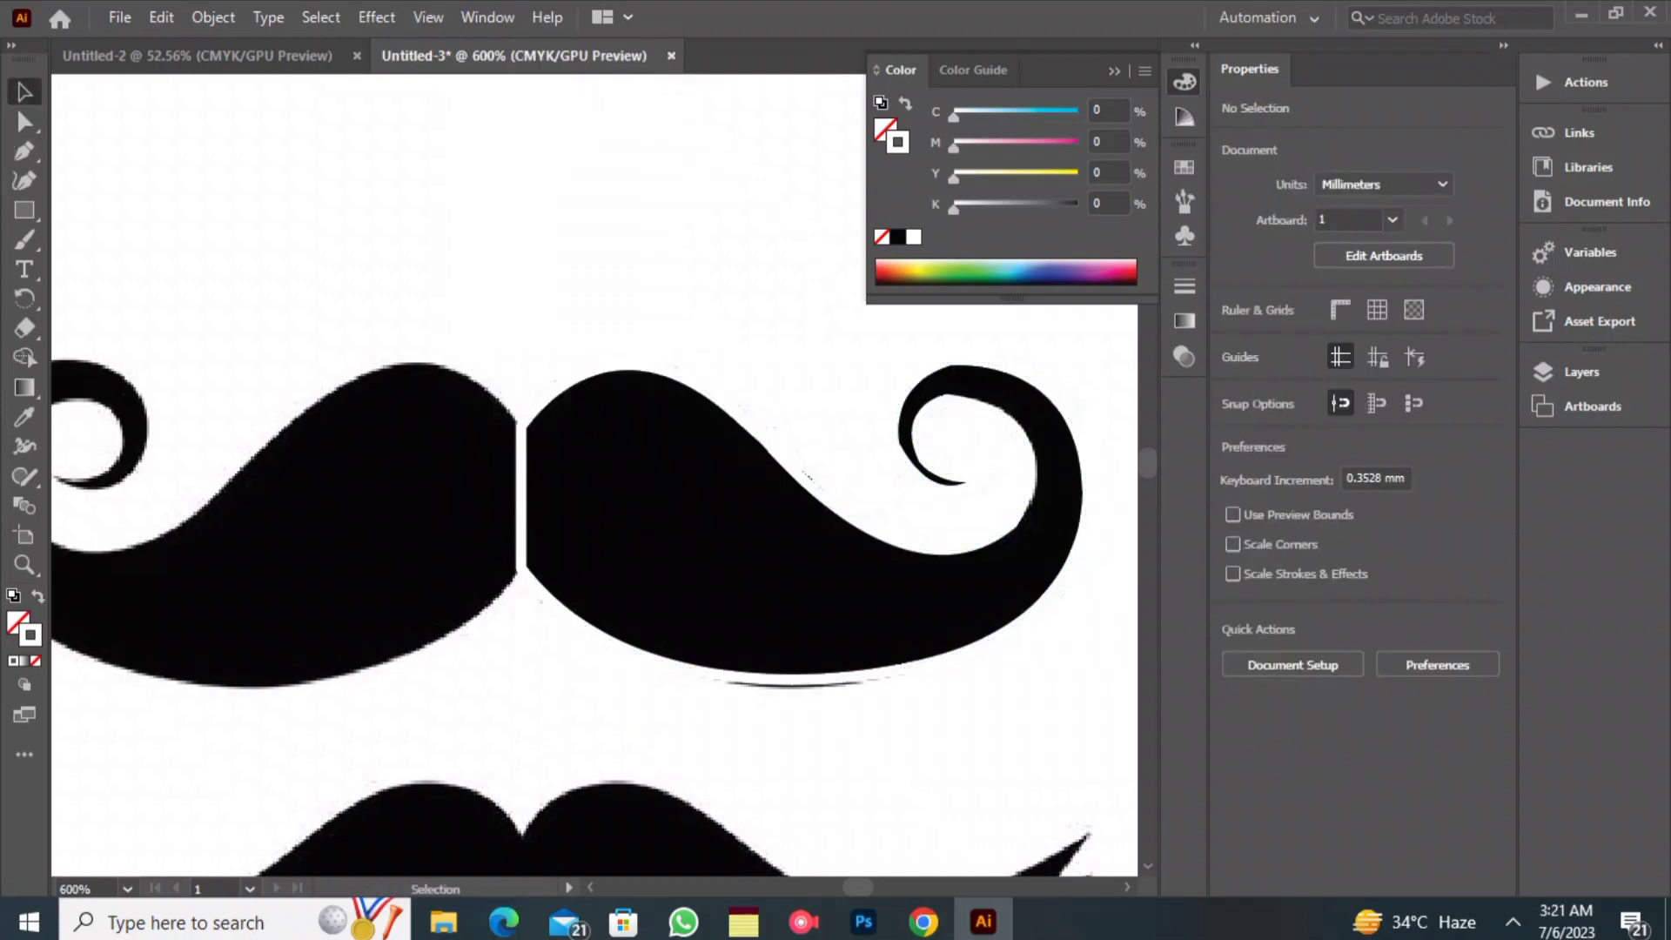
pyautogui.rightClick(458, 418)
pyautogui.moveTo(523, 433)
pyautogui.click(728, 433)
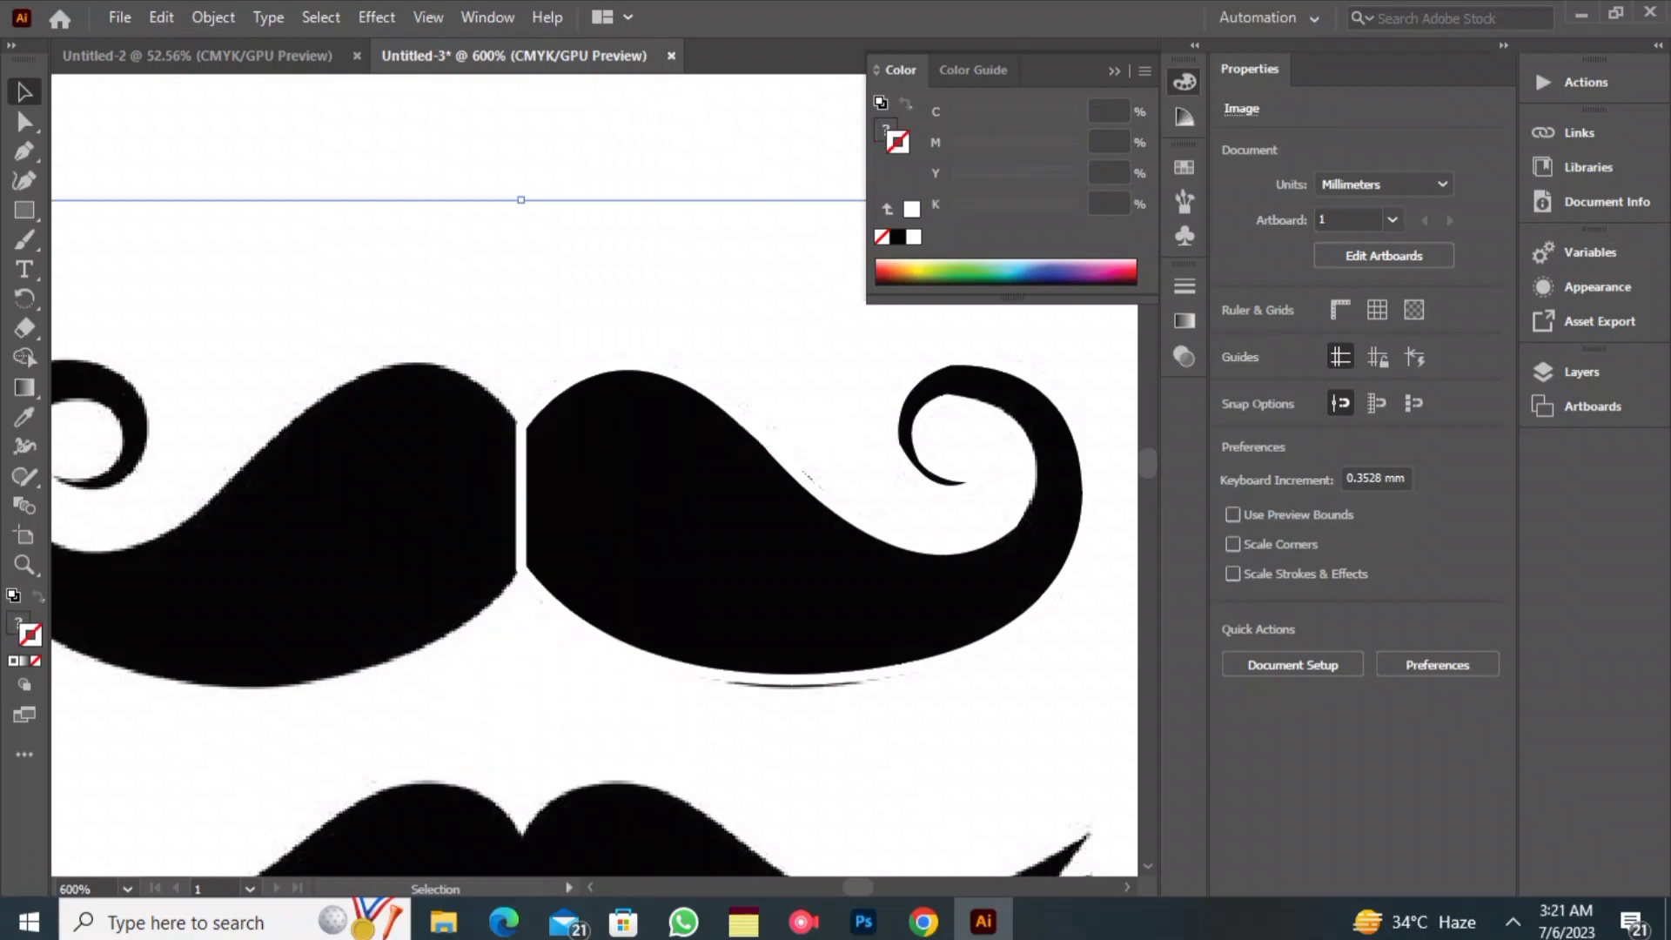
pyautogui.press('Delete')
# - Select the traced moustache path and give it a black stroke
pyautogui.moveTo(410, 287); pyautogui.dragTo(821, 522)
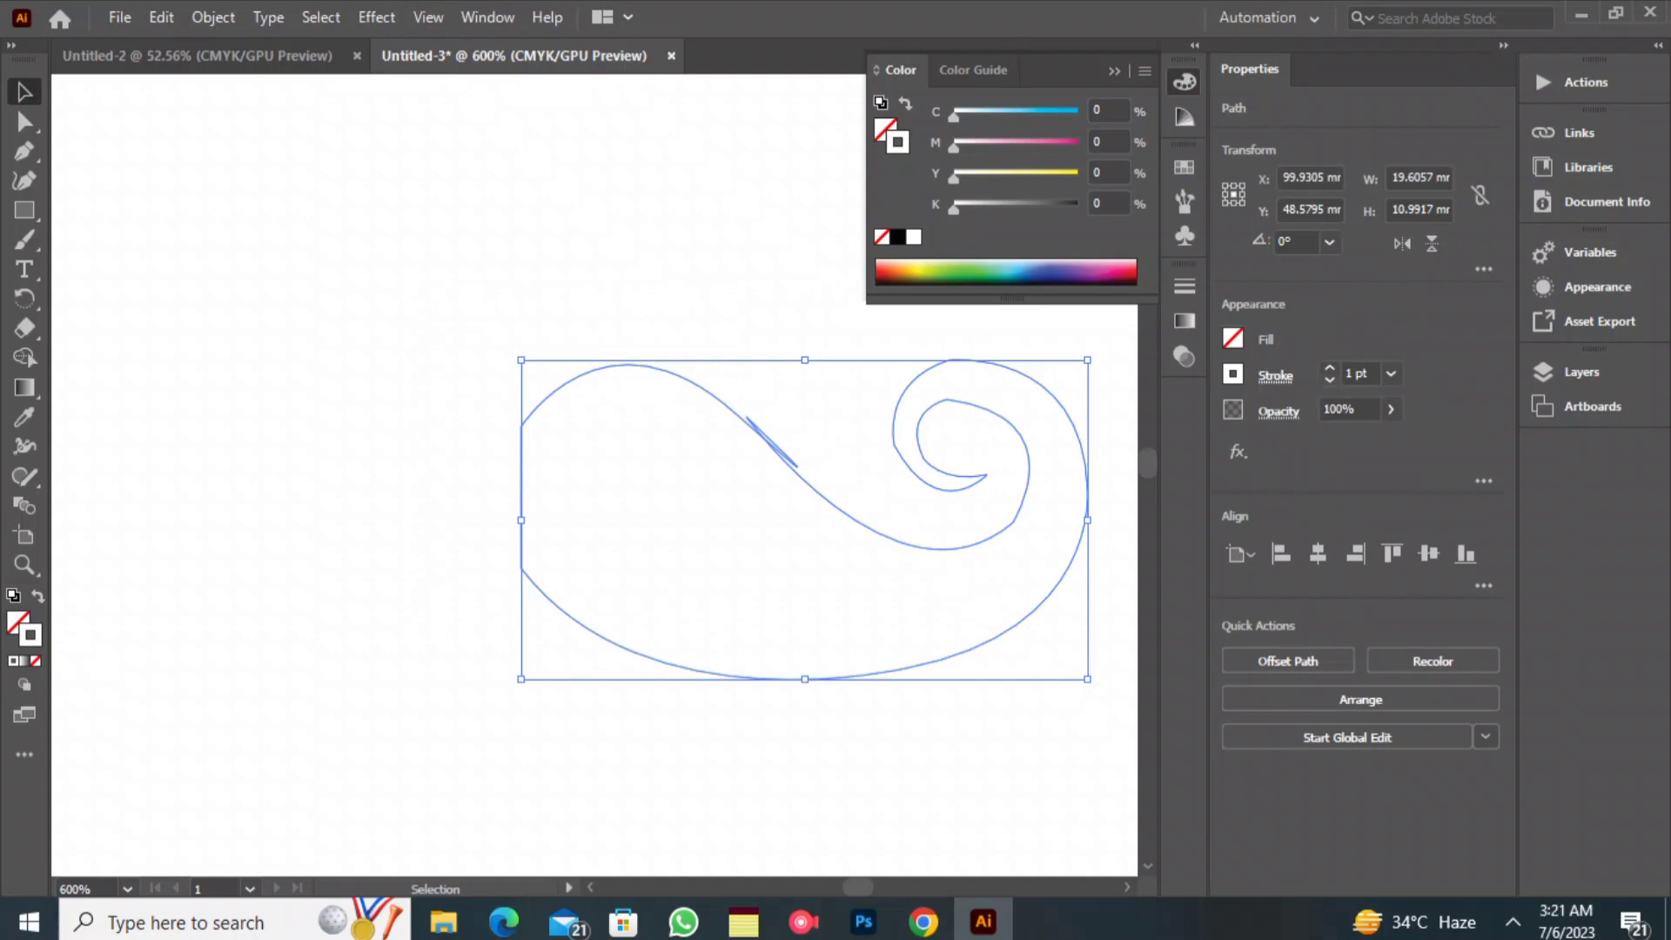
pyautogui.click(1233, 373)
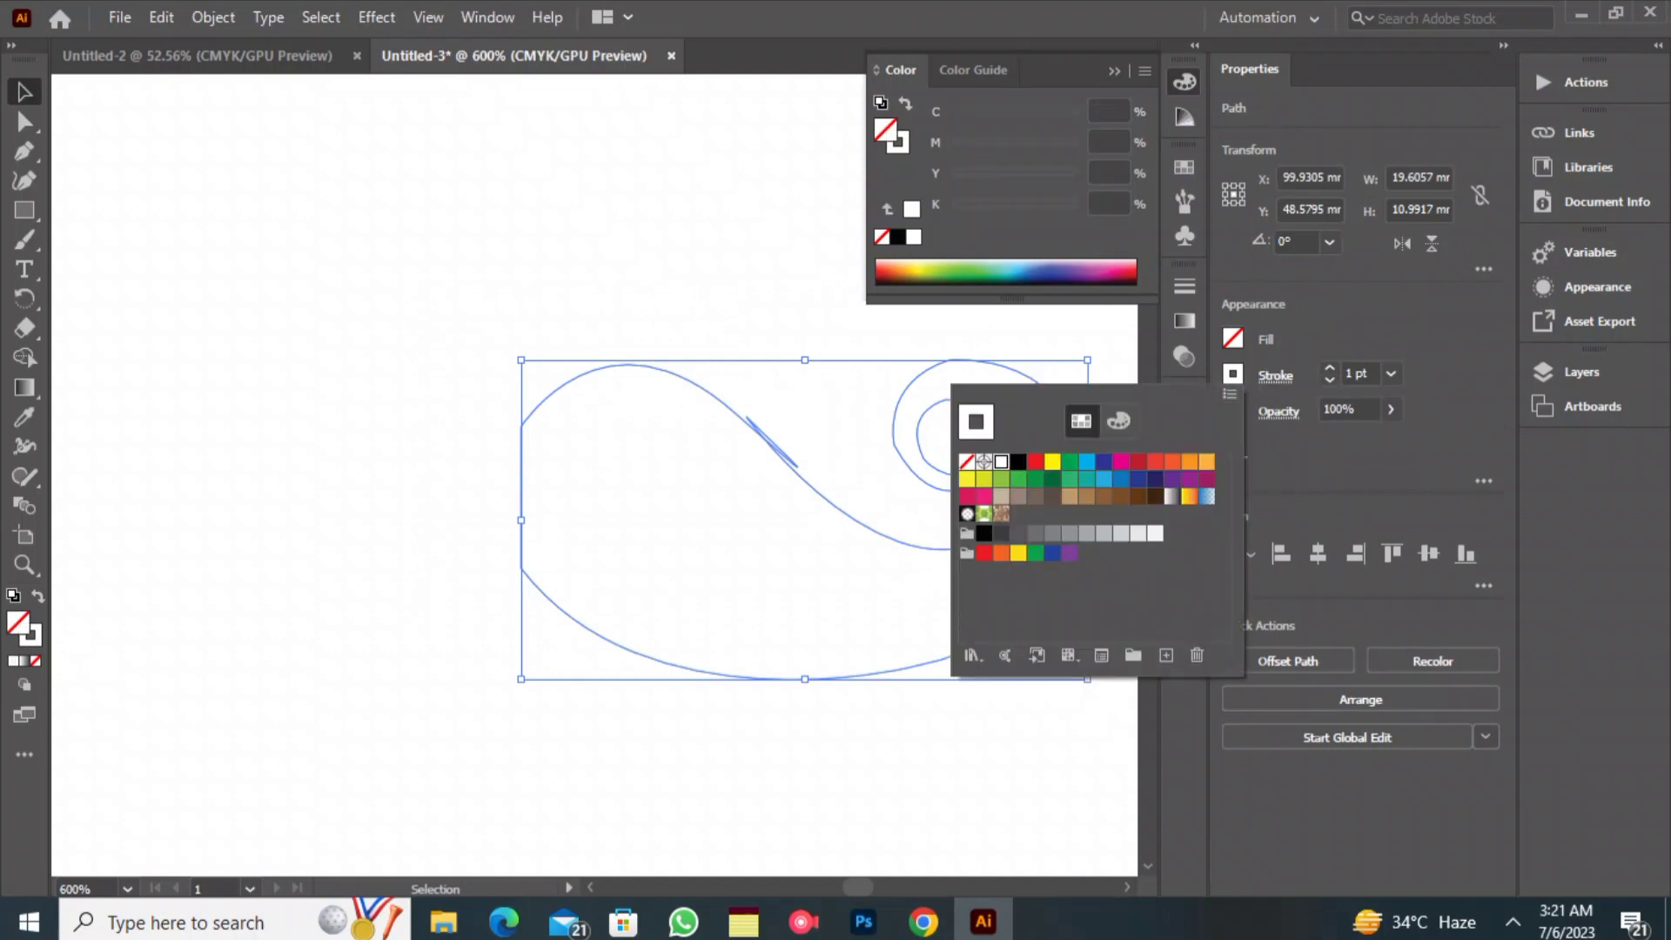
pyautogui.click(1018, 463)
pyautogui.press('Escape')
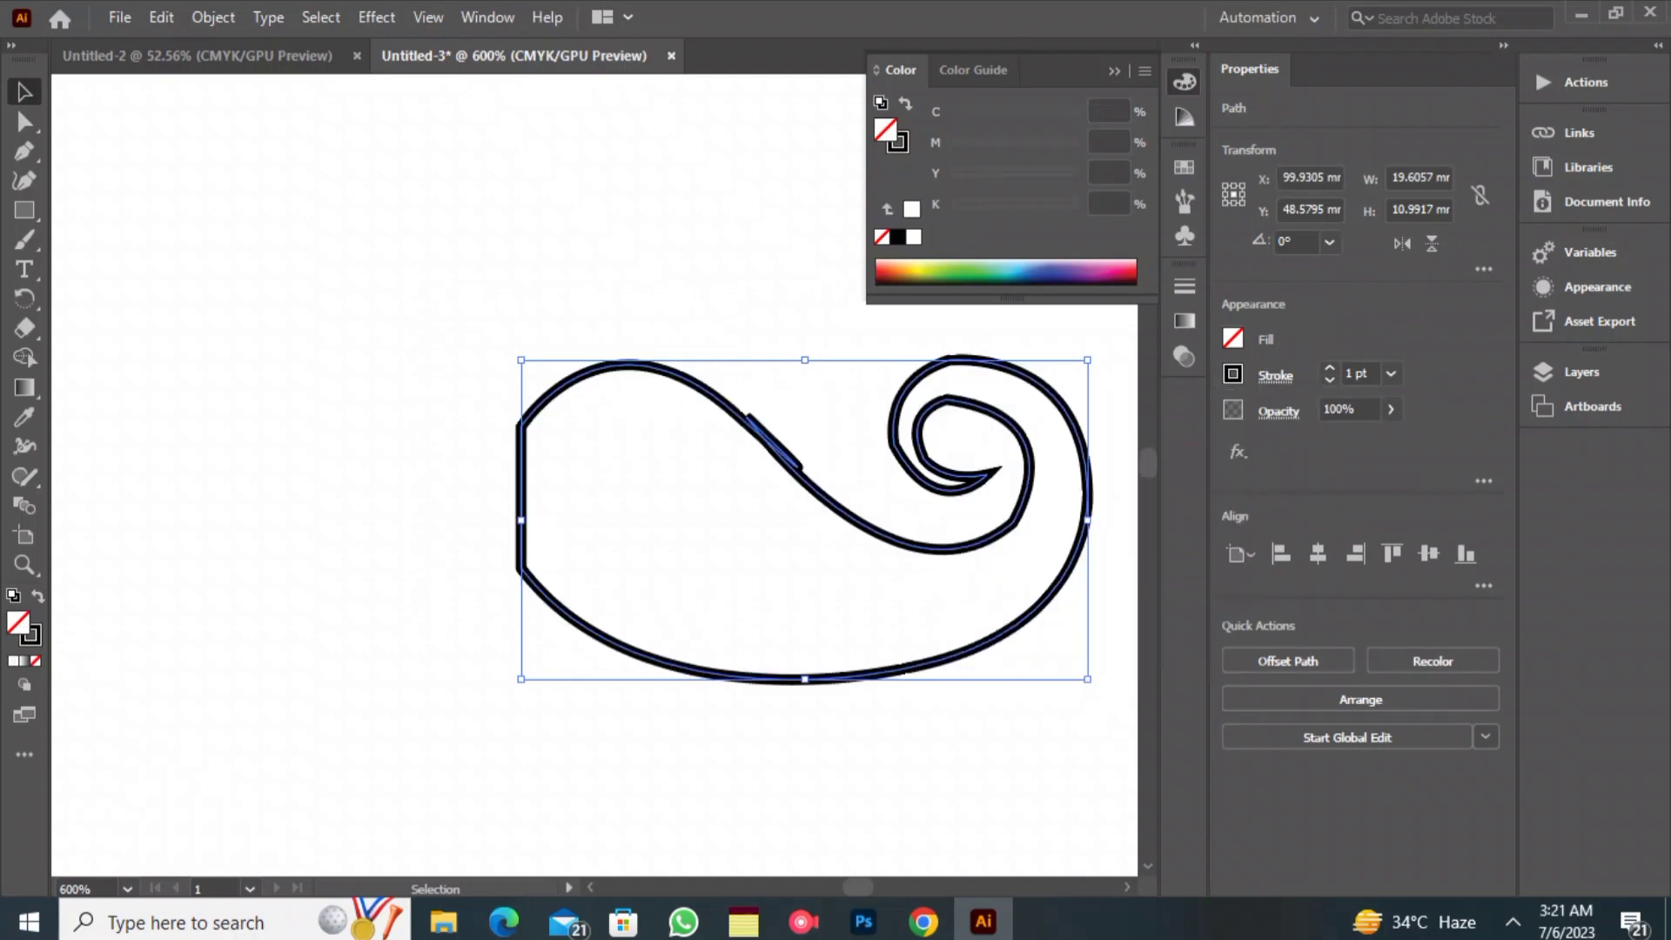
pyautogui.hotkey('ctrl', 'shift', 'a')
# - Select the moustache outline and smooth its upper slope with the Smooth tool
pyautogui.hotkey('ctrl', 'a')
pyautogui.click(24, 476)
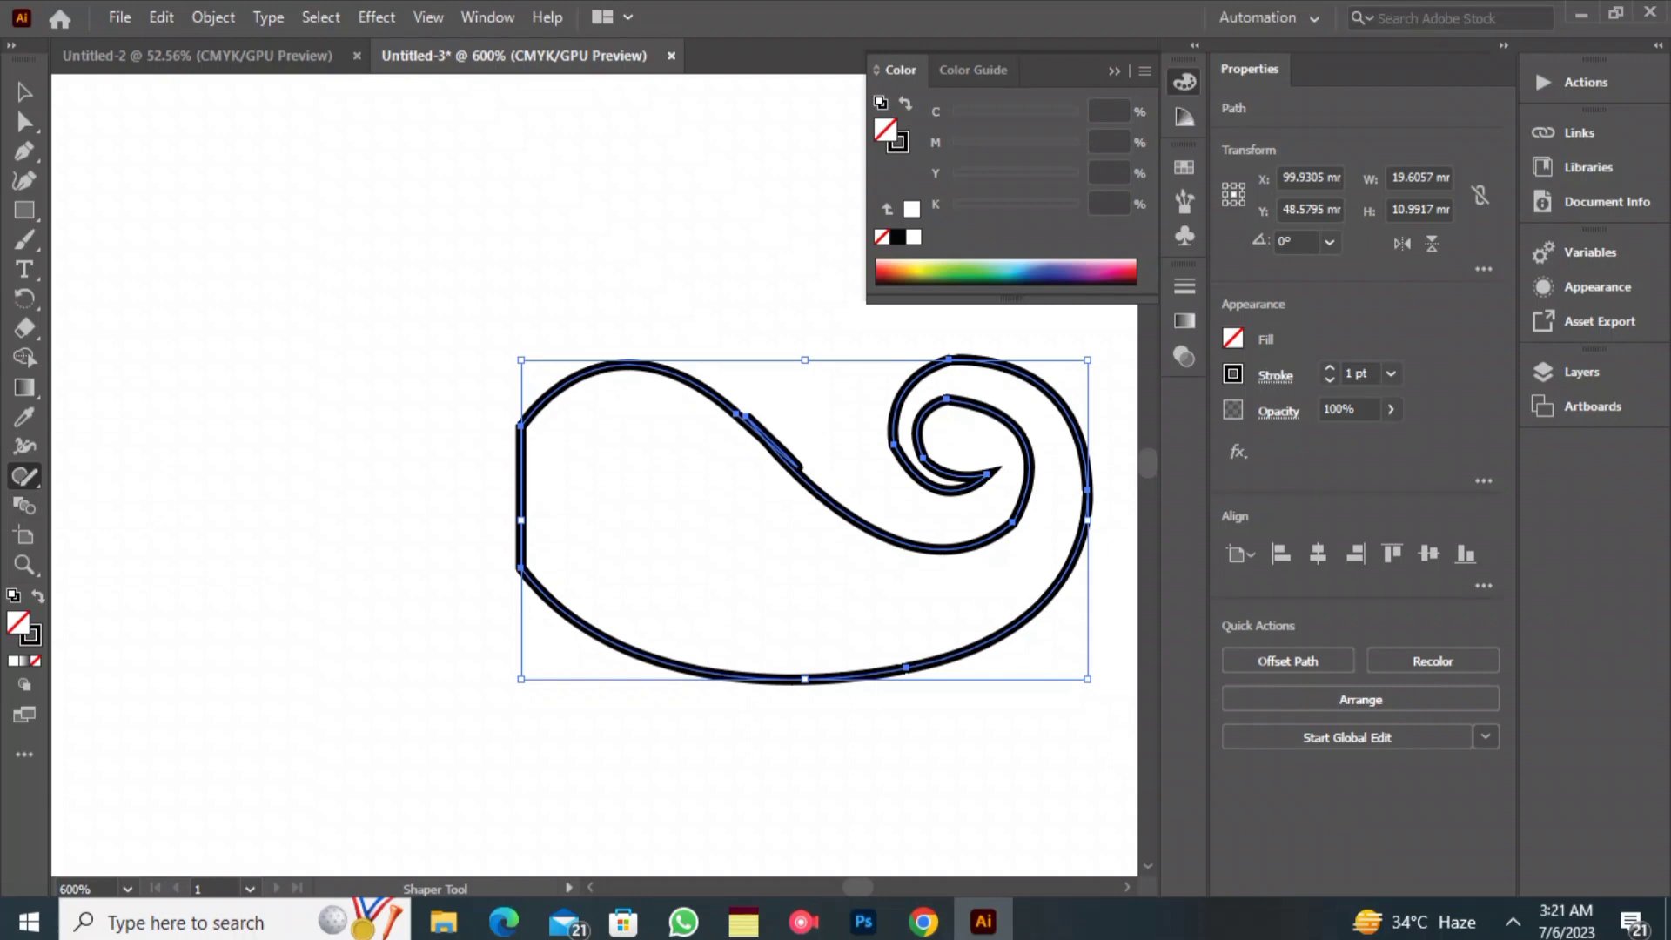
pyautogui.hotkey('ctrl', 'shift', 'a')
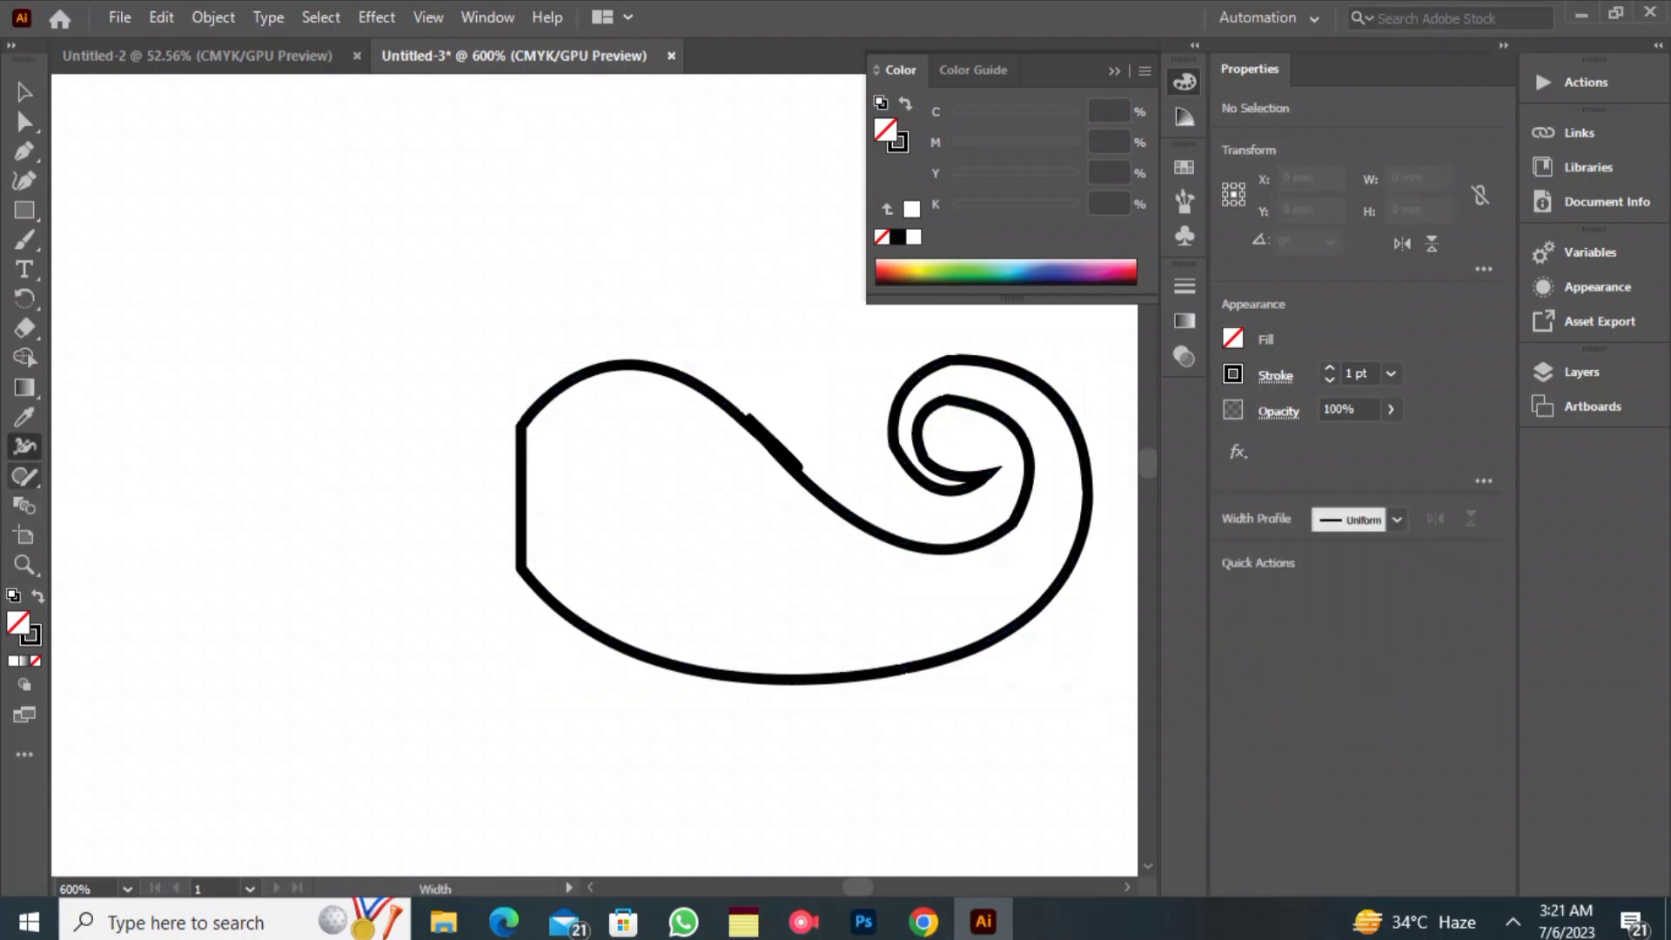
pyautogui.moveTo(24, 476); pyautogui.dragTo(105, 506)
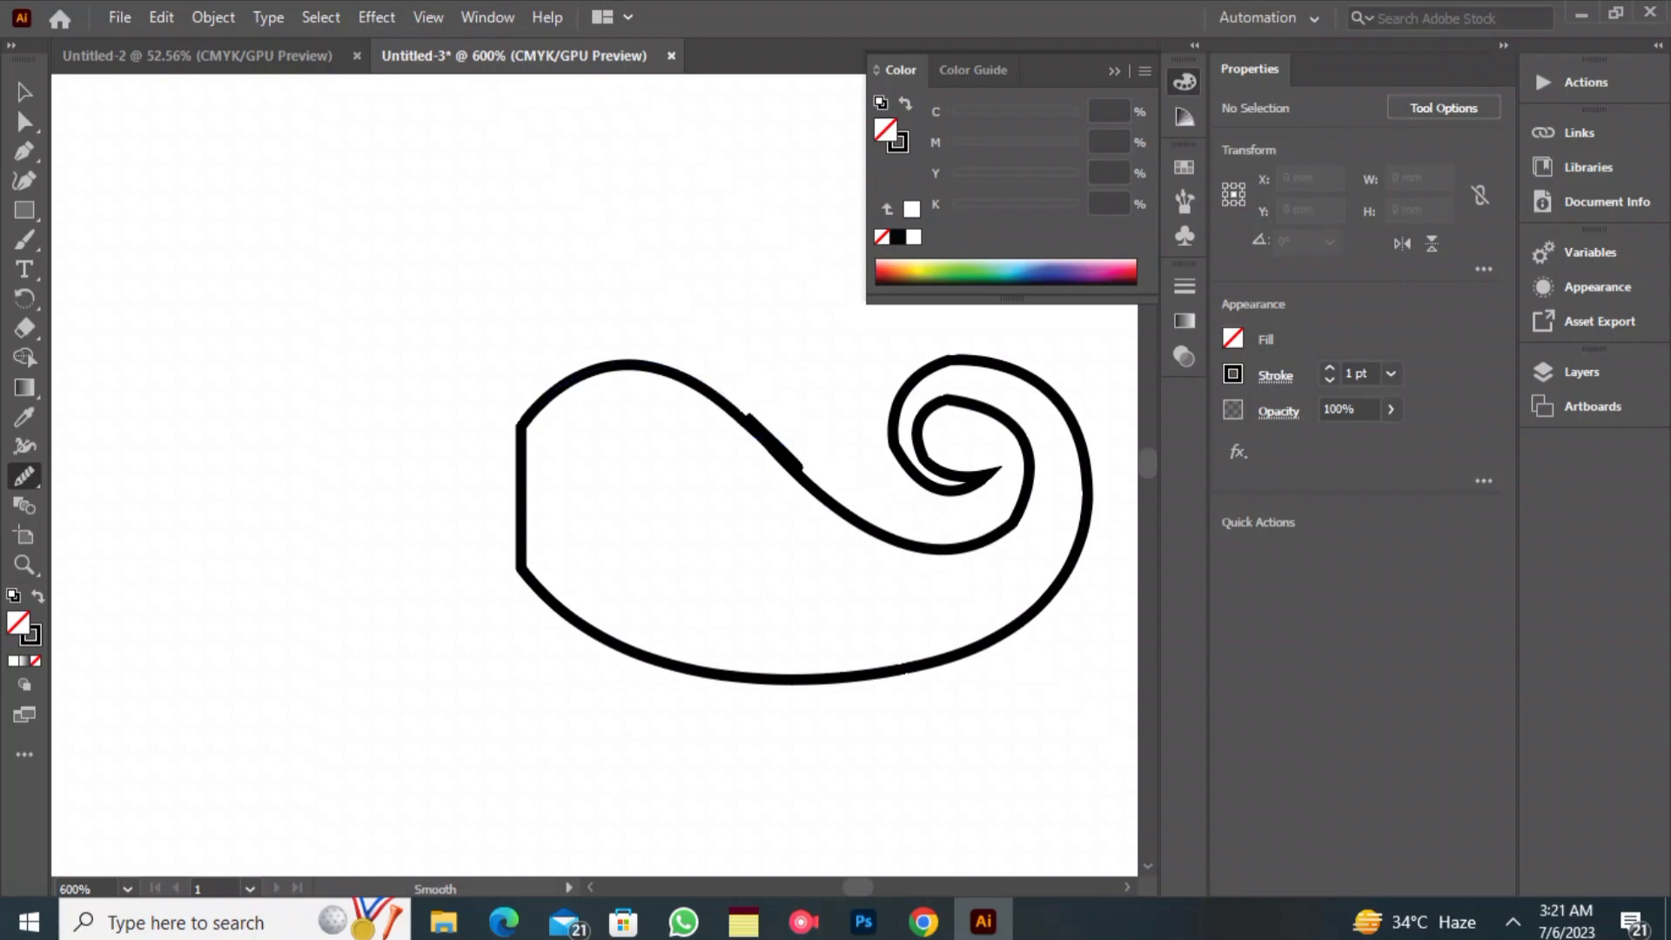
pyautogui.click(24, 91)
pyautogui.moveTo(308, 220); pyautogui.dragTo(1151, 688)
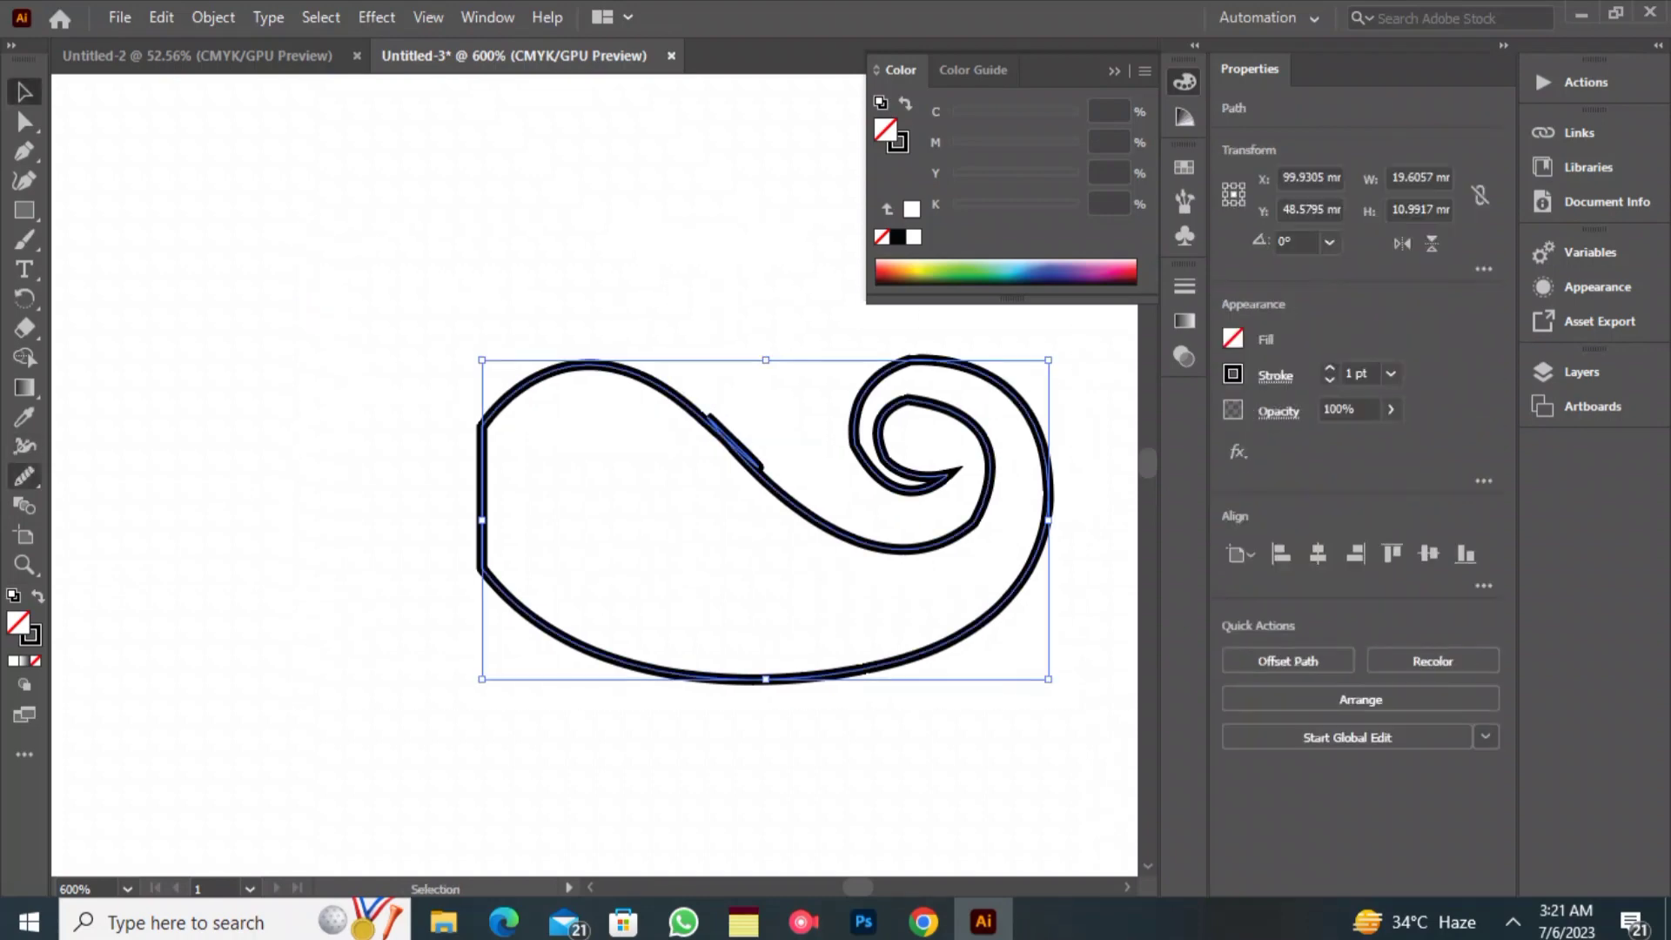
pyautogui.click(25, 476)
pyautogui.moveTo(572, 397); pyautogui.dragTo(771, 463)
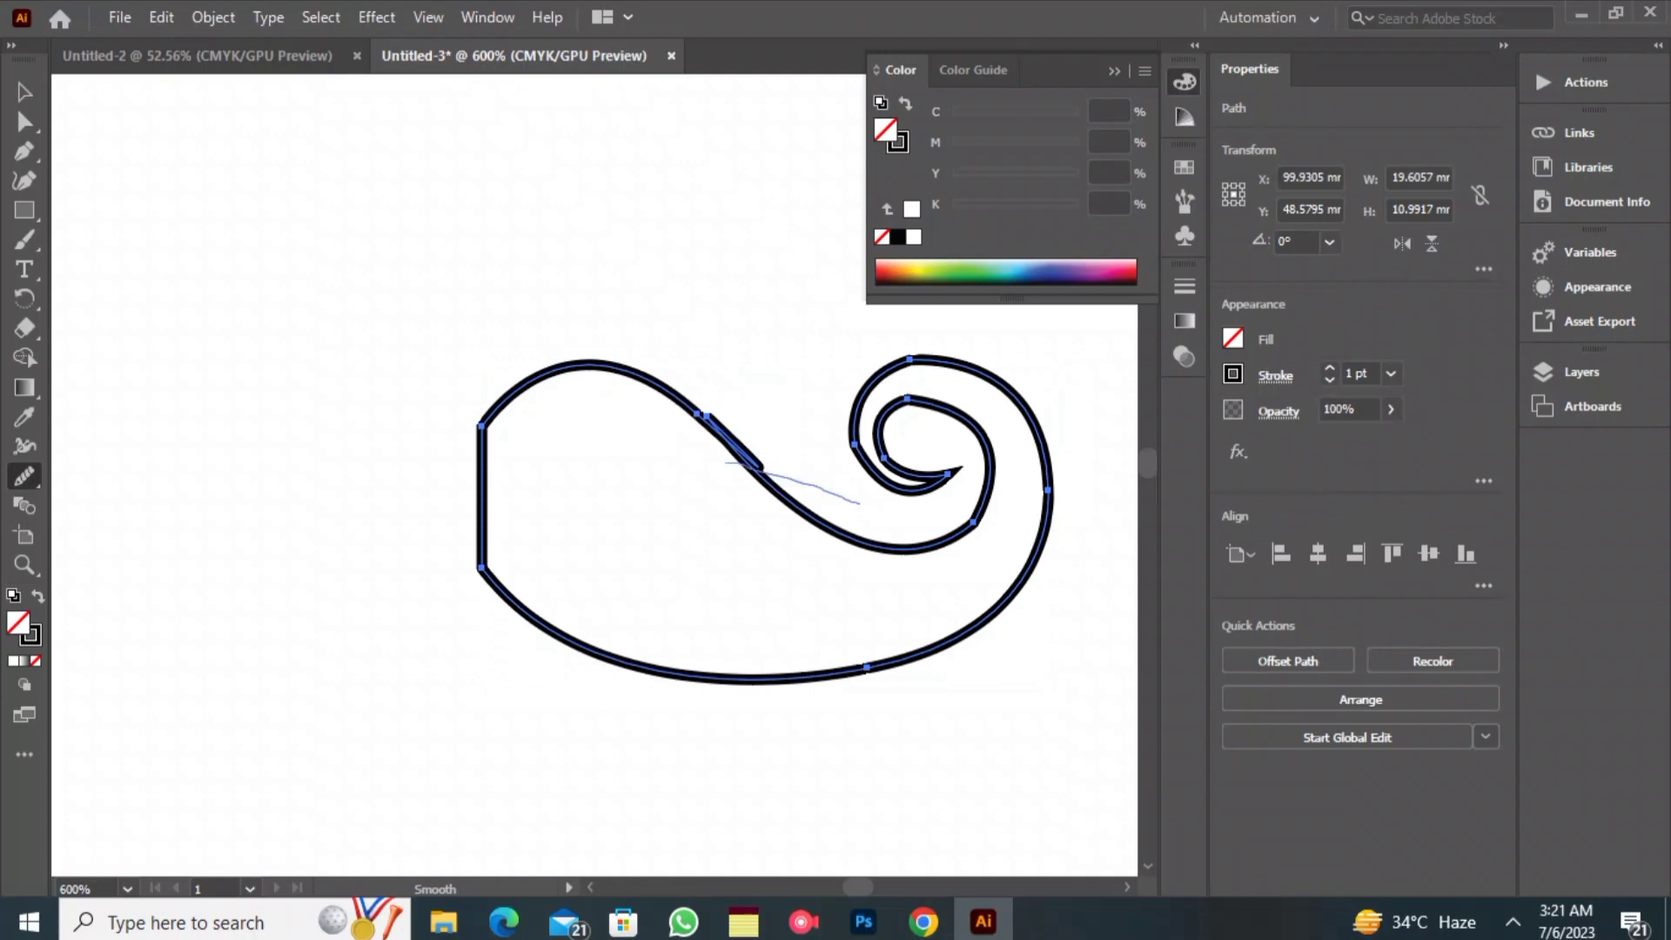
# - Smooth the moustache's curl, top hump, inner end and underside with repeated Smooth tool strokes
pyautogui.moveTo(895, 404); pyautogui.dragTo(989, 464)
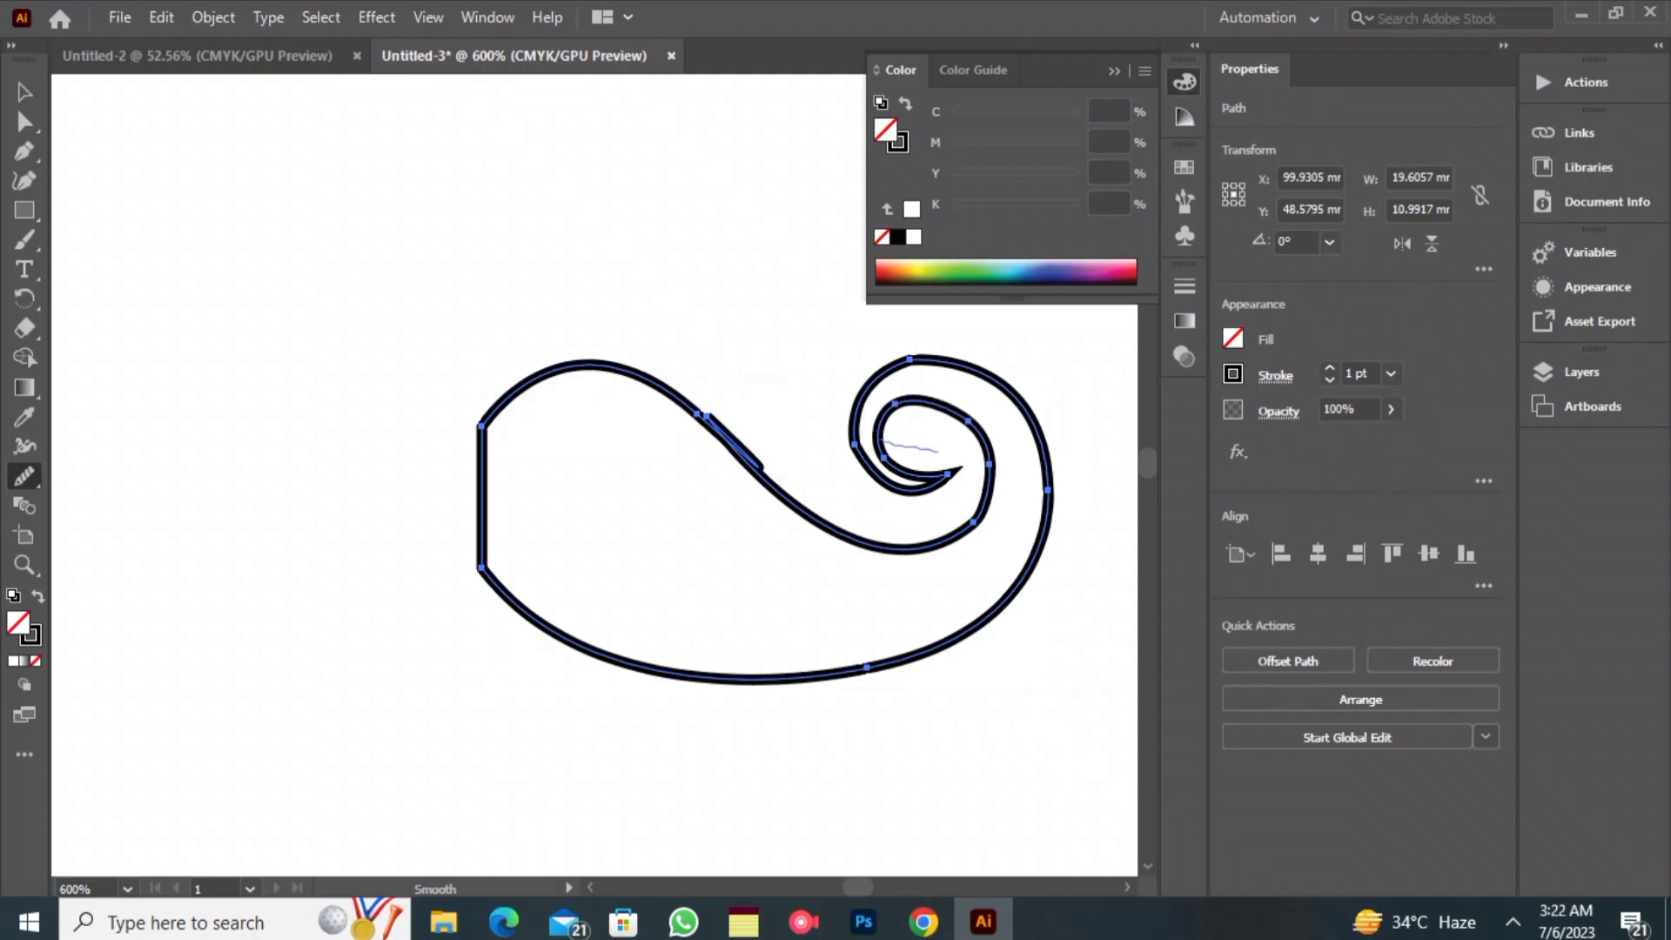
pyautogui.moveTo(882, 442)
pyautogui.mouseDown()
pyautogui.moveTo(939, 451)
pyautogui.moveTo(931, 486)
pyautogui.mouseUp()
pyautogui.moveTo(901, 371)
pyautogui.mouseDown()
pyautogui.moveTo(992, 383)
pyautogui.moveTo(948, 696)
pyautogui.moveTo(697, 707)
pyautogui.moveTo(574, 644)
pyautogui.mouseUp()
pyautogui.moveTo(985, 448)
pyautogui.mouseDown()
pyautogui.moveTo(949, 543)
pyautogui.moveTo(551, 372)
pyautogui.mouseUp()
pyautogui.moveTo(682, 423)
pyautogui.mouseDown()
pyautogui.moveTo(501, 396)
pyautogui.moveTo(499, 559)
pyautogui.mouseUp()
pyautogui.moveTo(544, 616); pyautogui.dragTo(788, 670)
pyautogui.moveTo(932, 637); pyautogui.dragTo(1028, 570)
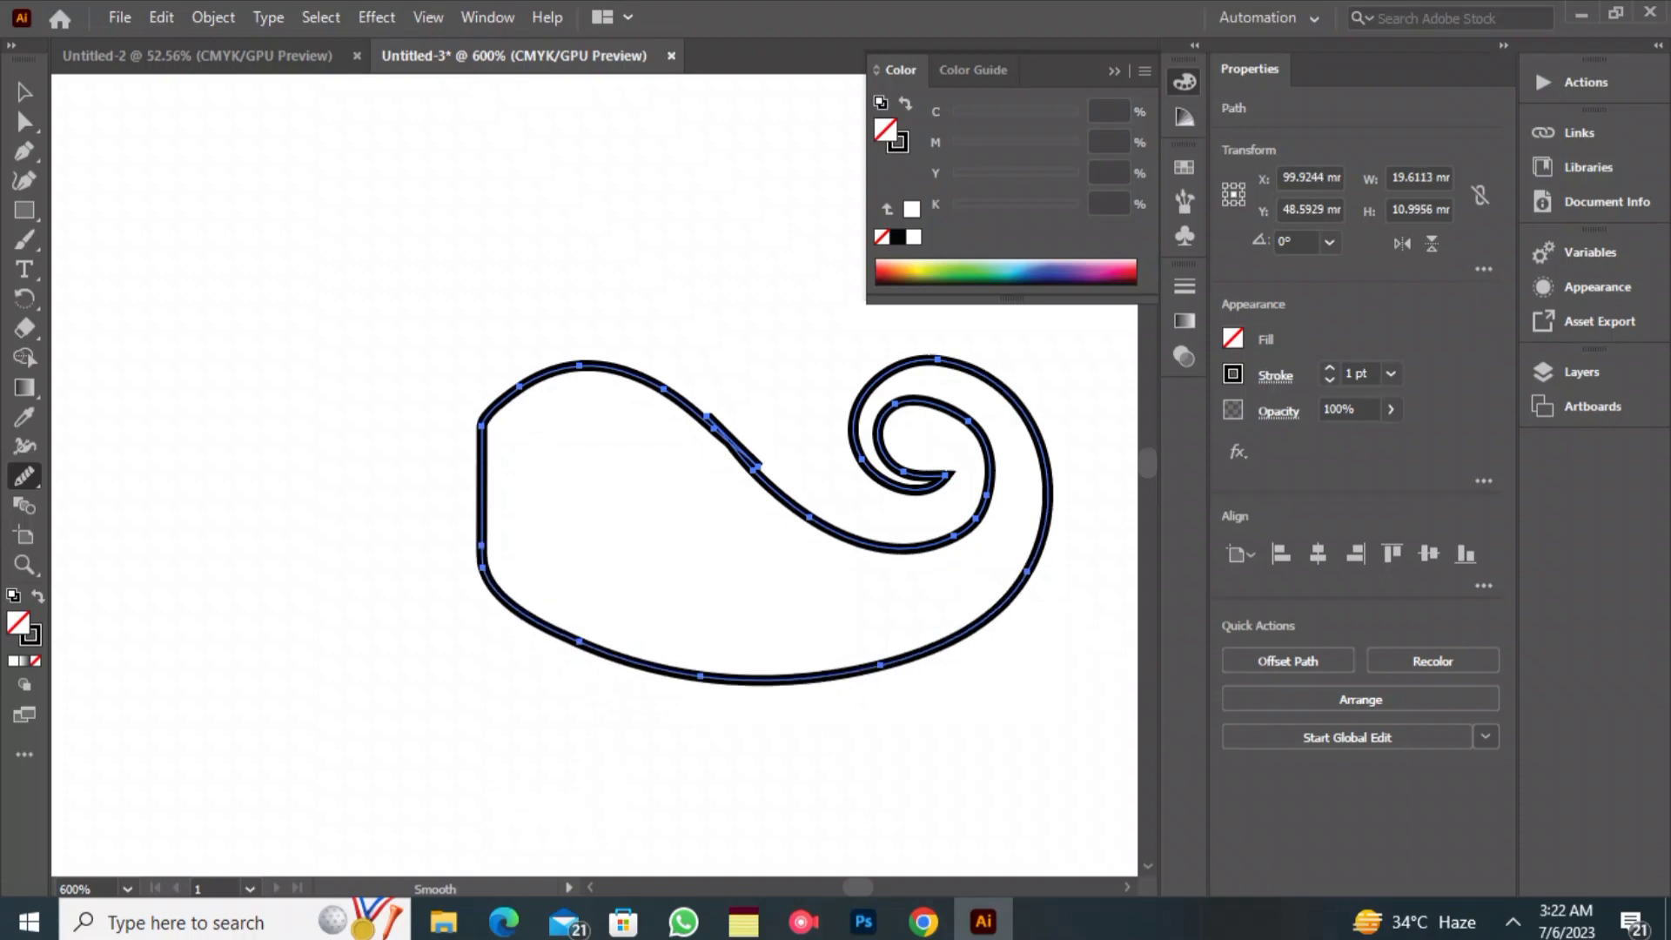
# - Fill the smoothed moustache path with black and deselect it
pyautogui.press('v')
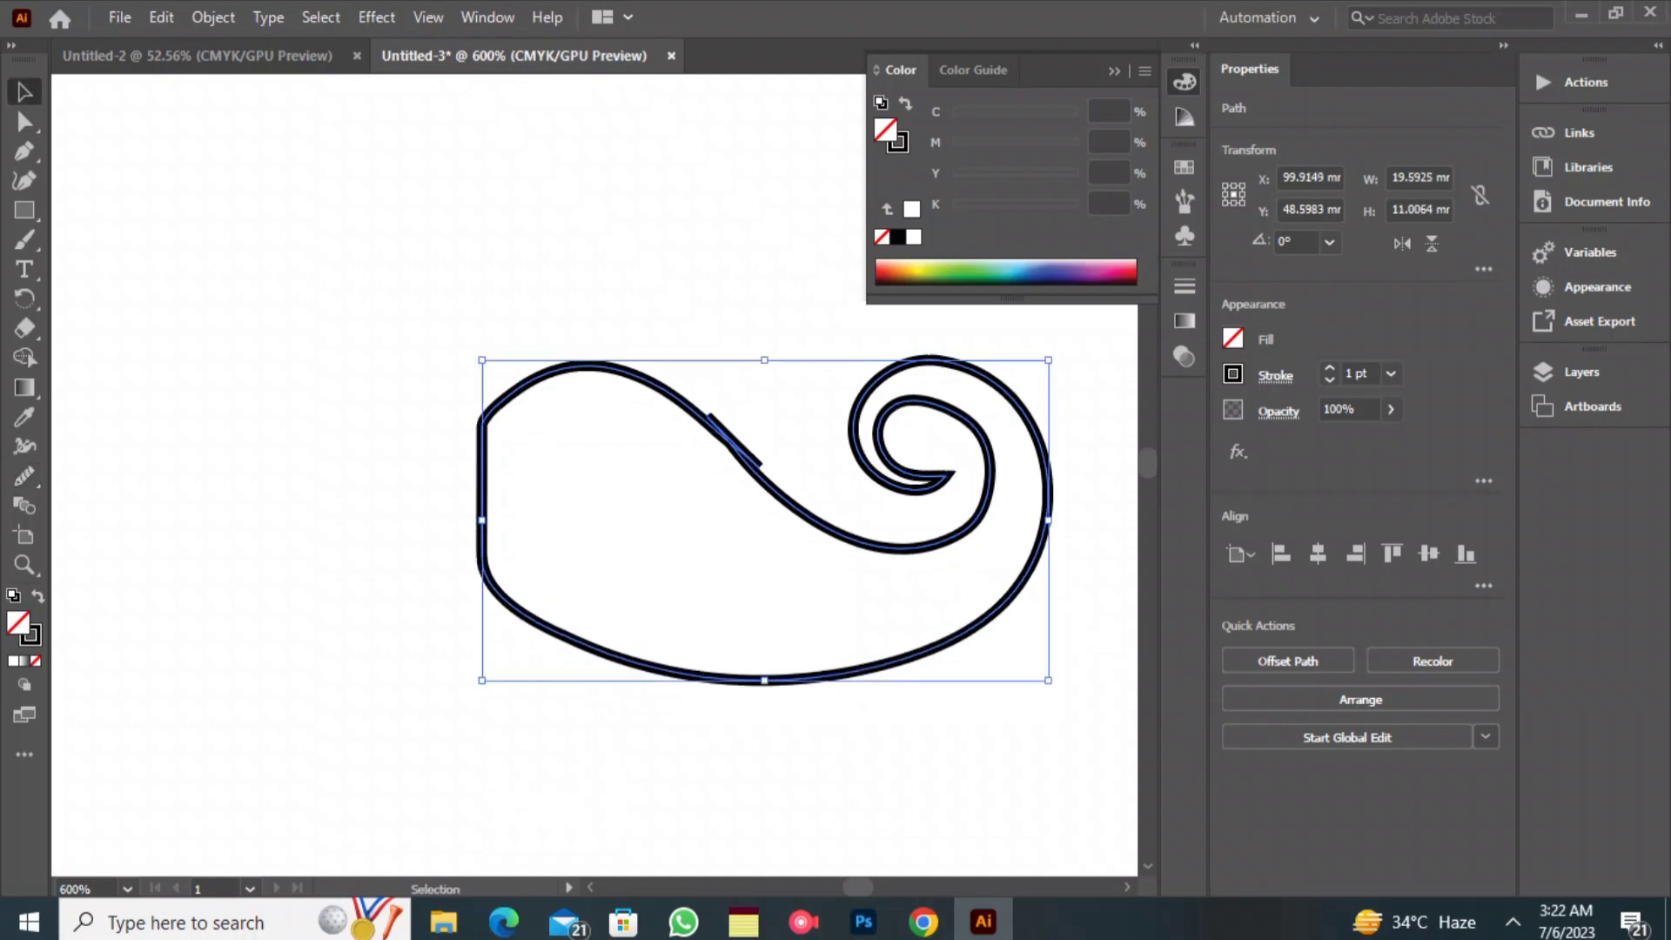
pyautogui.click(1232, 338)
pyautogui.click(1018, 426)
pyautogui.press('Escape')
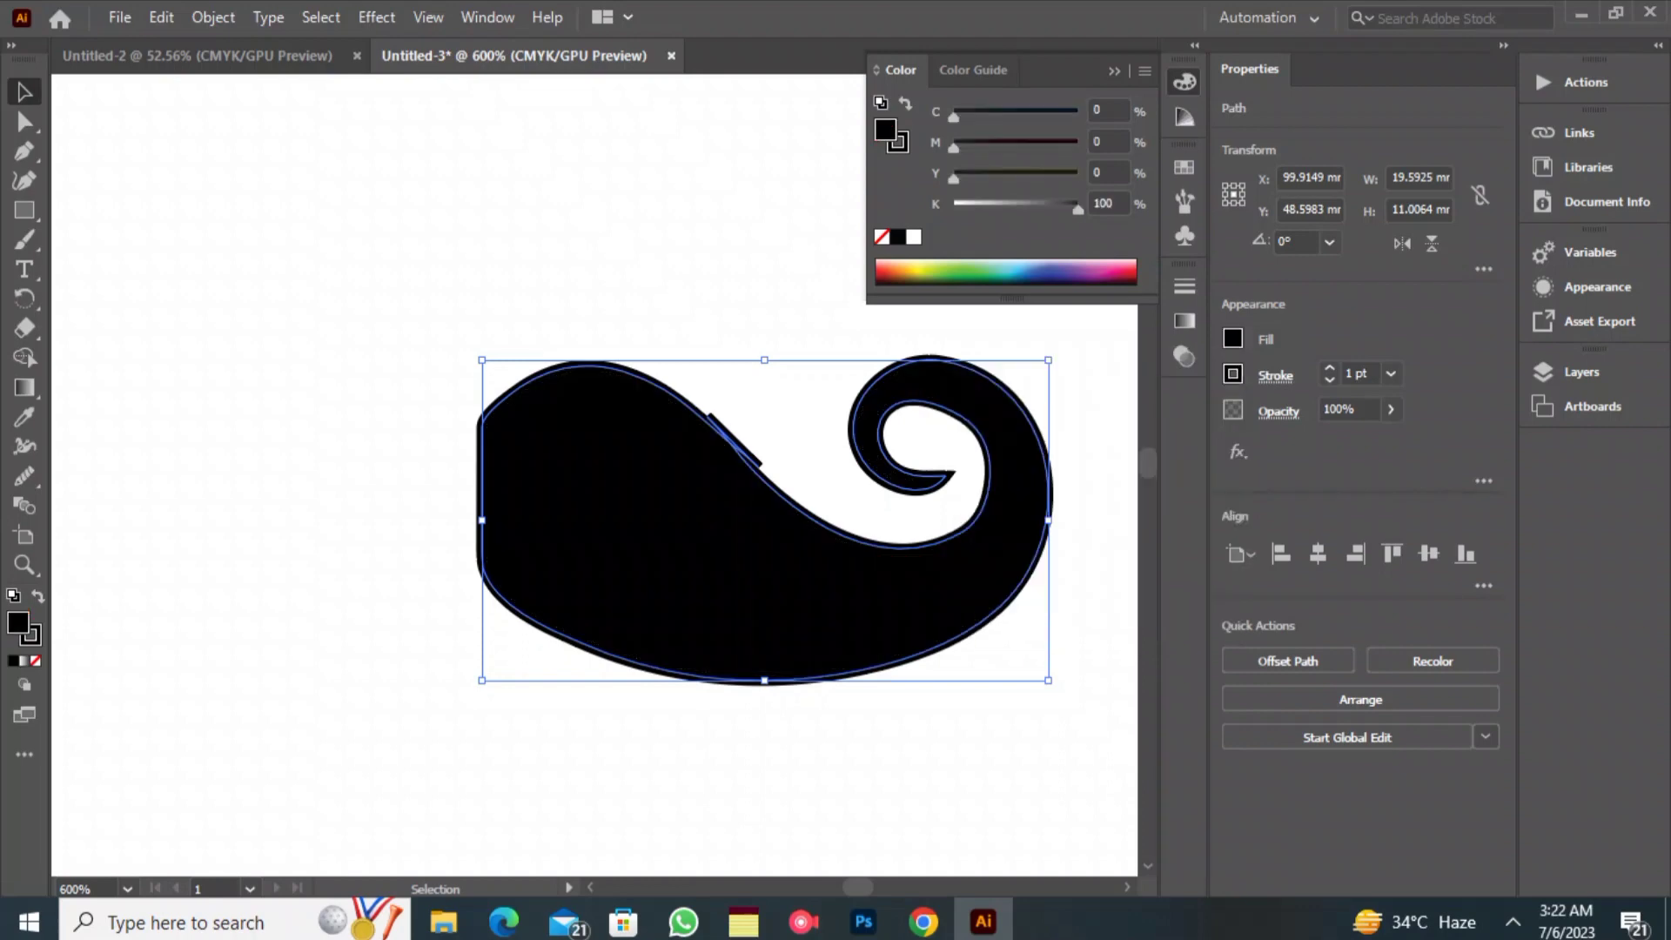
pyautogui.hotkey('ctrl', 'shift', 'a')
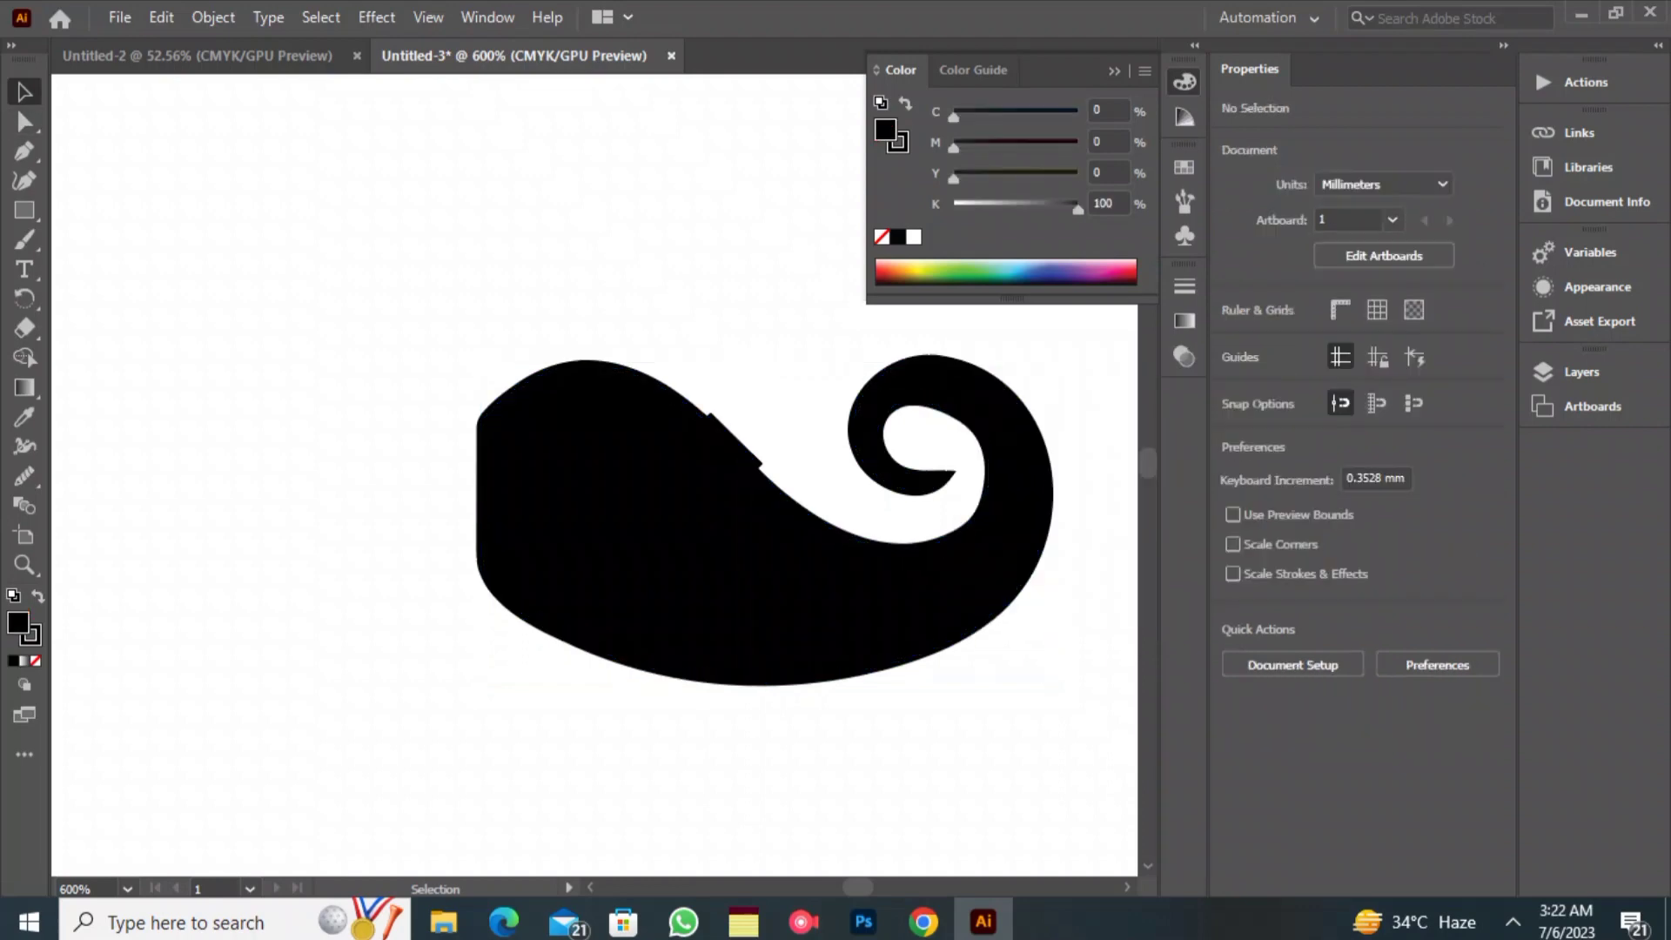
# - Move the whole BP monogram up and slightly left, closer beneath the moustache half
pyautogui.hotkey('ctrl', '-')
pyautogui.hotkey('ctrl', '-')
pyautogui.hotkey('ctrl', '-')
pyautogui.hotkey('ctrl', '-')
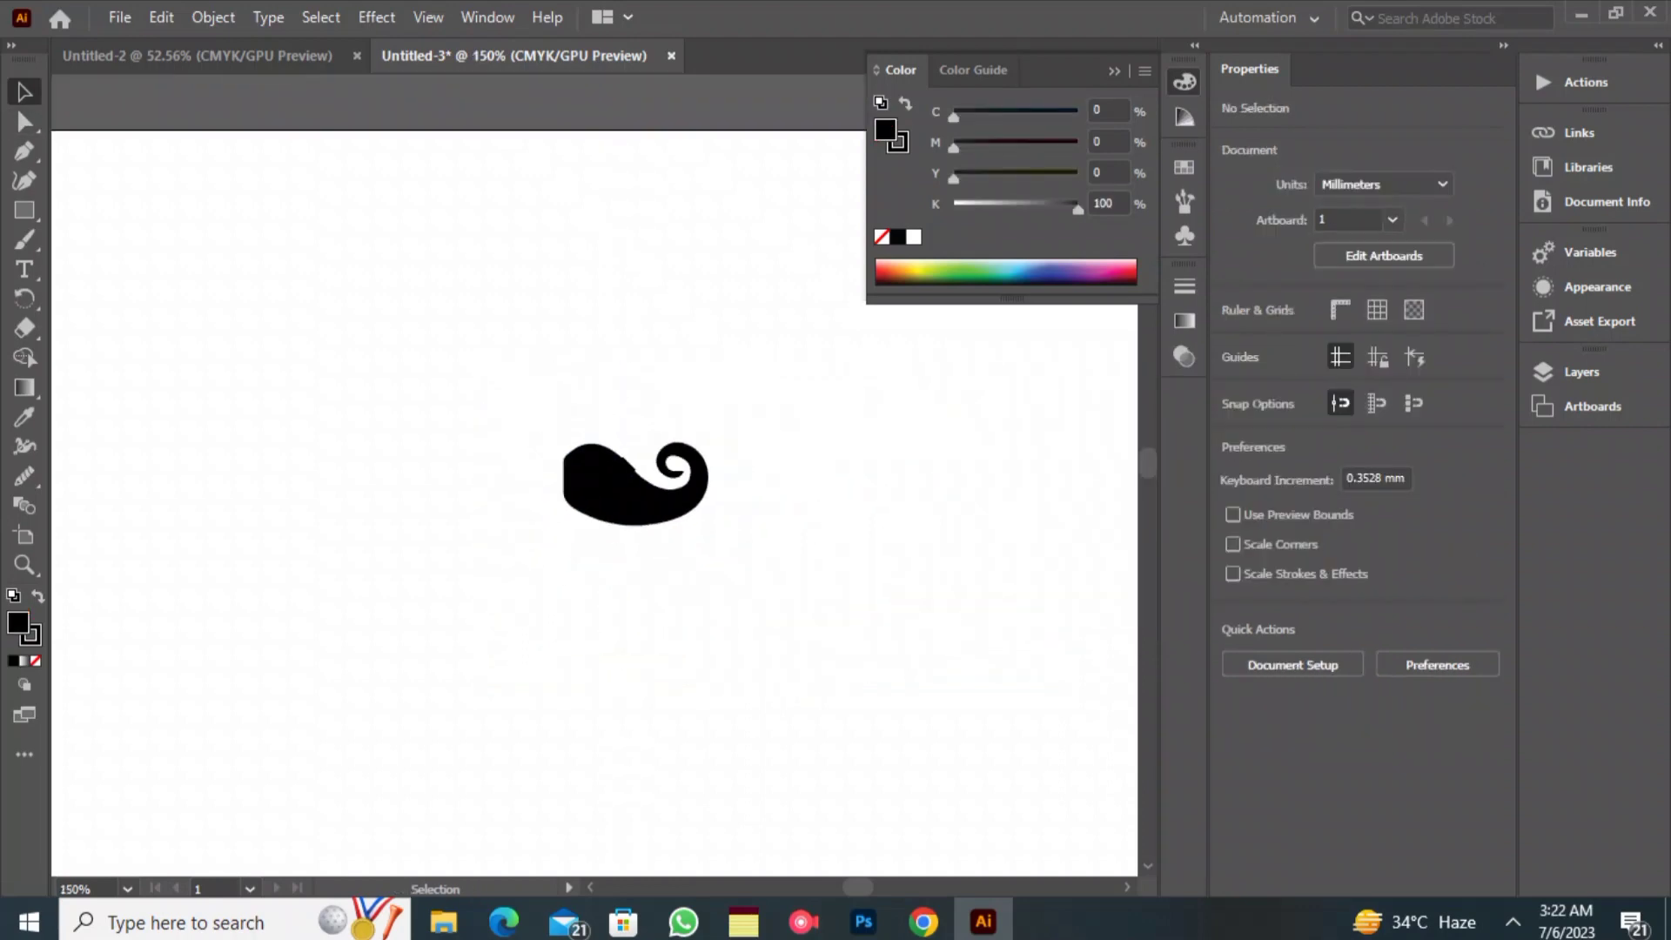
pyautogui.scroll(-10, 592, 479)
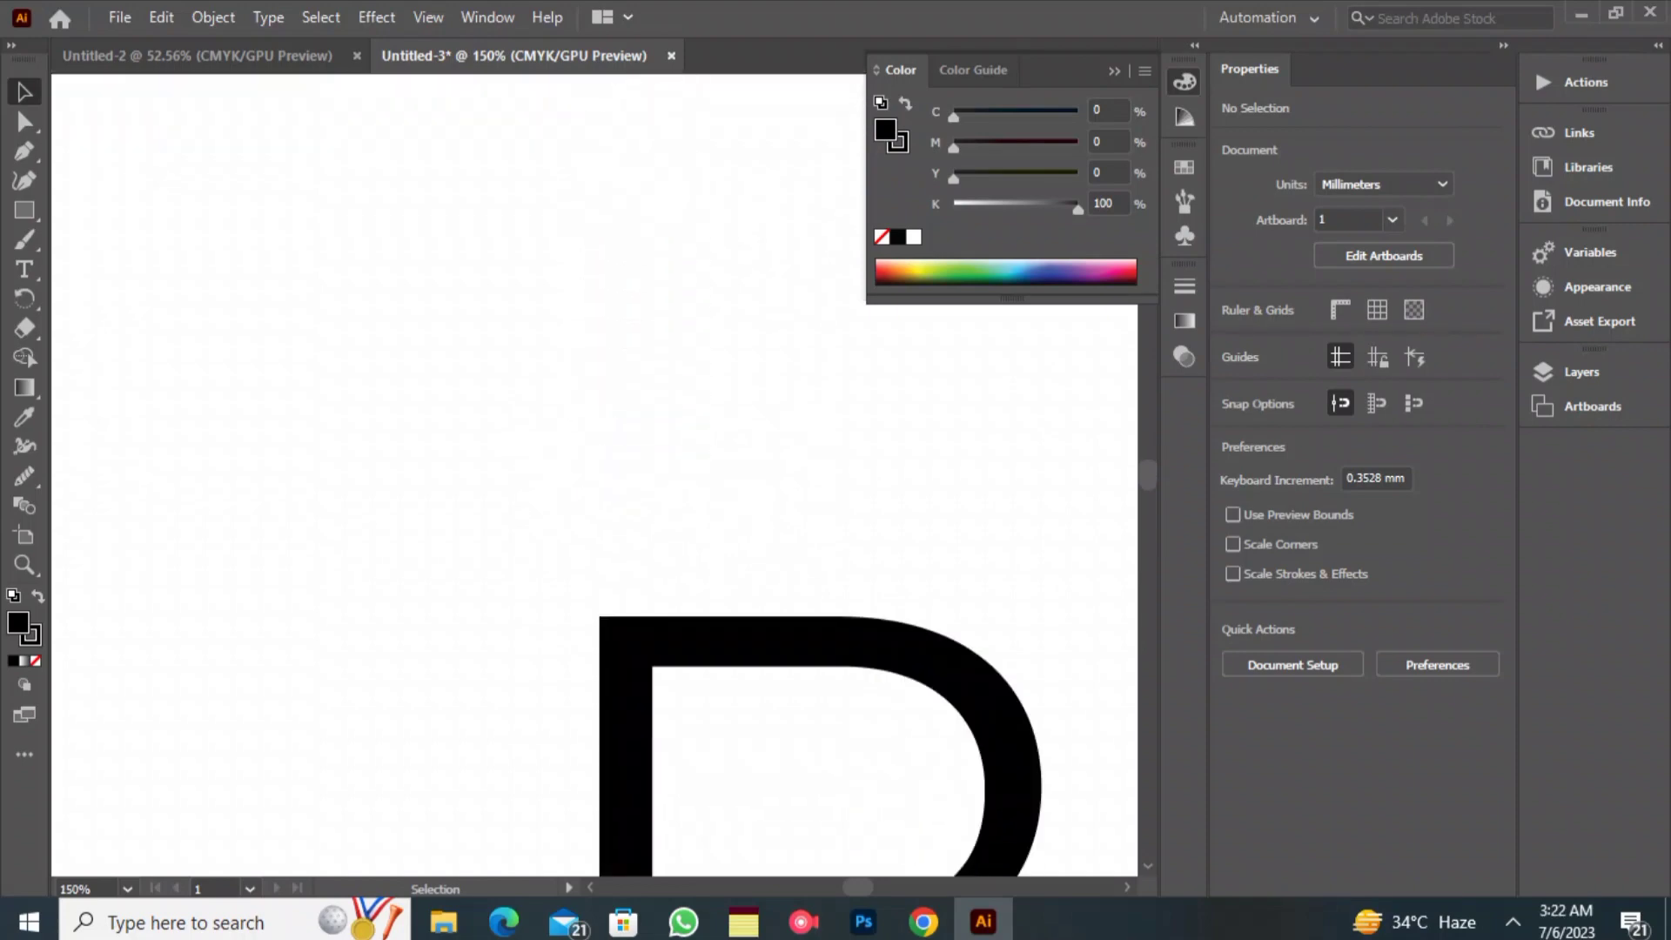
pyautogui.hotkey('ctrl', '-')
pyautogui.hotkey('ctrl', '-')
pyautogui.hotkey('ctrl', '-')
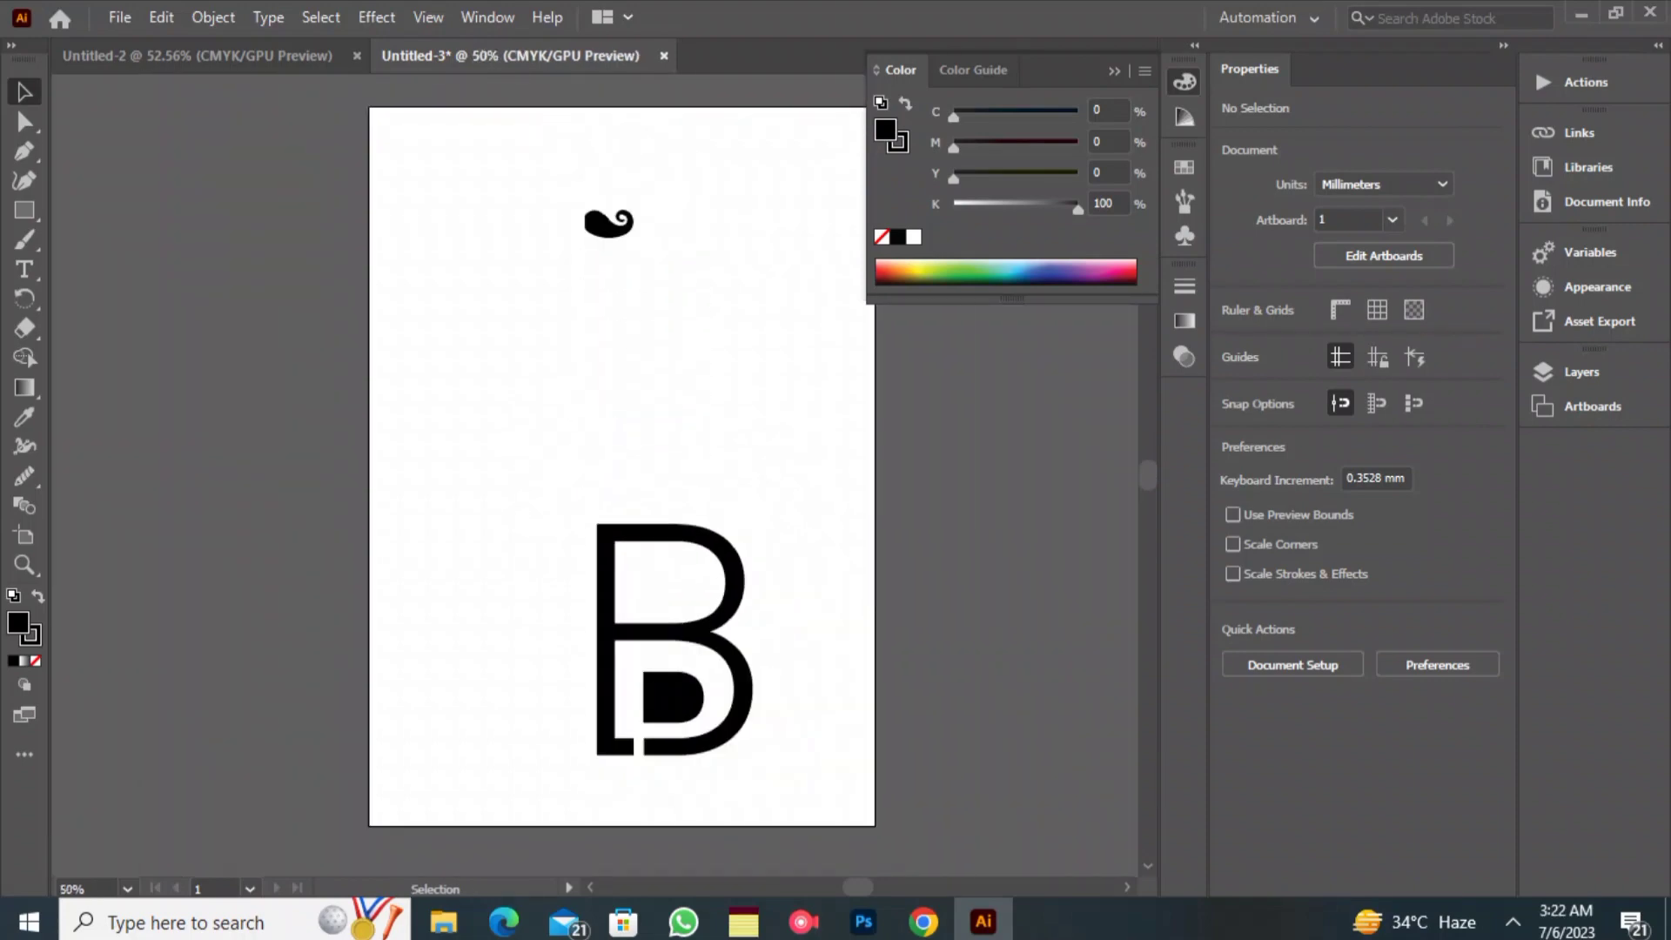
pyautogui.moveTo(499, 489); pyautogui.dragTo(841, 749)
pyautogui.moveTo(674, 696); pyautogui.dragTo(625, 505)
pyautogui.scroll(3, 625, 504)
pyautogui.click(740, 418)
# - Enlarge the moustache half to about 73 × 41 mm and place a copy of it beside the B's lower right curve
pyautogui.click(602, 343)
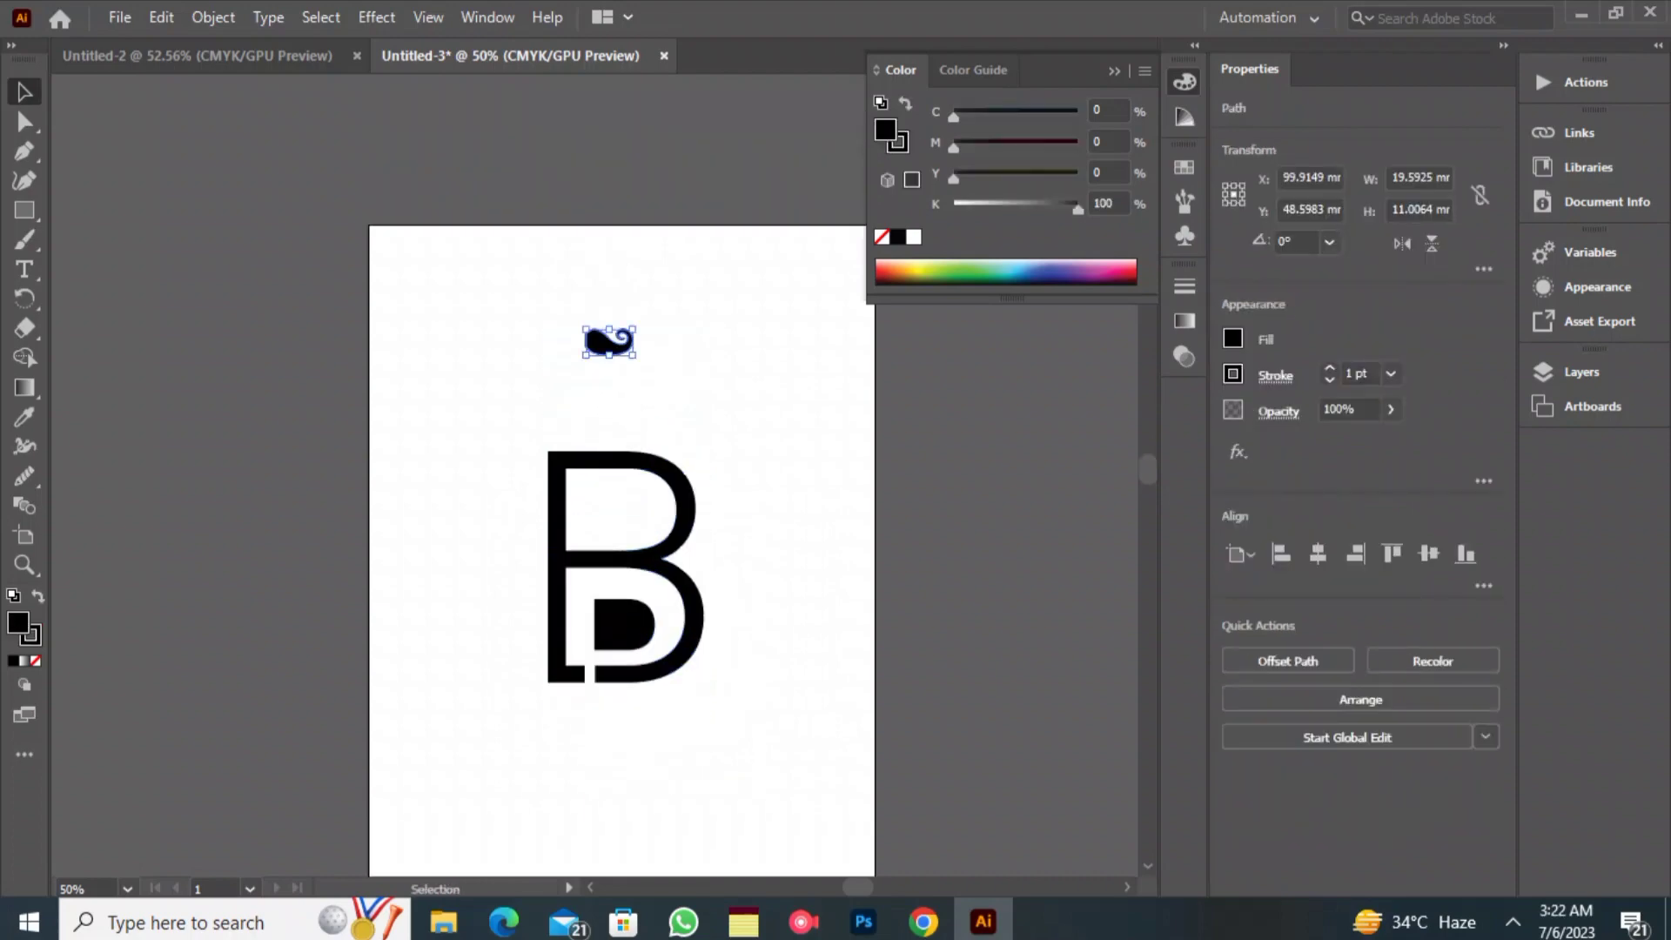
pyautogui.moveTo(634, 356); pyautogui.dragTo(763, 428)
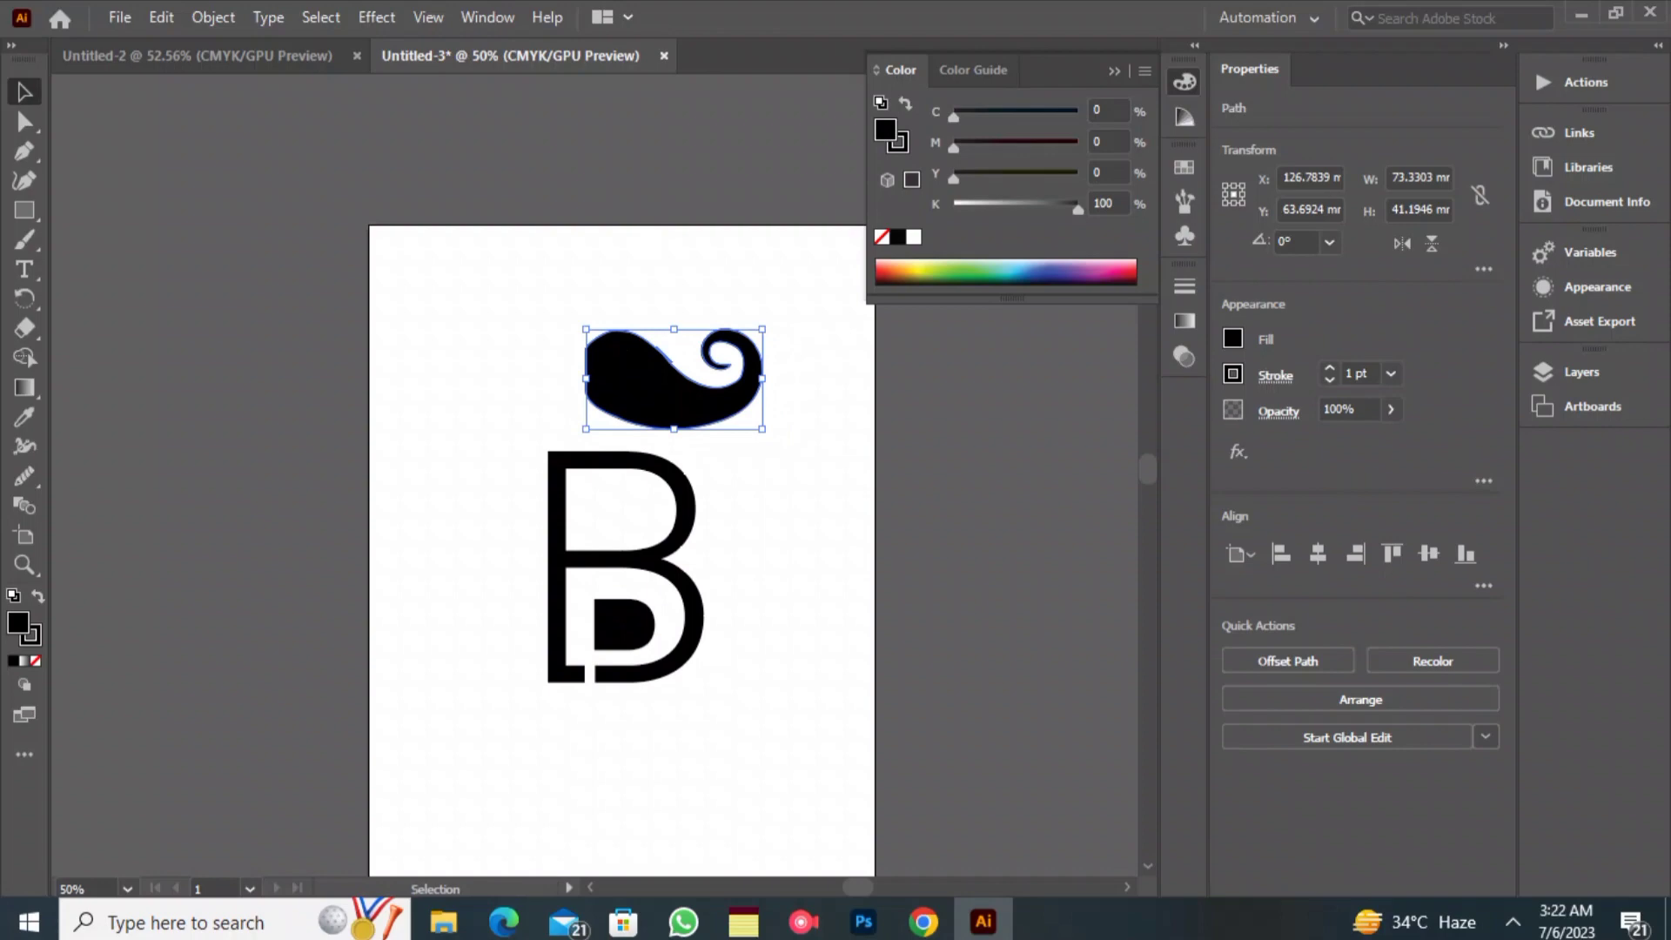
pyautogui.click(805, 461)
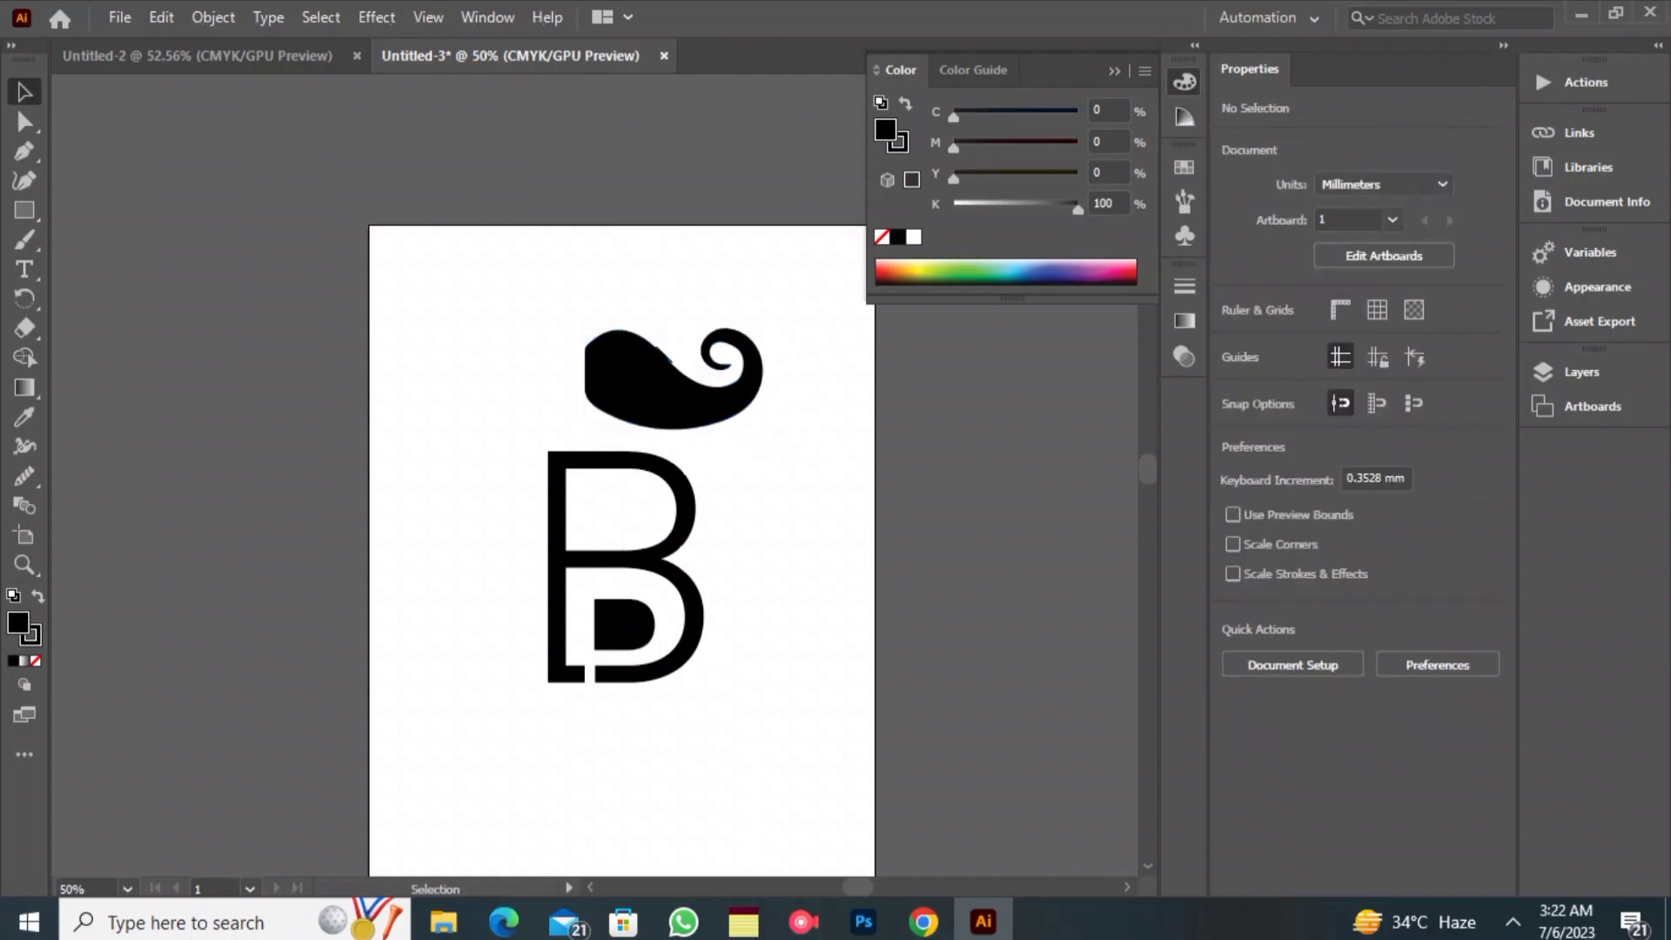
pyautogui.moveTo(661, 383); pyautogui.dragTo(773, 635)
# - Scale the BP monogram down slightly and shift it up and left, between the two sides of the moustache layout
pyautogui.moveTo(410, 490); pyautogui.dragTo(607, 656)
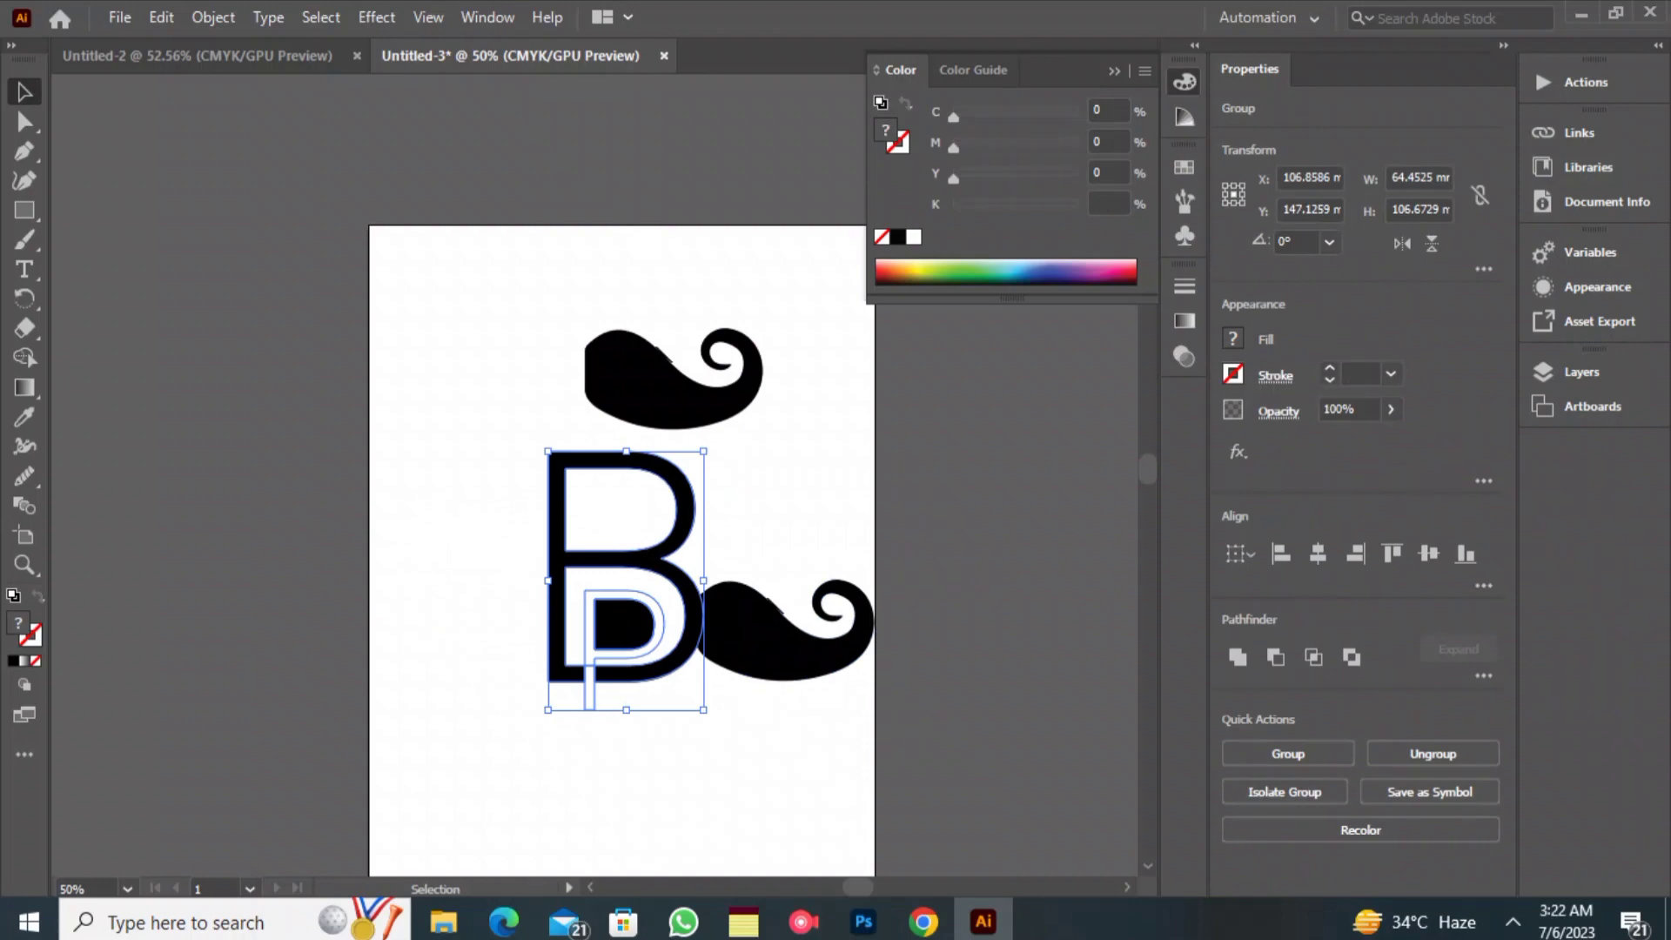
pyautogui.moveTo(548, 452); pyautogui.dragTo(575, 496)
pyautogui.moveTo(638, 639); pyautogui.dragTo(602, 606)
# - Scale the copied moustache half down to about 66 × 37 mm and set it against the B's lower right curve
pyautogui.click(763, 636)
pyautogui.moveTo(697, 580); pyautogui.dragTo(715, 590)
pyautogui.moveTo(777, 639); pyautogui.dragTo(723, 616)
pyautogui.click(755, 733)
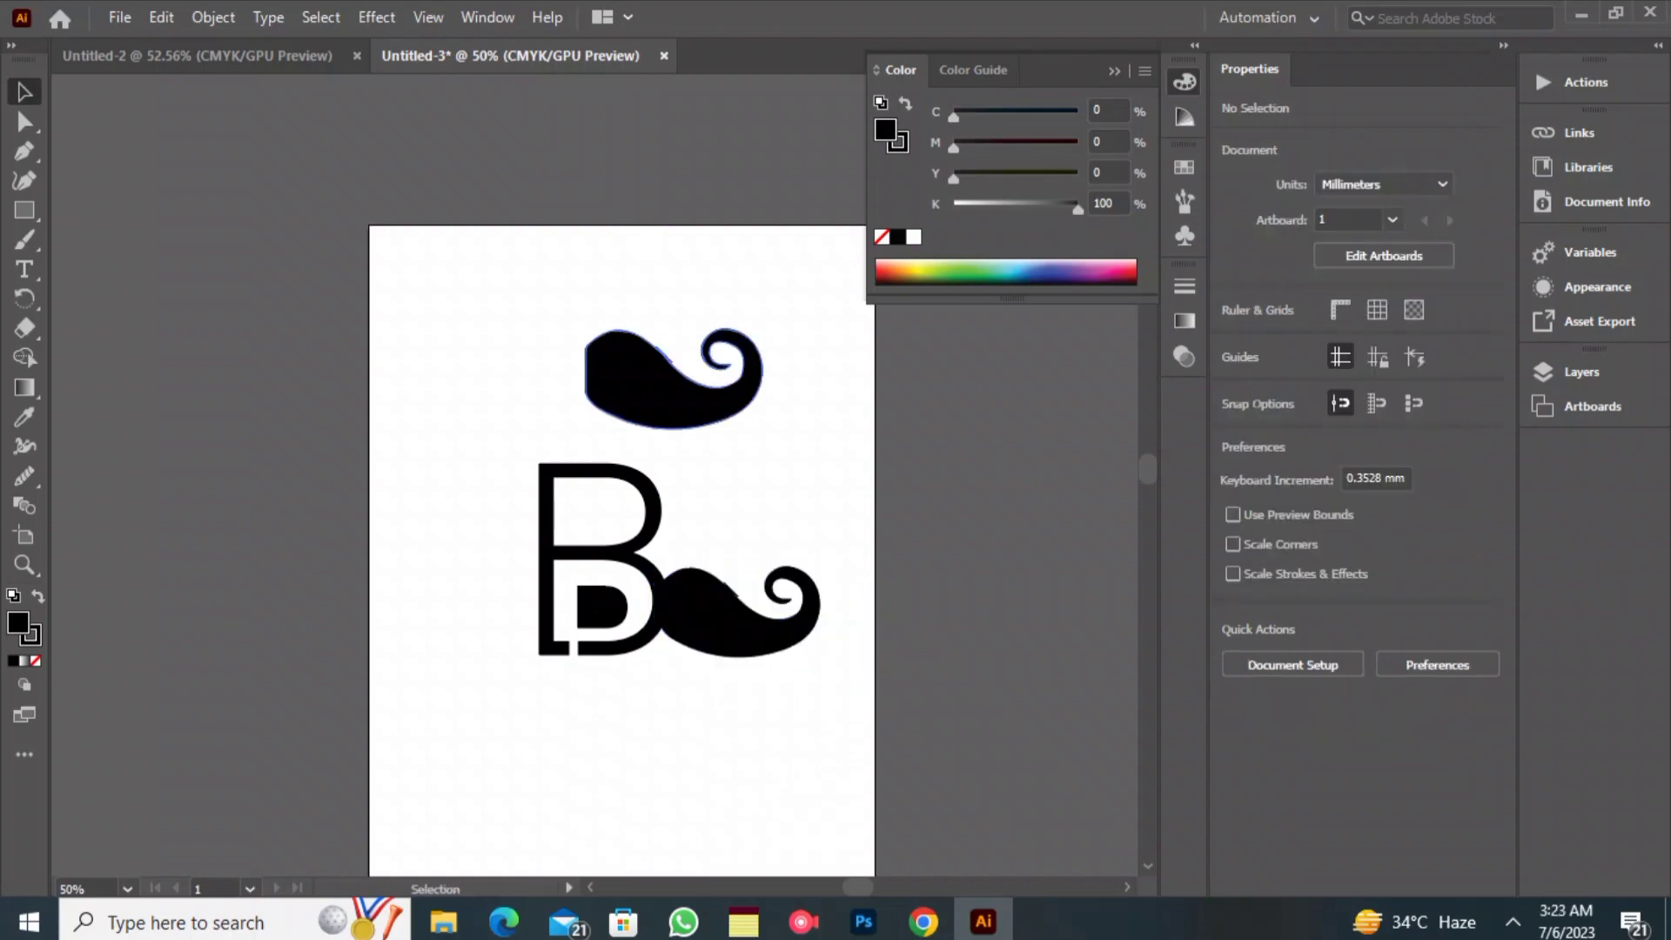
# - Try reflecting the upper moustache half about the vertical axis and fitting it at reduced size against the B's left side
pyautogui.rightClick(622, 375)
pyautogui.moveTo(691, 771)
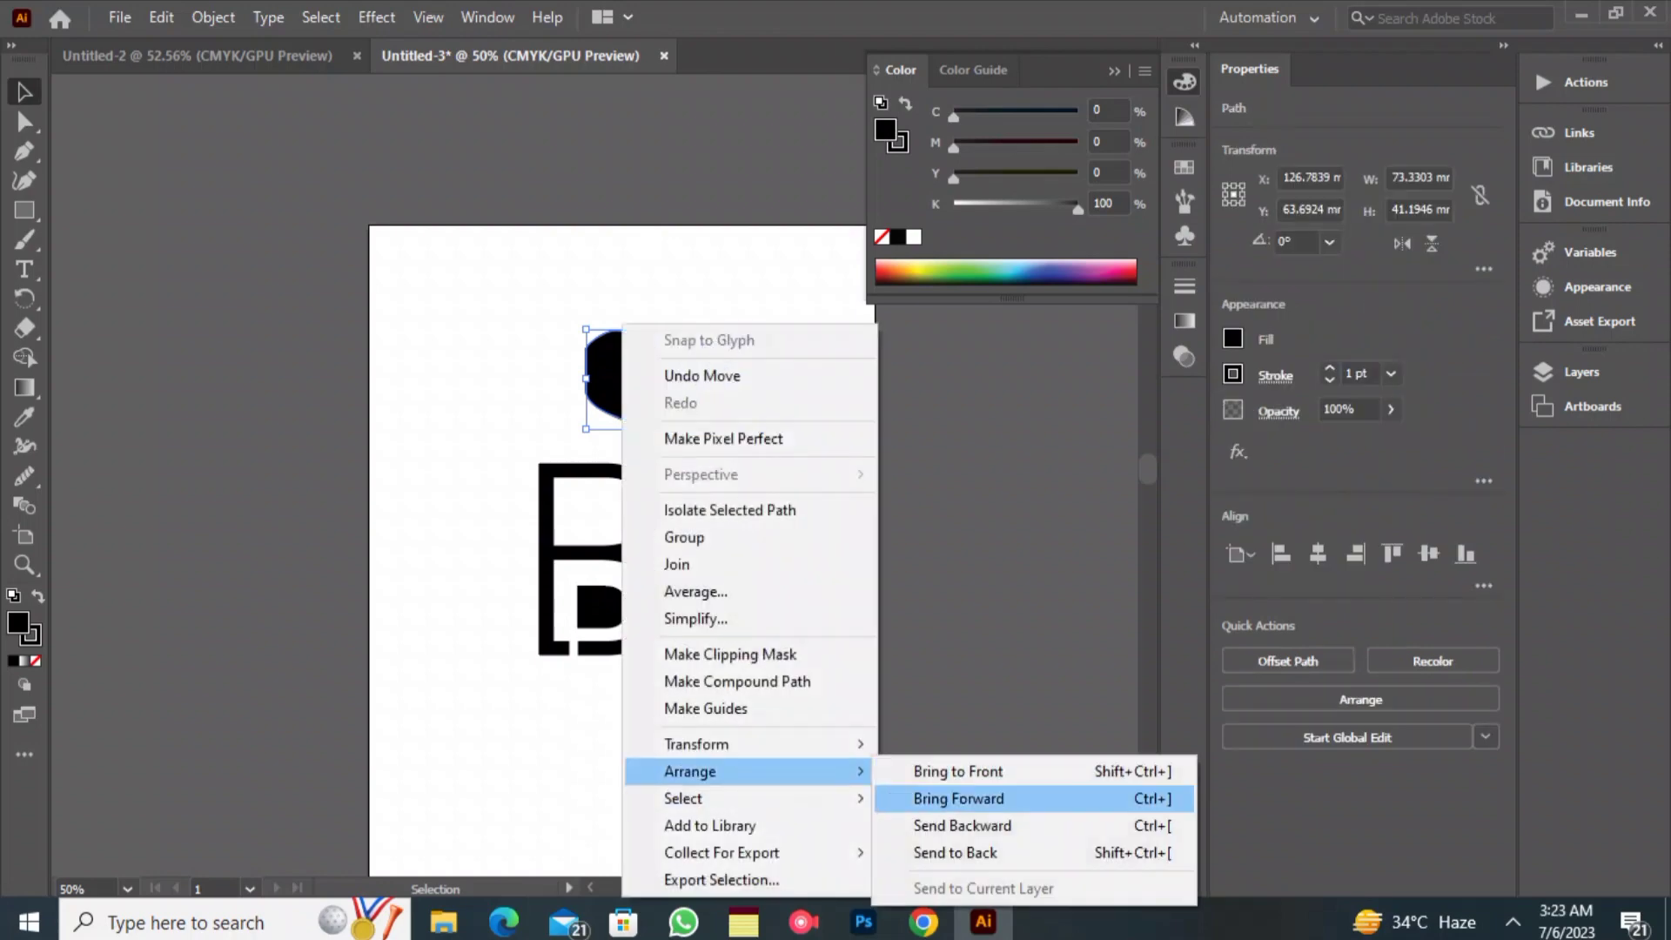
pyautogui.click(941, 618)
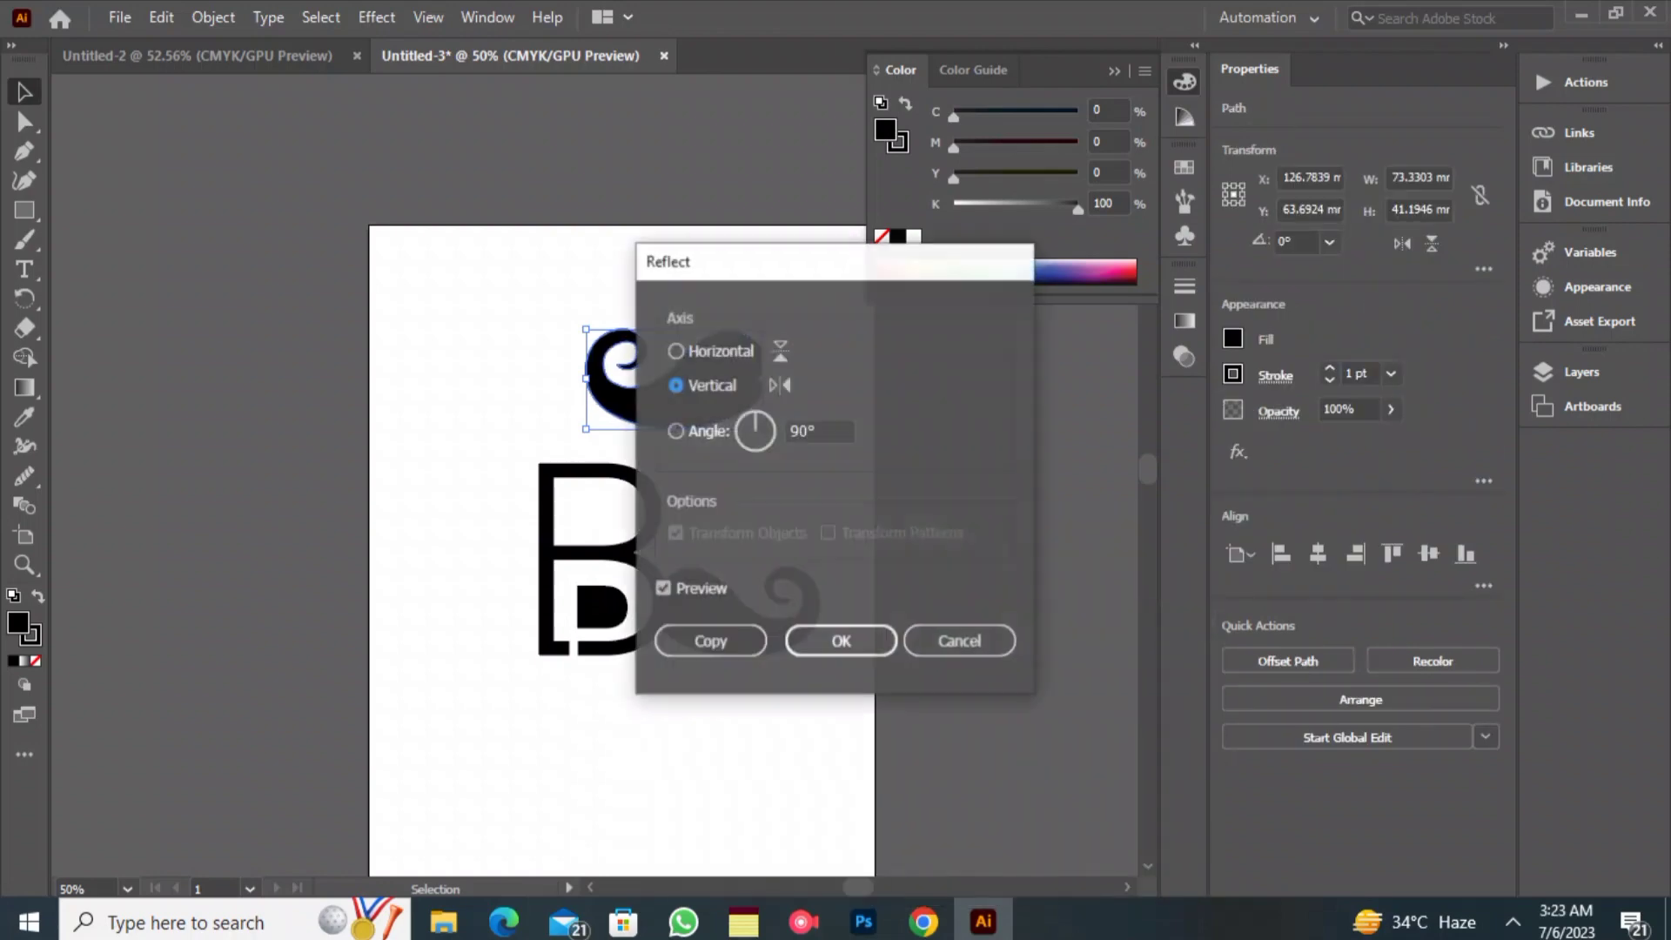
pyautogui.click(658, 586)
pyautogui.click(840, 640)
pyautogui.moveTo(647, 402); pyautogui.dragTo(457, 598)
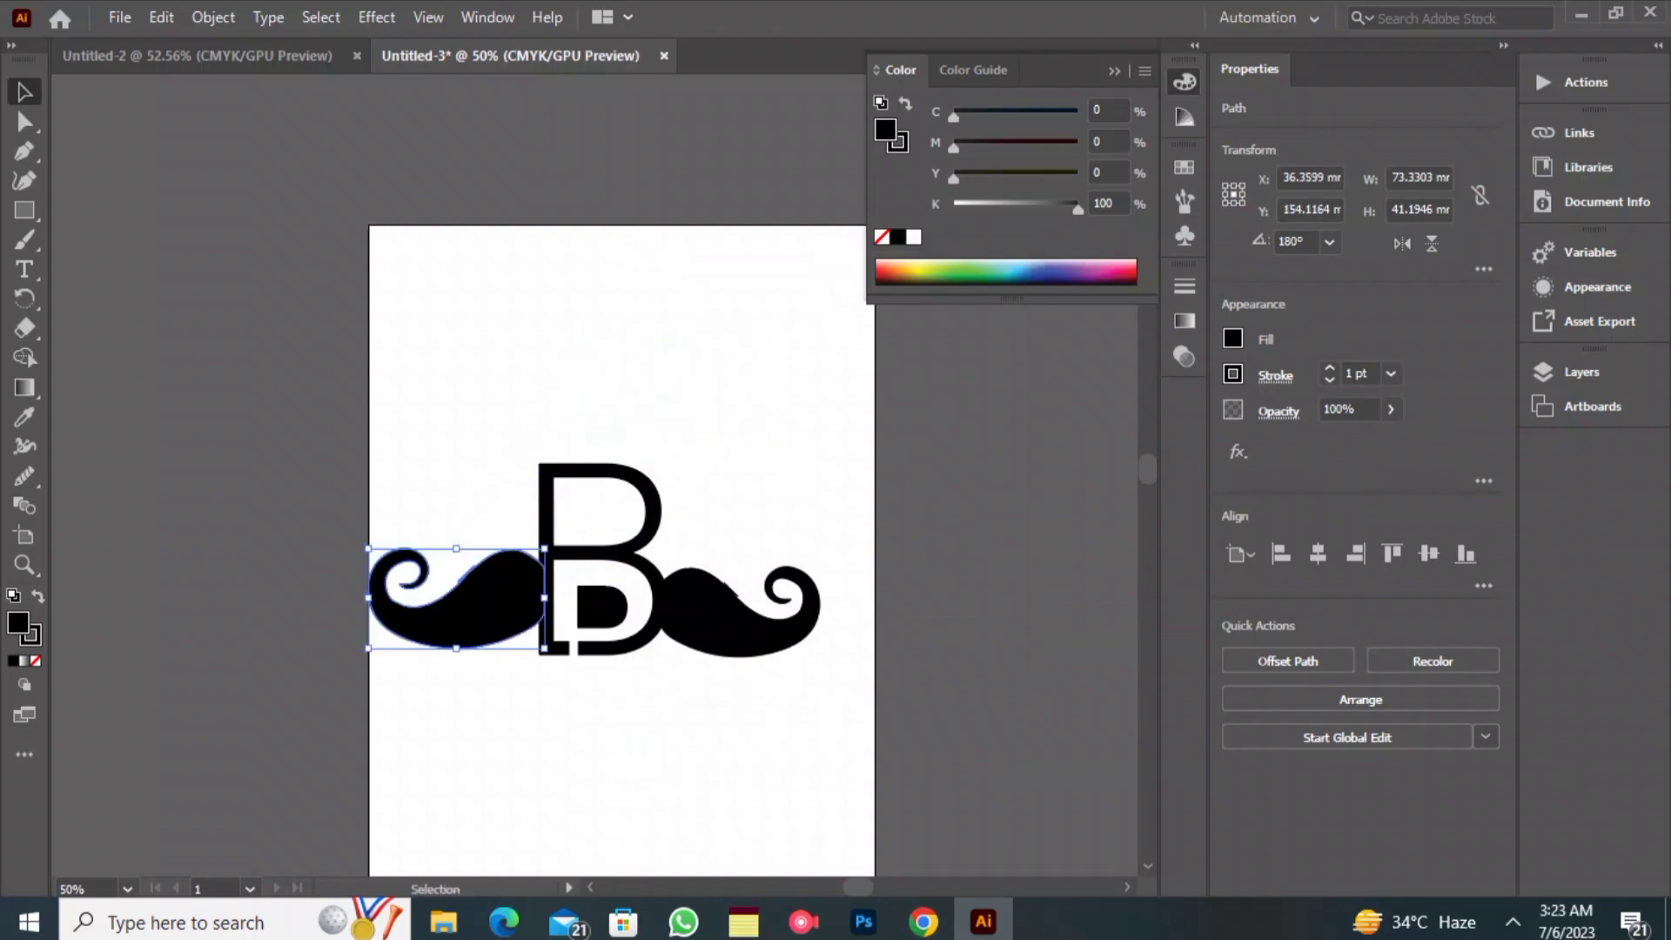
pyautogui.moveTo(370, 549); pyautogui.dragTo(387, 559)
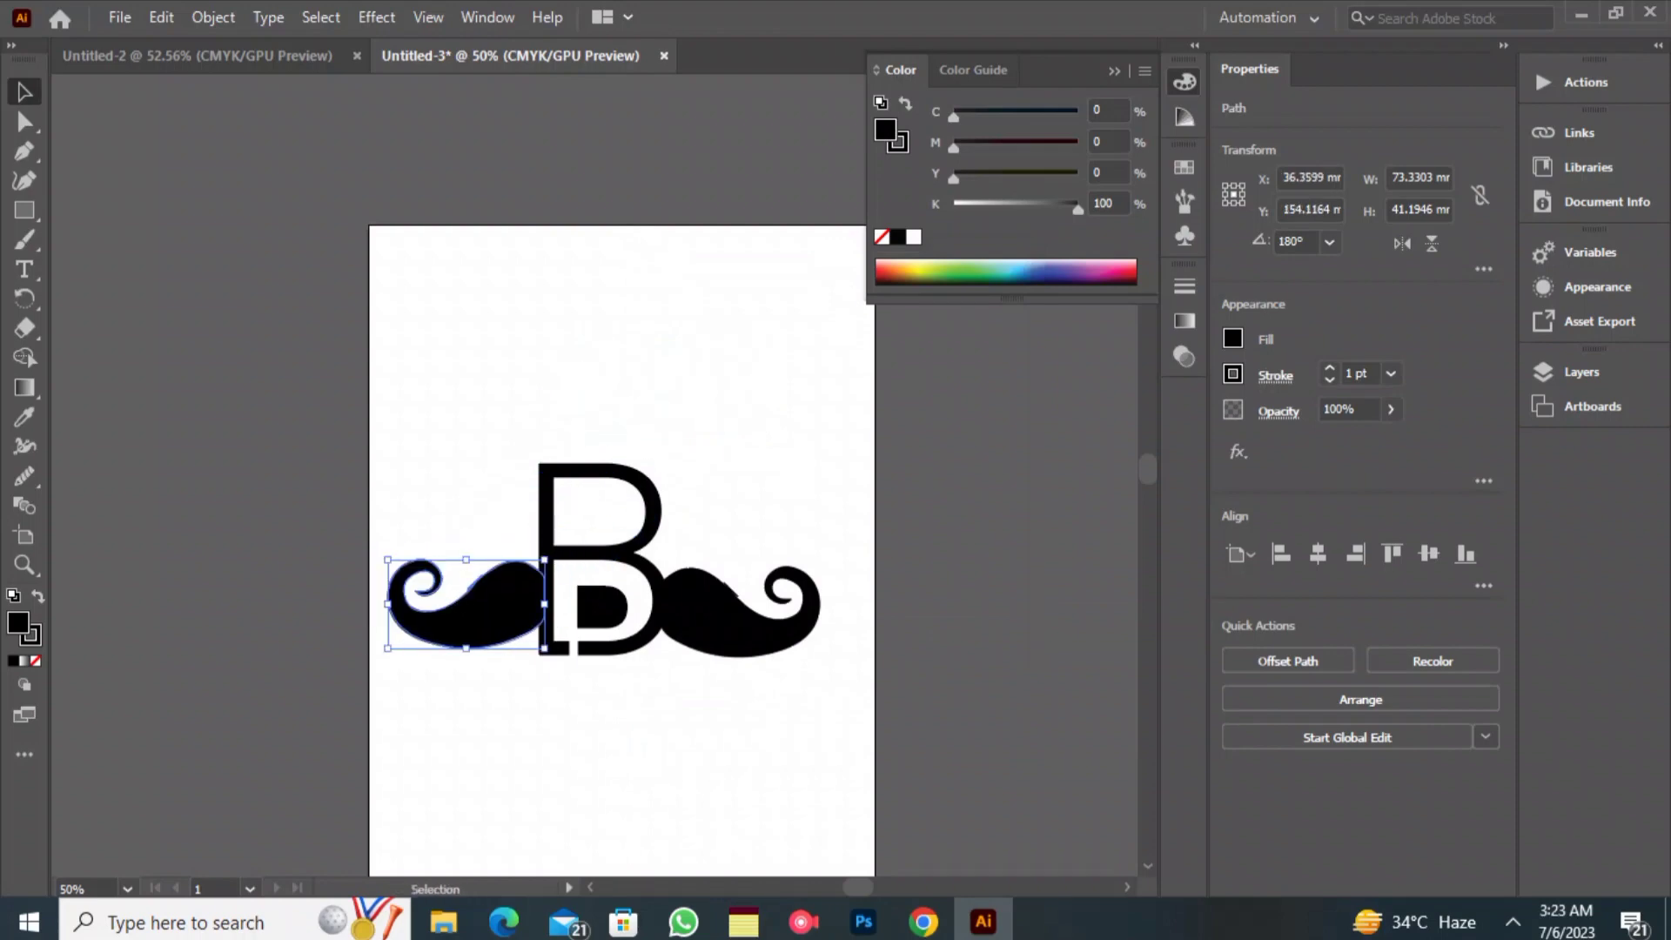
# - Delete the left moustache half, reflect the remaining one about the vertical axis and move it against the B's left stem
pyautogui.press('Delete')
pyautogui.rightClick(730, 626)
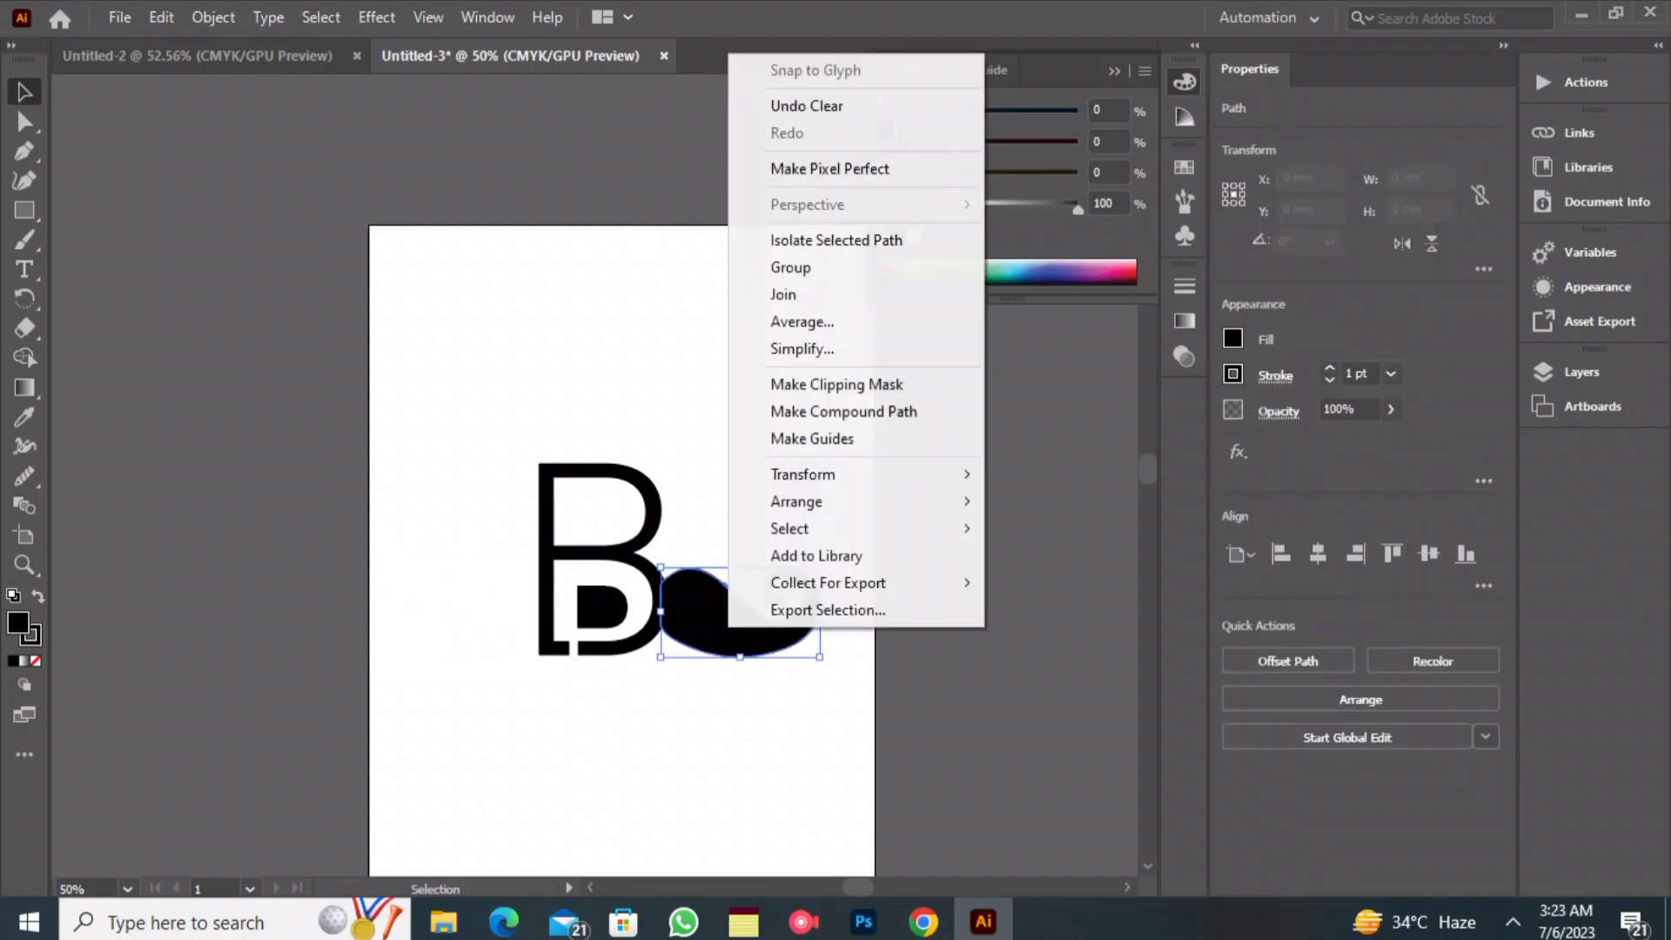
pyautogui.moveTo(835, 502)
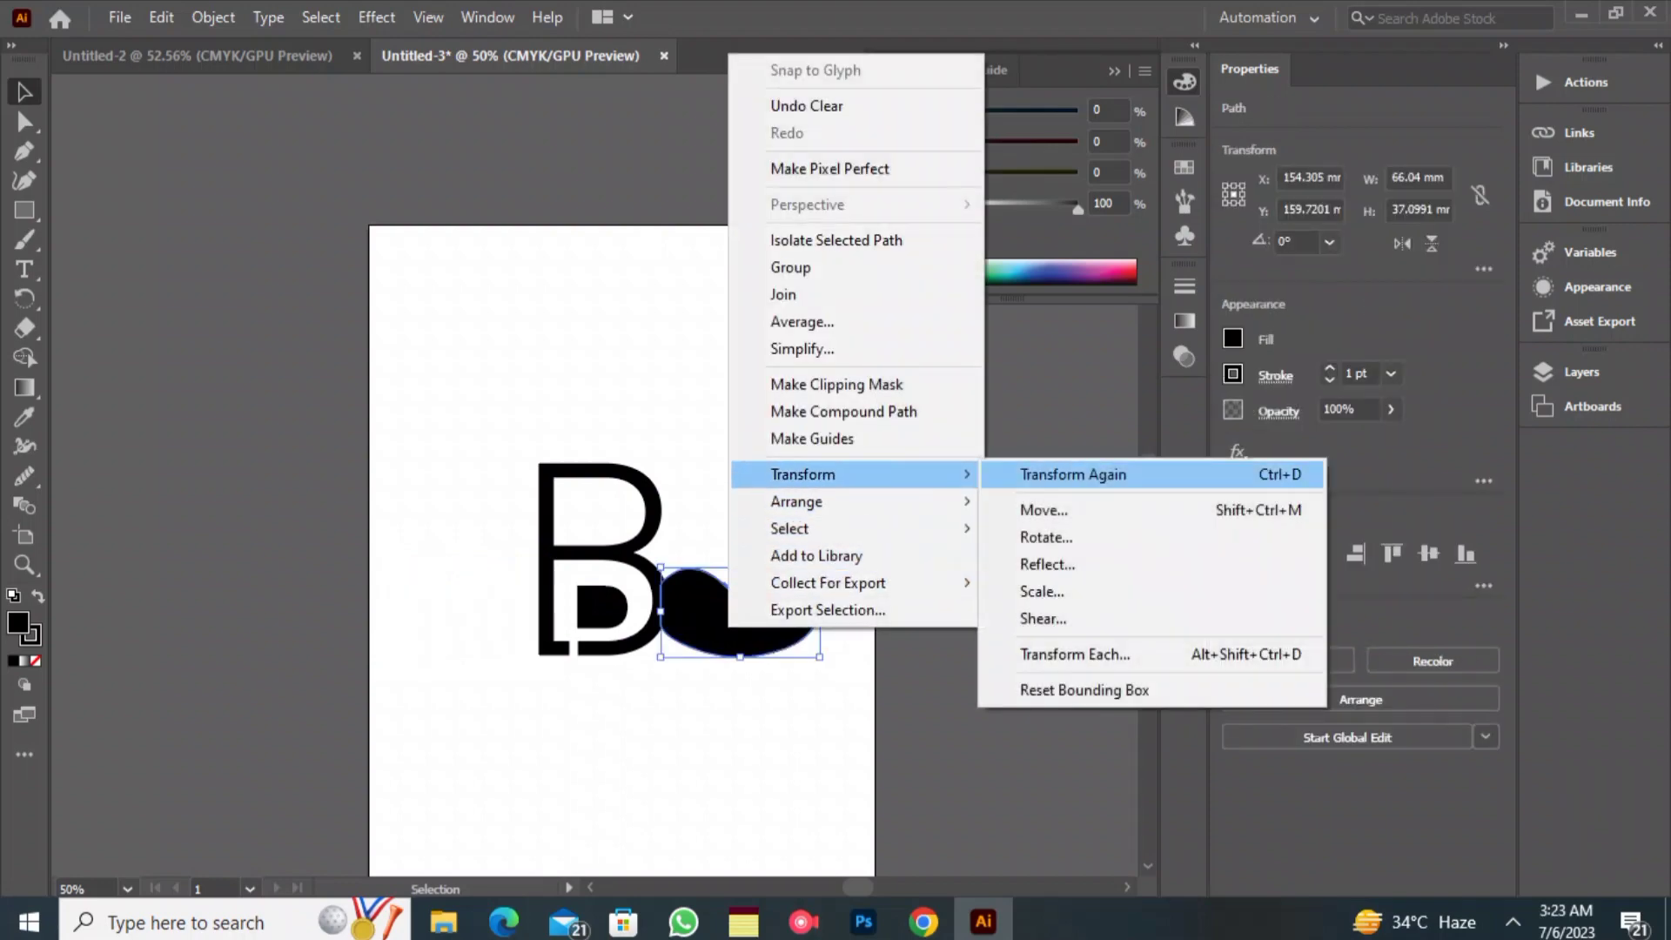
pyautogui.click(1047, 564)
pyautogui.click(842, 642)
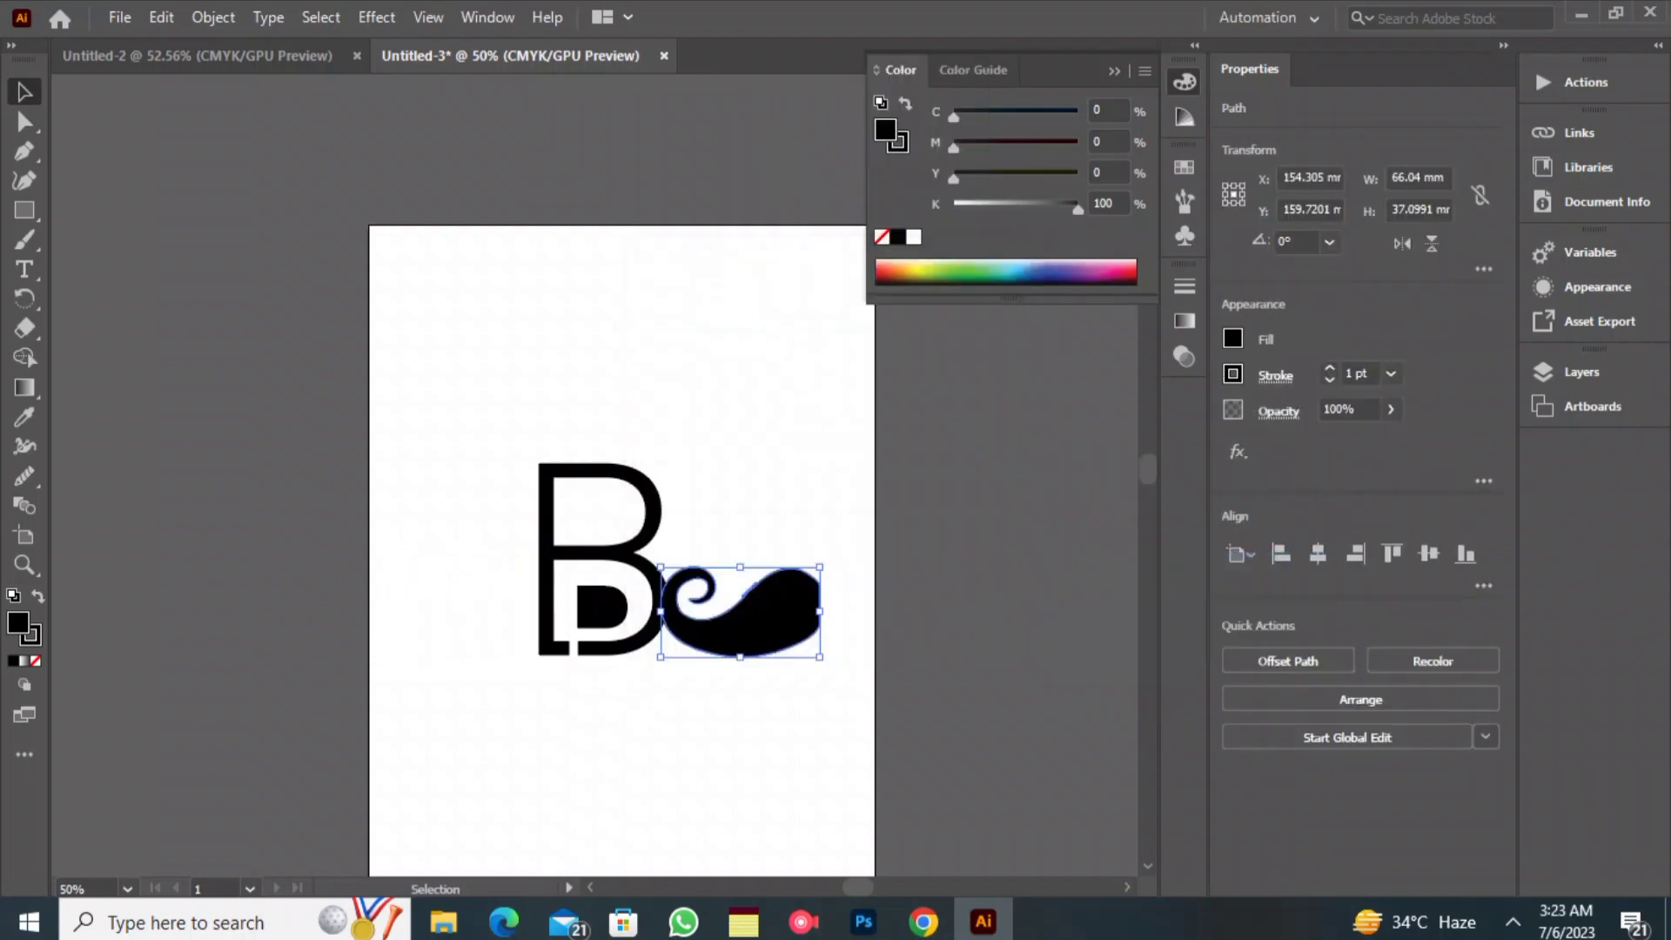
pyautogui.moveTo(773, 619); pyautogui.dragTo(498, 643)
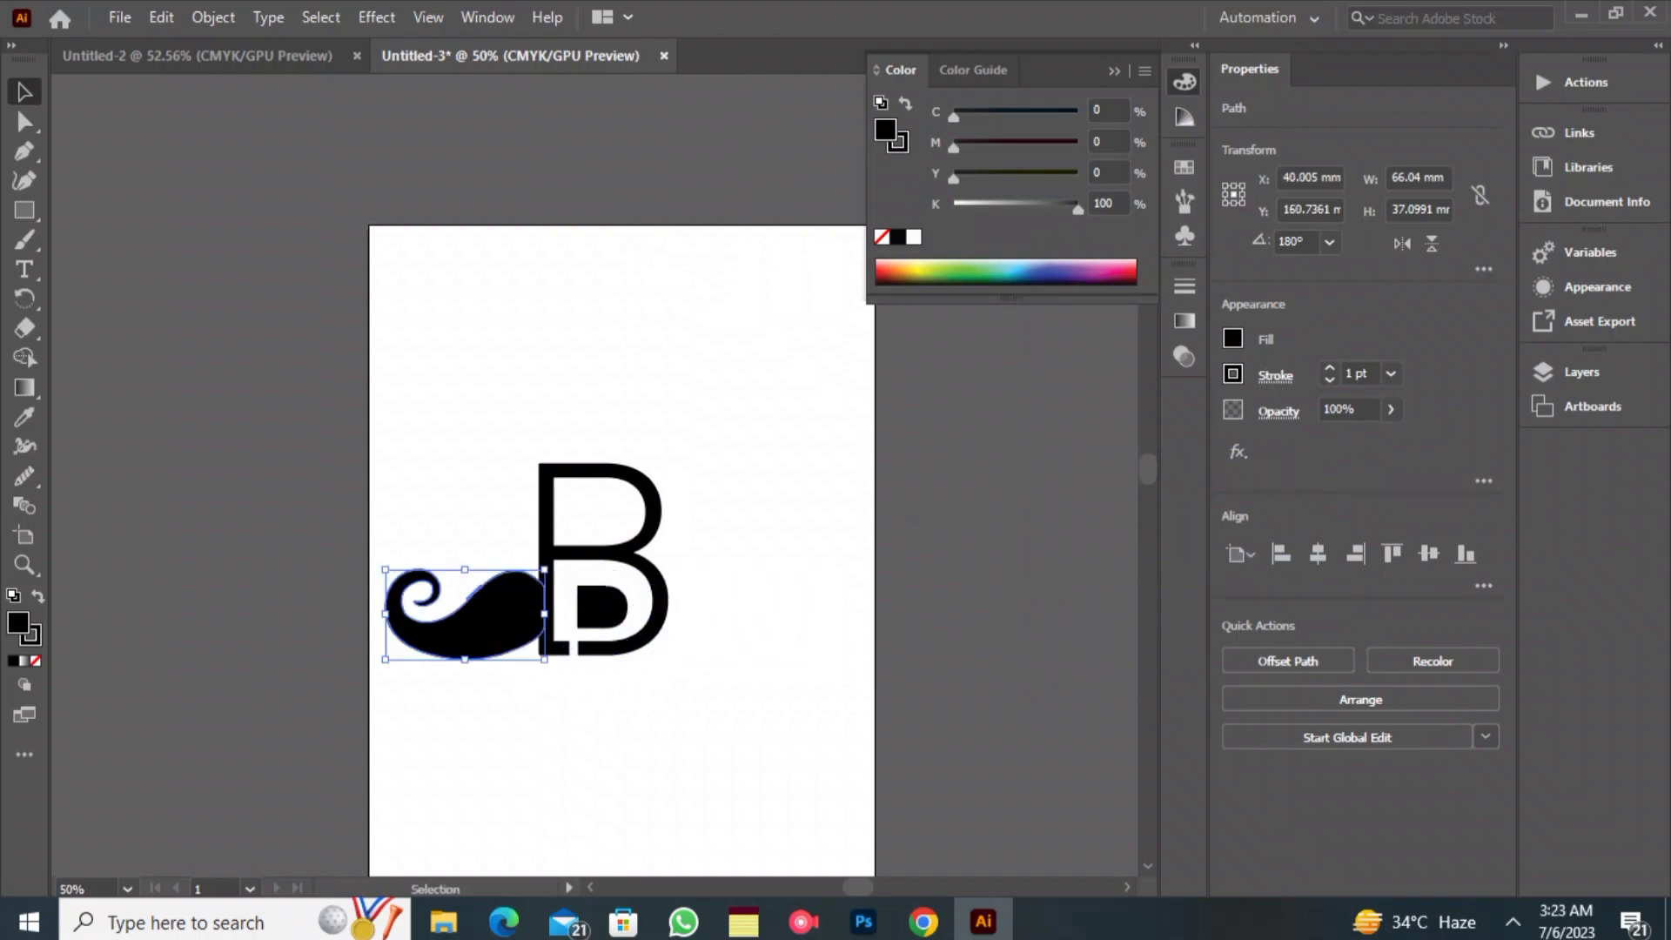
# - Make a vertically reflected copy of the left moustache half and place it against the B's lower right curve
pyautogui.rightClick(512, 623)
pyautogui.moveTo(610, 468)
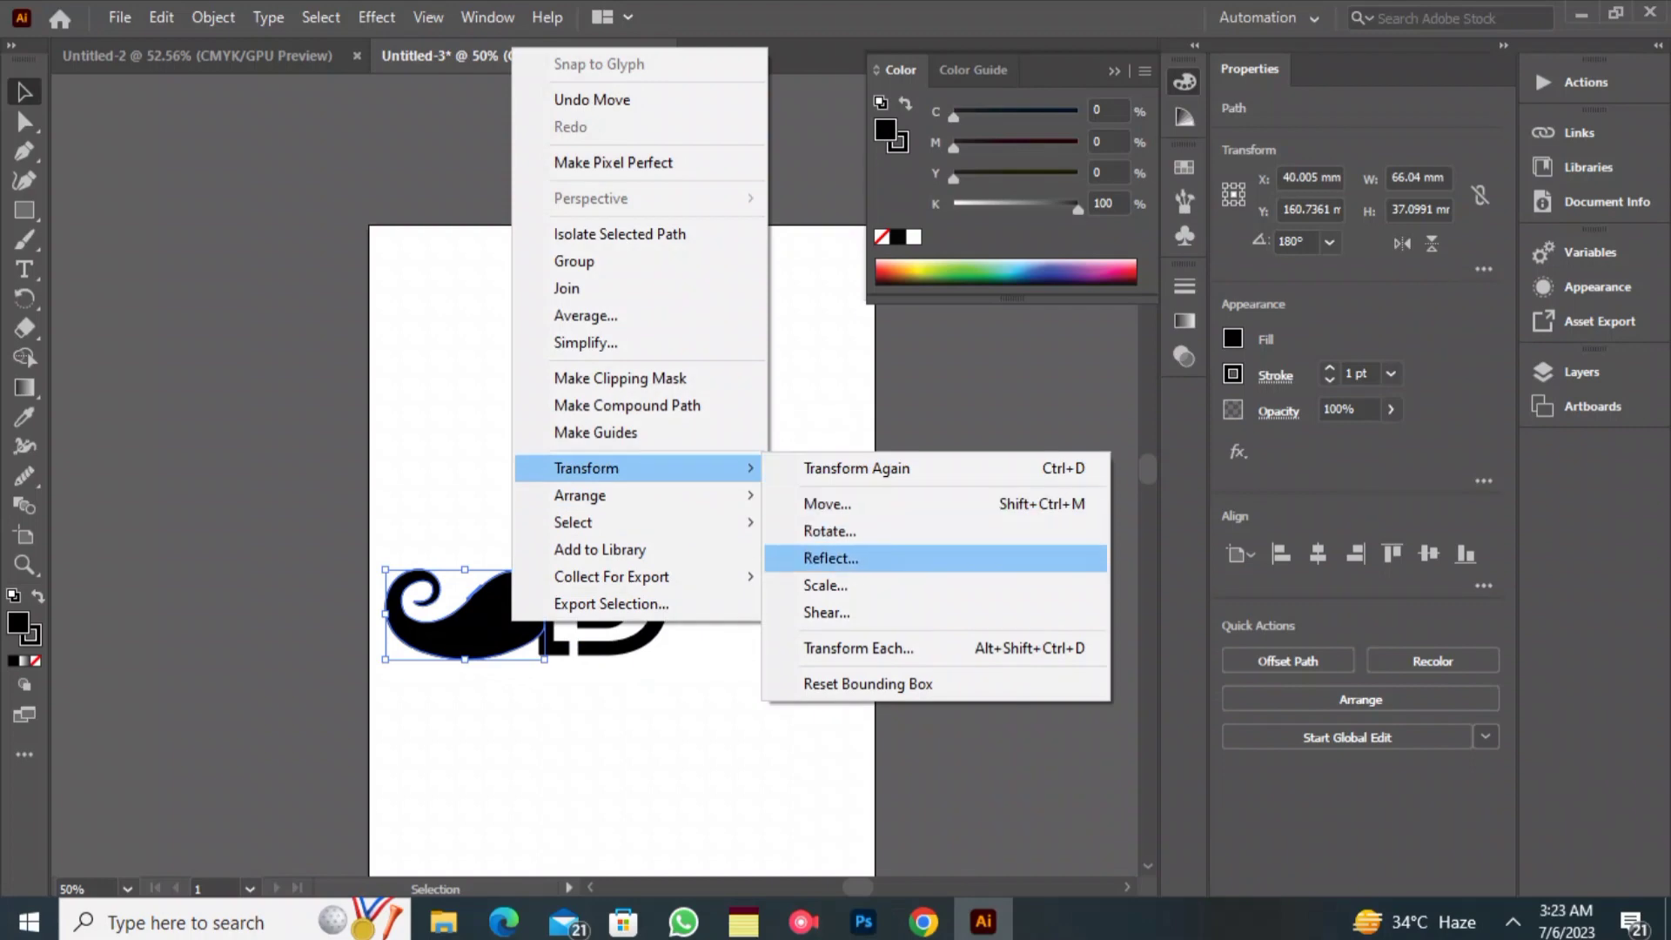
pyautogui.click(832, 559)
pyautogui.click(710, 641)
pyautogui.moveTo(505, 637); pyautogui.dragTo(783, 634)
pyautogui.hotkey('ctrl', 'shift', 'a')
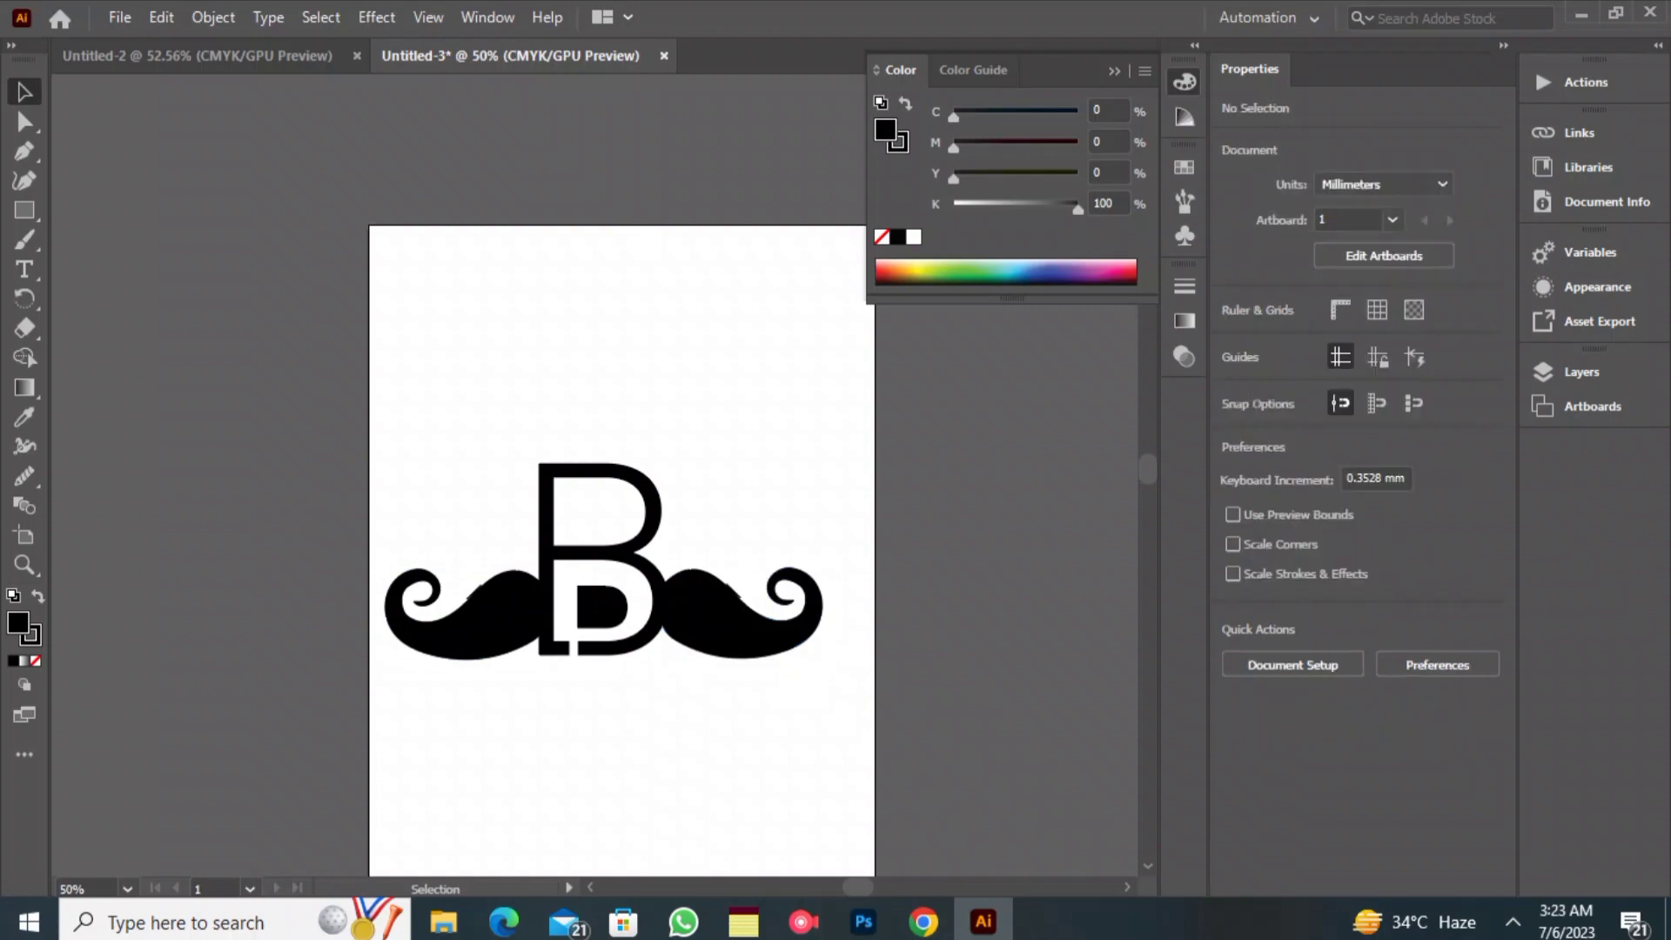
# - Scale the complete moustache monogram down to about 140 × 68 mm and move it to the artboard's horizontal centre
pyautogui.hotkey('ctrl', 'a')
pyautogui.scroll(-3, 609, 470)
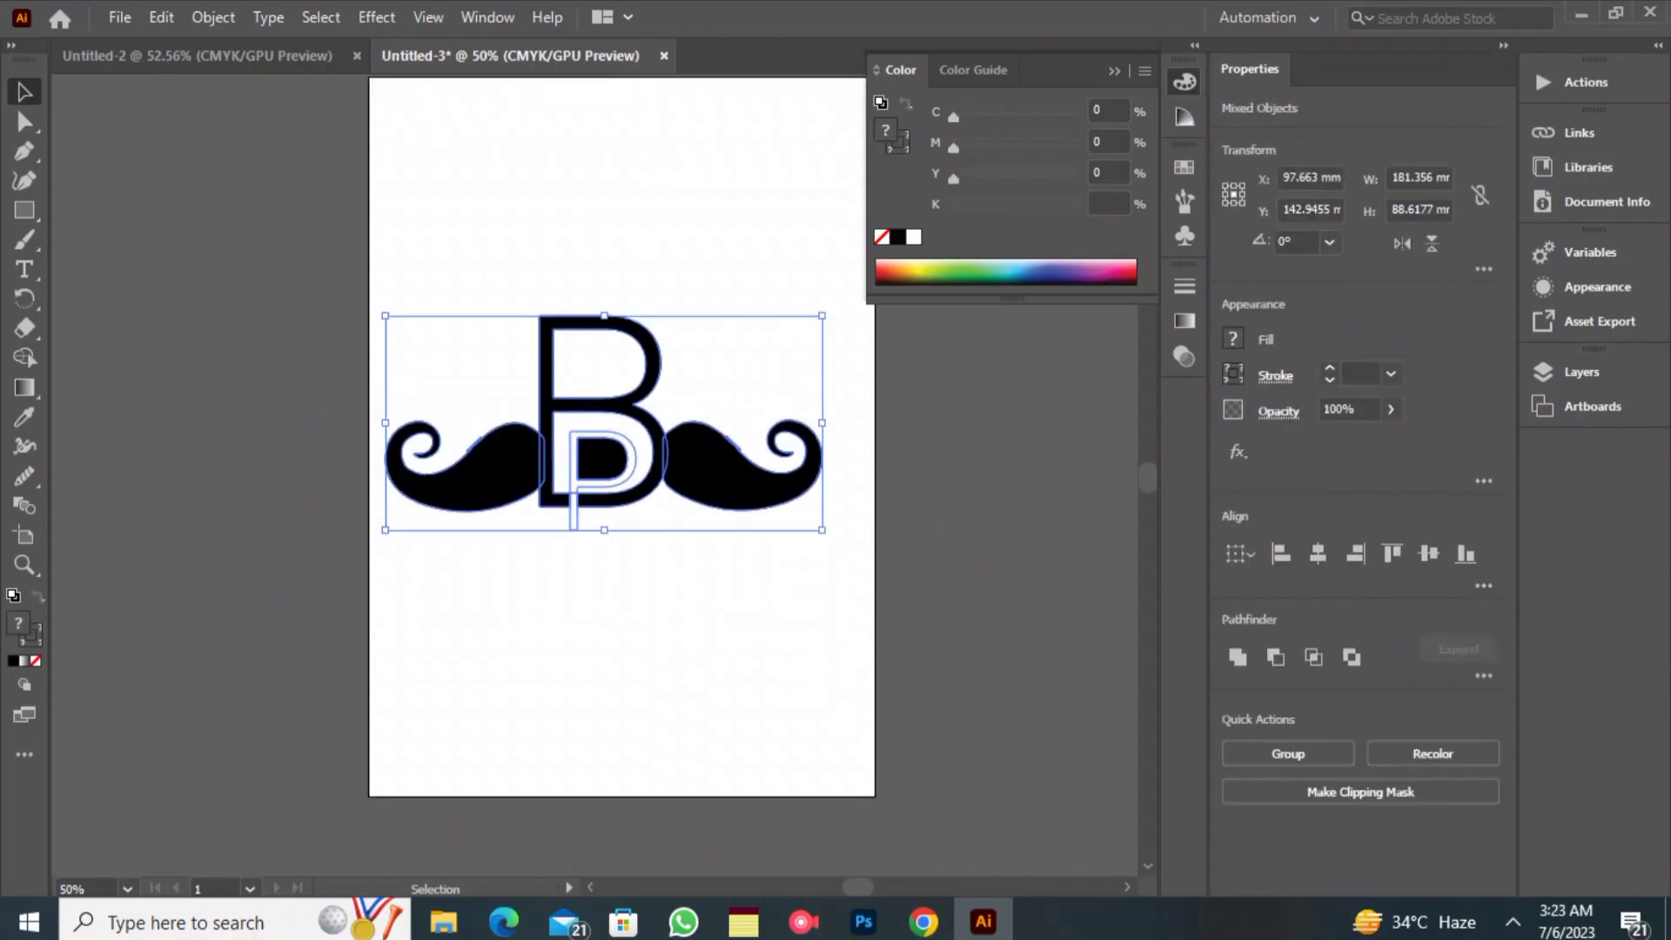
pyautogui.moveTo(386, 315); pyautogui.dragTo(485, 364)
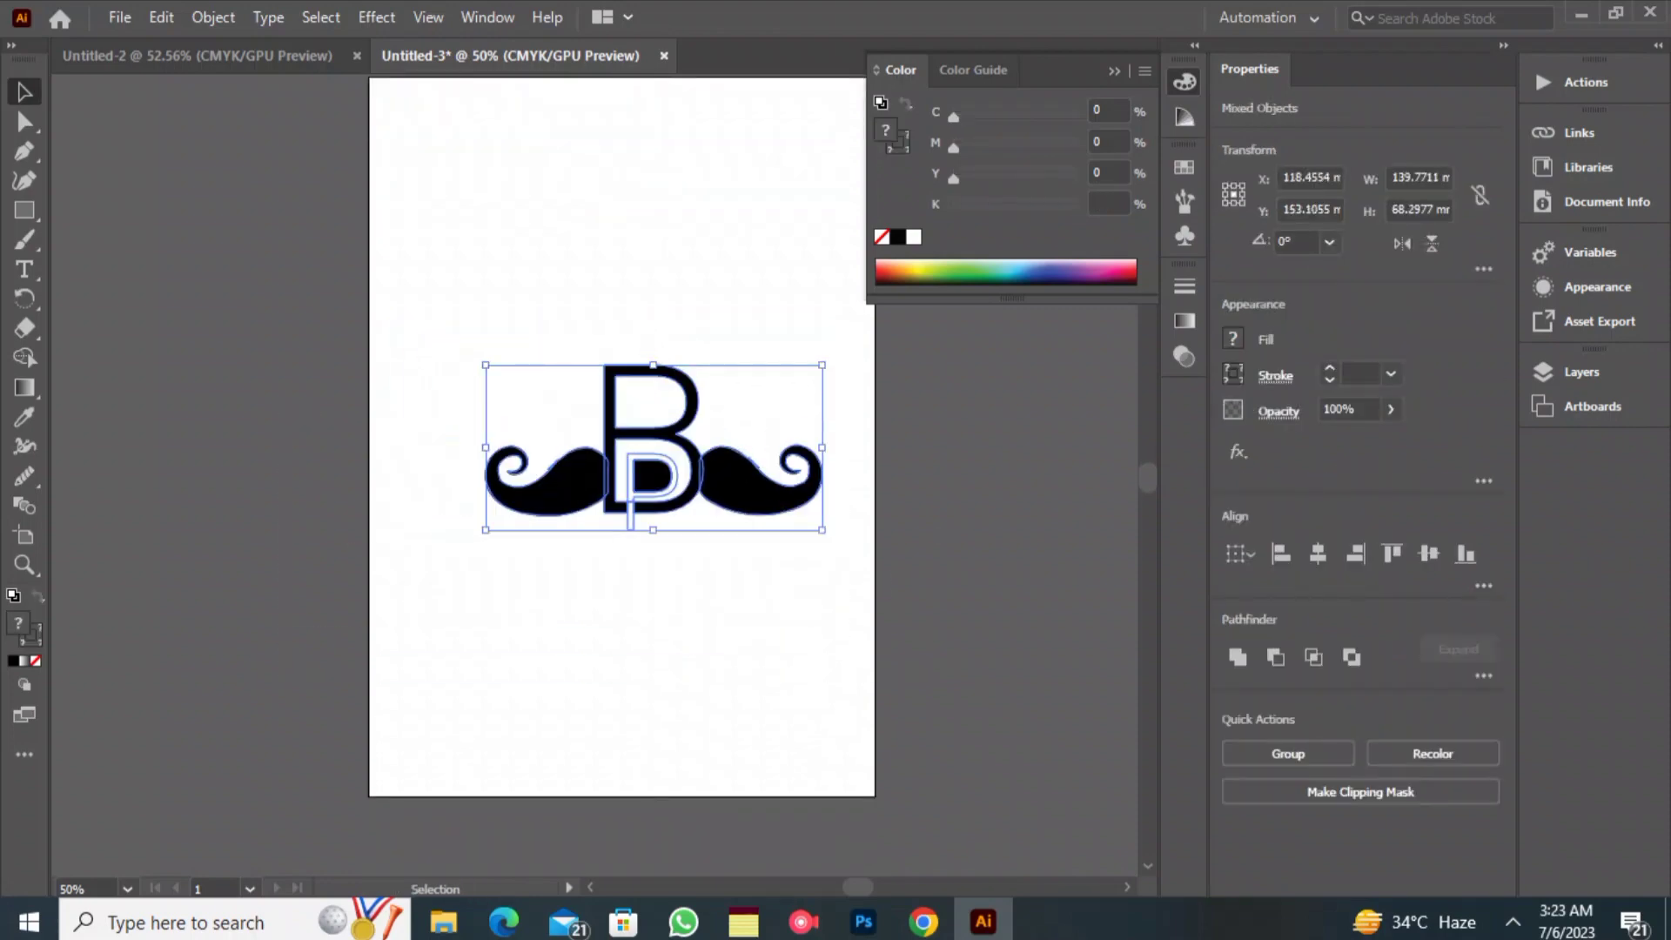
pyautogui.moveTo(566, 484); pyautogui.dragTo(535, 422)
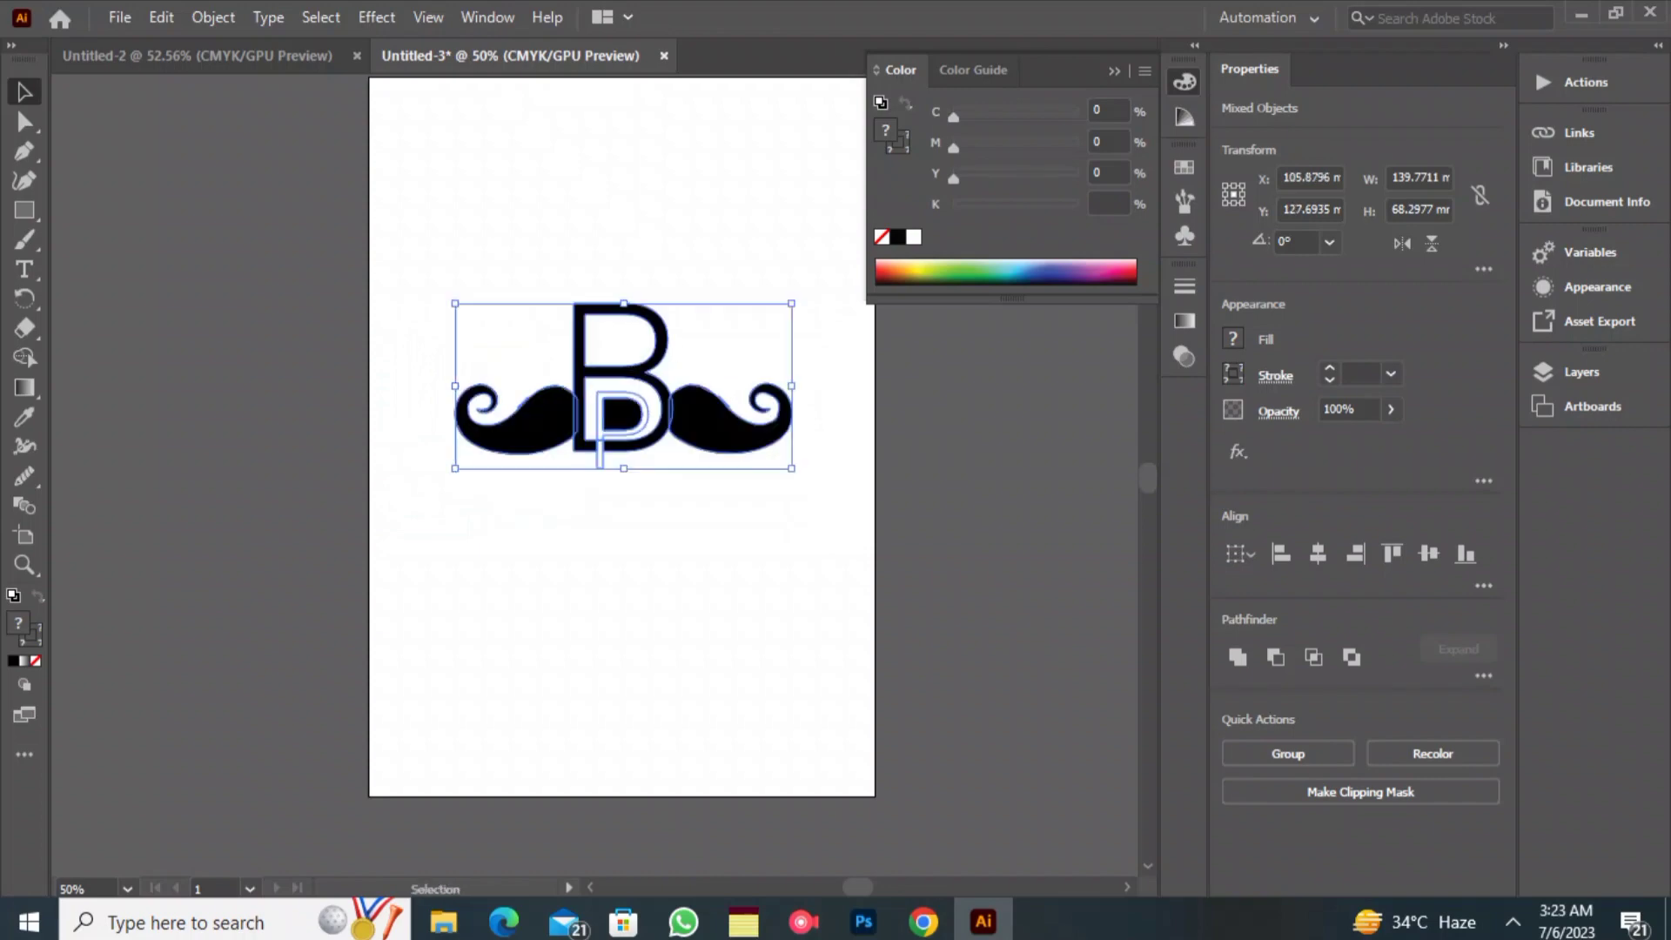
pyautogui.hotkey('ctrl', 'shift', 'a')
pyautogui.scroll(5, 623, 470)
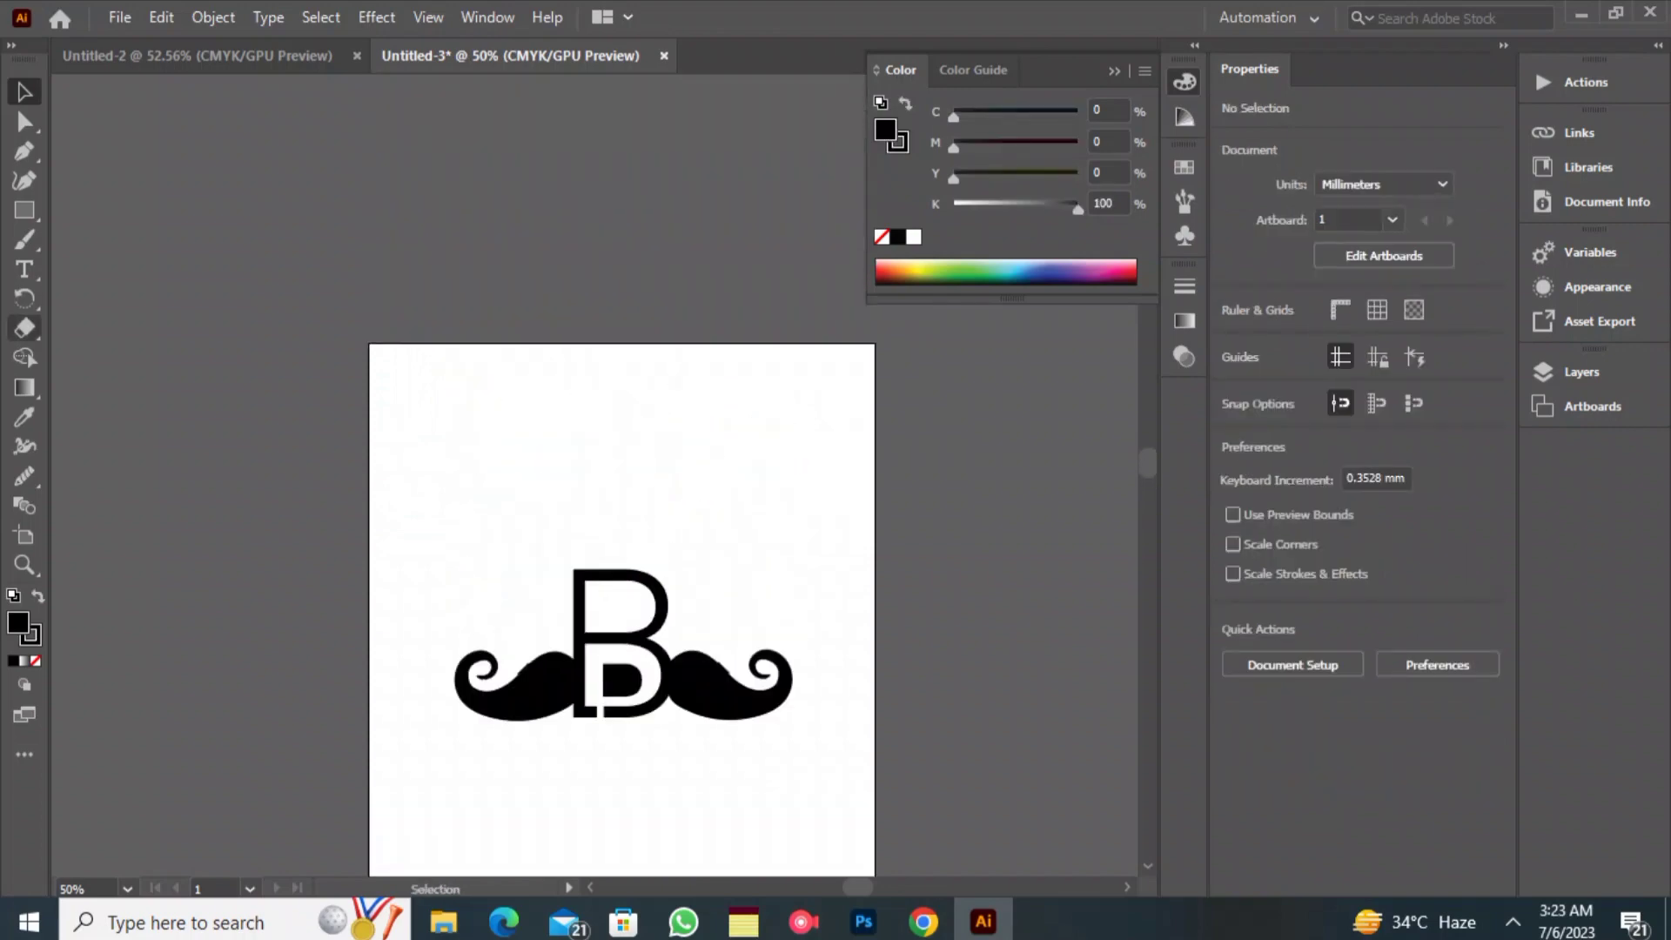
pyautogui.press('t')
pyautogui.click(414, 426)
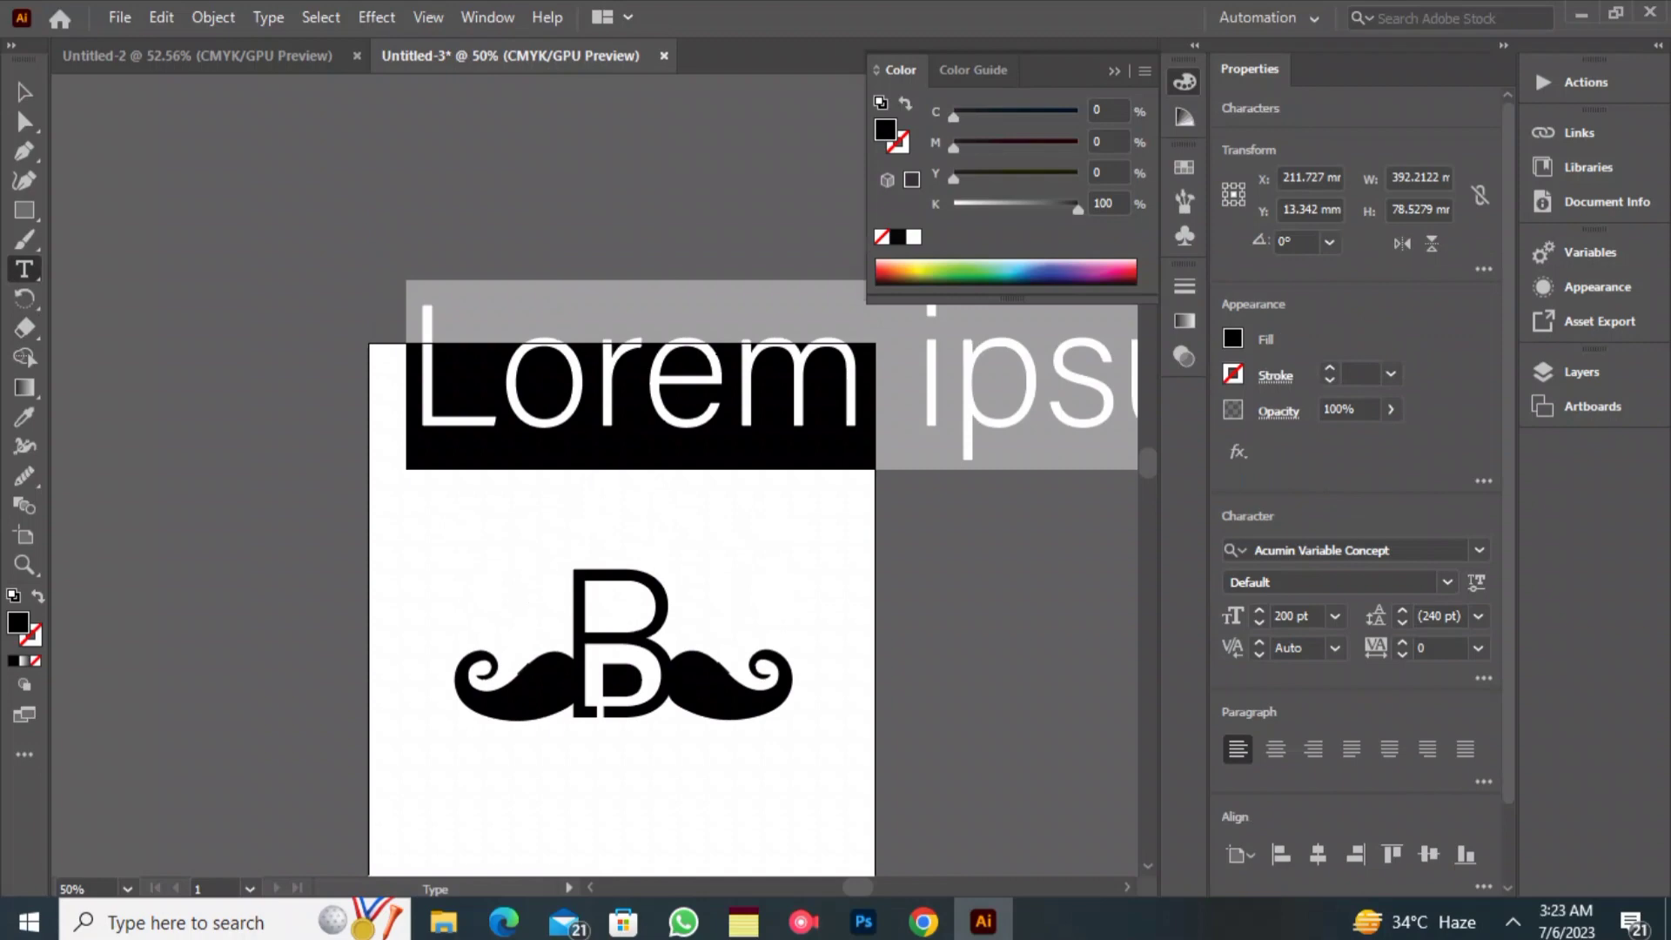
pyautogui.write('Bat')
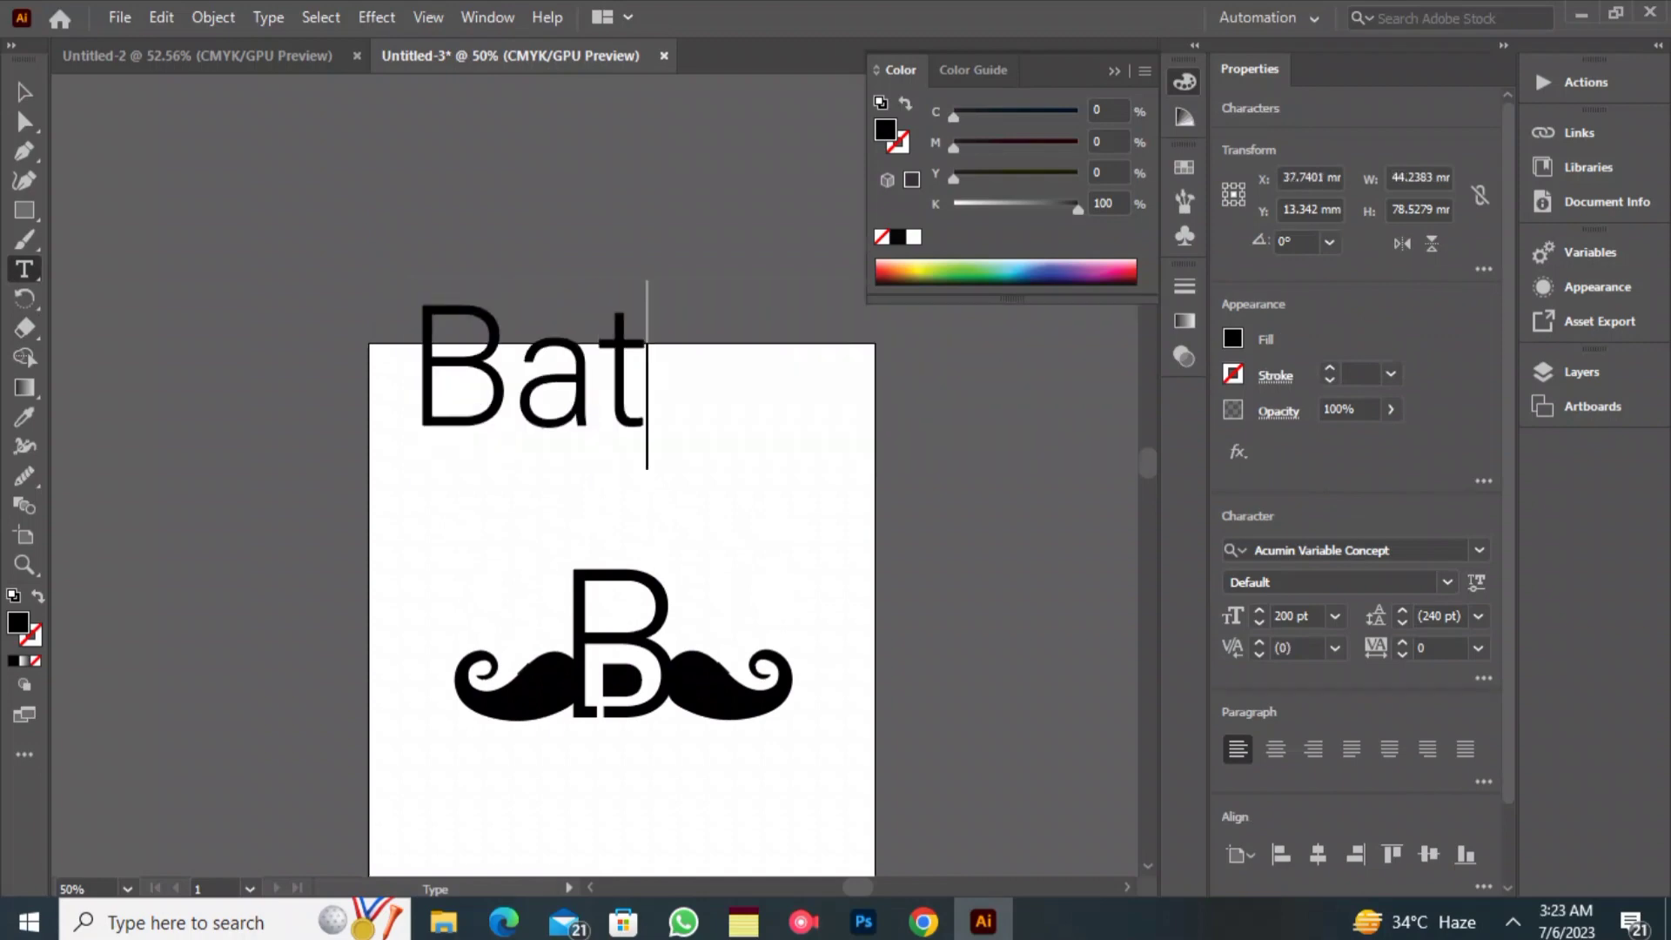
pyautogui.press('BackSpace')
pyautogui.write('ytr ')
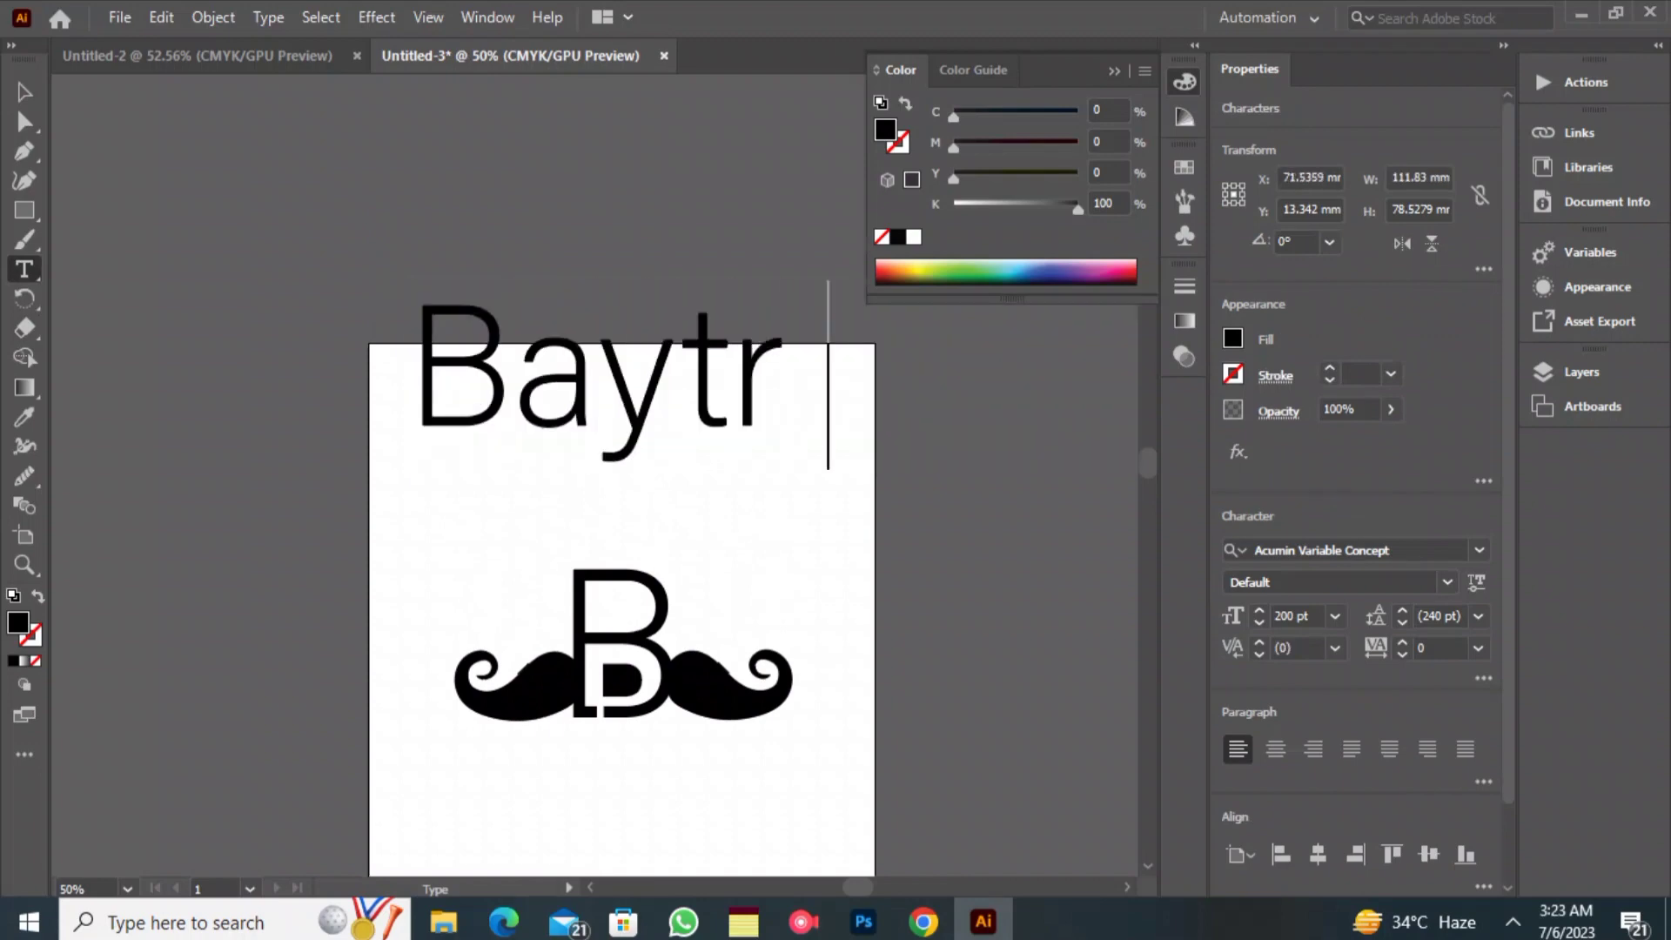
pyautogui.write('Pes')
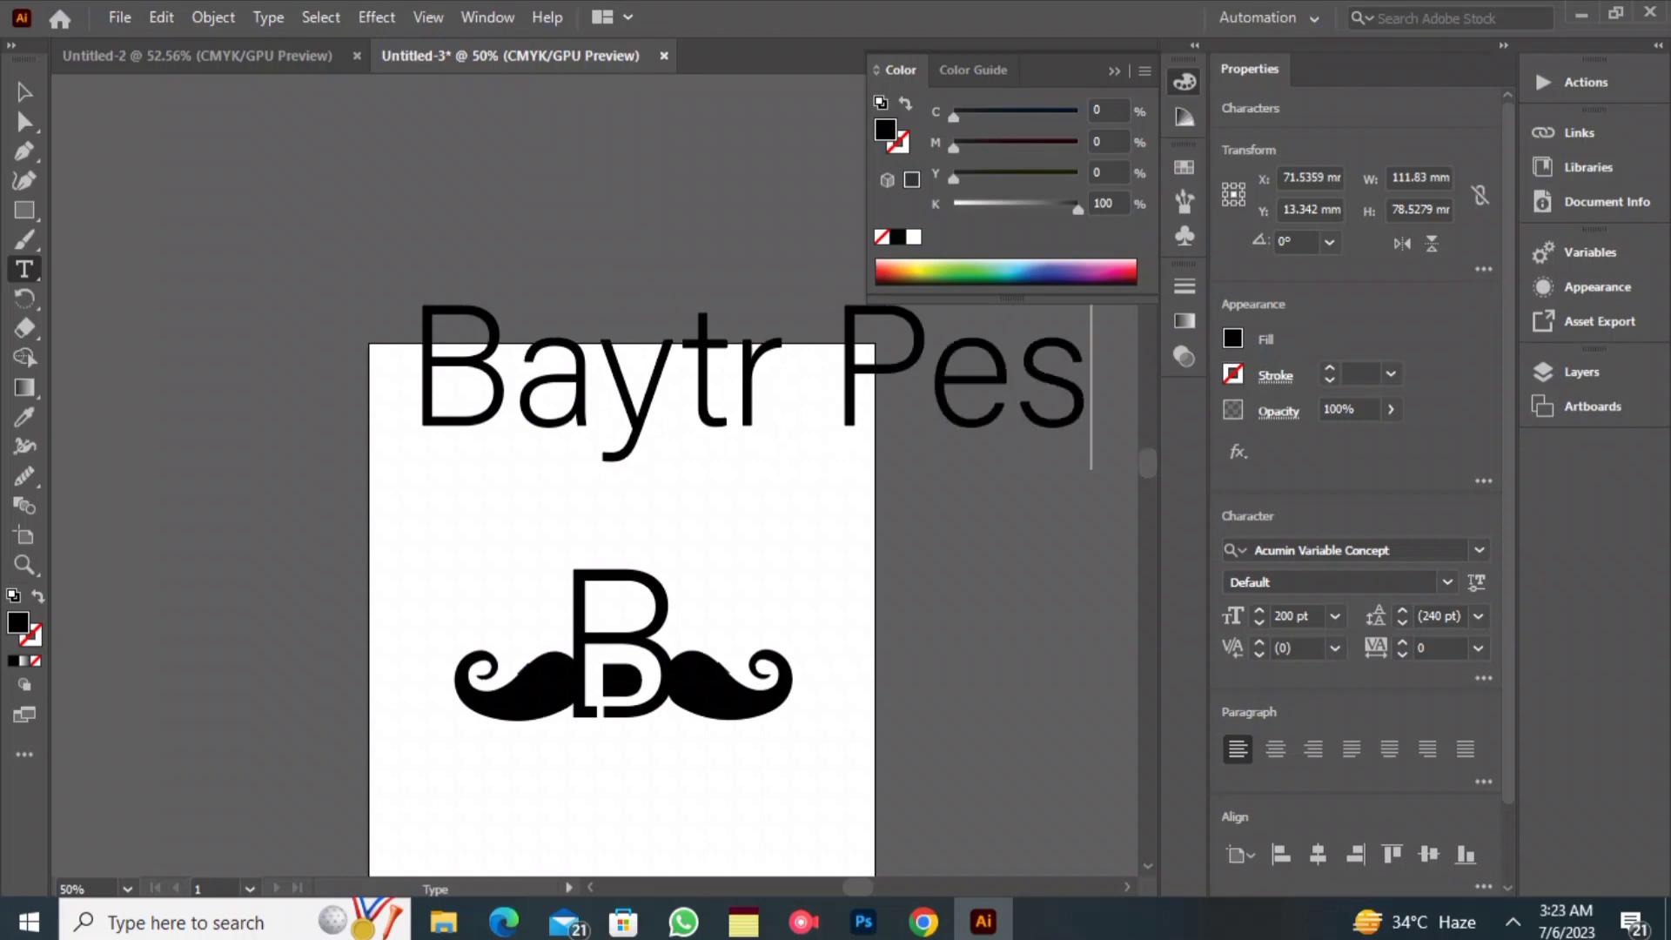
pyautogui.write('h')
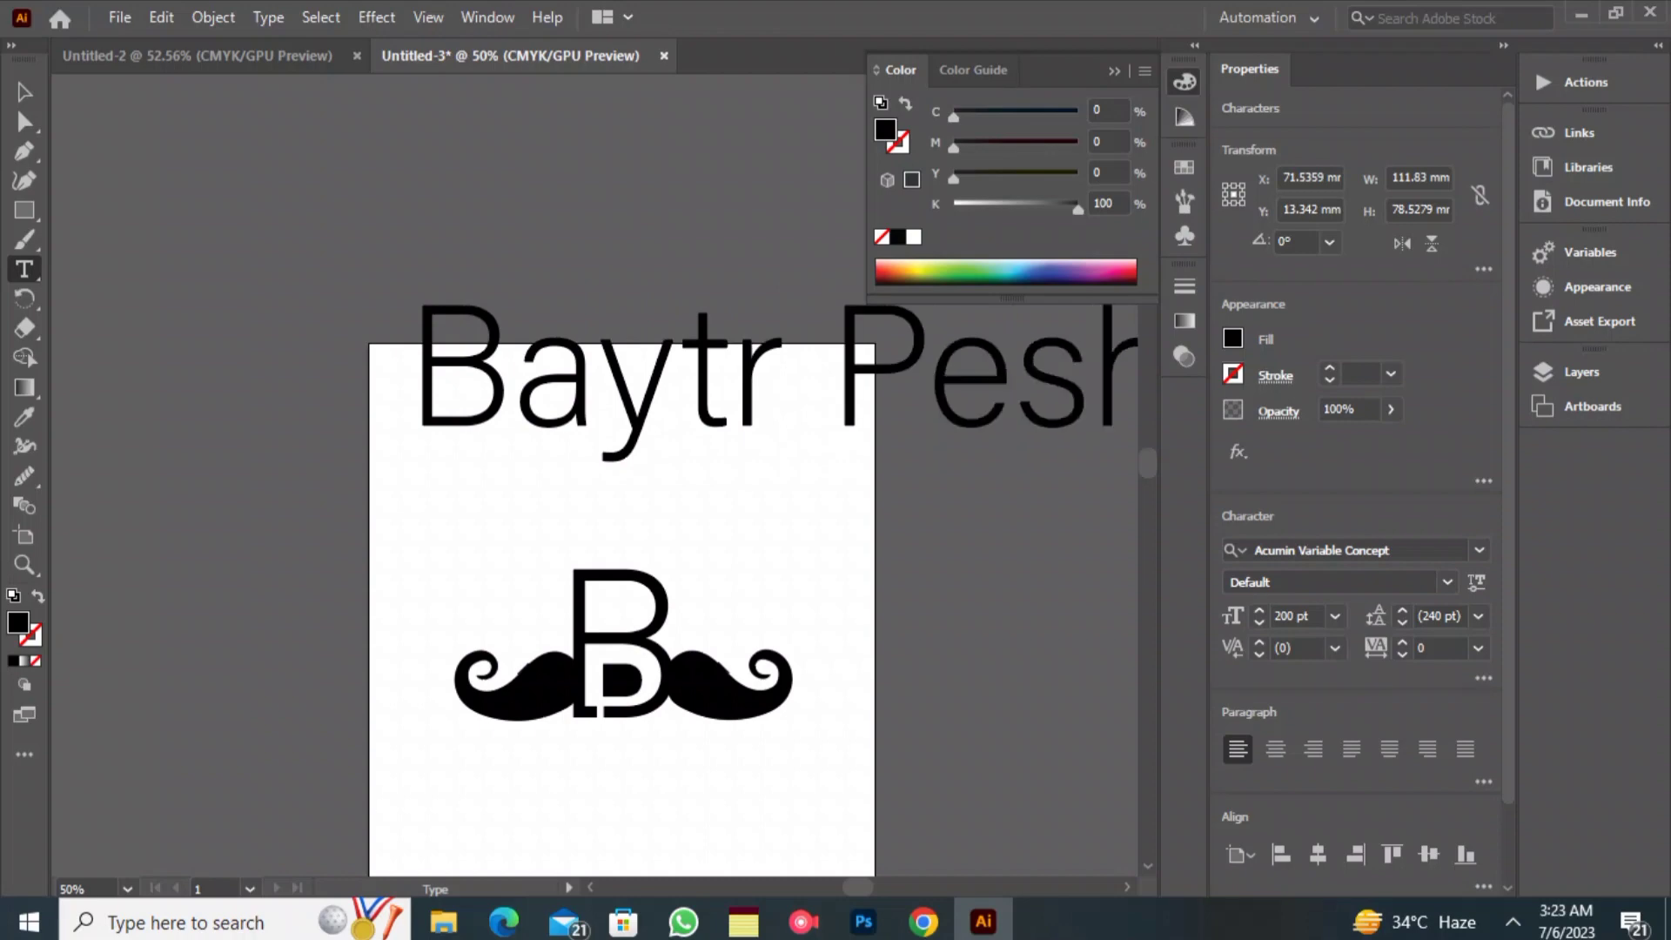
pyautogui.write('awri')
# - Set the font size of the whole "Baytr Peshawri" text to 48 pt
pyautogui.hotkey('ctrl', 'a')
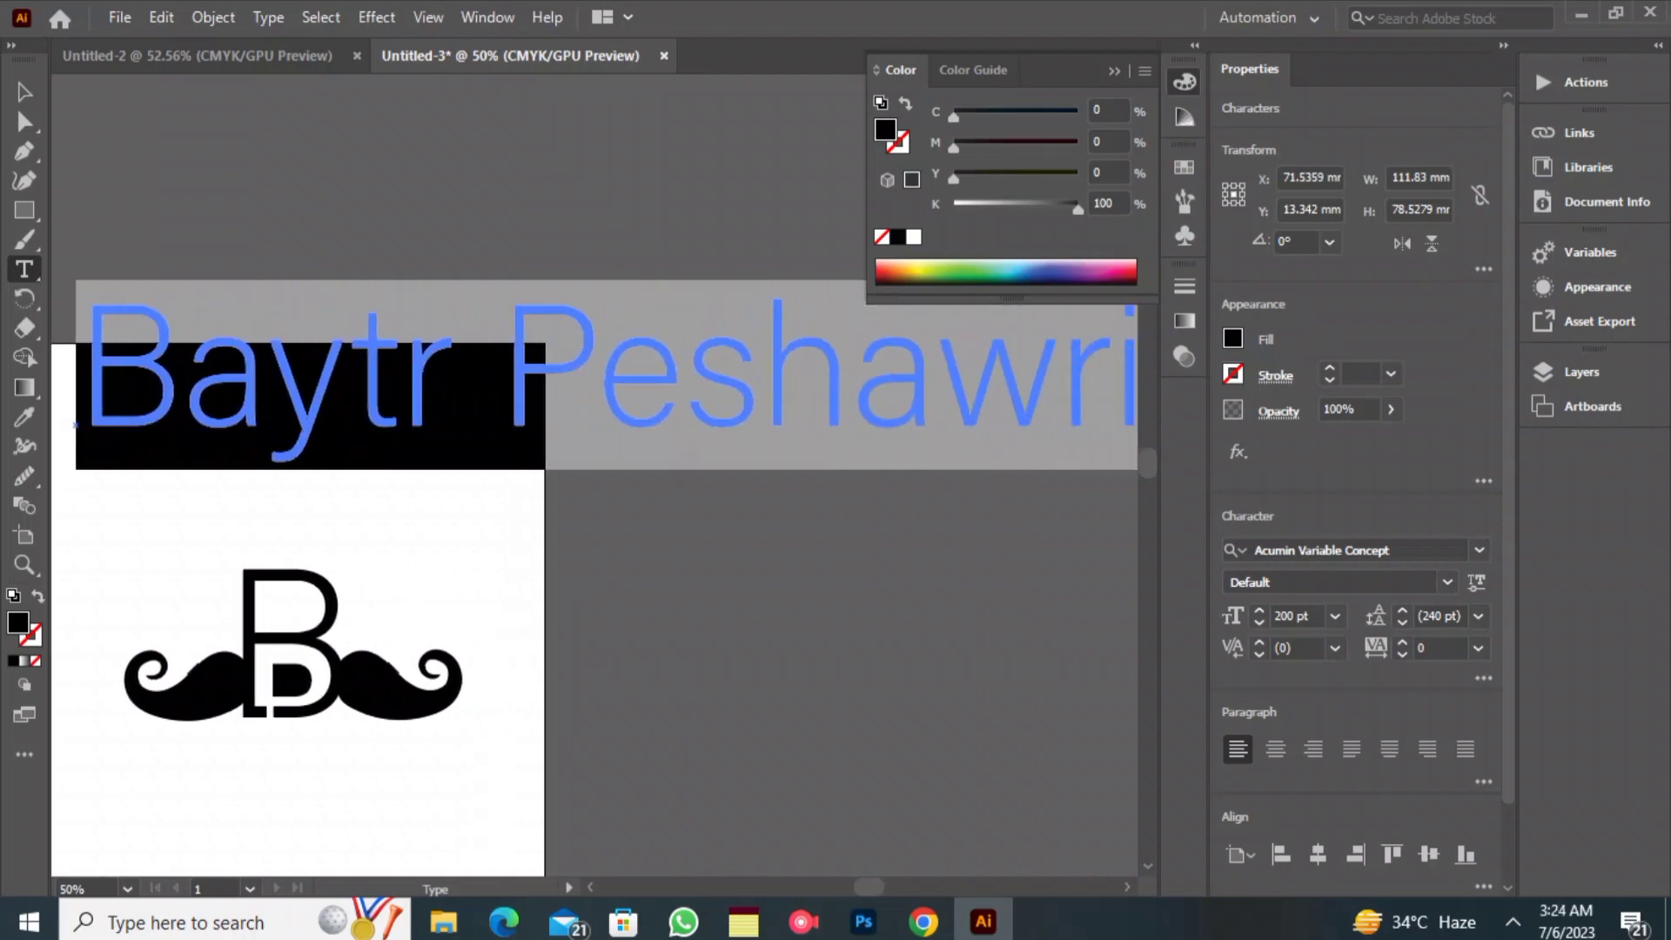
pyautogui.click(1259, 623)
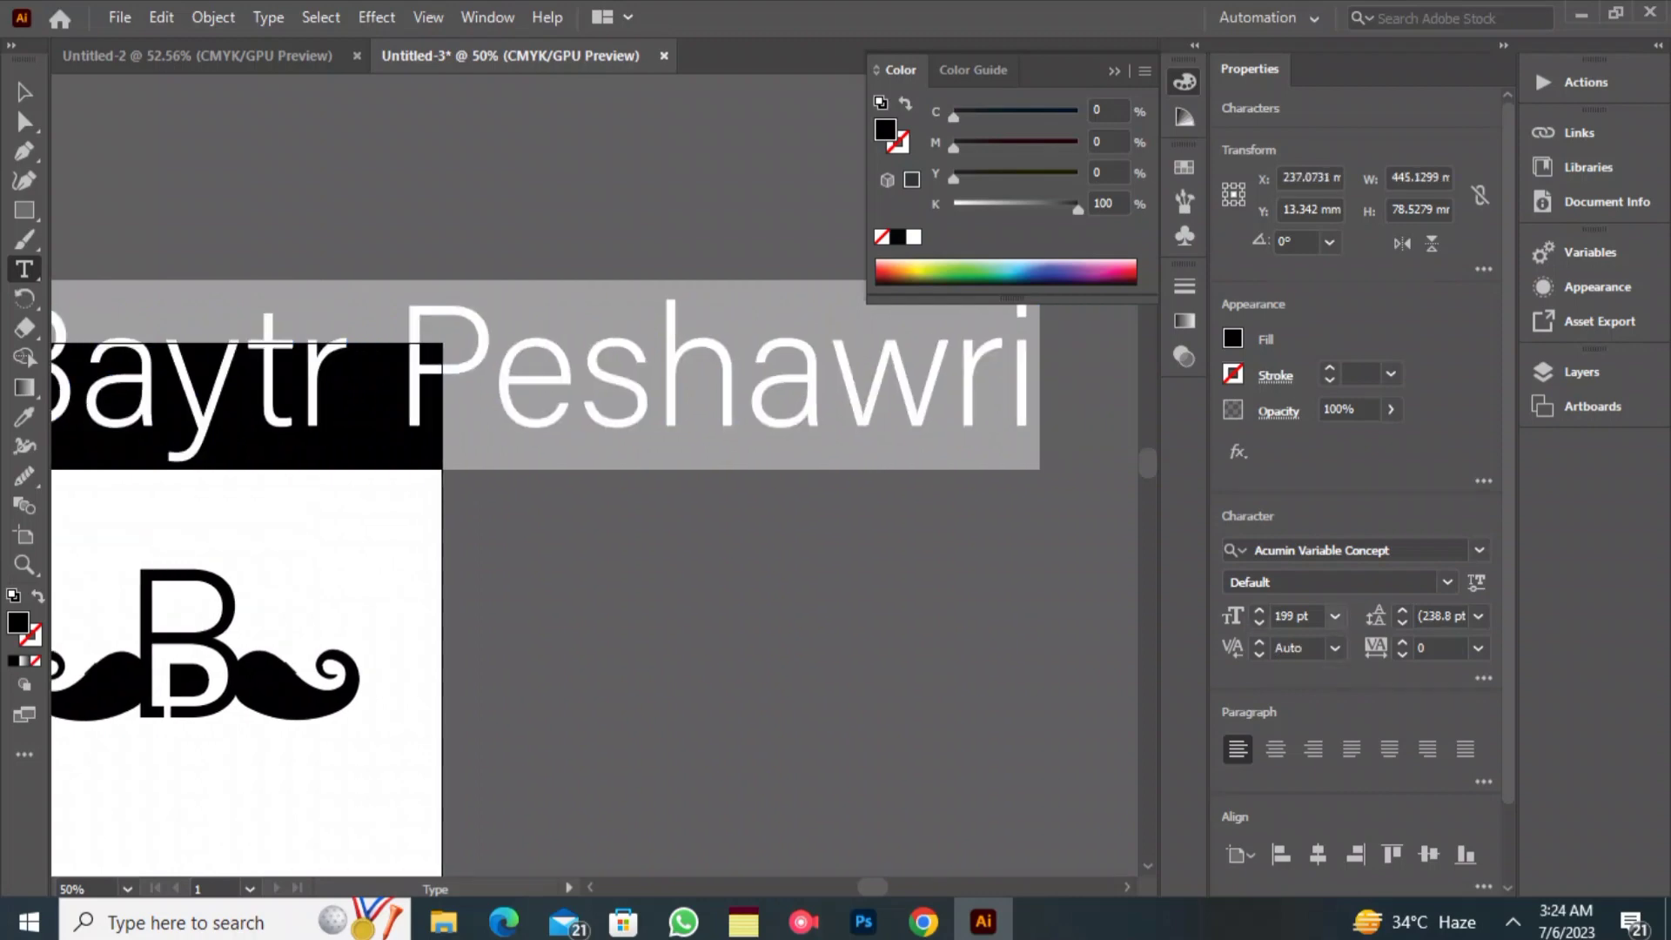
pyautogui.click(1335, 616)
pyautogui.click(1369, 535)
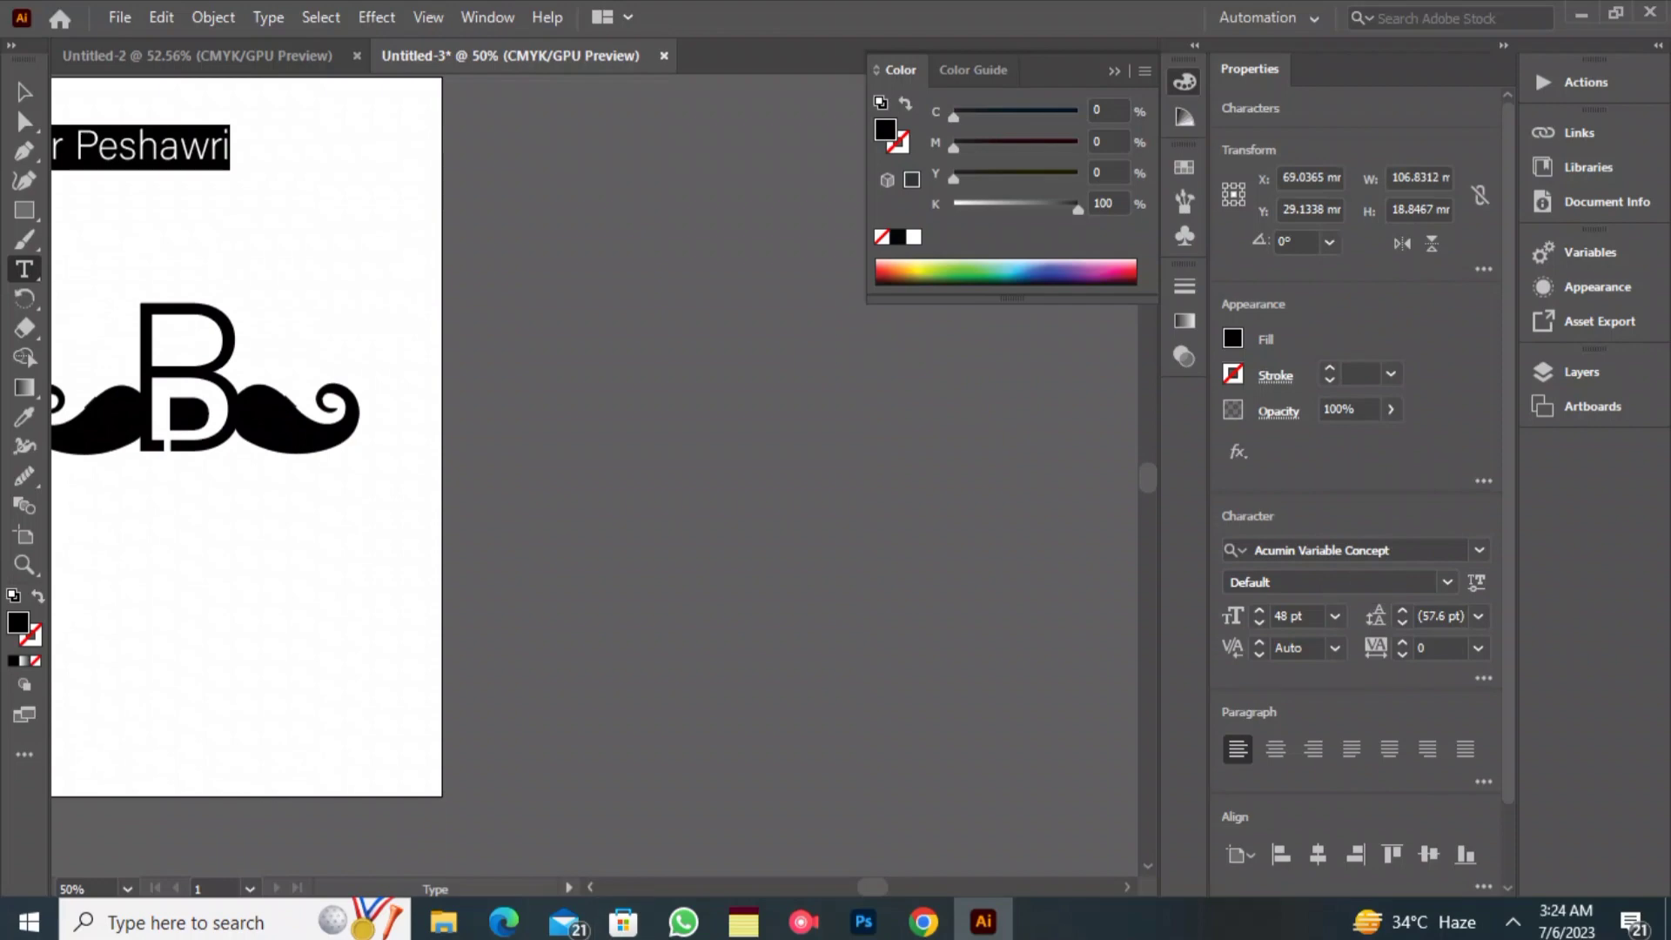
pyautogui.hscroll(-10, 595, 522)
pyautogui.scroll(10, 595, 522)
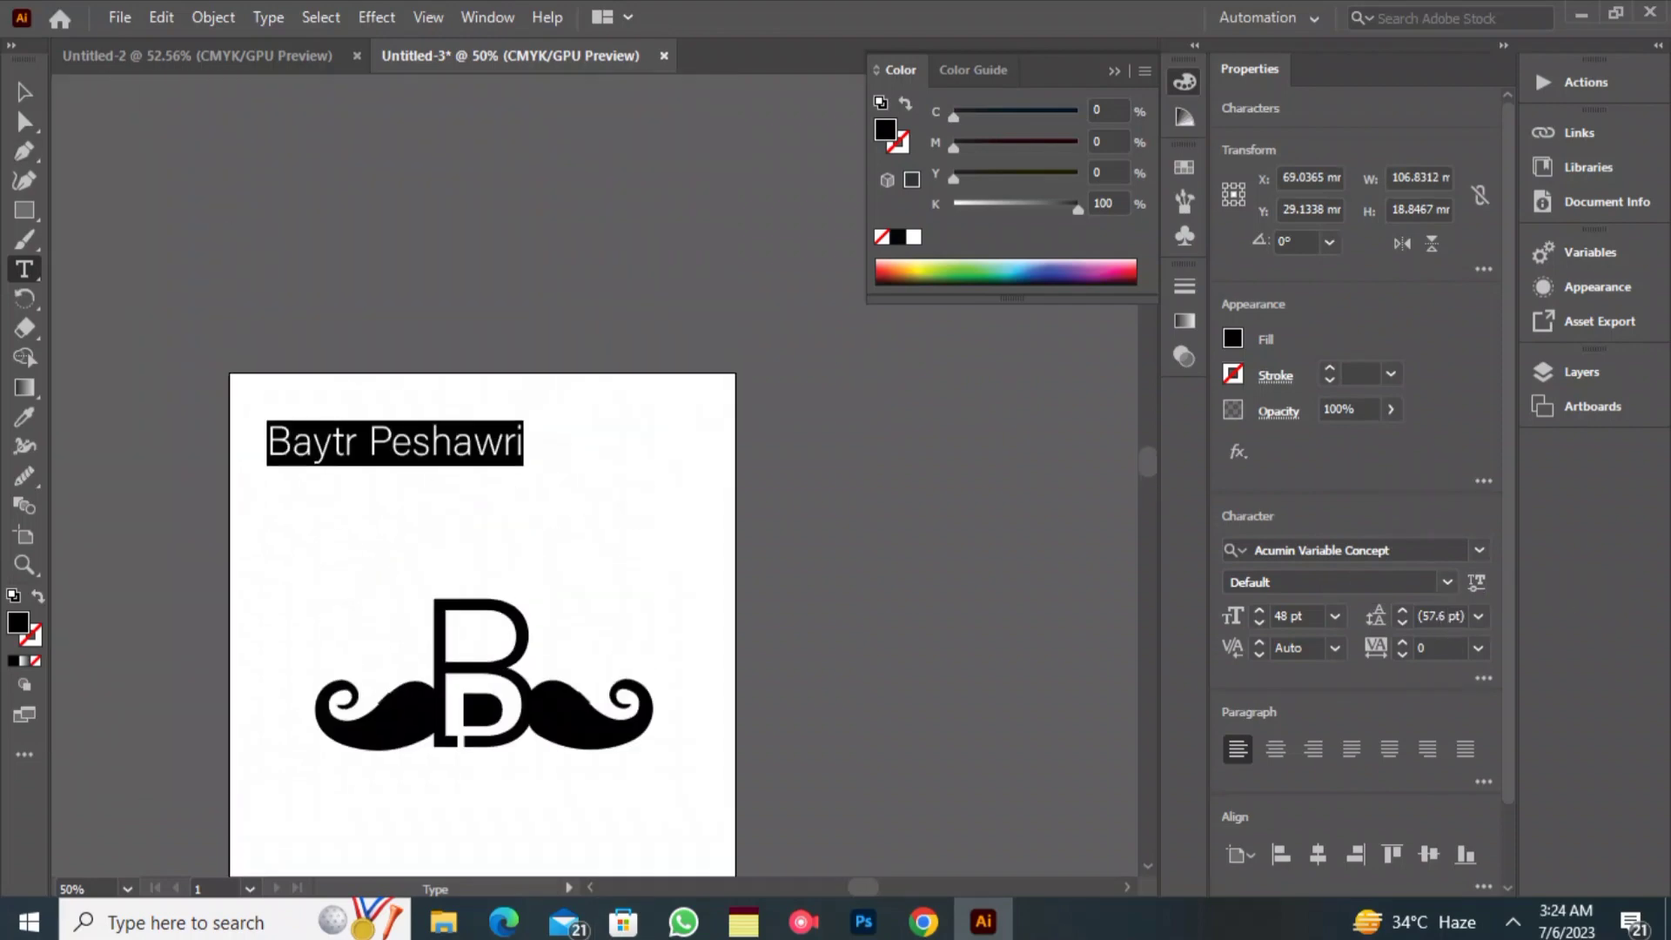
# - Compare the Acumin Variable Concept styles on the brand name and apply Wide Bold
pyautogui.click(1371, 582)
pyautogui.scroll(-20, 1349, 285)
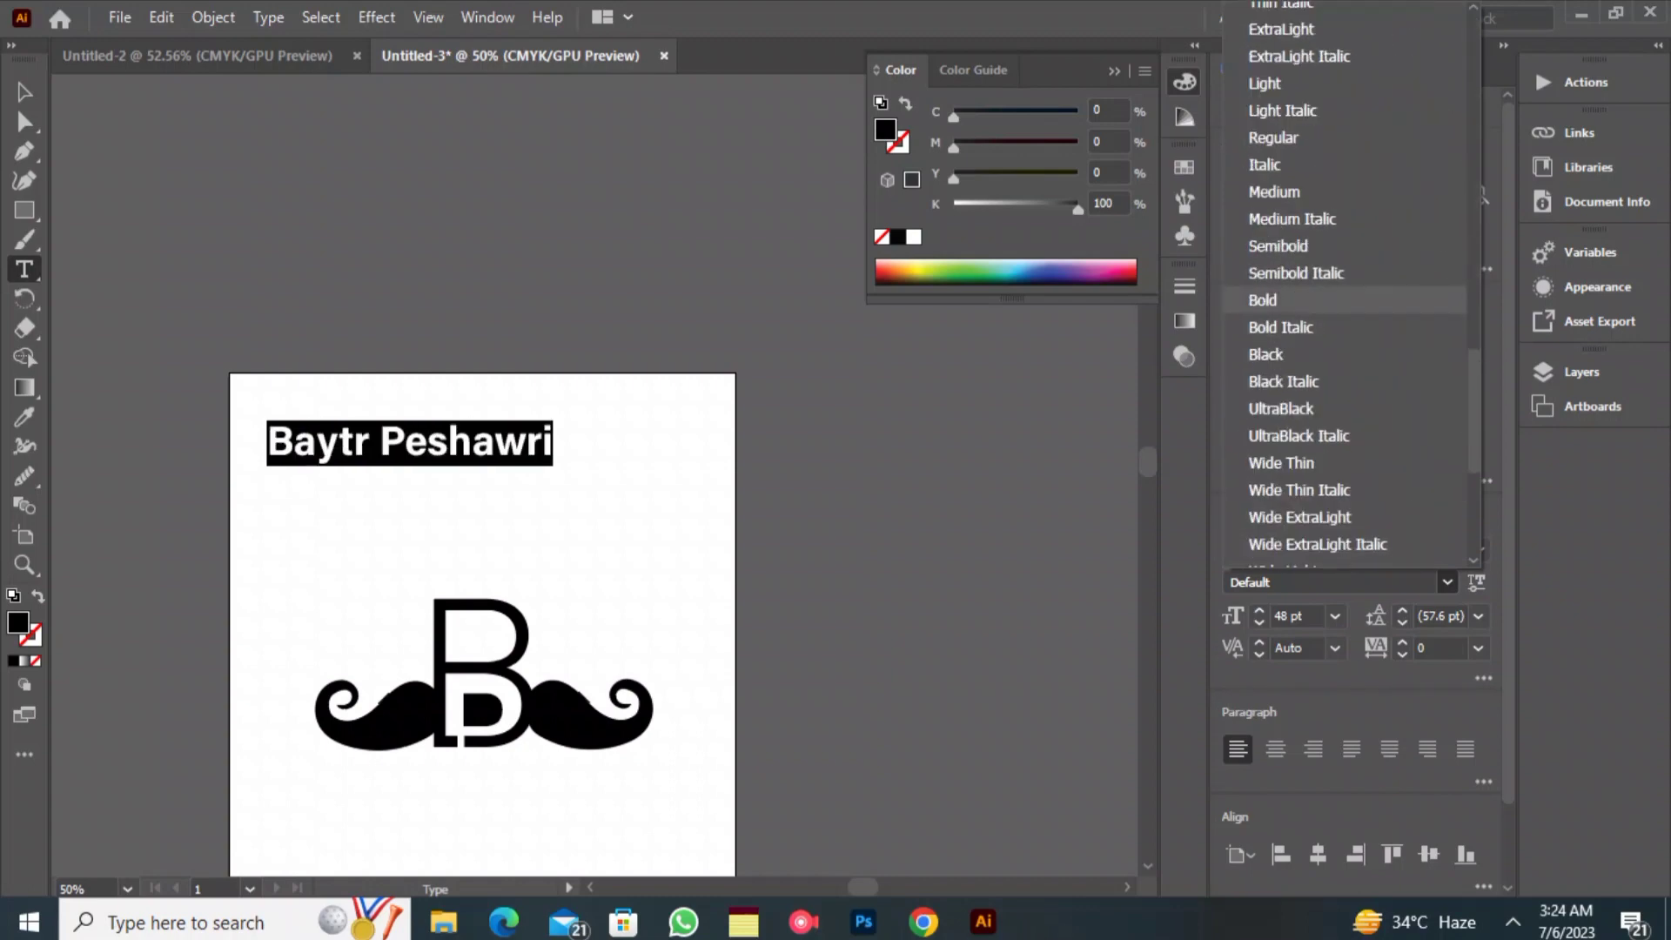
pyautogui.scroll(-3, 1346, 463)
pyautogui.scroll(3, 1346, 348)
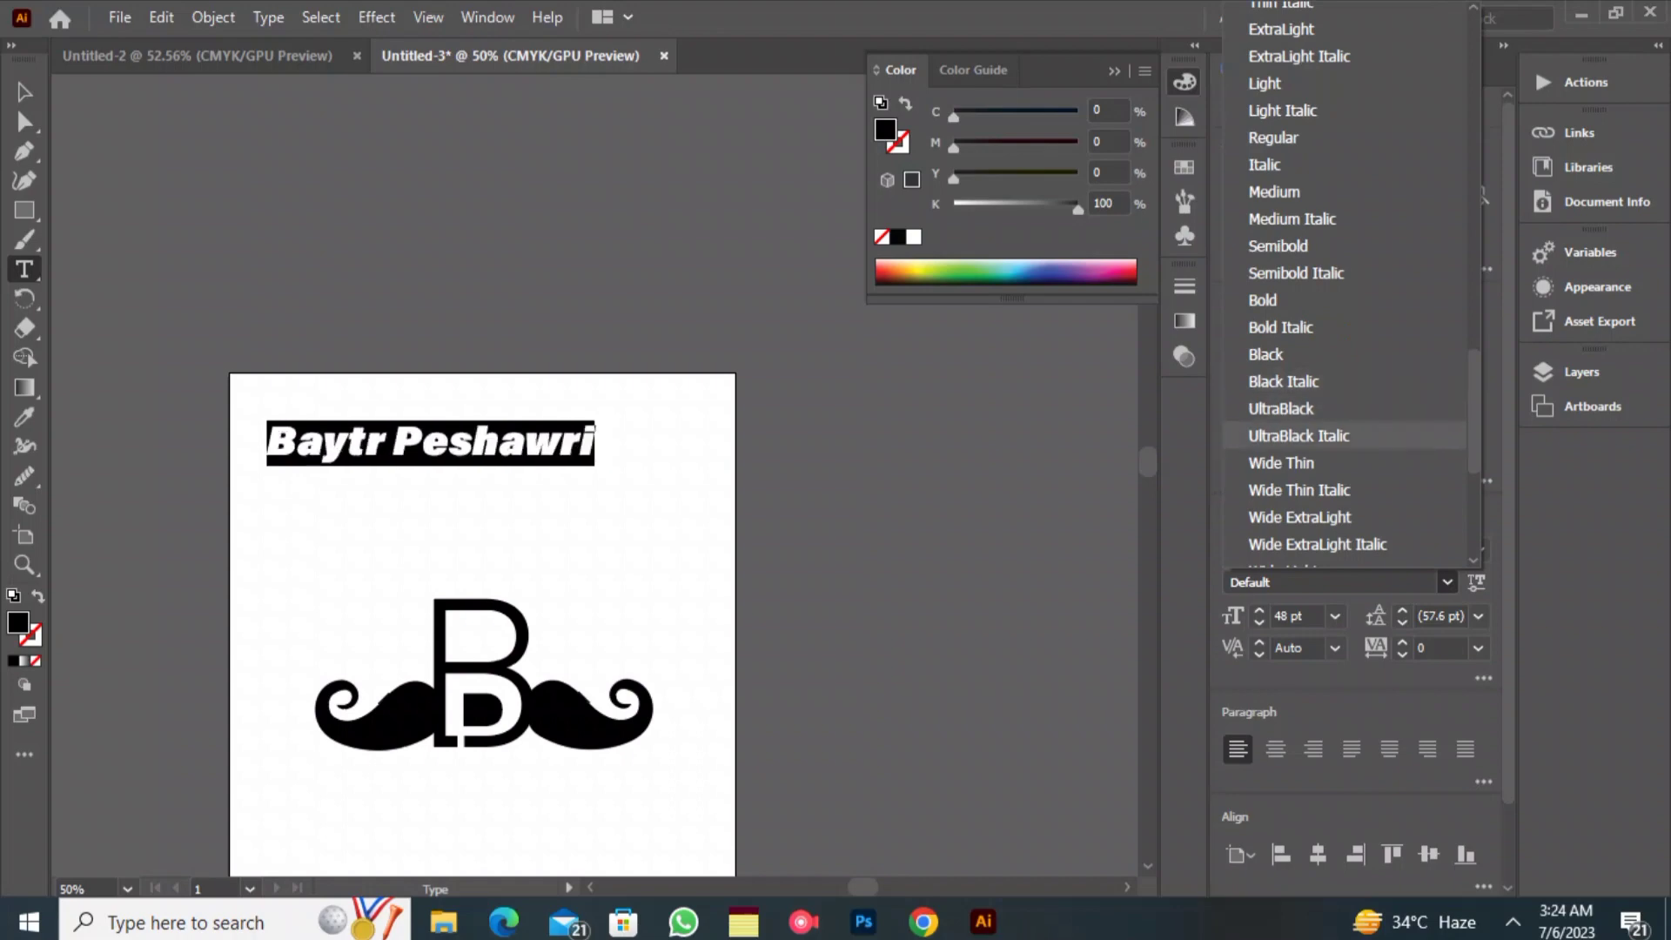
pyautogui.scroll(-1, 1345, 287)
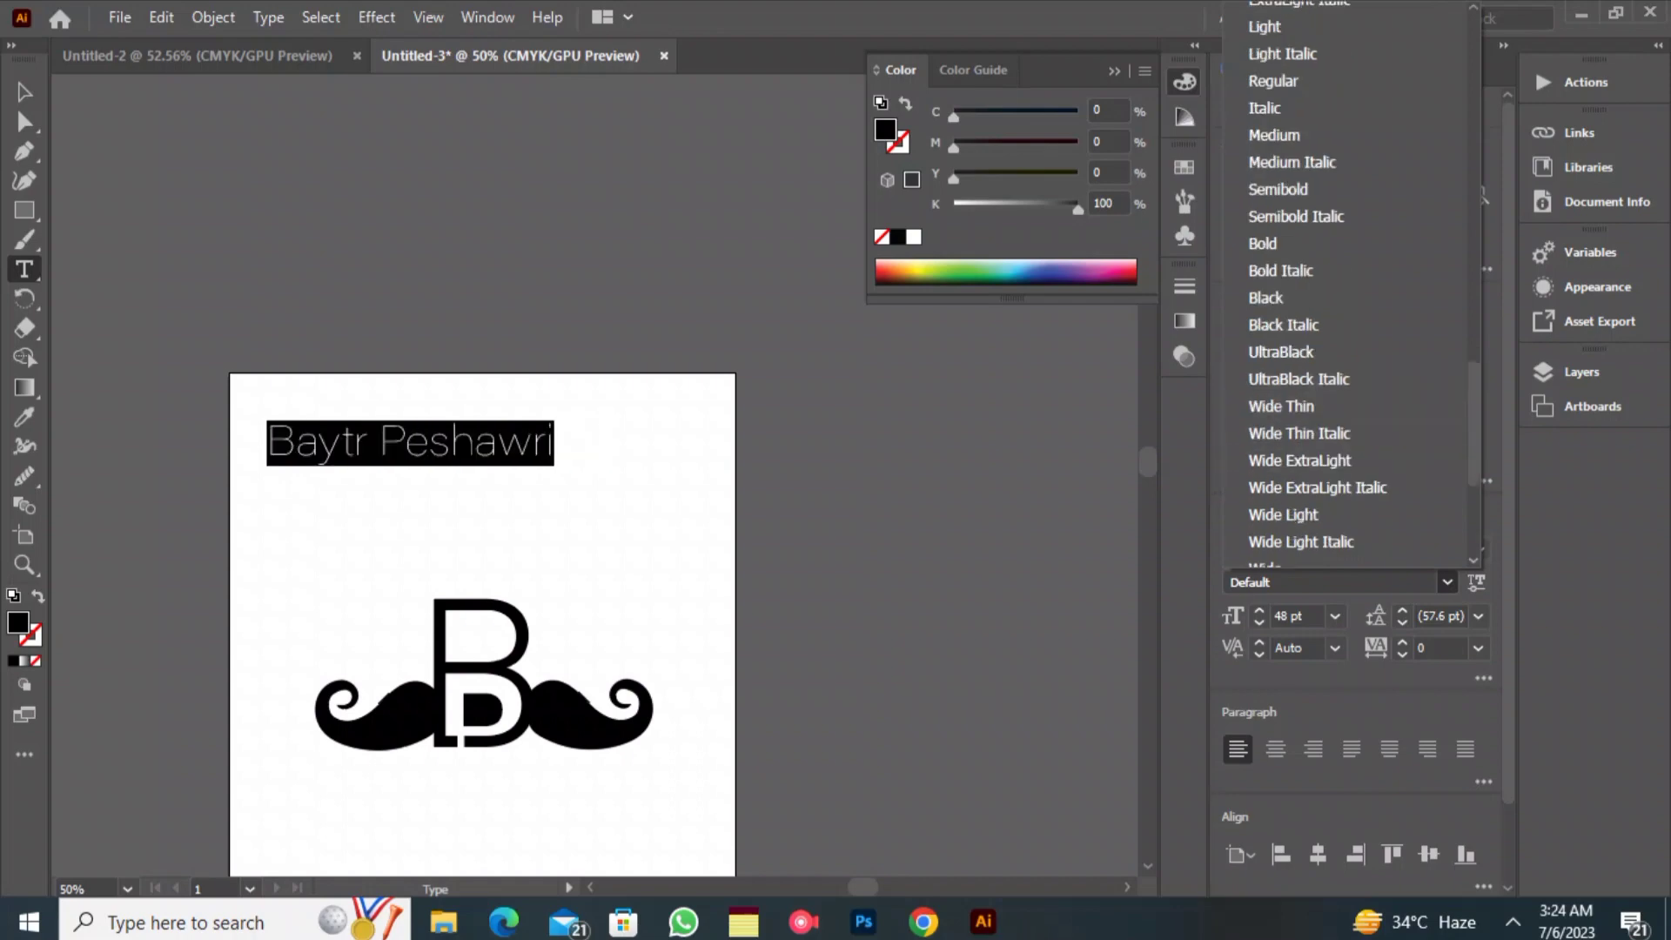
pyautogui.scroll(-4, 1346, 522)
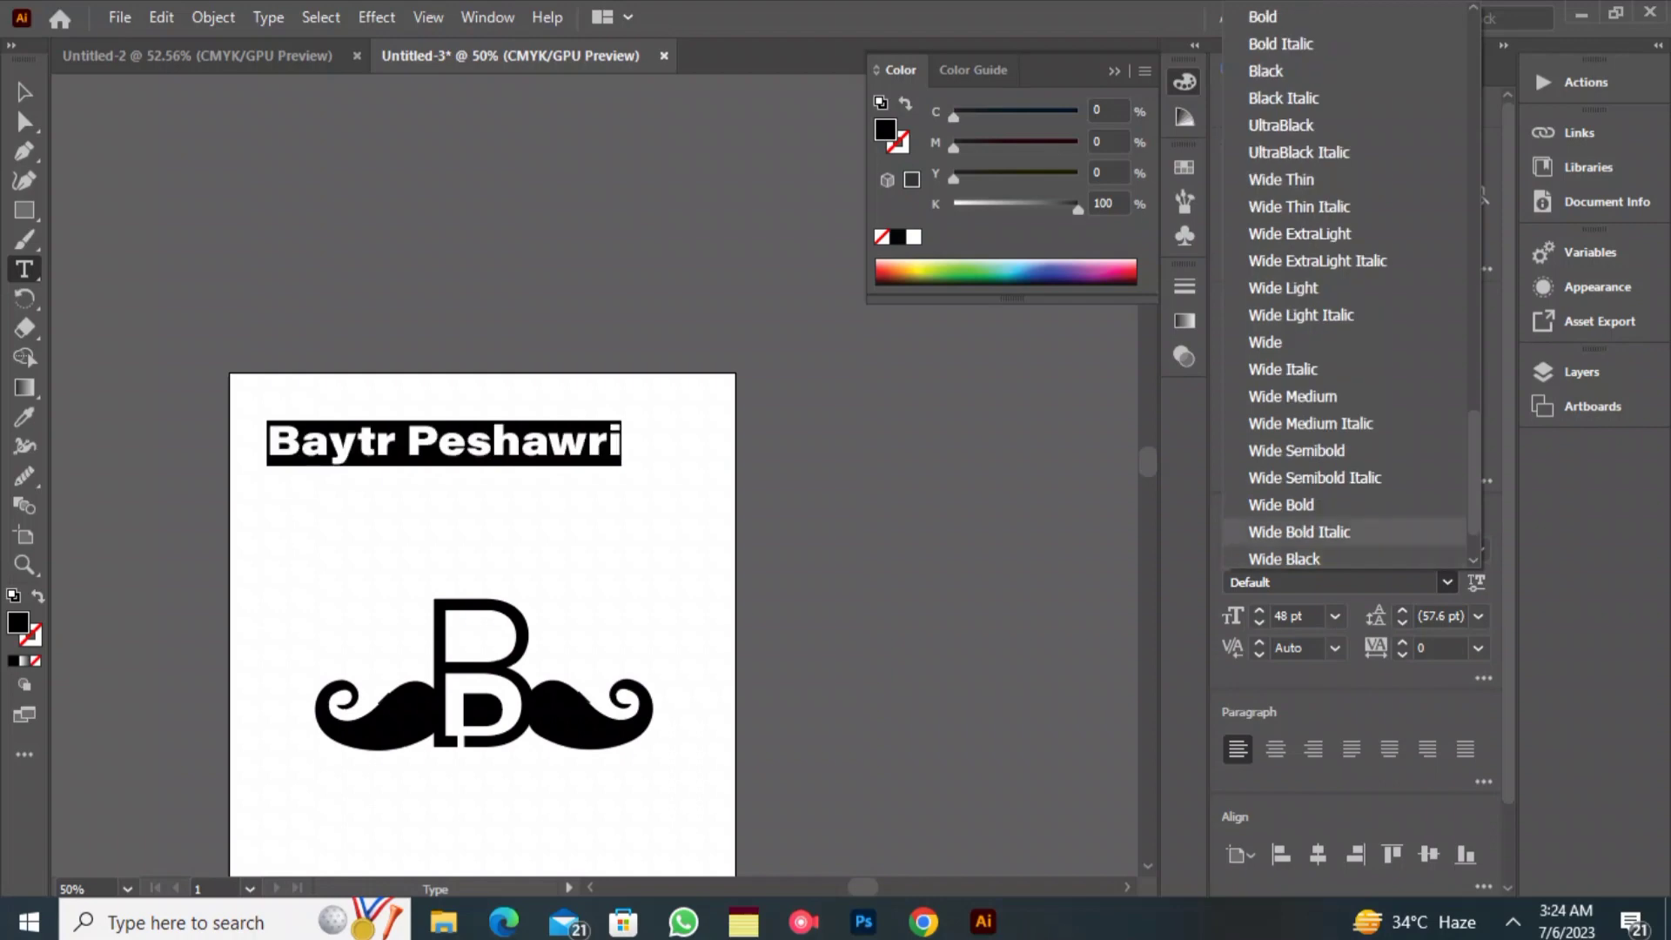
pyautogui.click(1297, 505)
pyautogui.press('Escape')
pyautogui.scroll(-1, 482, 547)
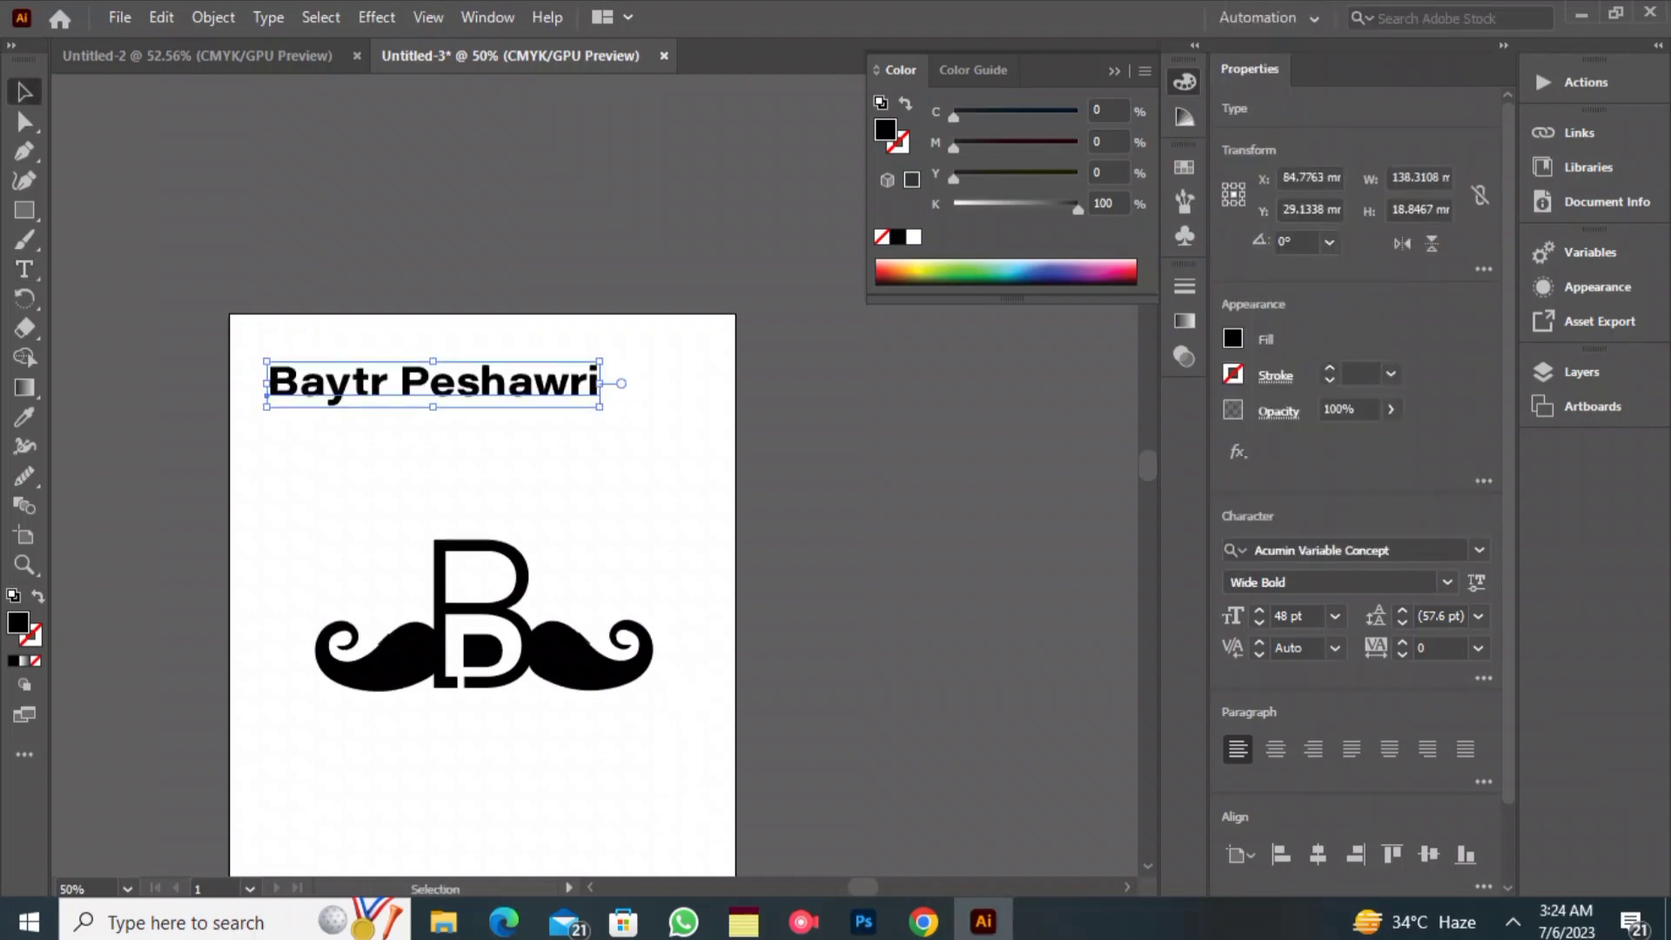
# - Correct the first word of the brand name to "Bayte"
pyautogui.doubleClick(370, 383)
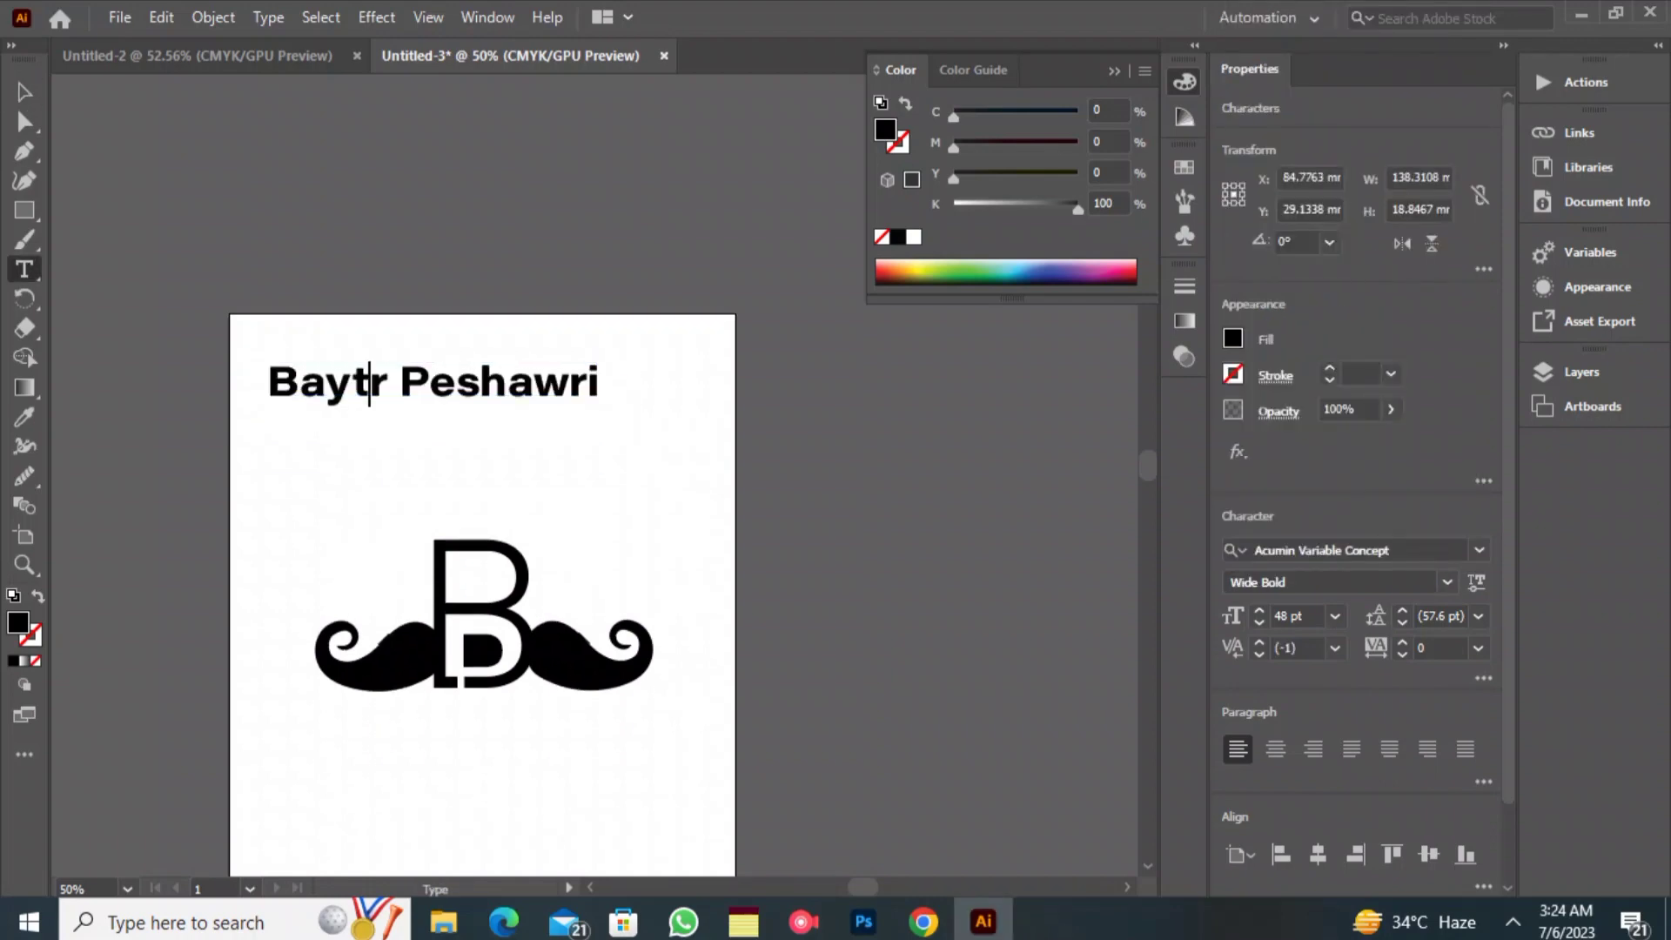
pyautogui.press('Delete')
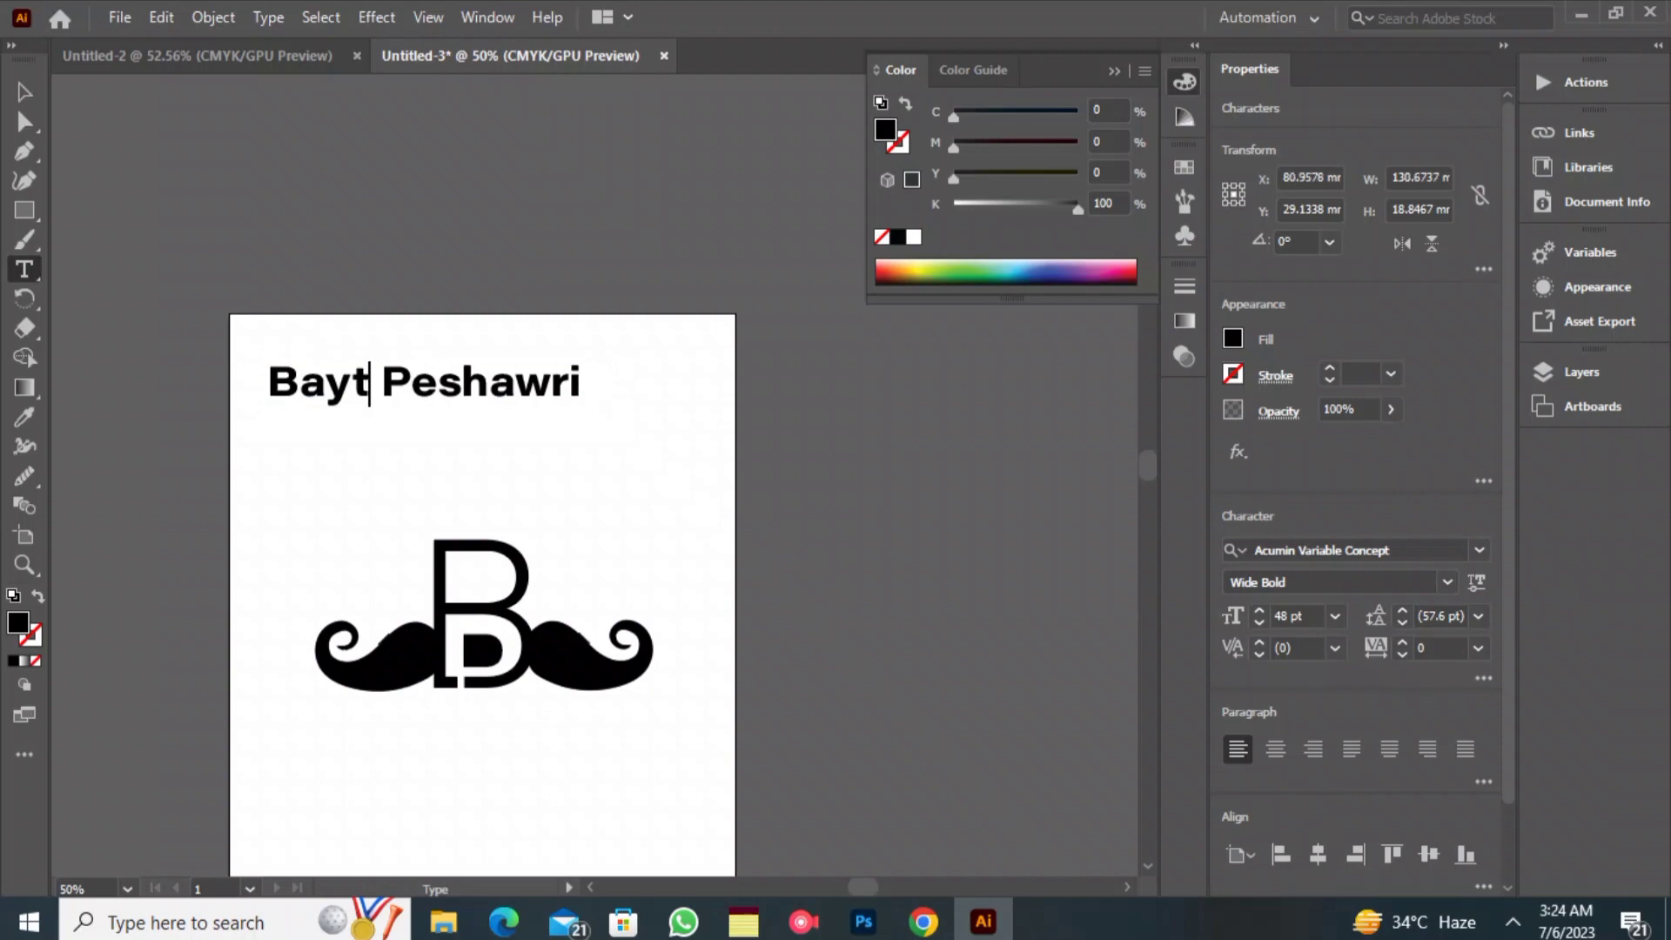
pyautogui.write('e')
pyautogui.press('Escape')
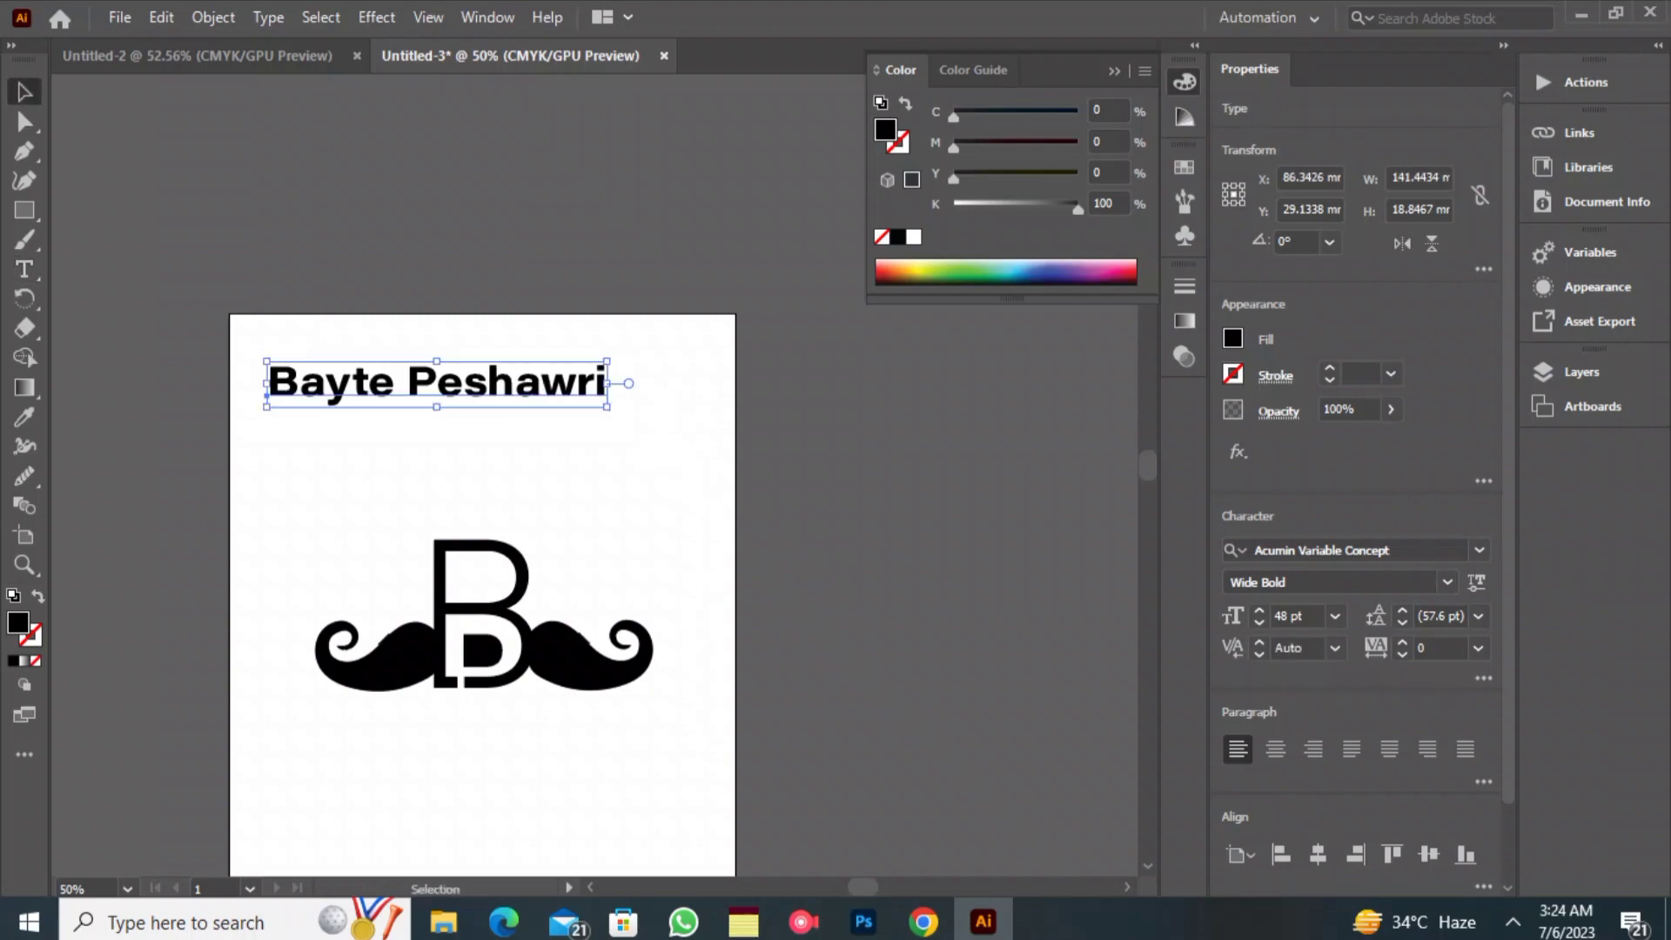
# - Move the brand name text beneath the moustache monogram, roughly centred on it, and deselect it
pyautogui.moveTo(435, 383); pyautogui.dragTo(488, 764)
pyautogui.scroll(-3, 487, 763)
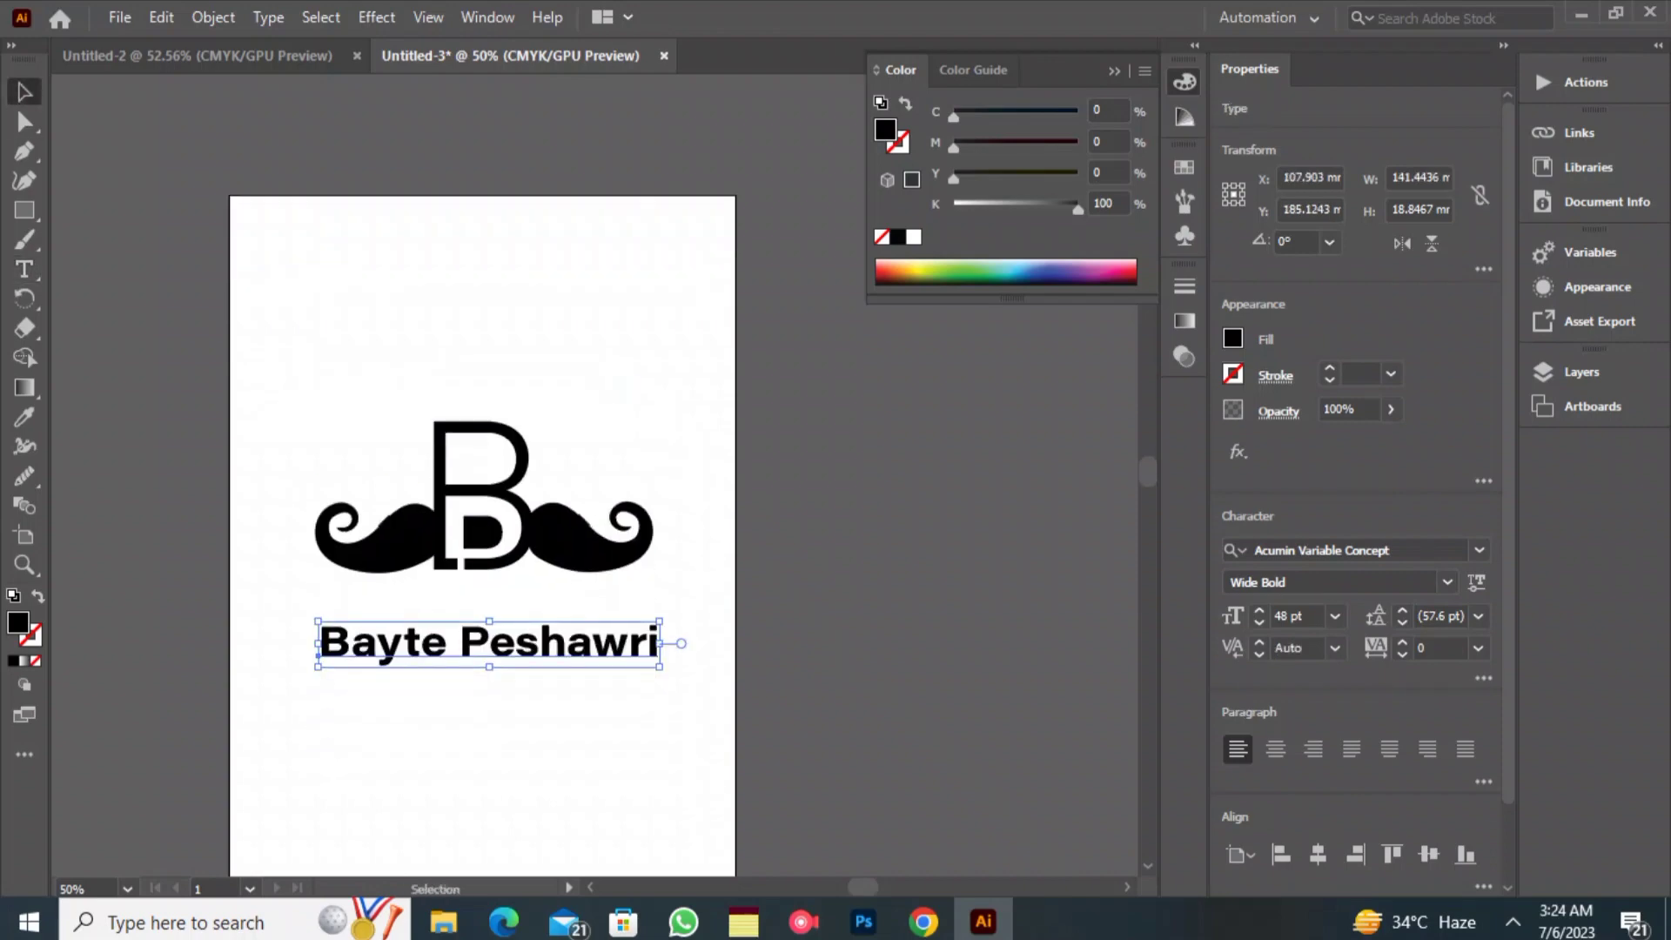
pyautogui.click(522, 722)
pyautogui.click(490, 585)
pyautogui.click(522, 722)
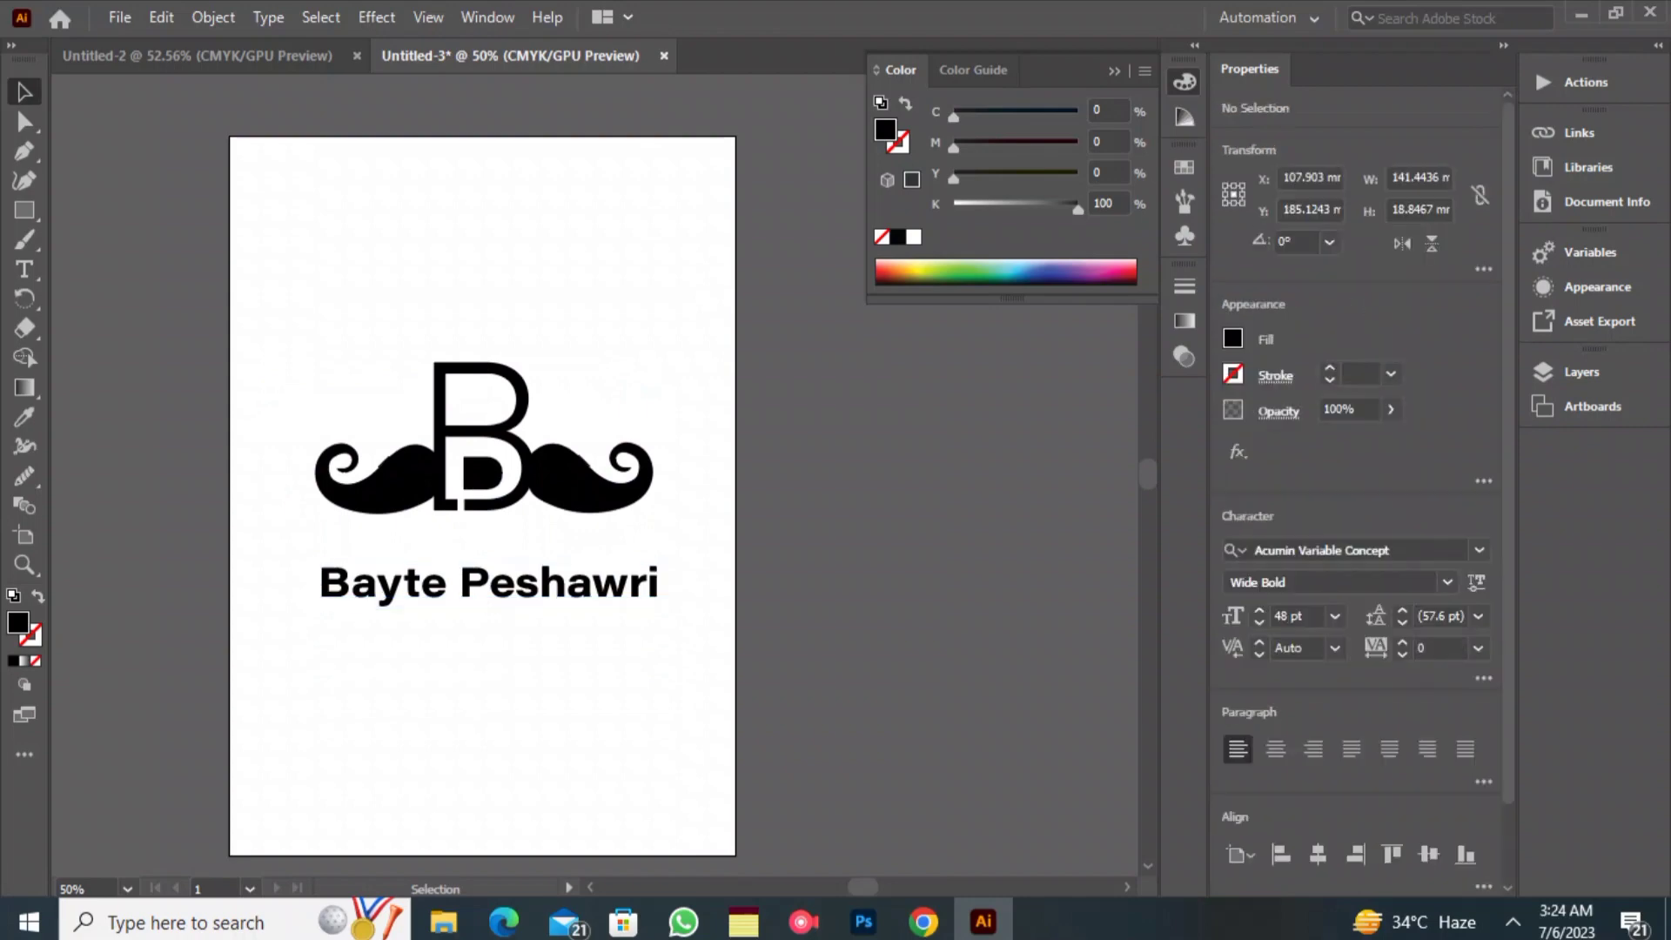
# - Add a new text line reading "Find your Fashion" just below the brand name
pyautogui.press('b')
pyautogui.hotkey('shift', 'x')
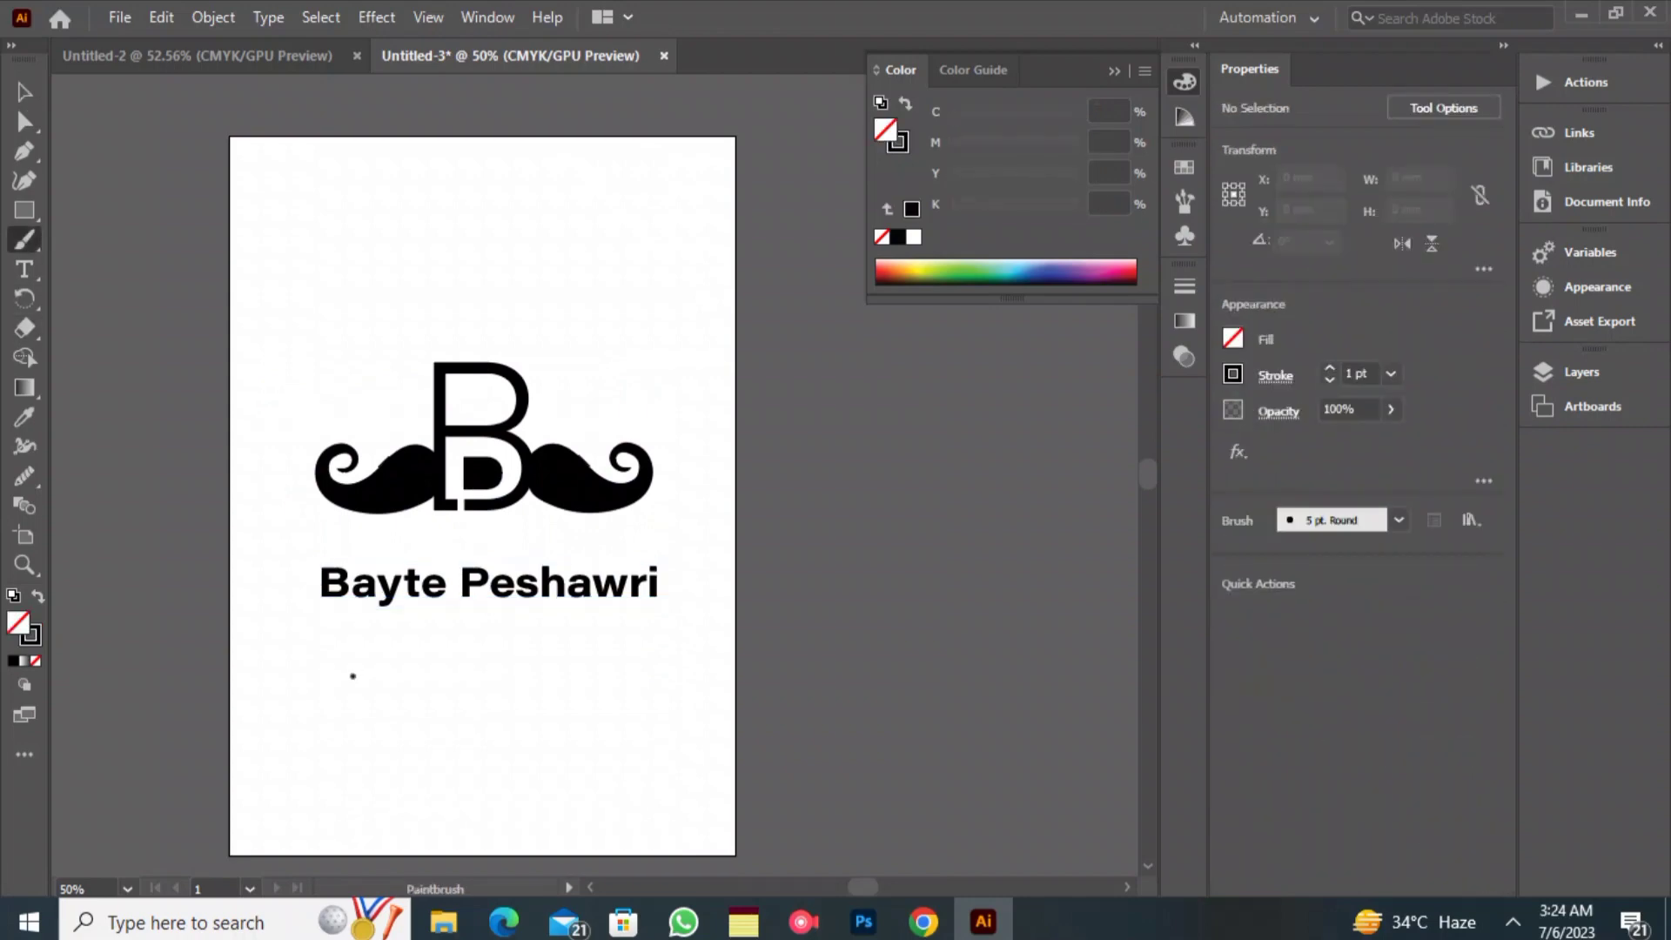
pyautogui.press('t')
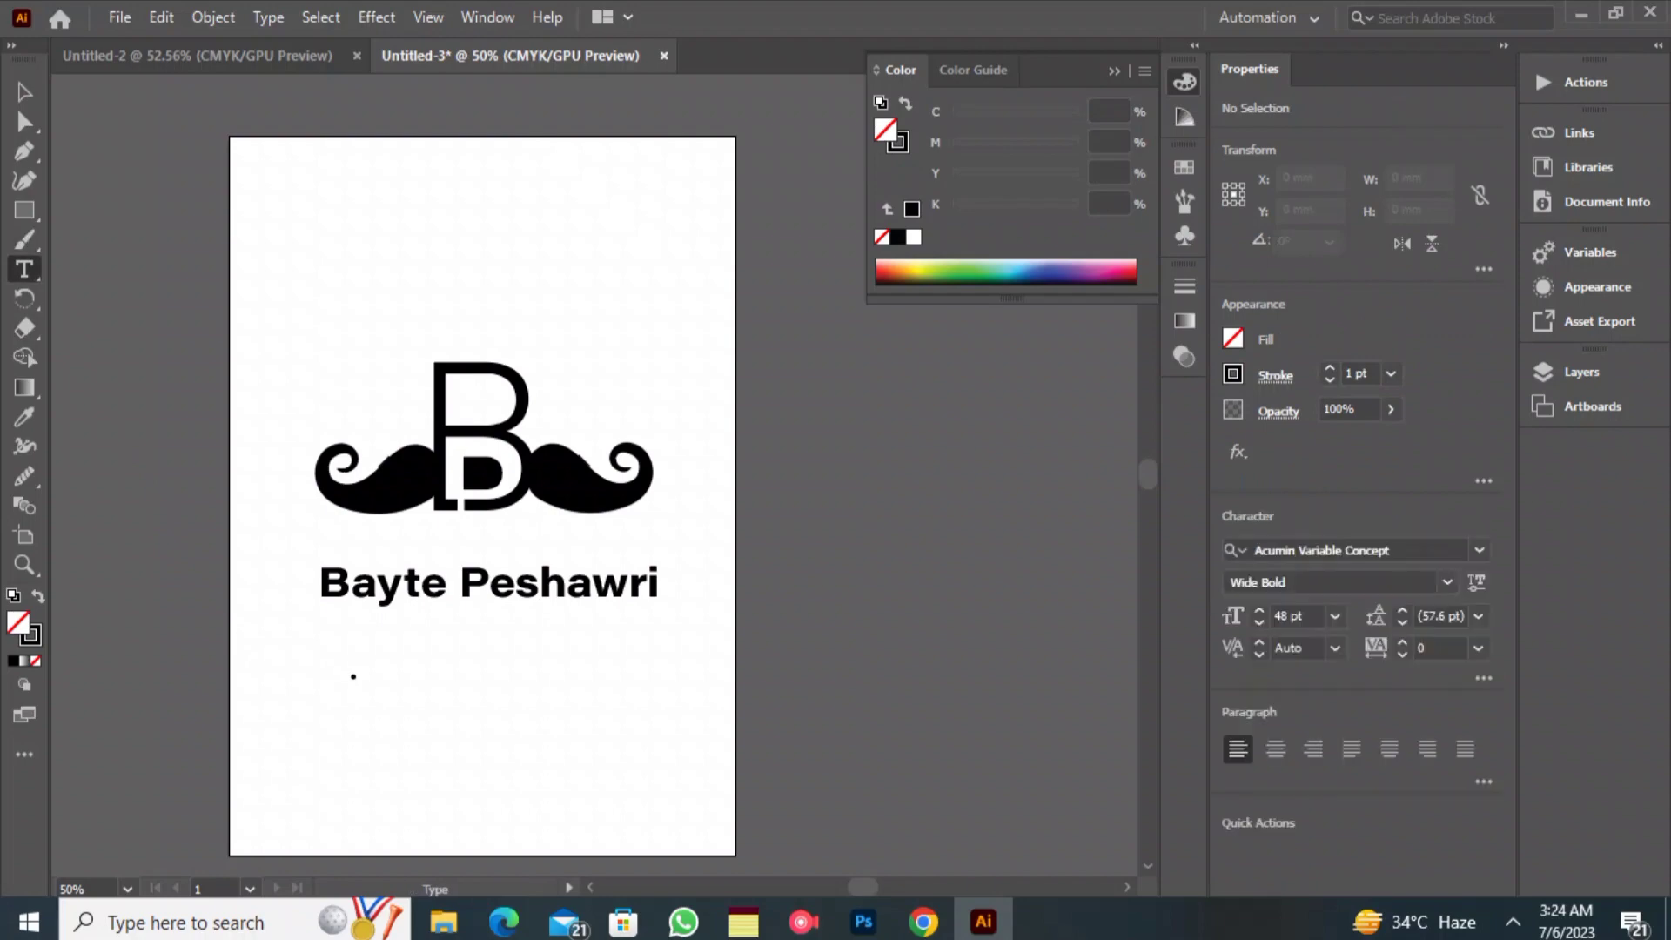
pyautogui.click(465, 601)
pyautogui.click(921, 493)
pyautogui.click(463, 649)
pyautogui.press('BackSpace')
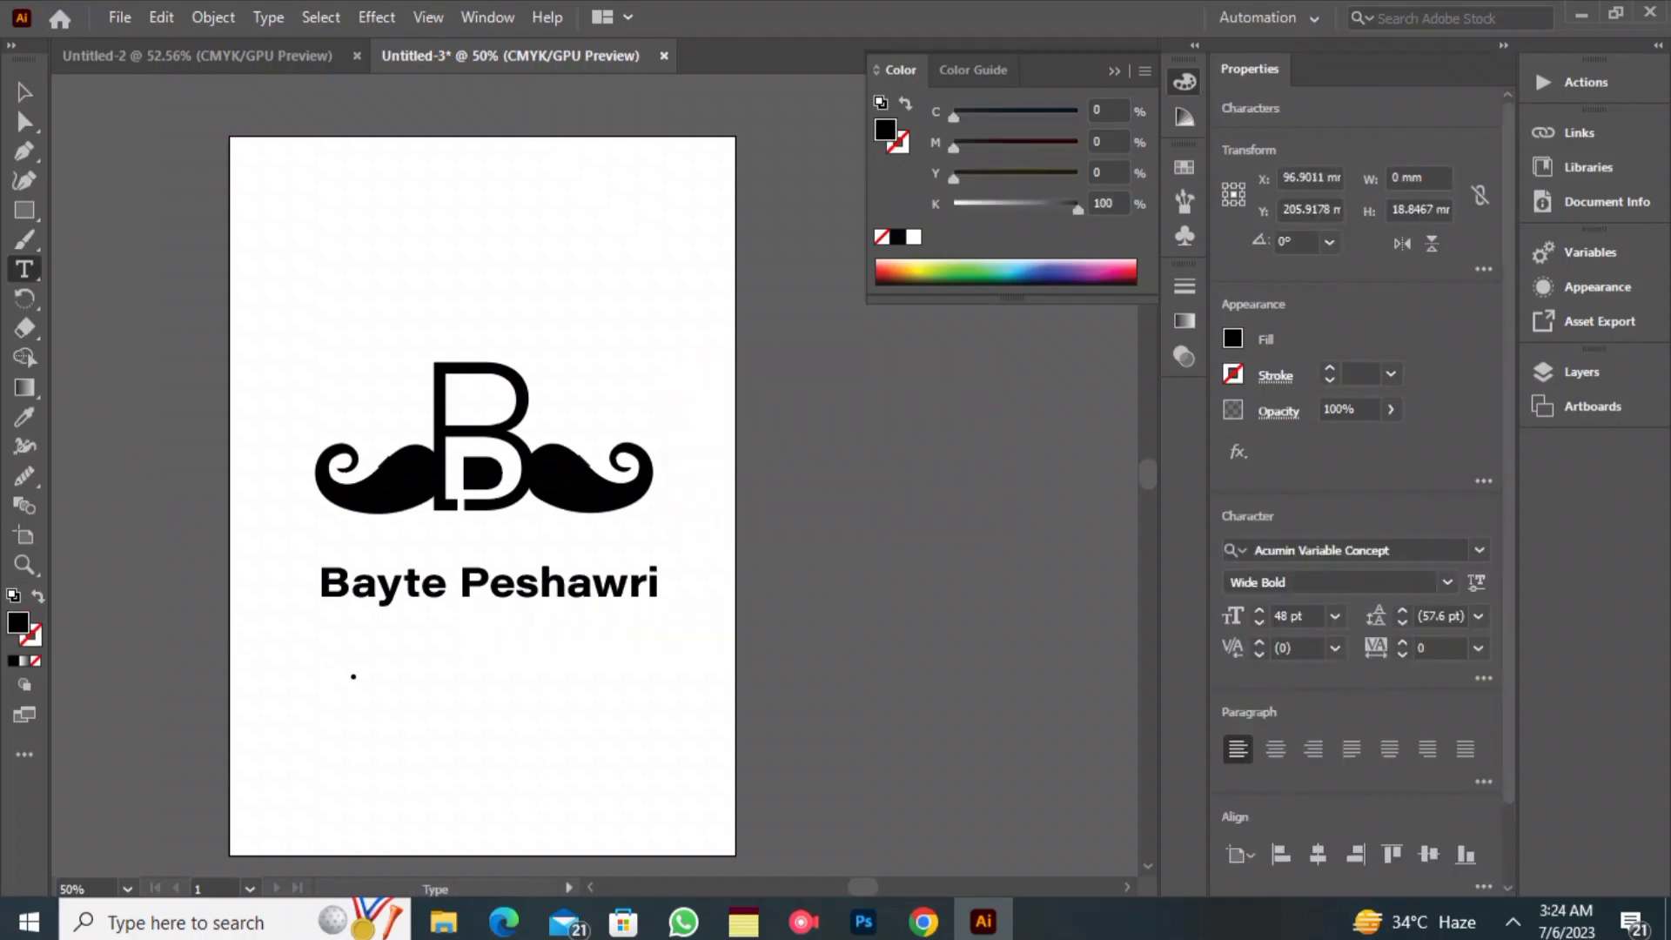
pyautogui.write('Find y')
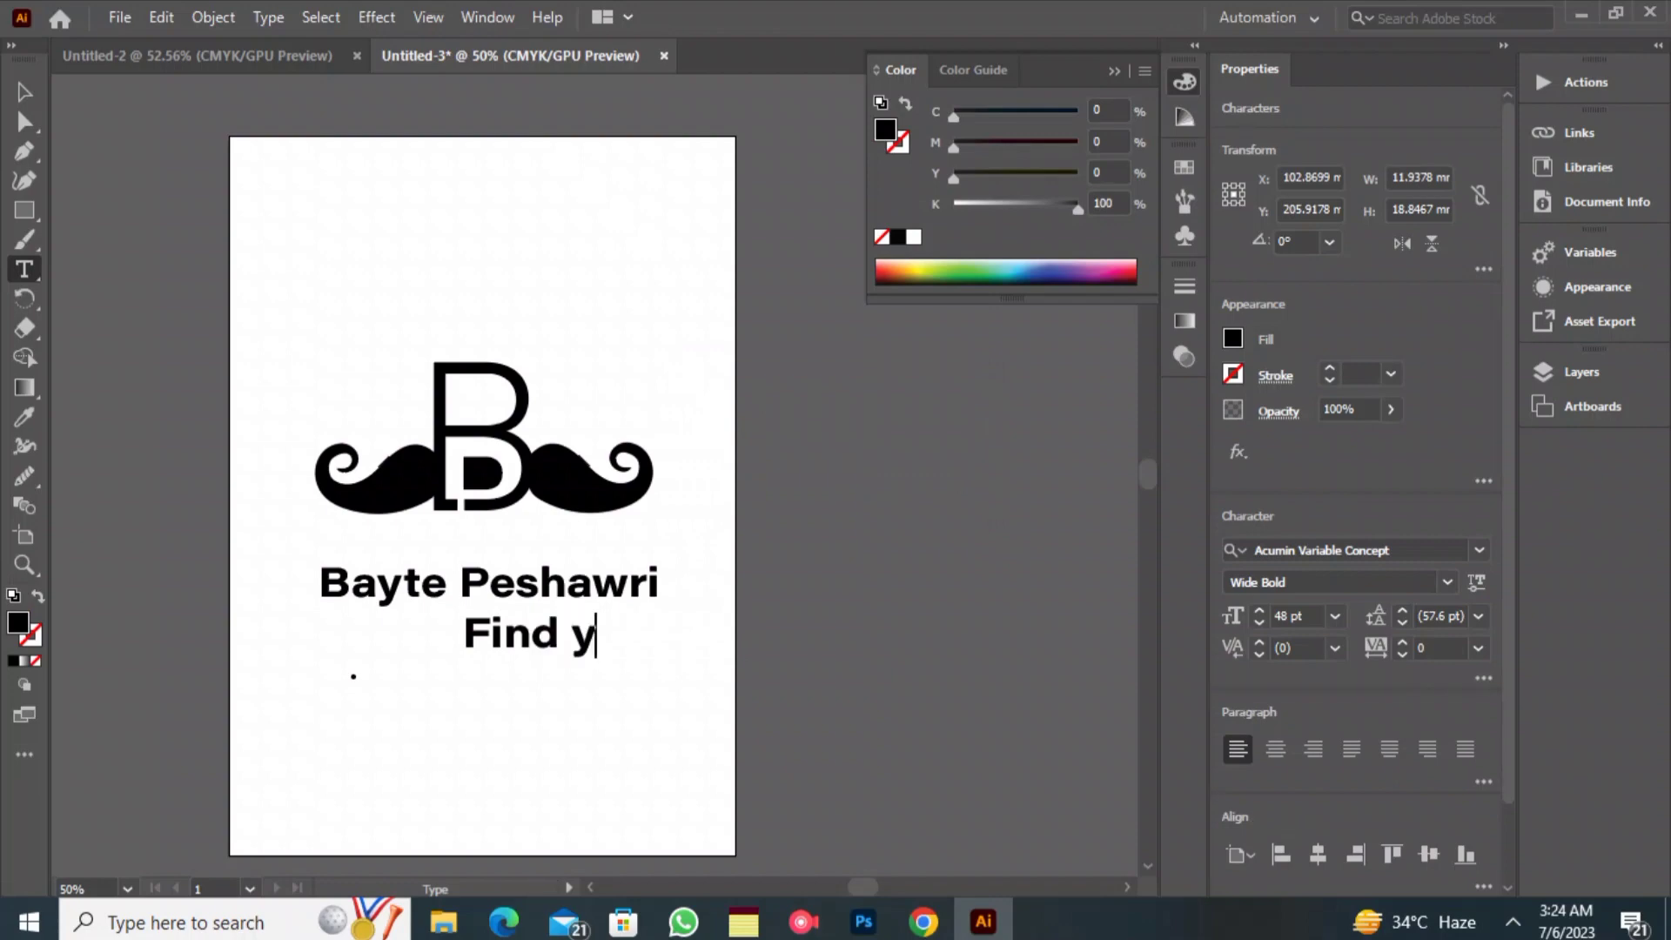
pyautogui.write('our ')
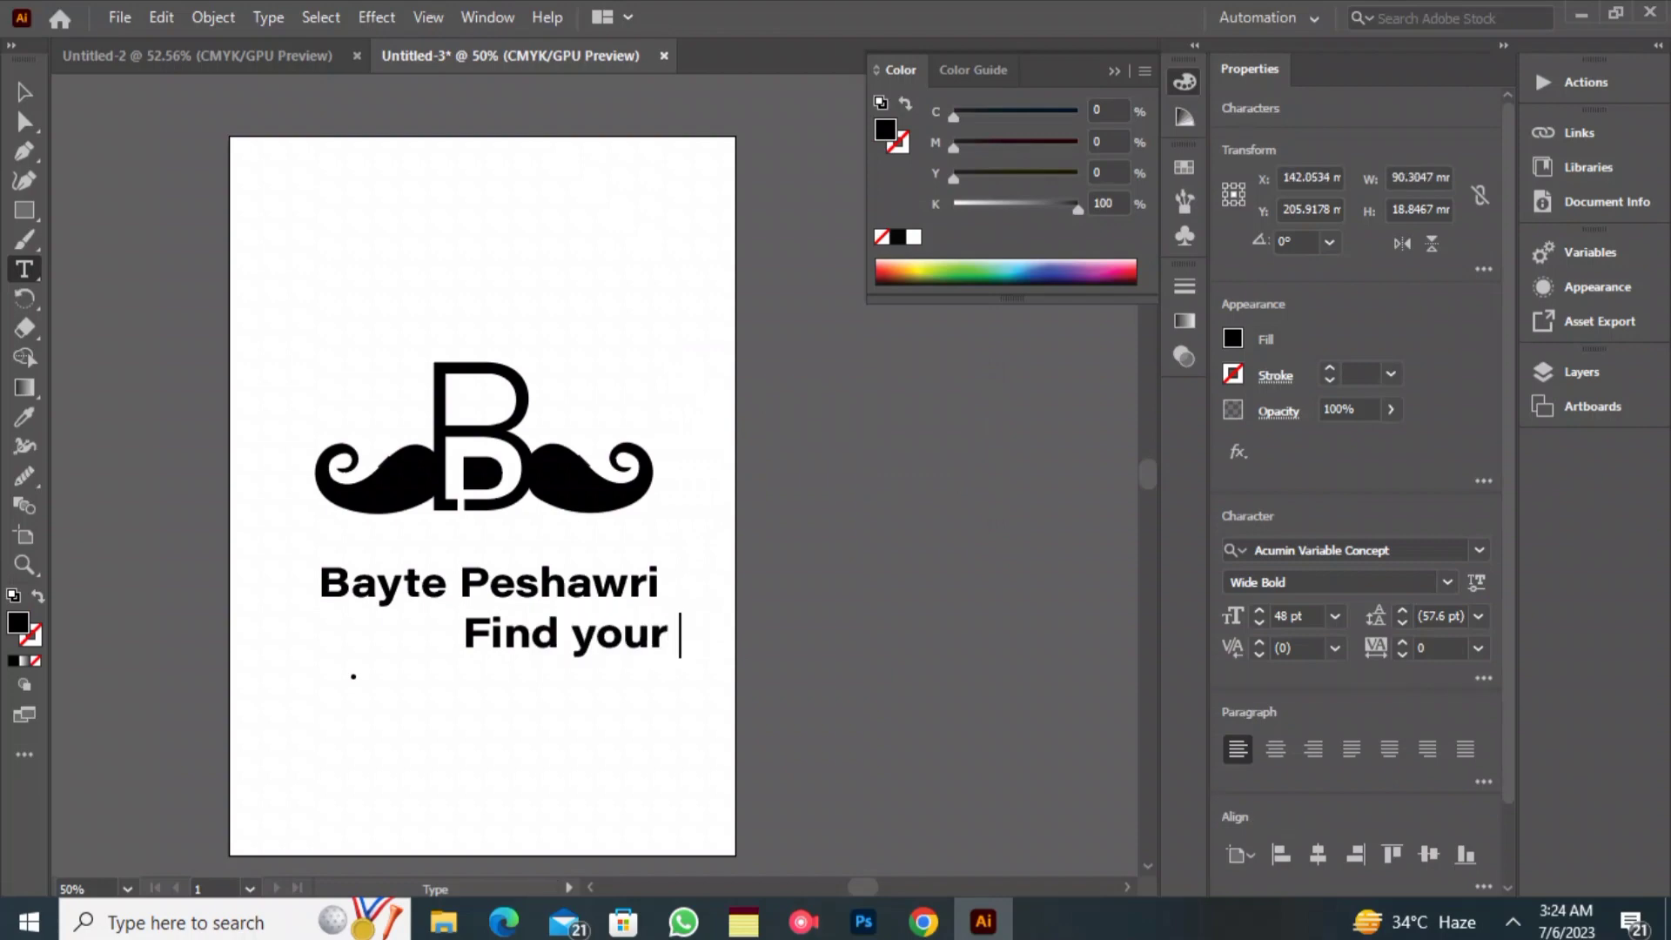
pyautogui.write('A')
pyautogui.press('BackSpace')
pyautogui.write('Fashion')
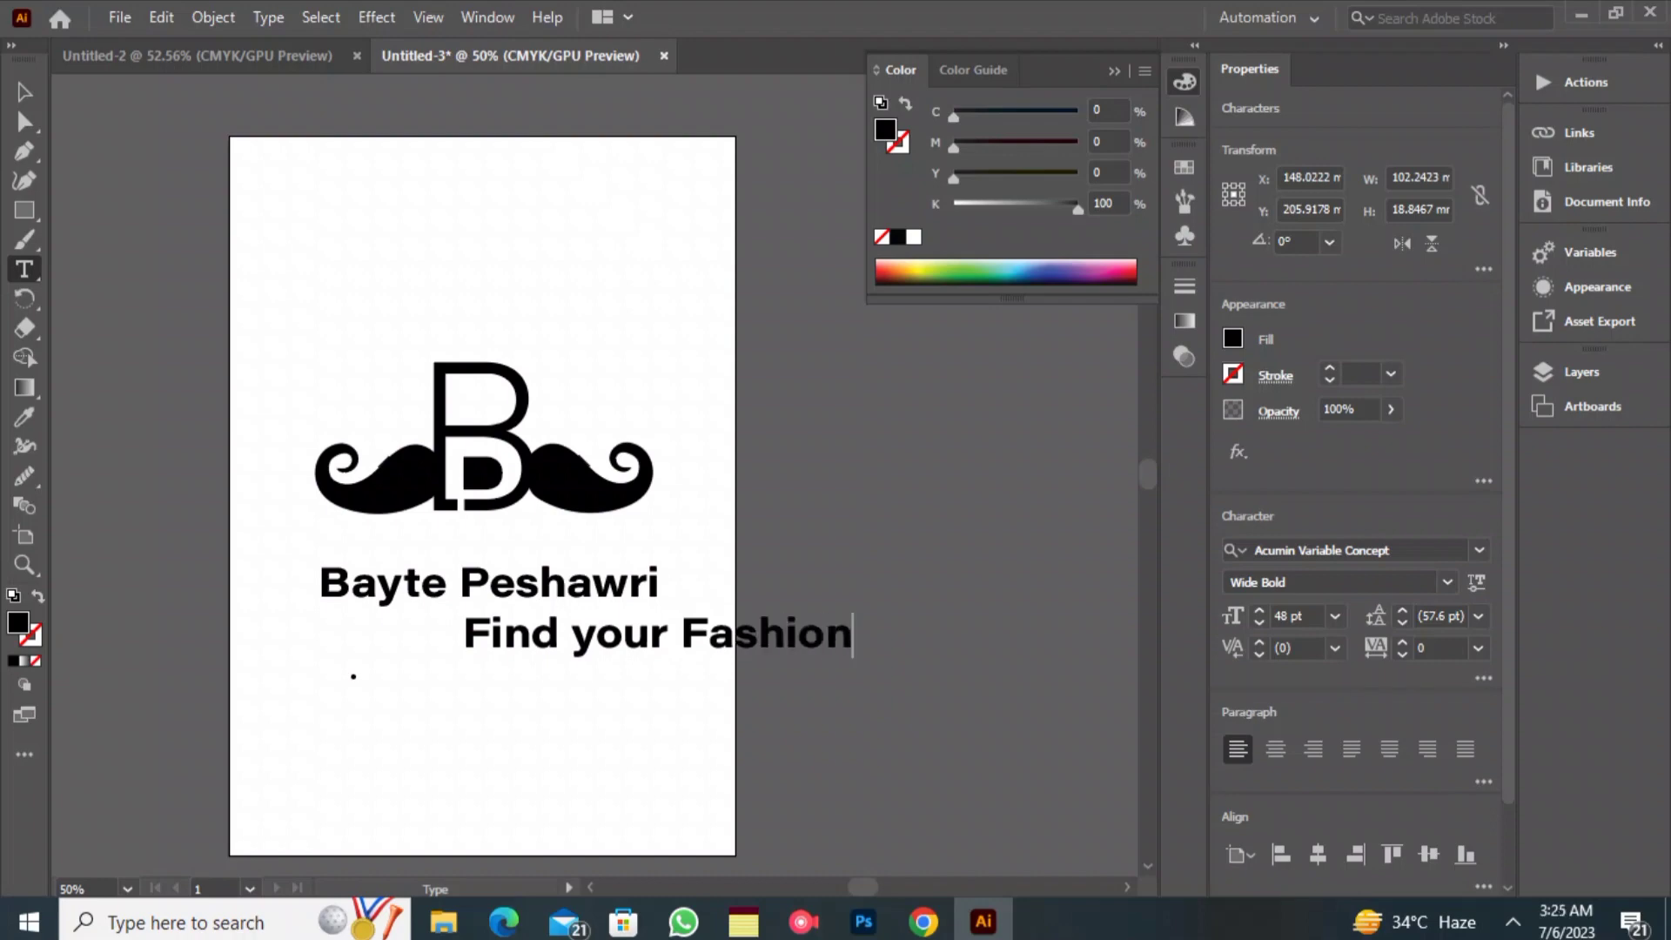
# - Capitalise the second word of the tagline so it reads "Find Your Fashion"
pyautogui.press('BackSpace')
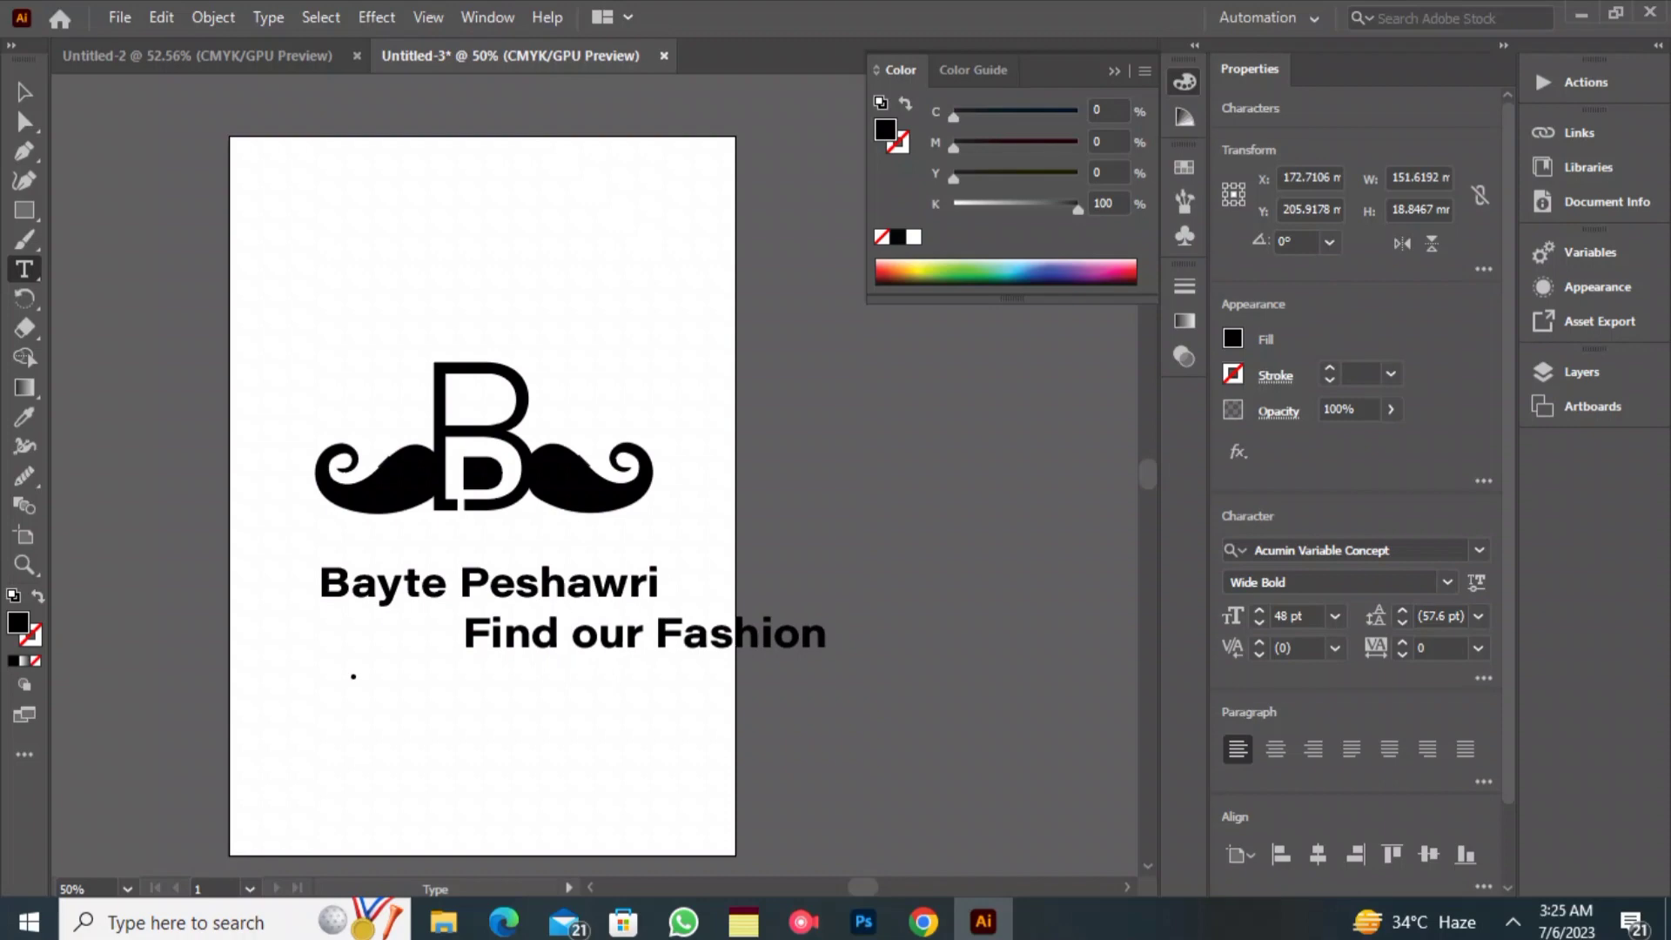
pyautogui.write('Y')
pyautogui.press('Escape')
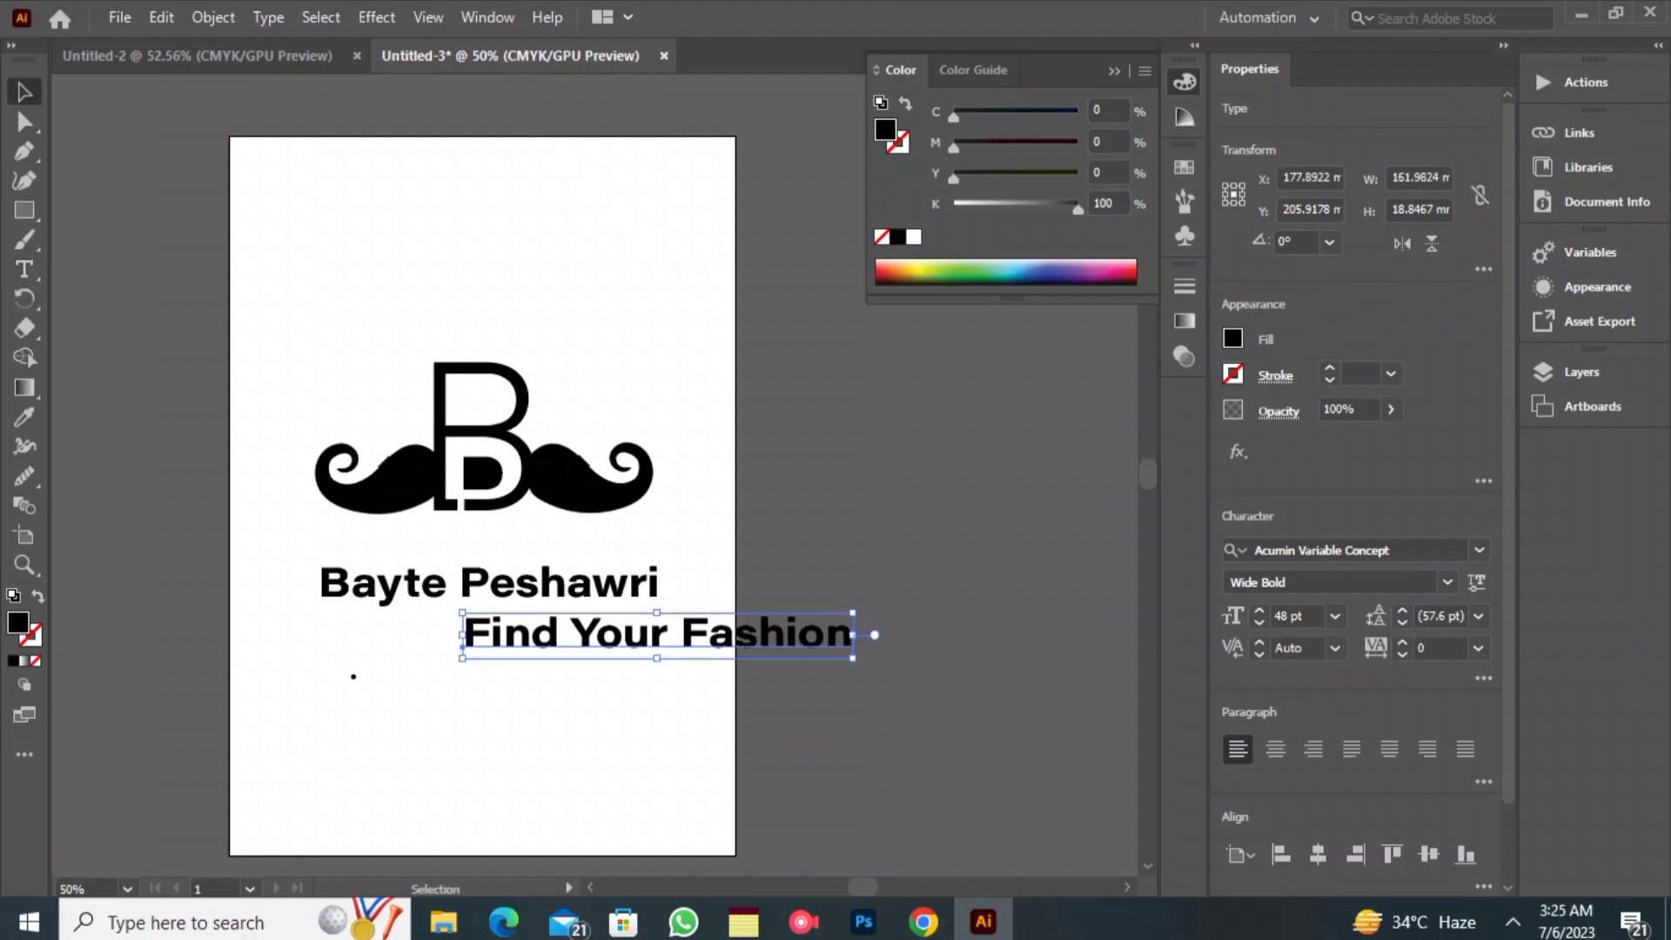
# - Apply the Wide Medium style to the tagline and set its tracking to 200
pyautogui.click(1447, 583)
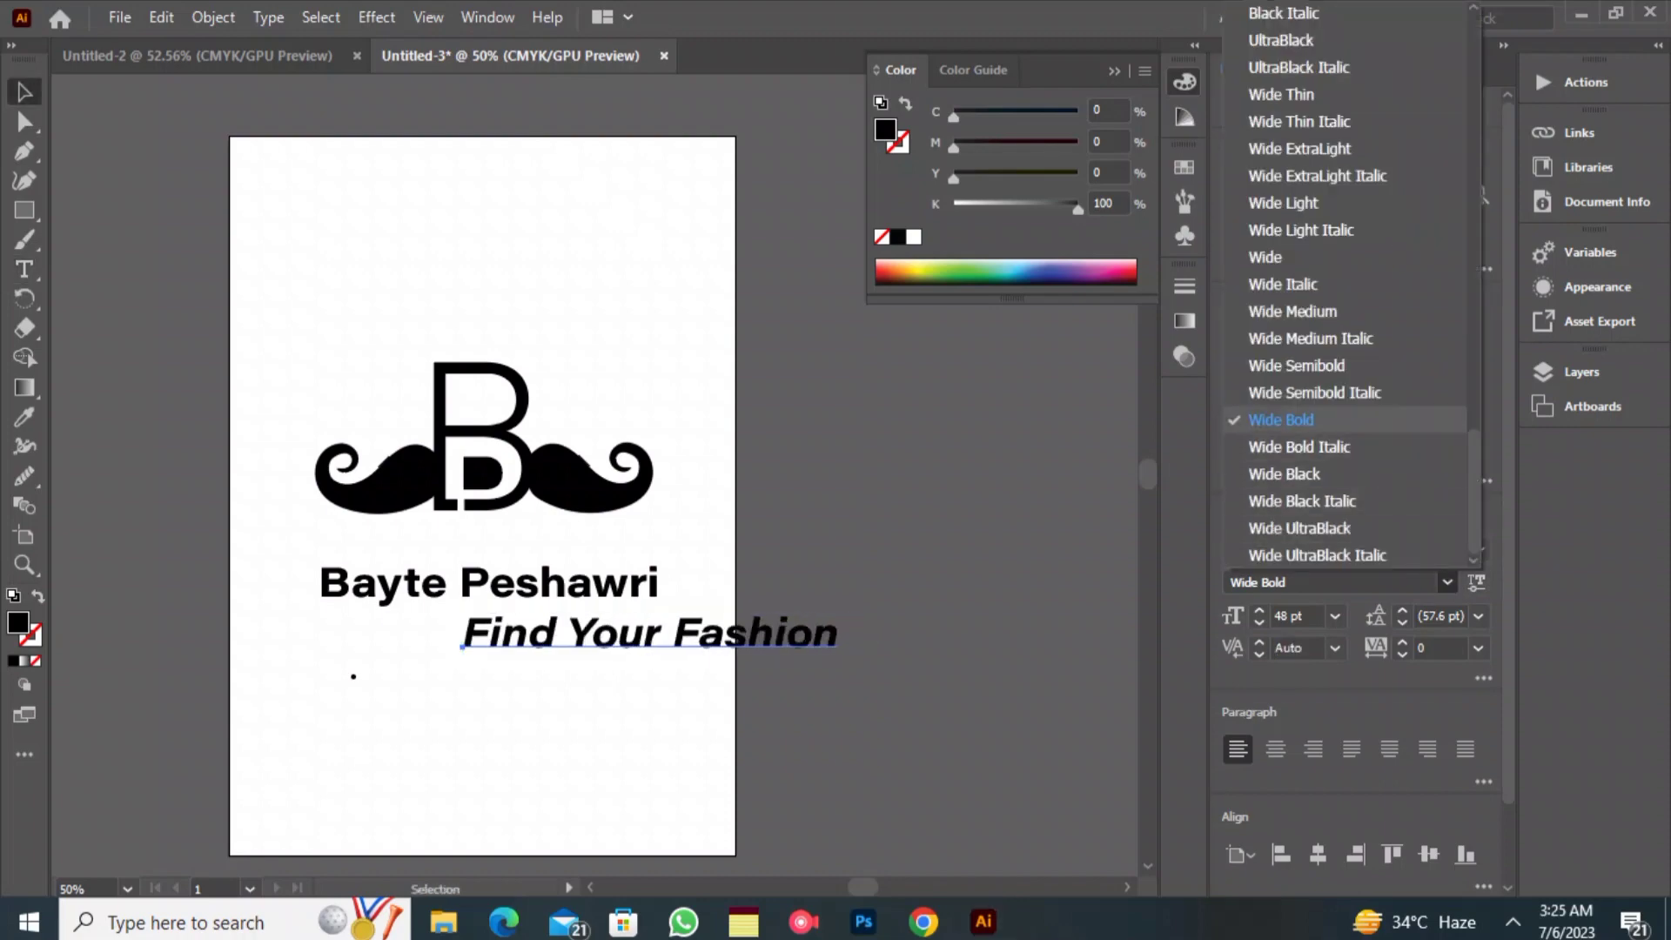
pyautogui.click(1293, 311)
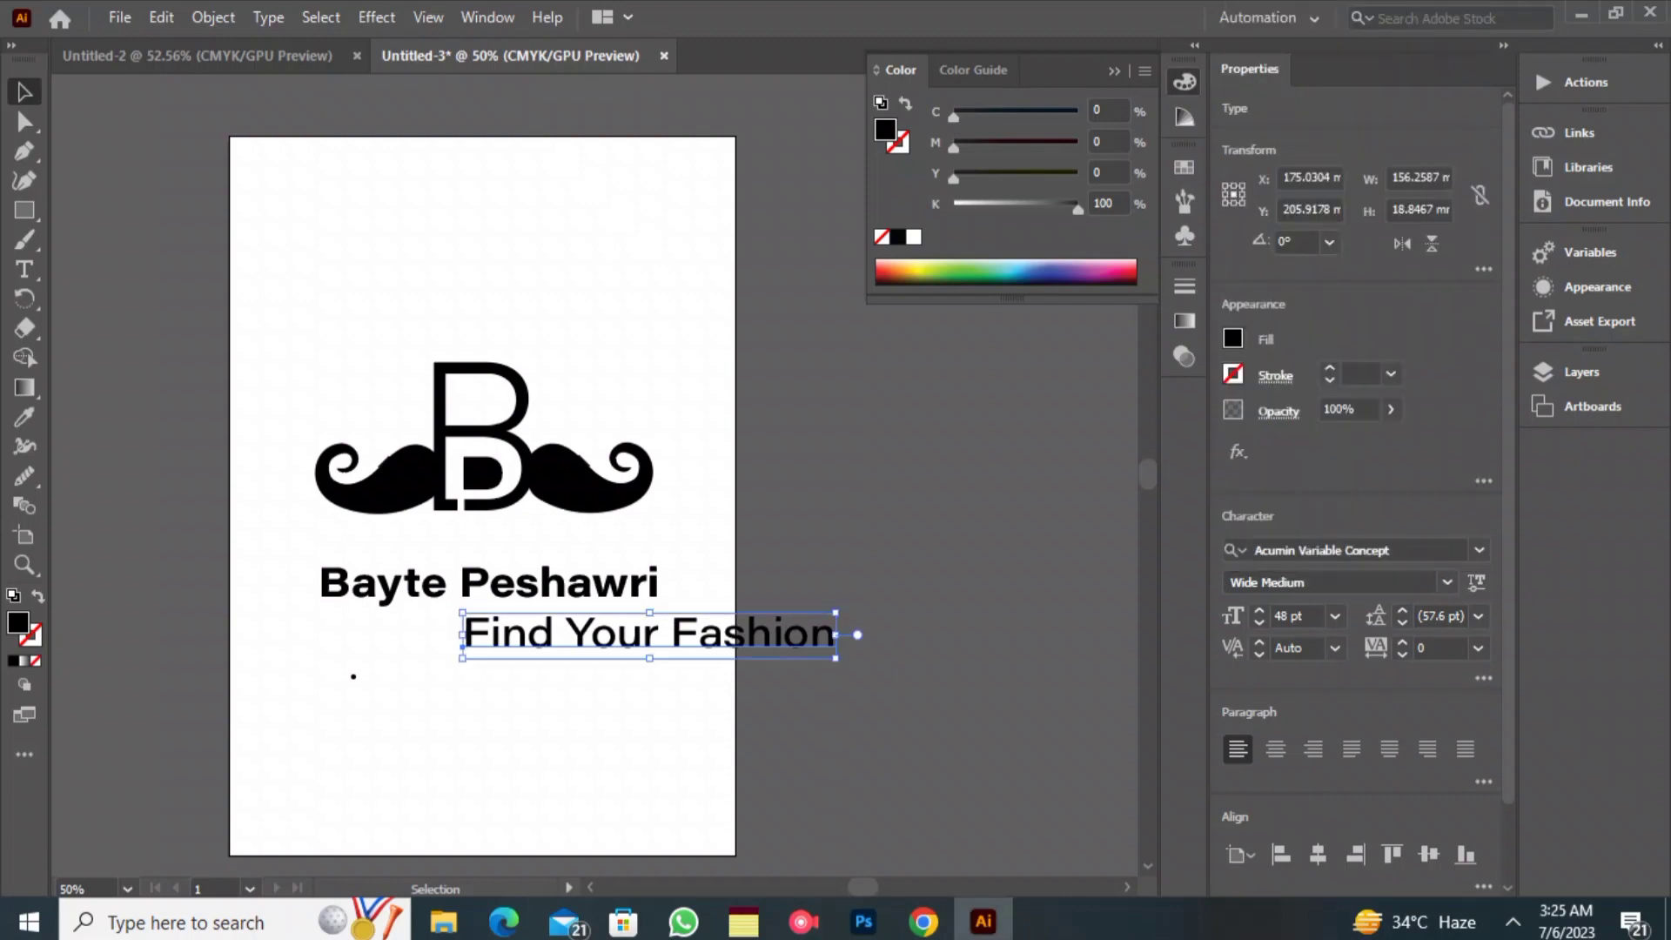
pyautogui.click(1440, 649)
pyautogui.write('200')
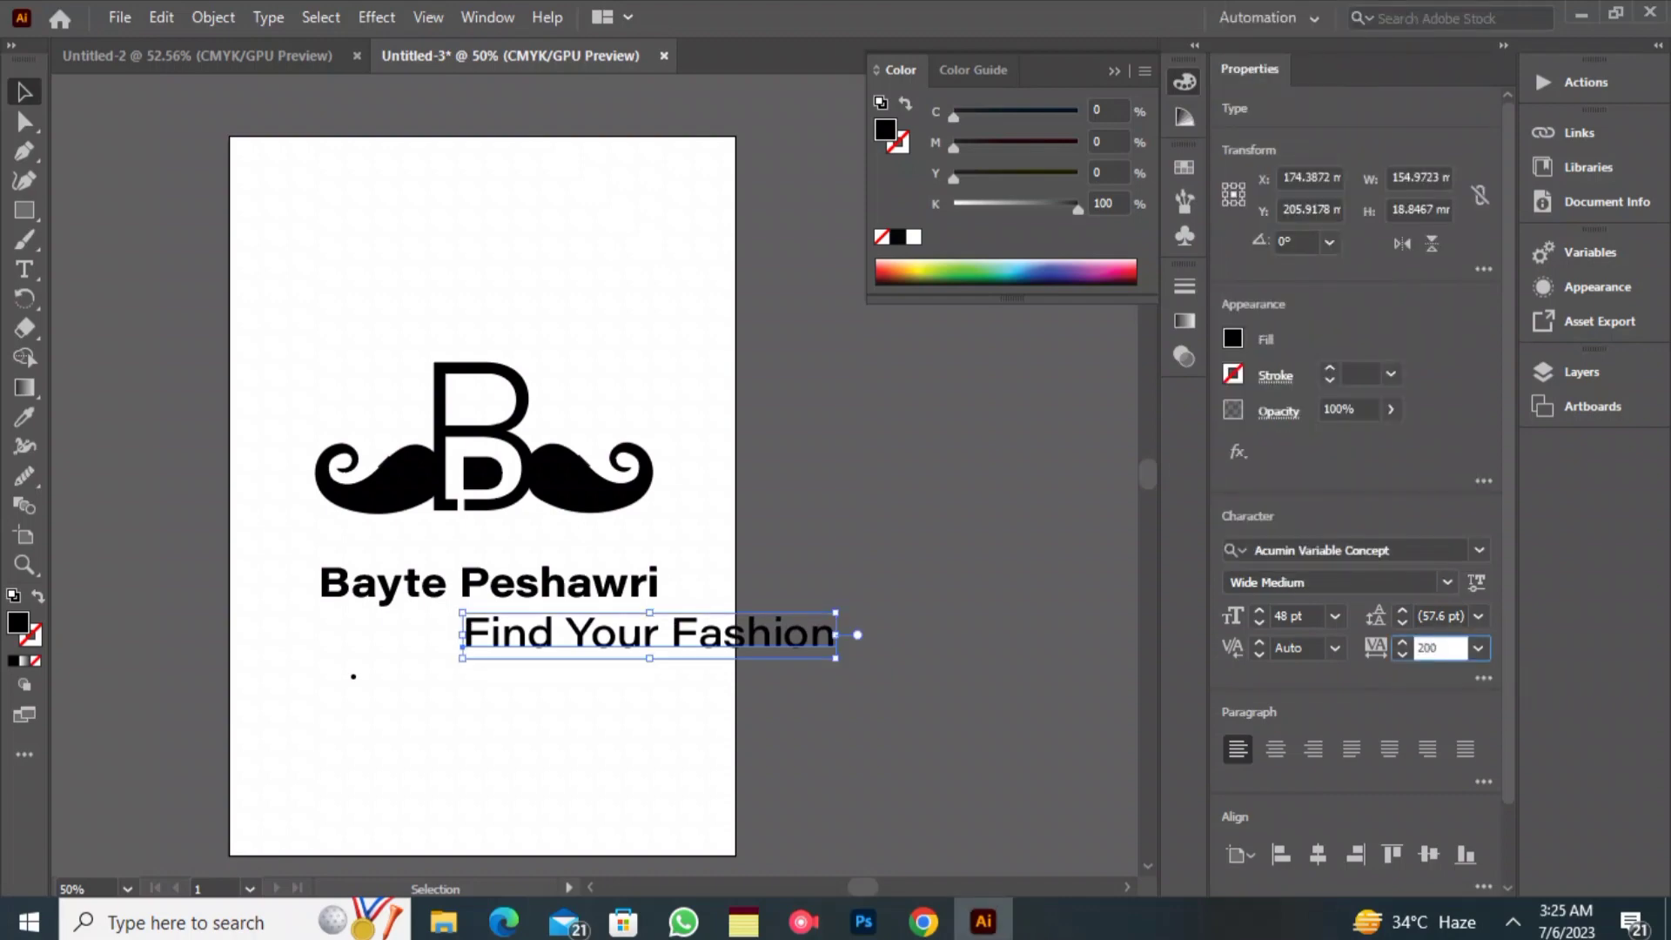
pyautogui.press('Return')
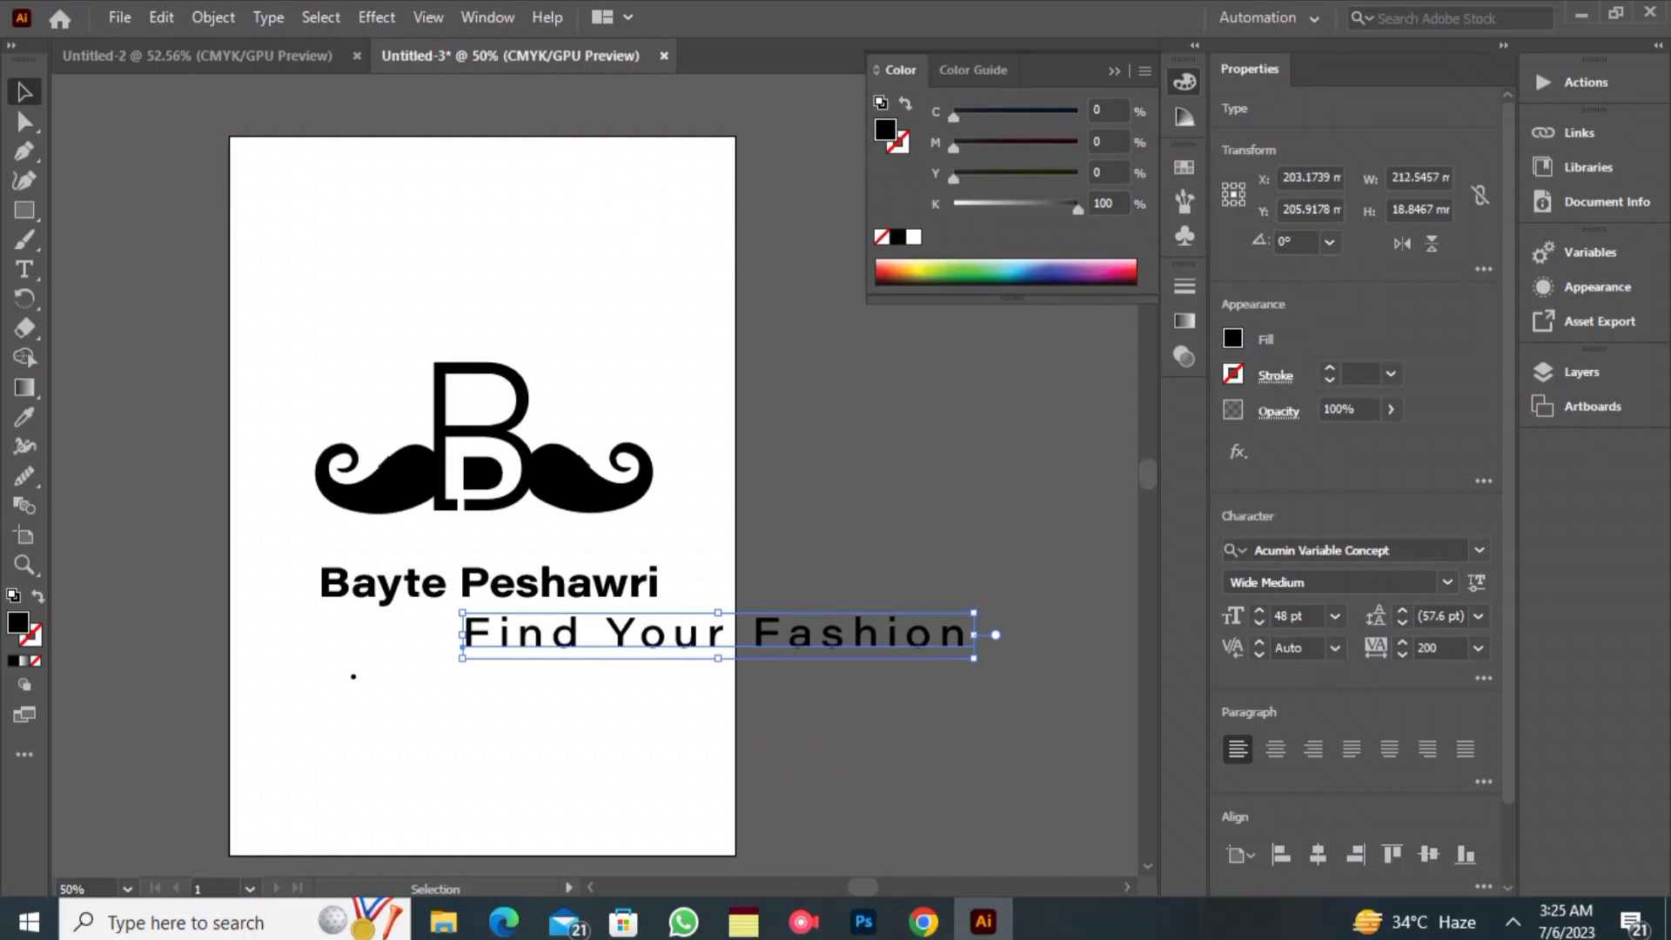
# - Reduce the tagline's font size to 17 pt and set its tracking to 500
pyautogui.click(1259, 622)
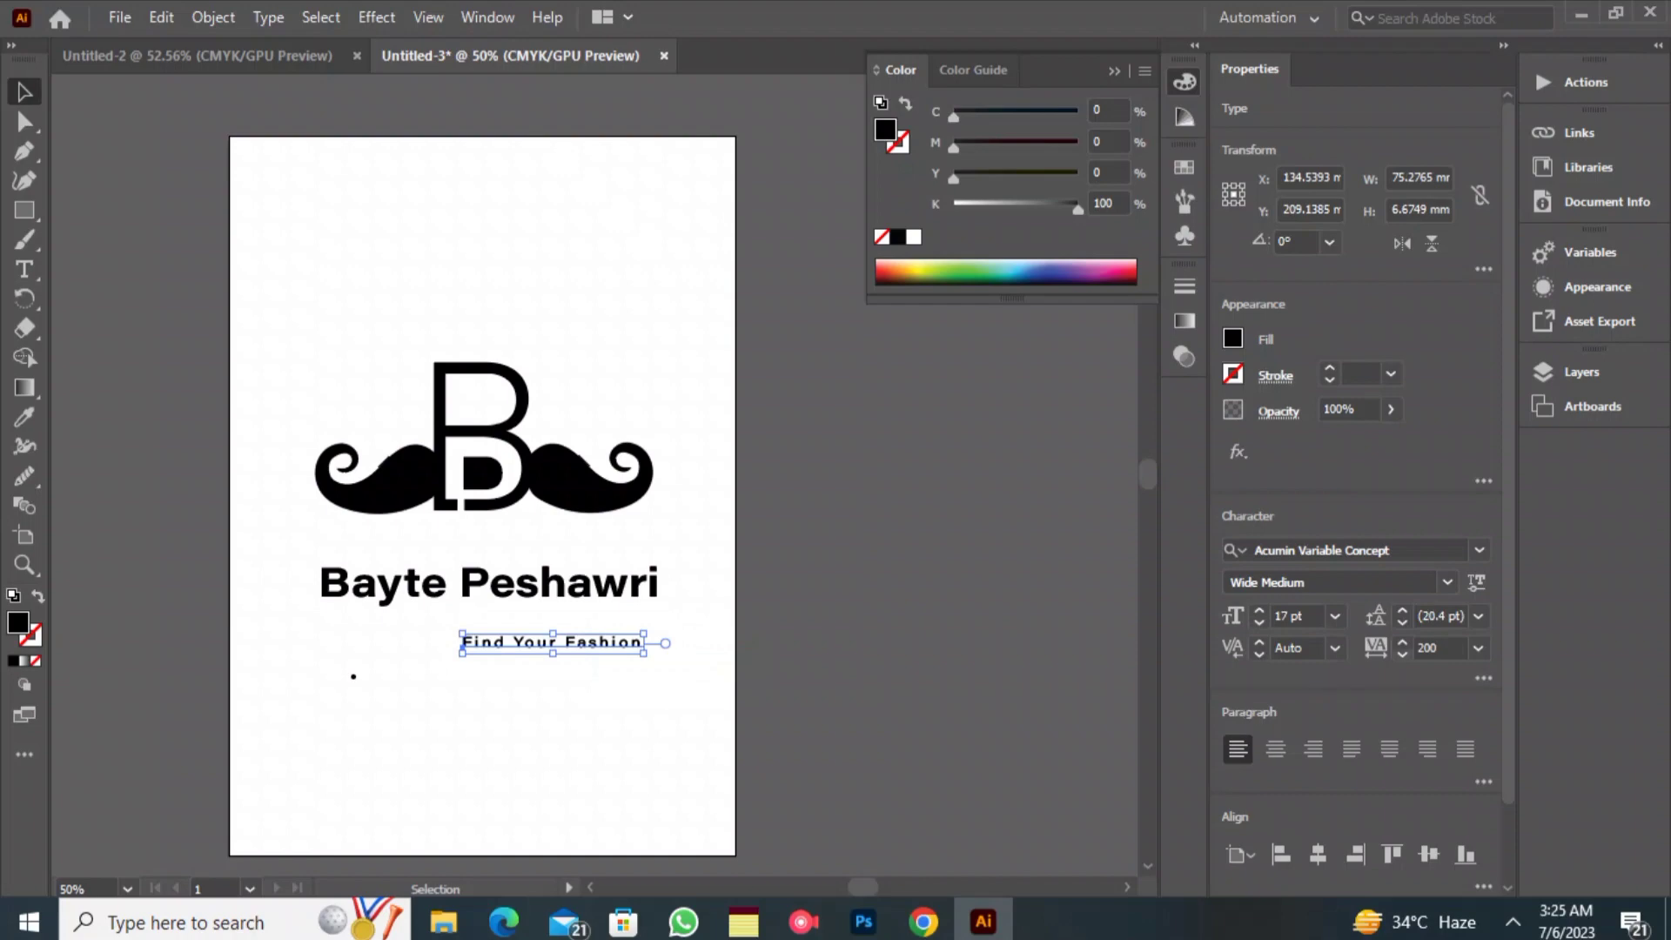
pyautogui.click(1431, 648)
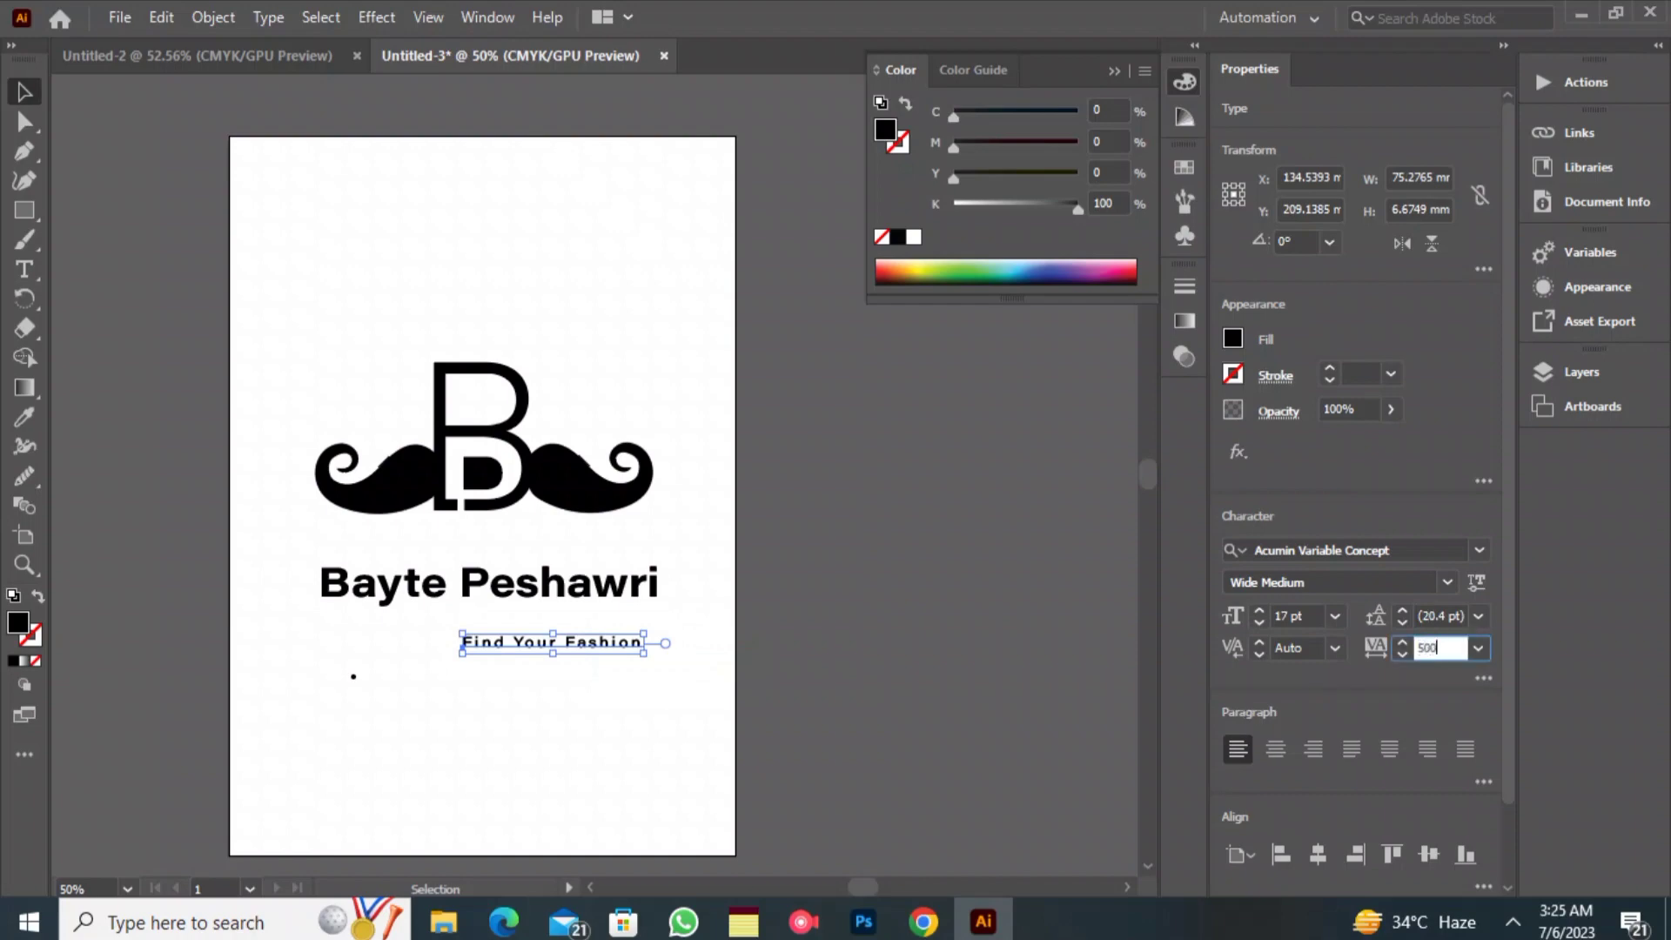
pyautogui.press('Return')
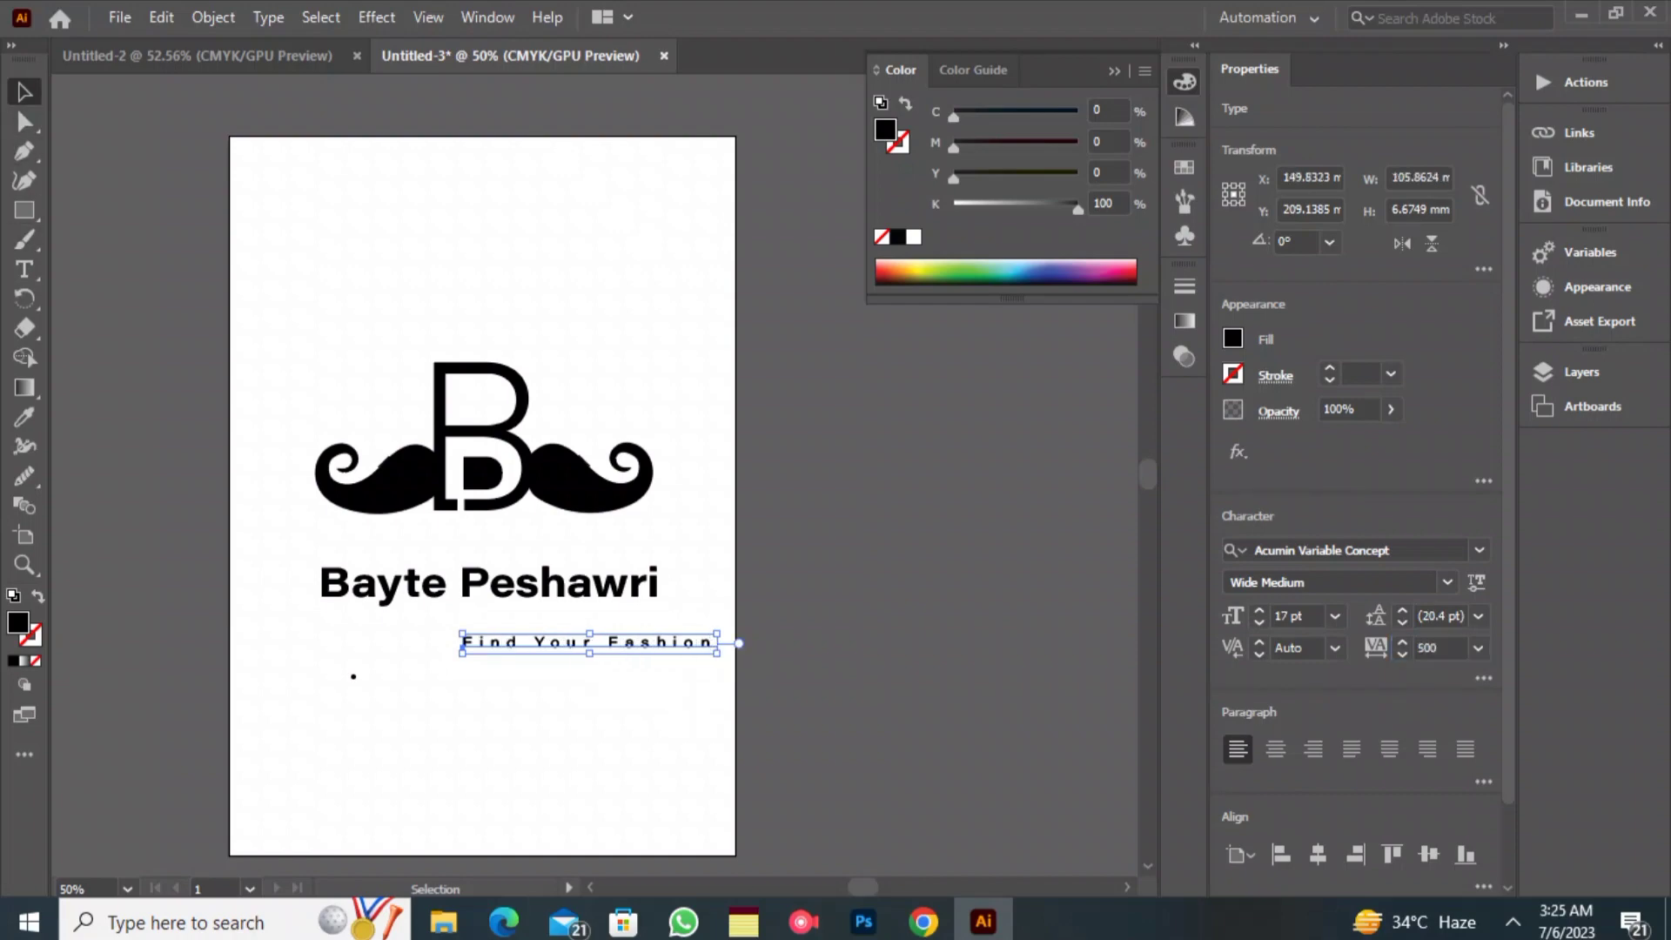
# - Move the tagline so it sits centred directly under the brand name
pyautogui.hotkey('ctrl', 'shift', 'a')
pyautogui.moveTo(589, 644); pyautogui.dragTo(479, 632)
pyautogui.scroll(-1, 479, 632)
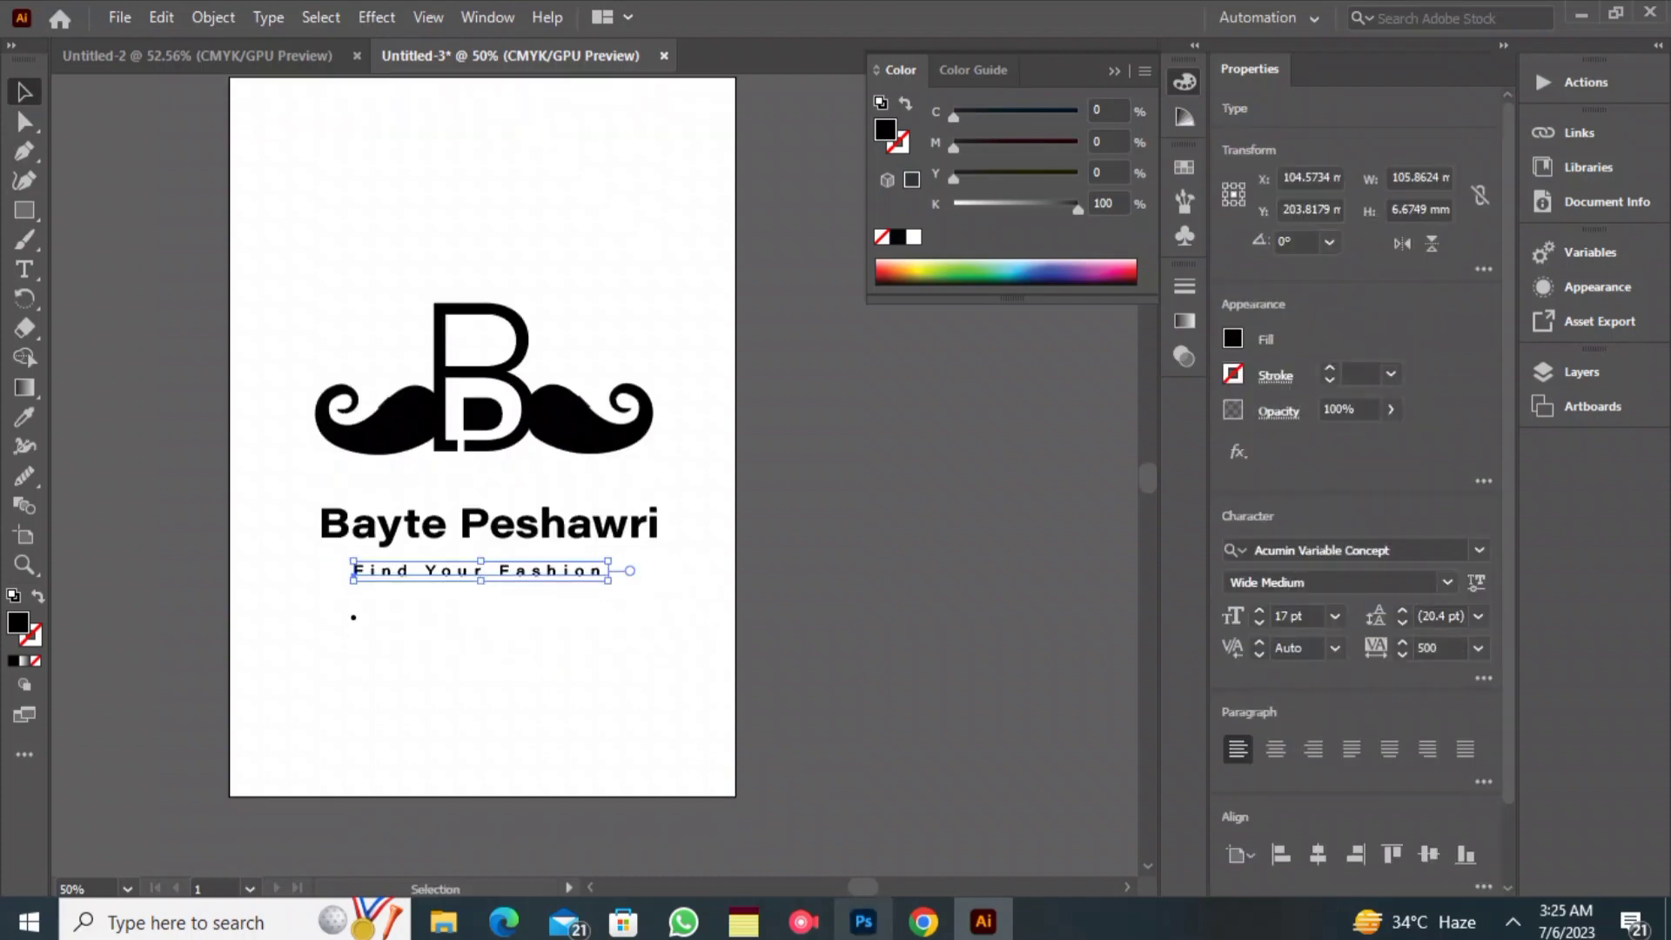
pyautogui.moveTo(863, 887); pyautogui.dragTo(856, 887)
pyautogui.scroll(5, 657, 522)
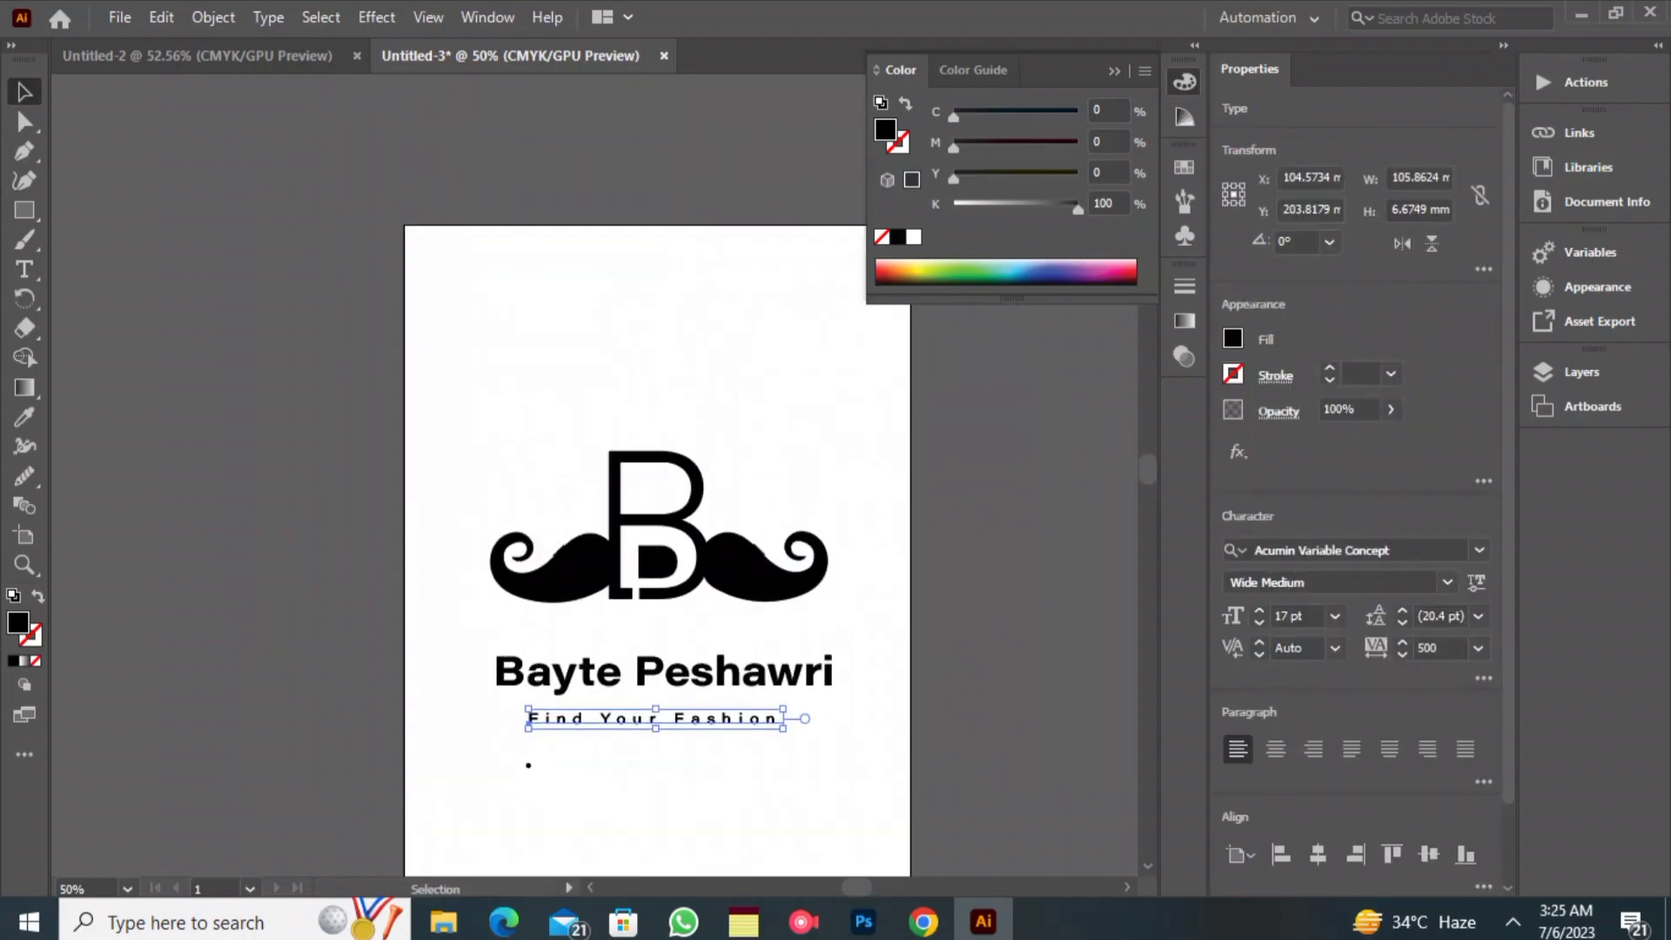
# - Delete the stray brush dot below the tagline and bring the whole artboard into view
pyautogui.hotkey('ctrl', 'shift', 'a')
pyautogui.click(528, 765)
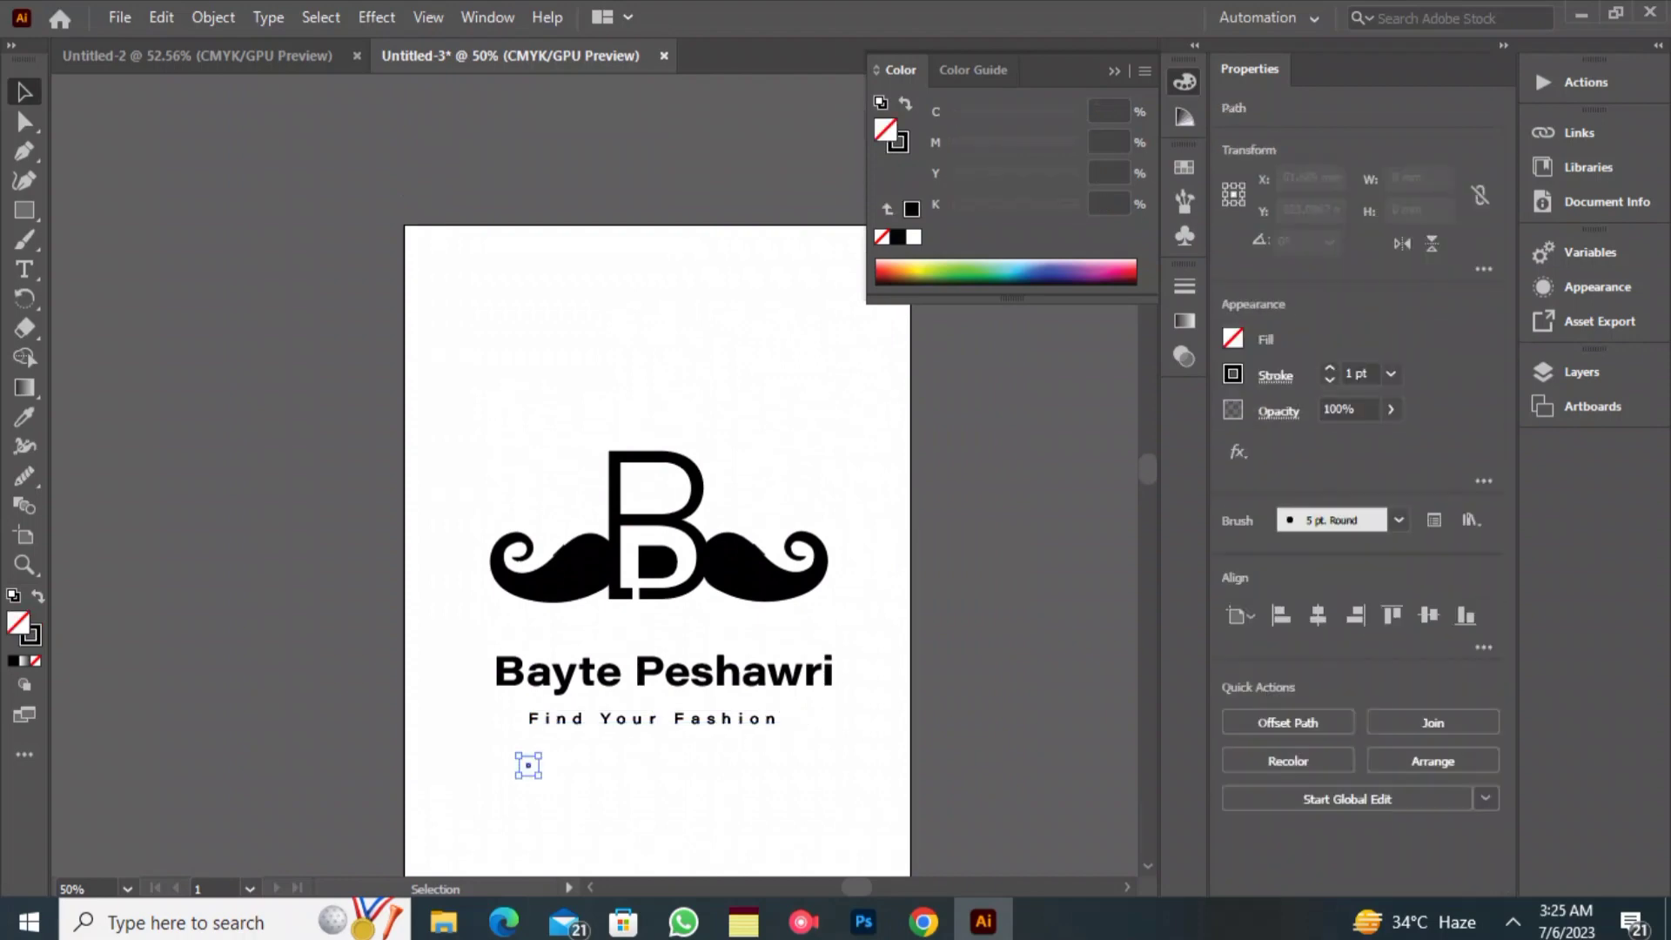
pyautogui.press('Delete')
pyautogui.scroll(2, 529, 765)
pyautogui.scroll(-4, 528, 765)
pyautogui.scroll(-1, 658, 522)
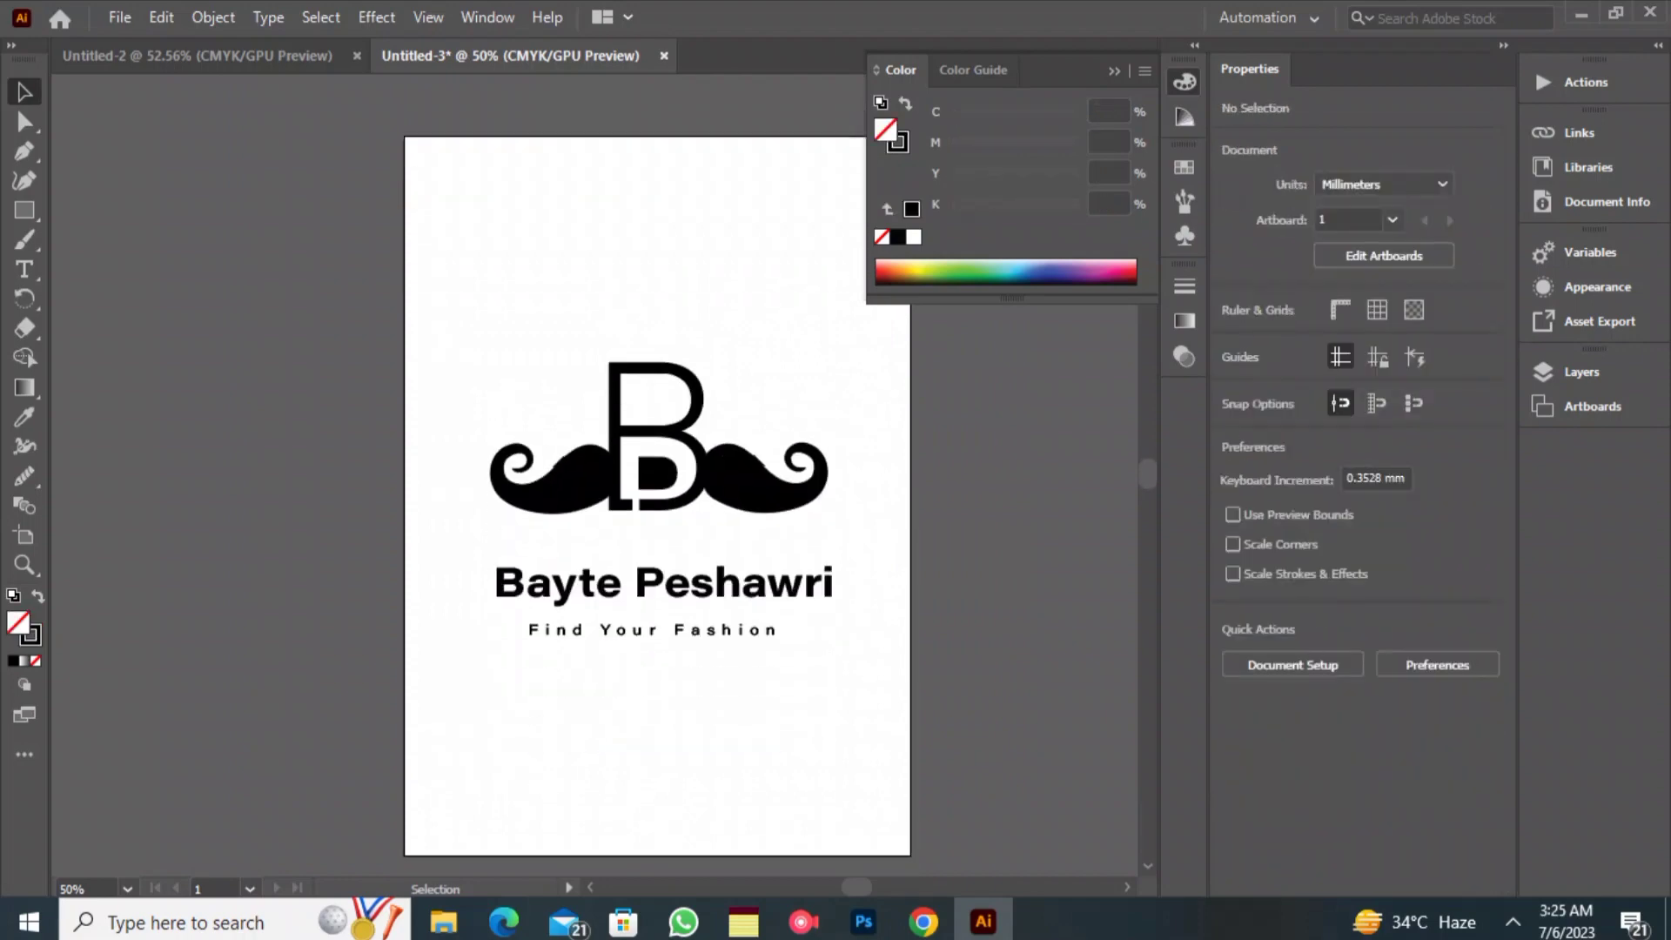
pyautogui.hscroll(1, 640, 497)
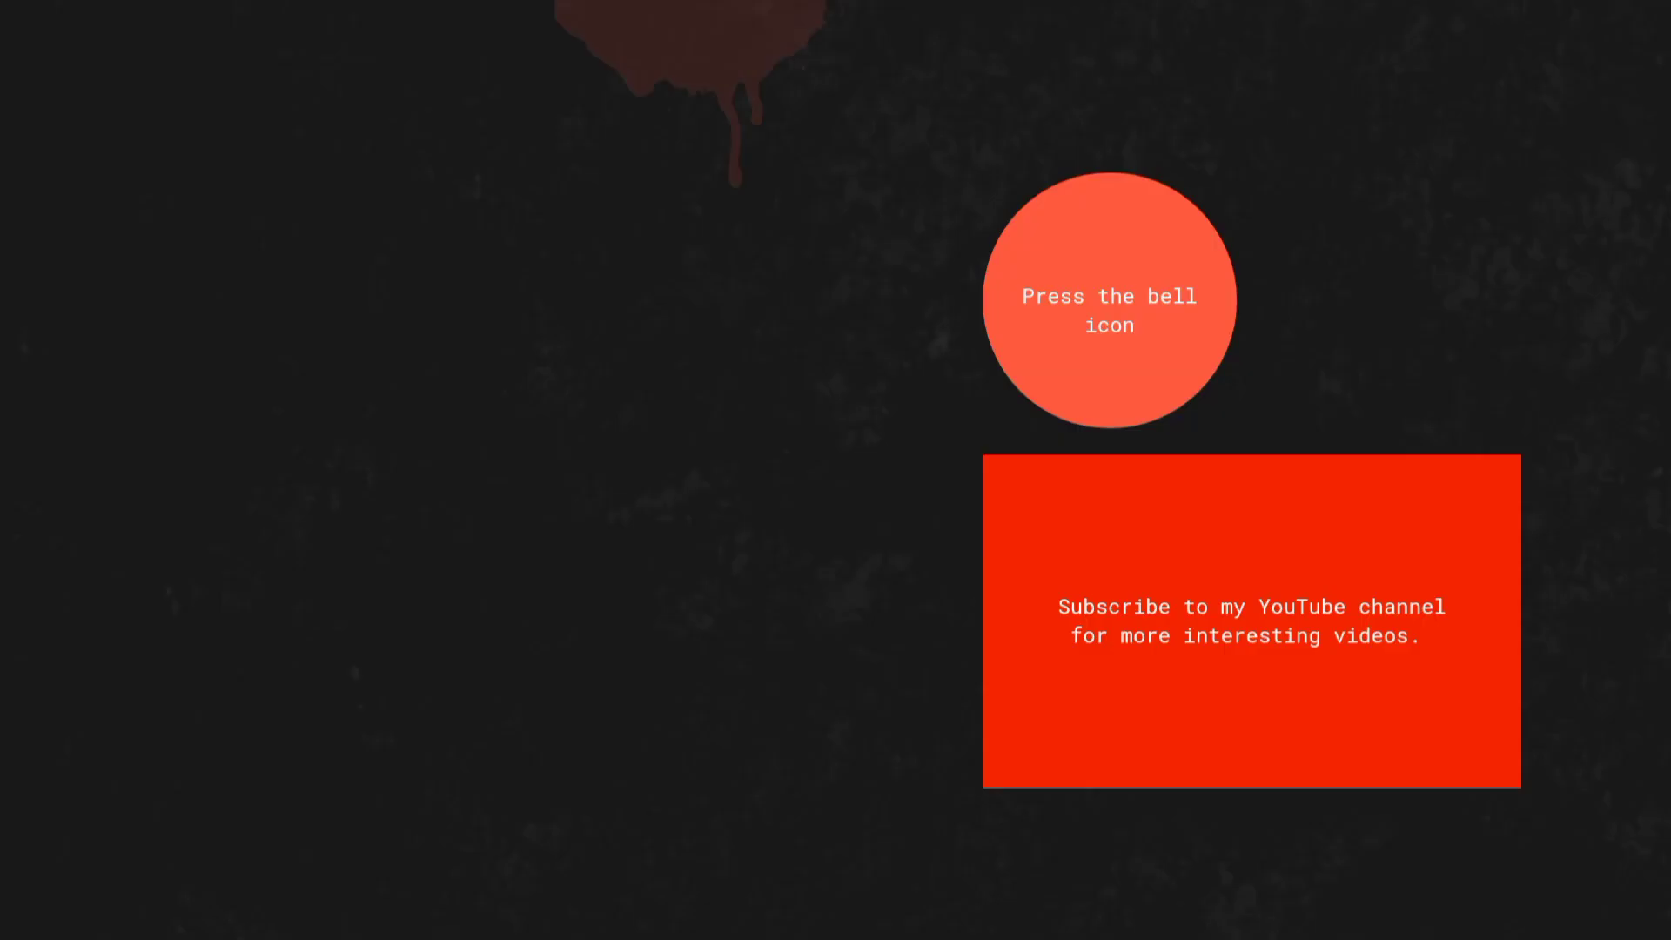